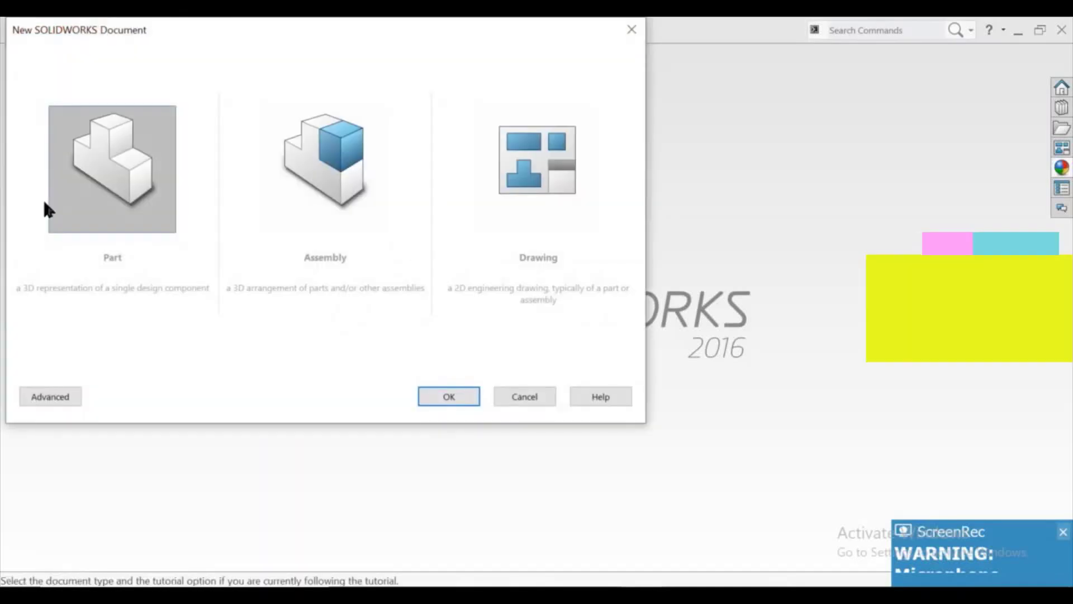
# - Start a new part and sketch a circle centred on the origin on the Front Plane
pyautogui.click(439, 398)
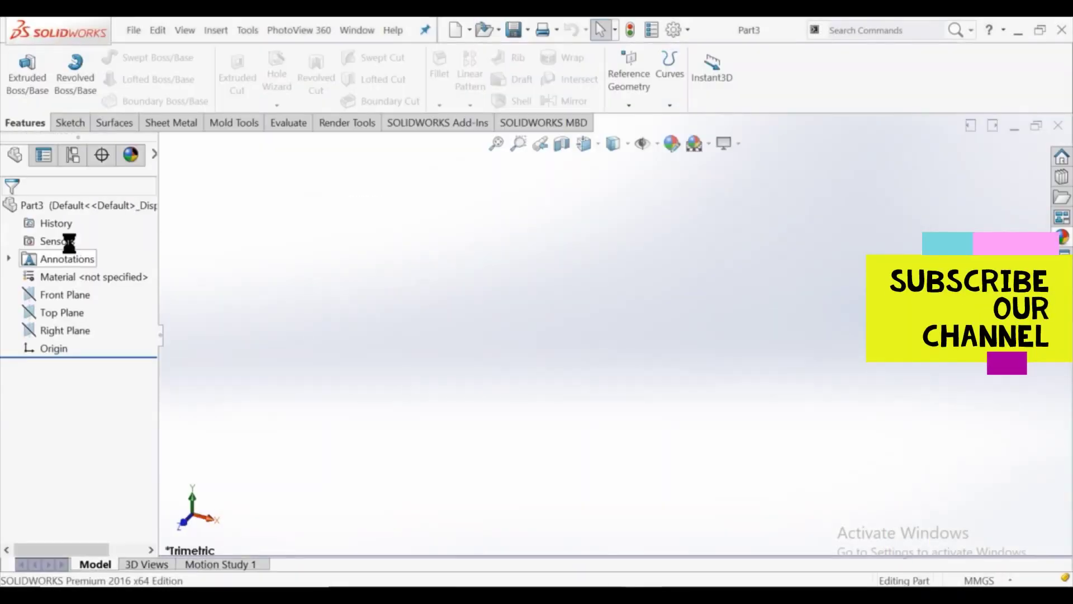
pyautogui.click(90, 280)
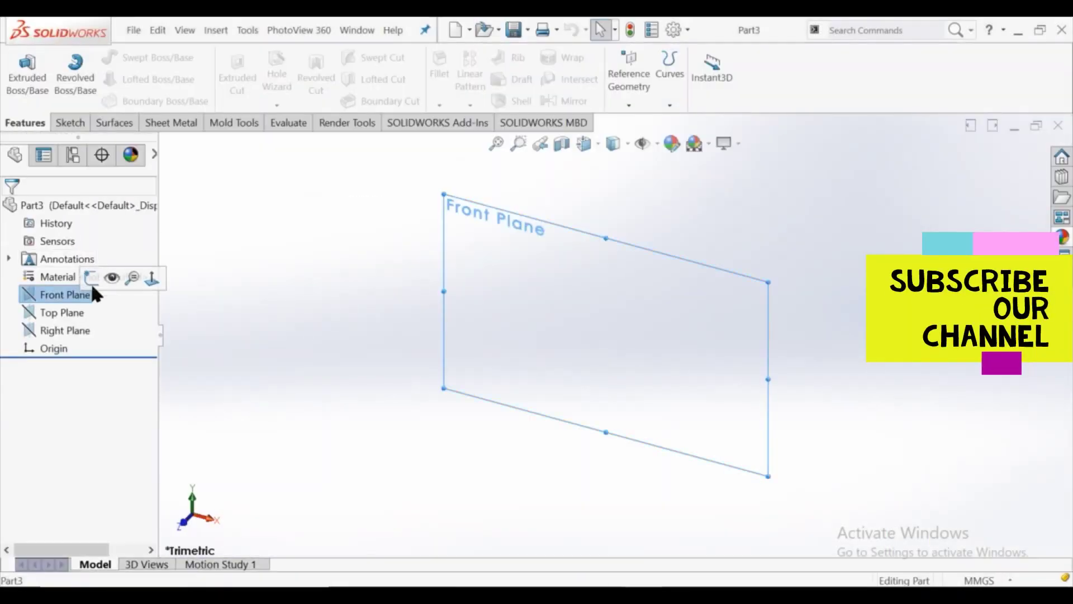
pyautogui.click(133, 276)
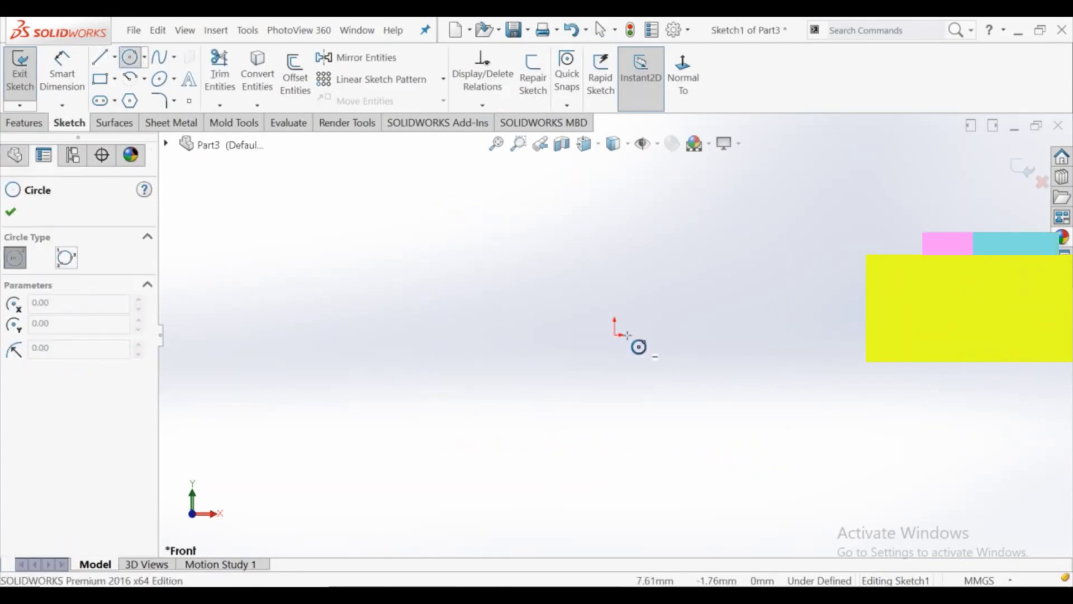
pyautogui.click(615, 334)
pyautogui.click(564, 378)
# - Dimension the circle's diameter to 600 mm and exit the sketch
pyautogui.click(62, 89)
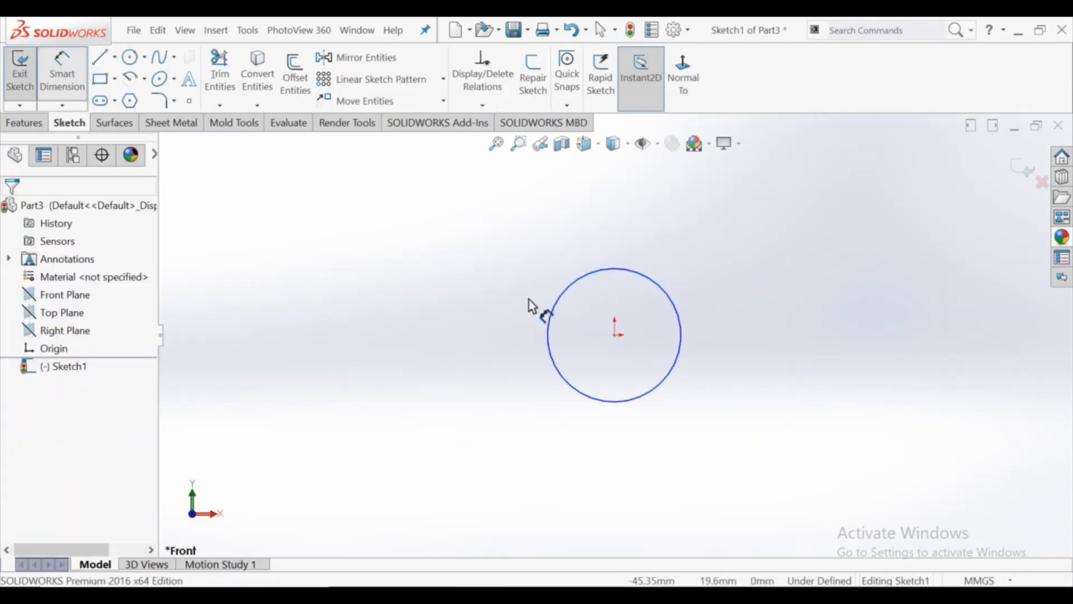
pyautogui.click(556, 301)
pyautogui.click(492, 339)
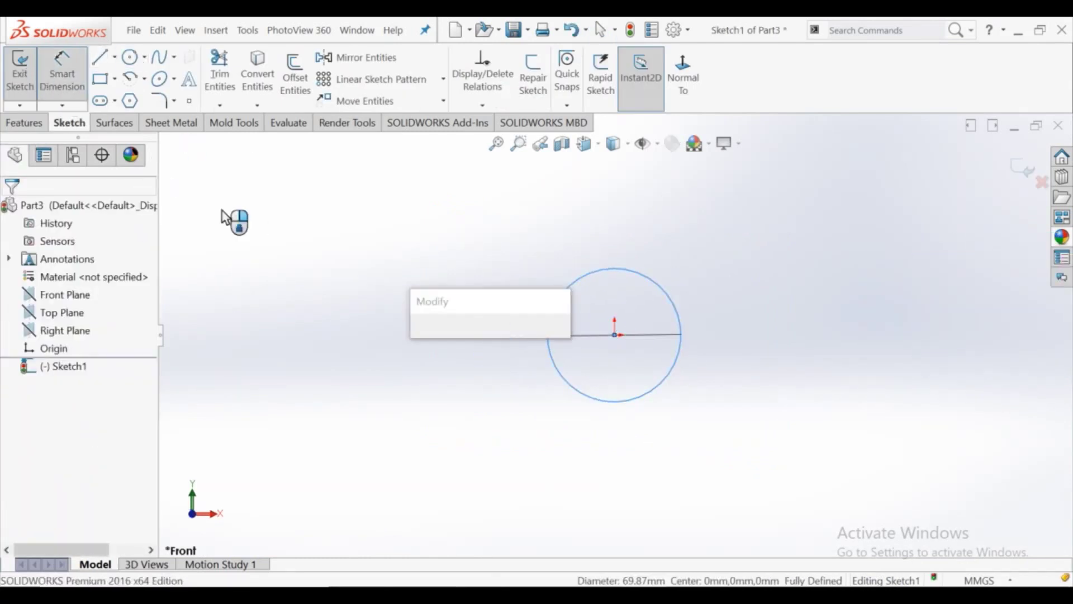
pyautogui.write('600')
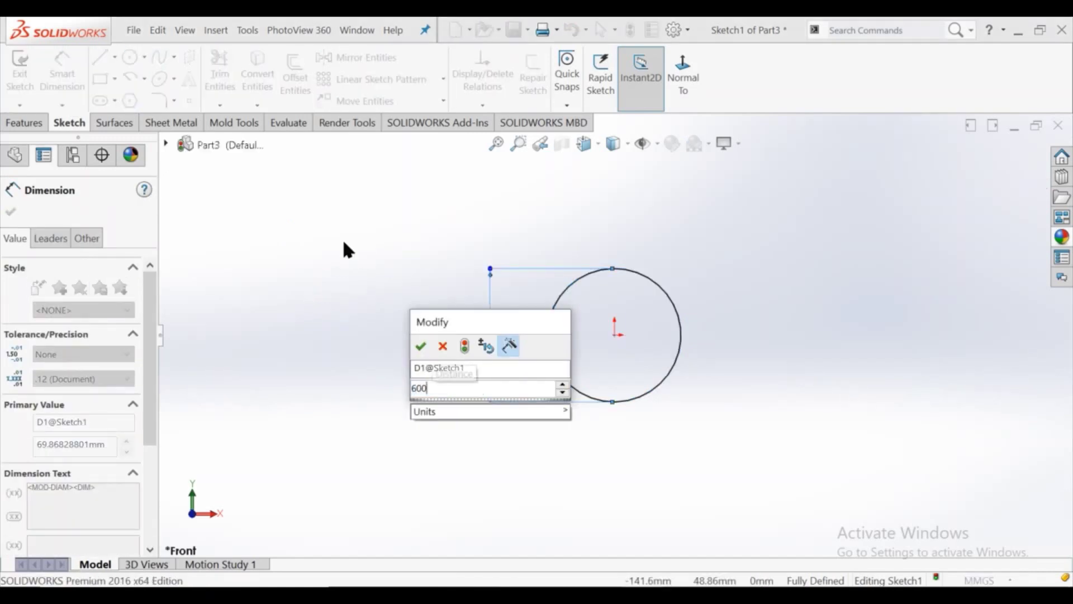
pyautogui.press('Return')
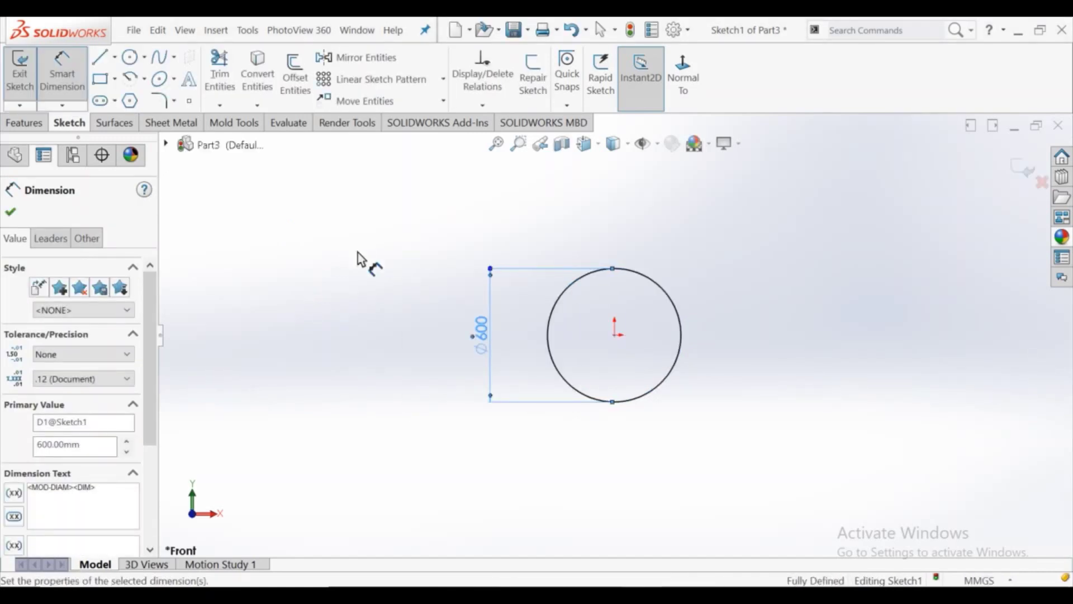
pyautogui.press('Escape')
pyautogui.click(35, 123)
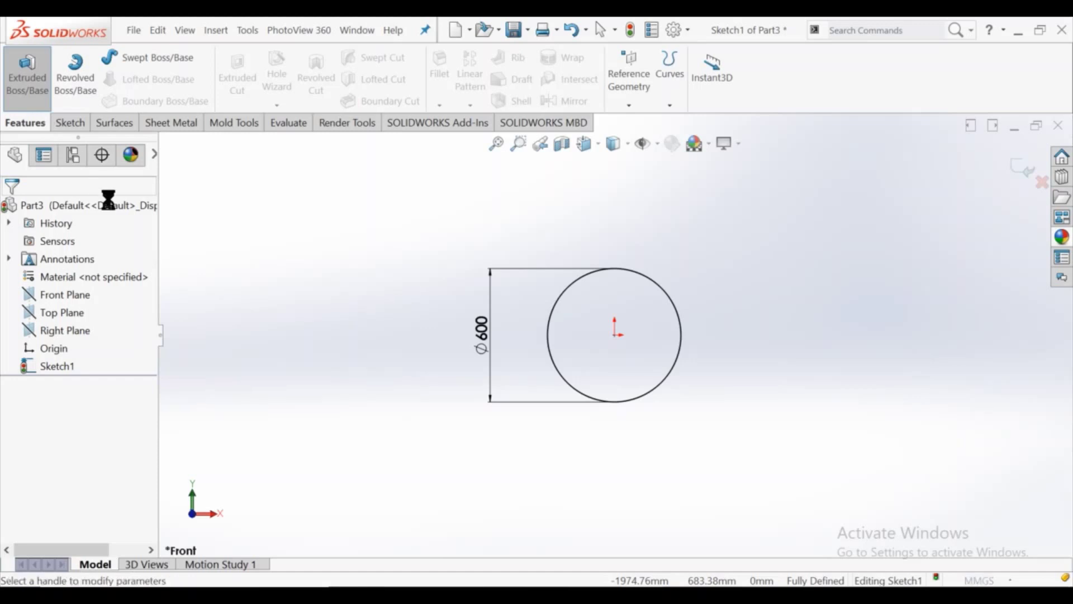
# - Extrude the Ø600 circle mid-plane into a 2000 mm long cylinder
pyautogui.click(99, 295)
pyautogui.click(88, 368)
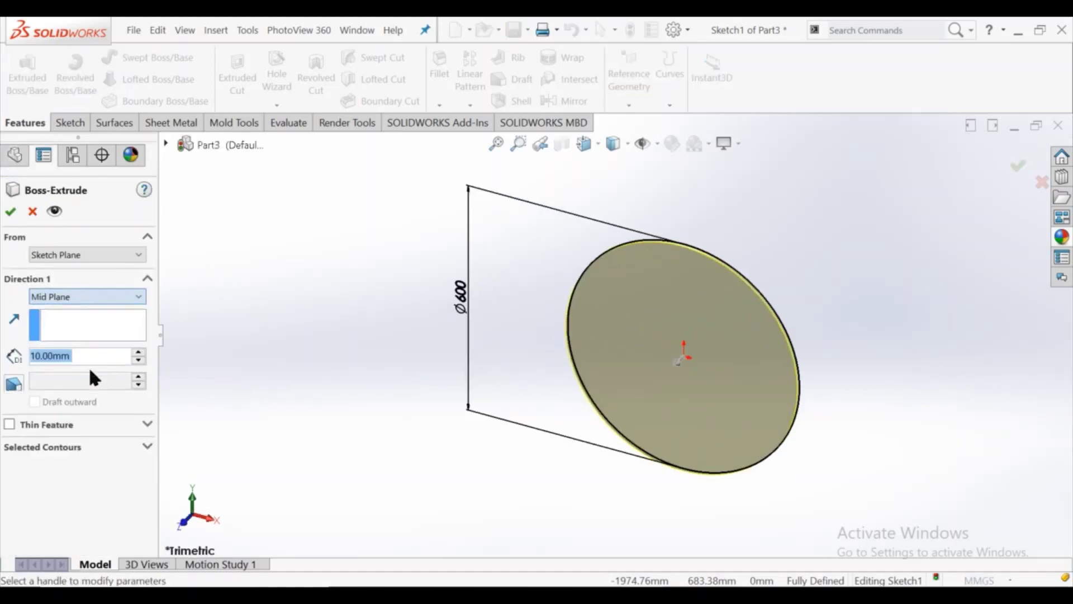
pyautogui.press('BackSpace')
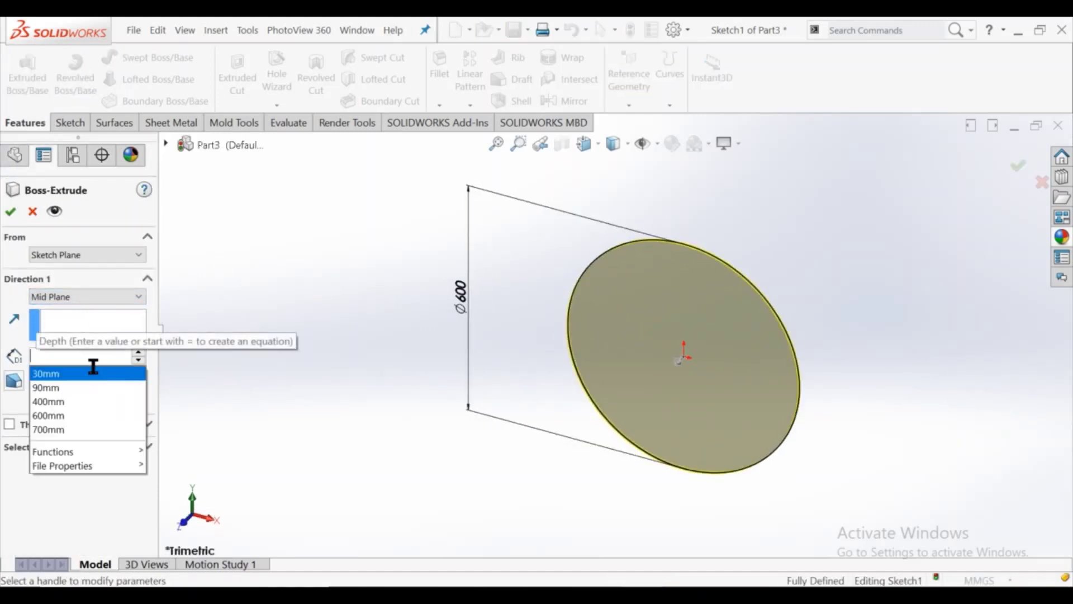
pyautogui.write('2000')
pyautogui.press('Return')
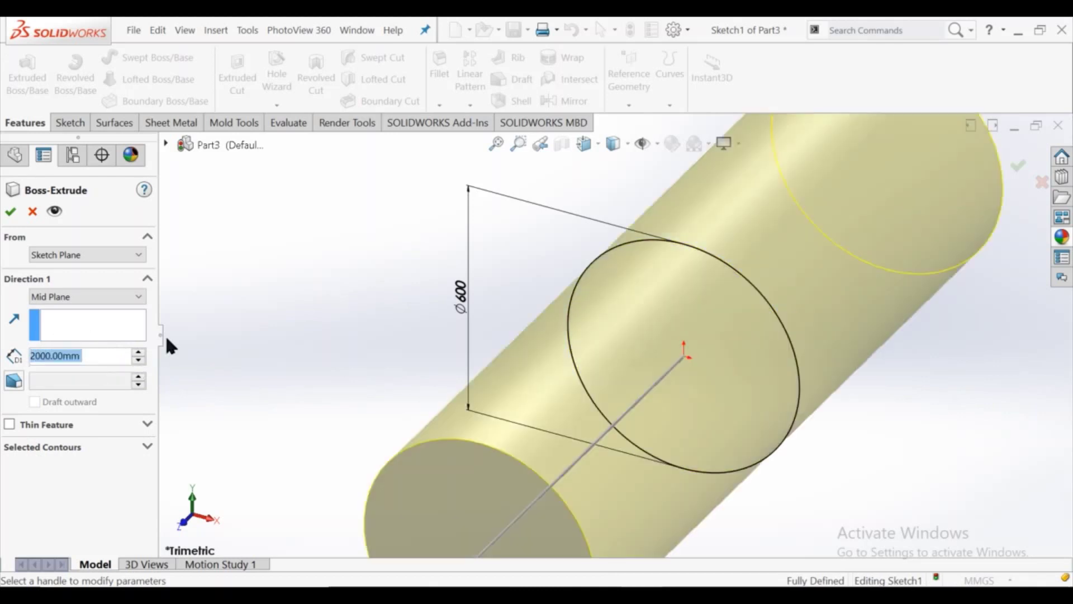
pyautogui.click(10, 211)
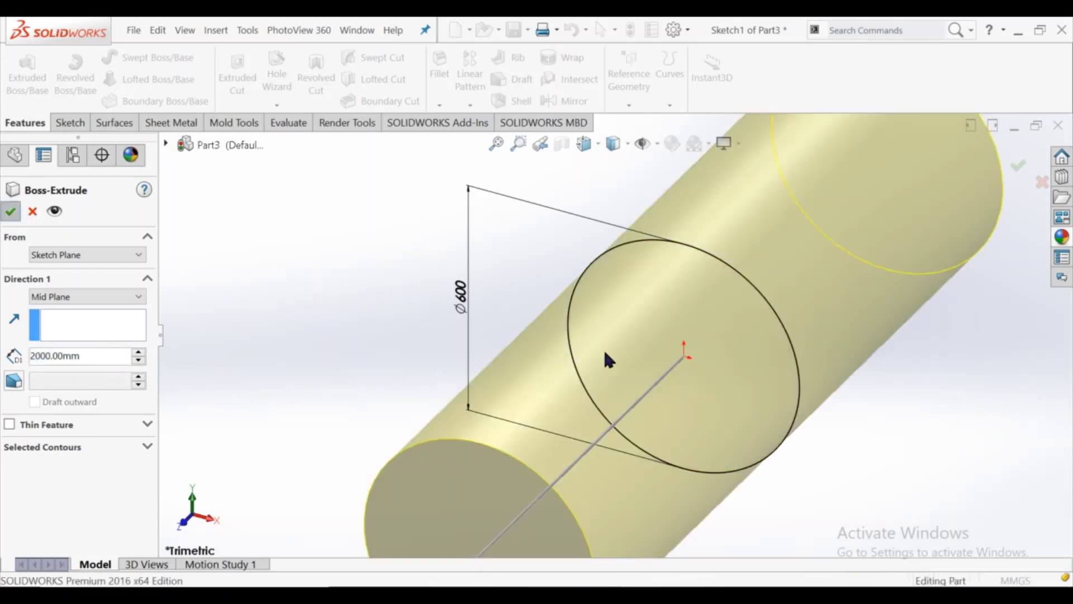
# - Sketch on the cylinder's end face with vertical and diagonal centerlines from the centre
pyautogui.press('f')
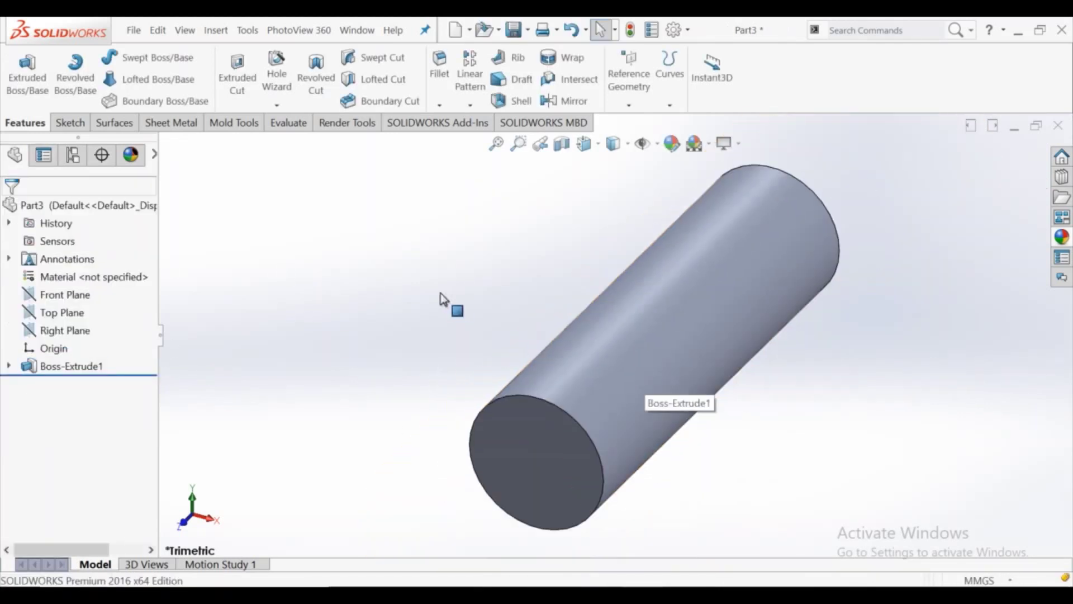
pyautogui.click(532, 425)
pyautogui.click(553, 364)
pyautogui.click(686, 92)
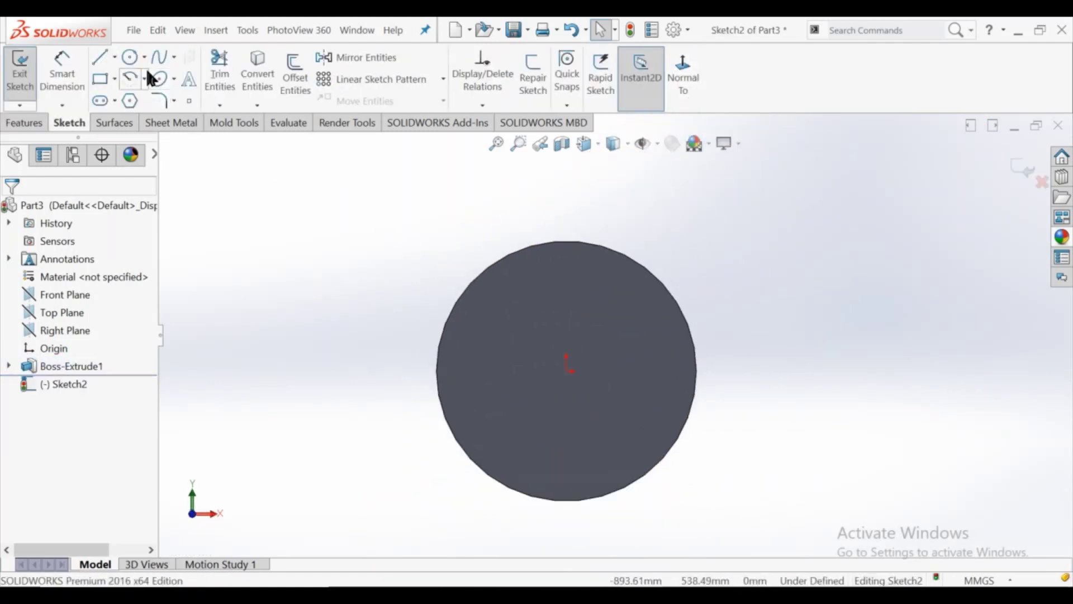
pyautogui.click(116, 56)
pyautogui.click(117, 99)
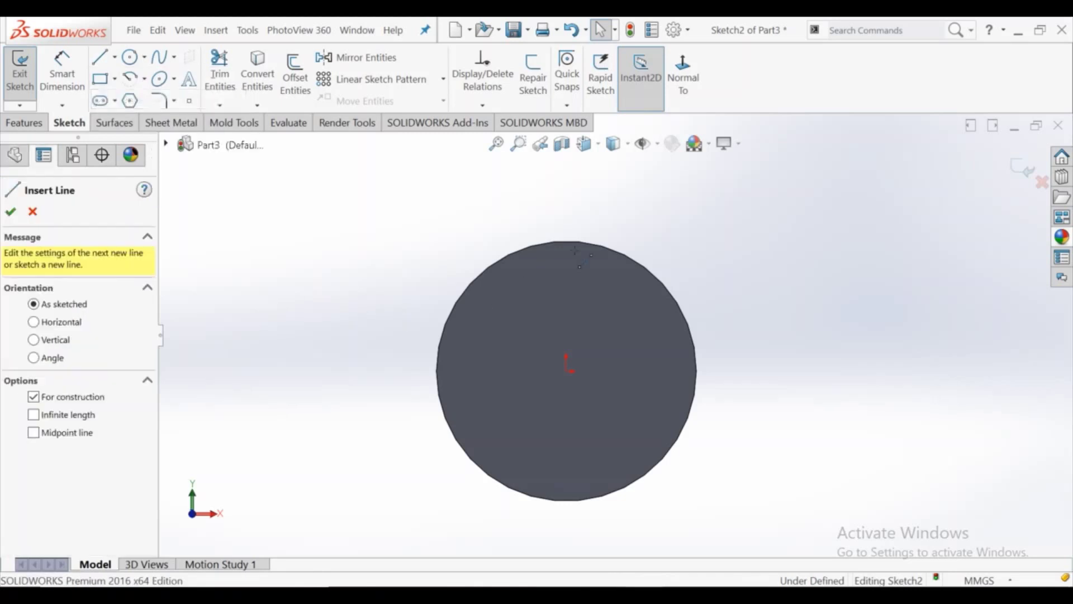
pyautogui.click(566, 241)
pyautogui.click(566, 371)
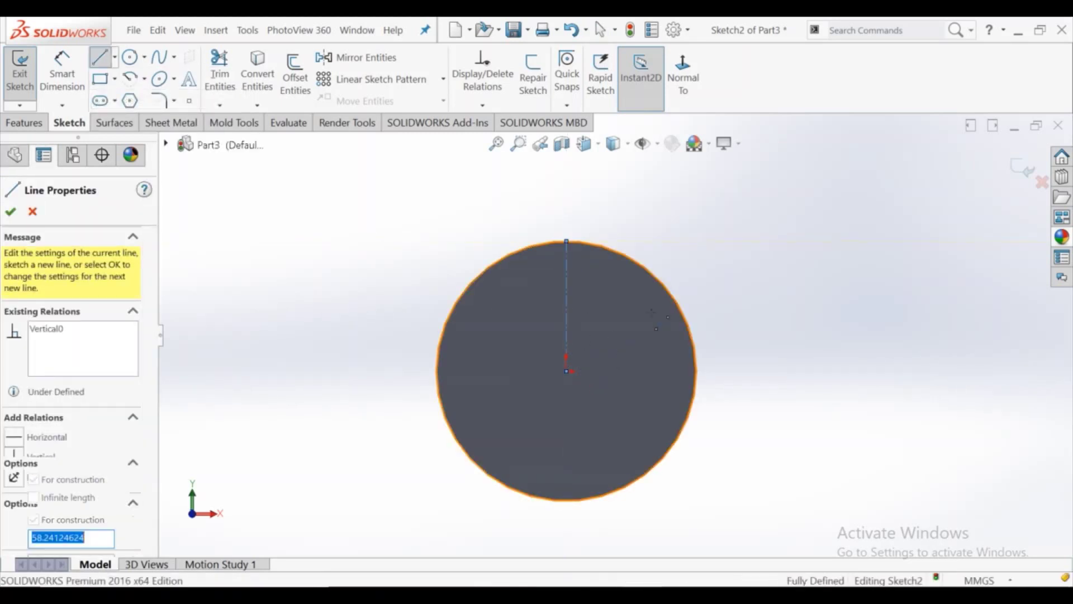
pyautogui.click(688, 256)
# - Dimension the angle between the two centerlines as 45°
pyautogui.click(61, 73)
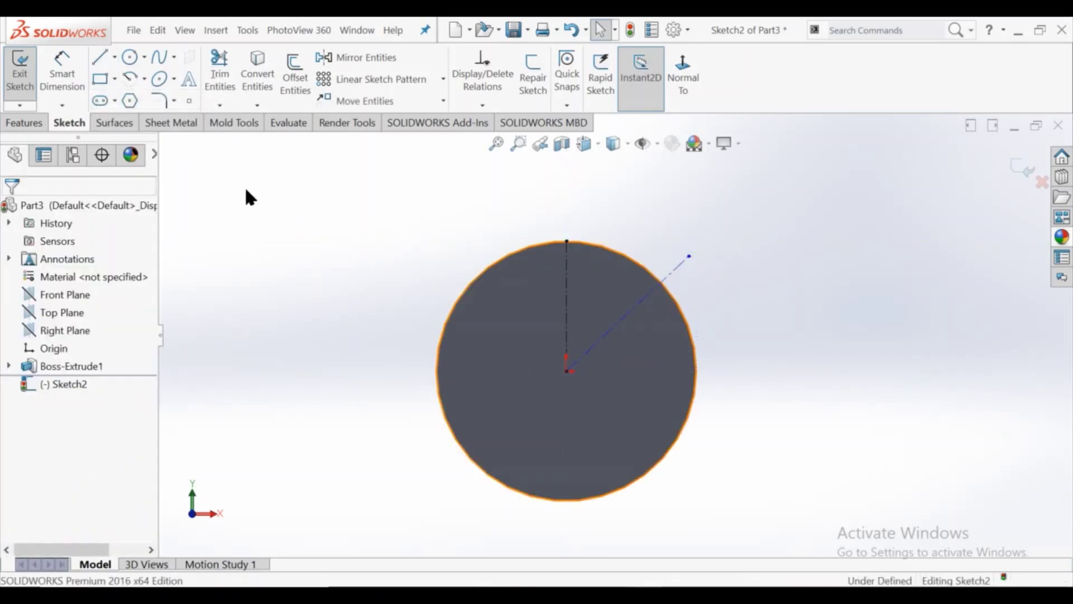
pyautogui.click(568, 335)
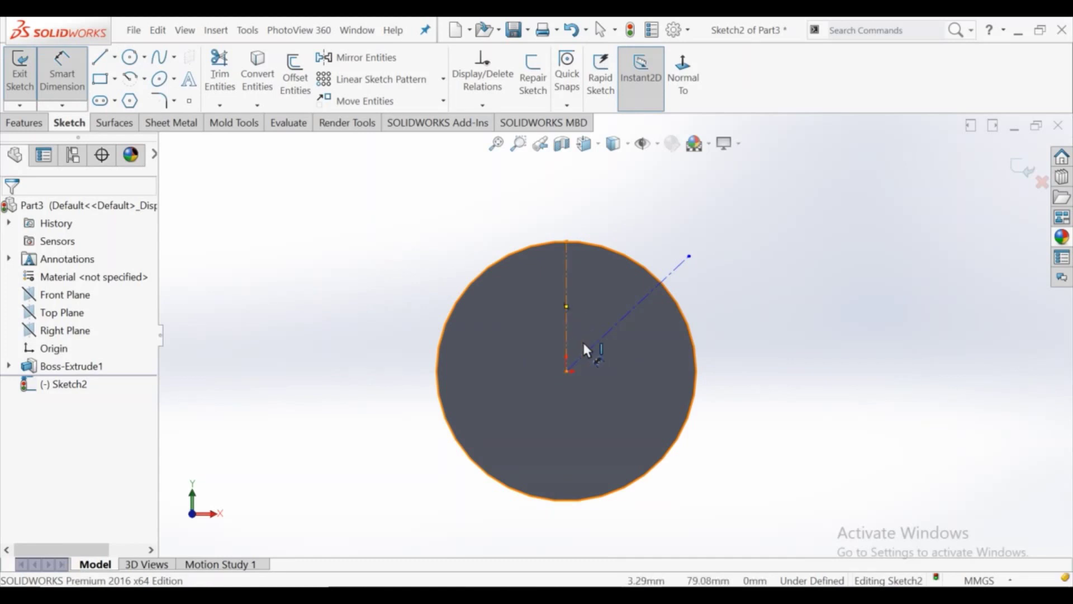
pyautogui.click(592, 348)
pyautogui.click(585, 334)
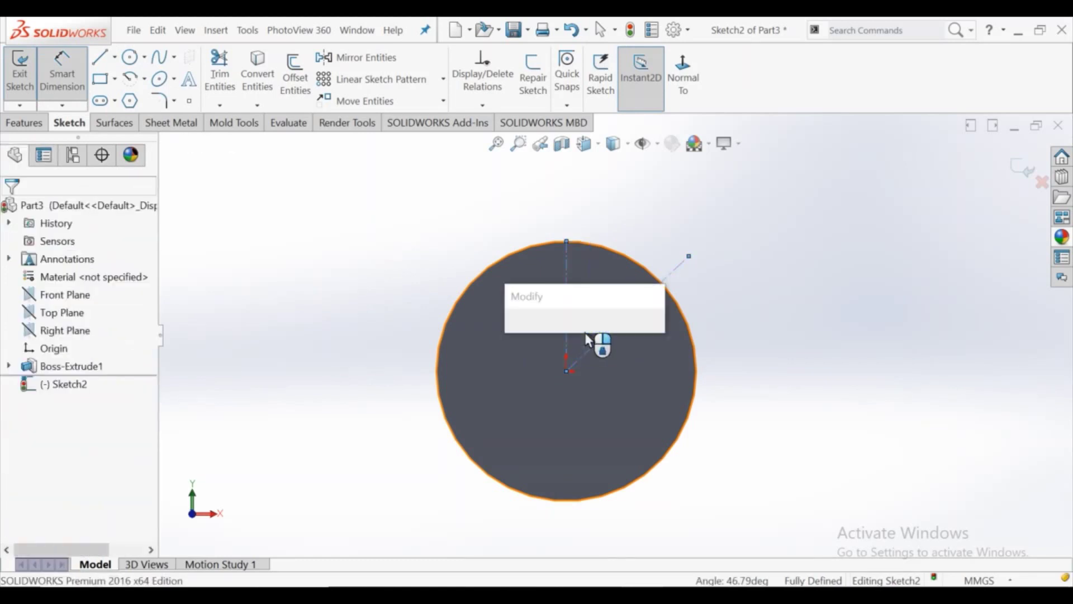
pyautogui.write('45')
pyautogui.press('Return')
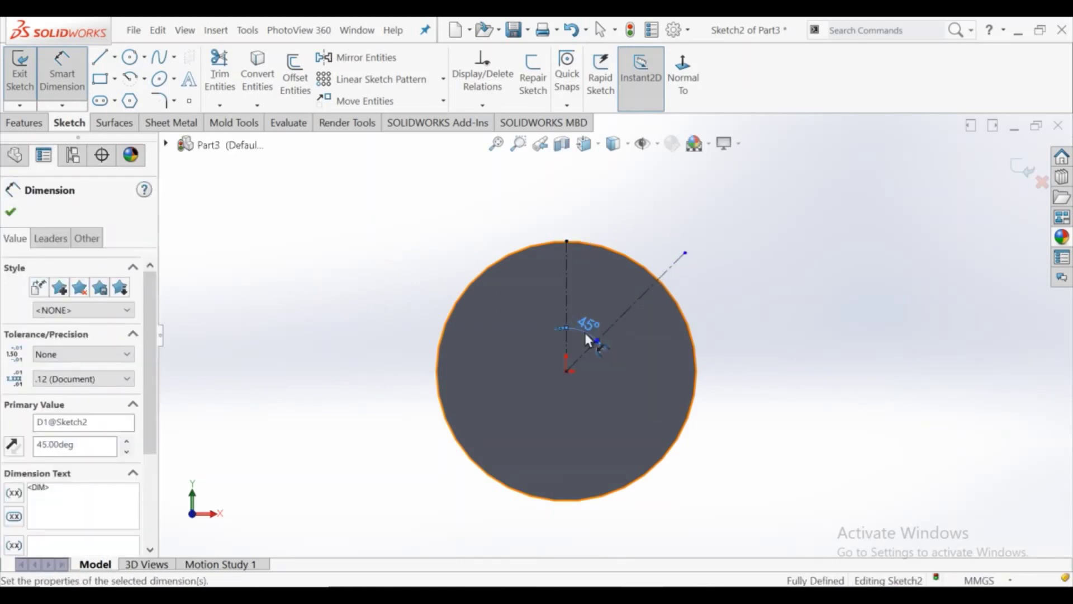
pyautogui.press('Escape')
# - Draw a short line from the rim toward the diagonal centerline
pyautogui.scroll(-3, 665, 274)
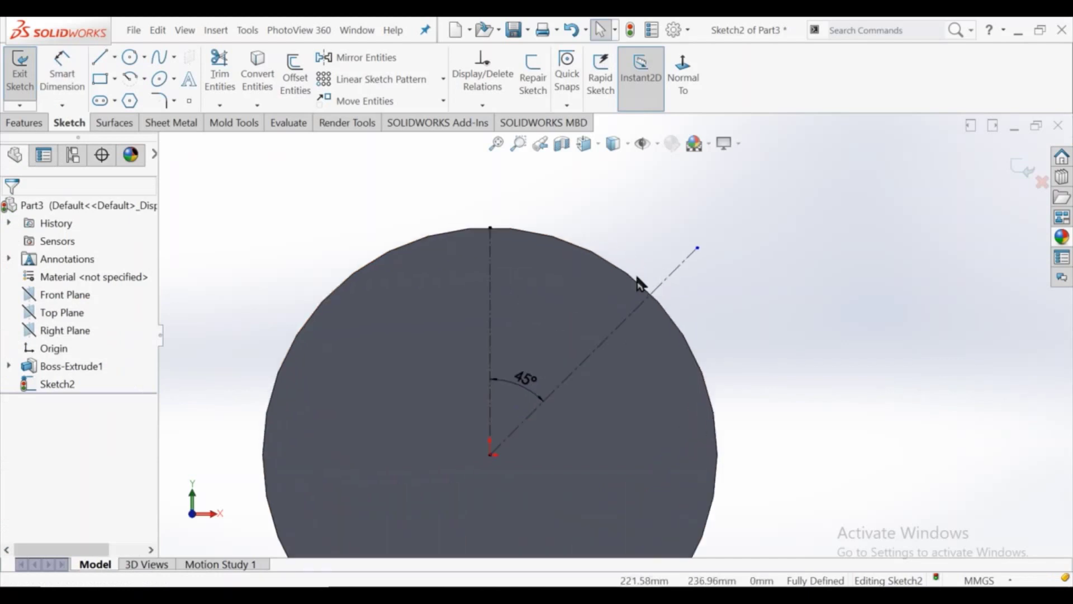
pyautogui.click(105, 53)
pyautogui.click(667, 246)
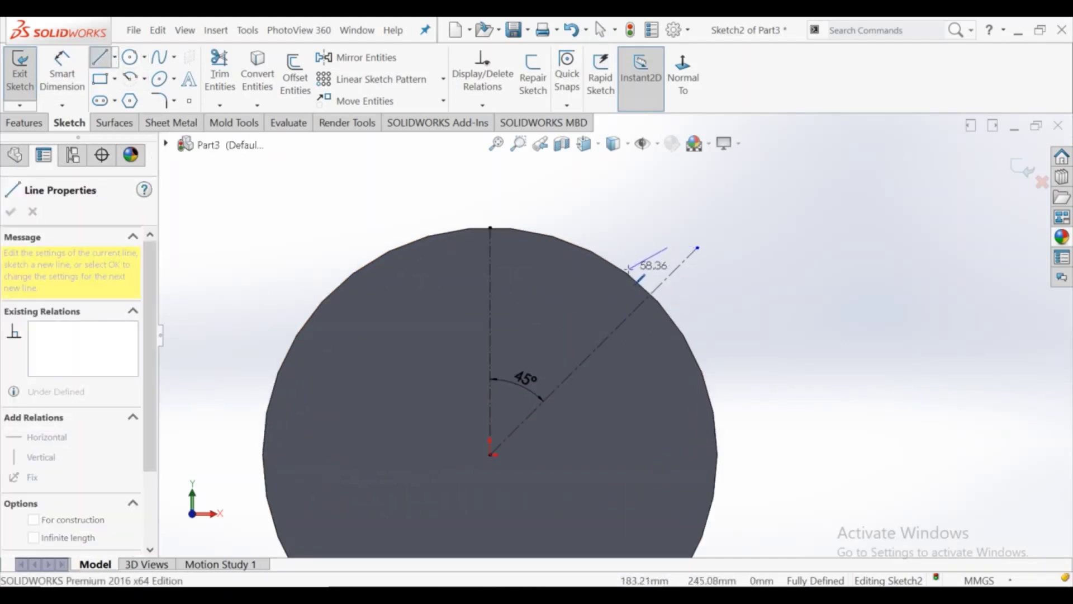
pyautogui.click(623, 269)
pyautogui.press('Escape')
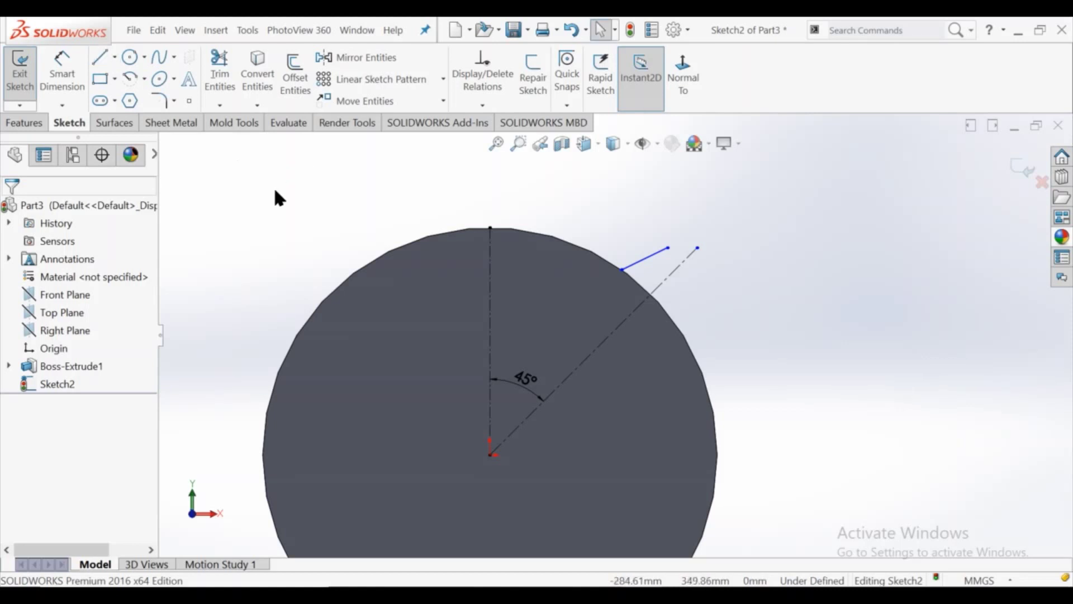
# - Mirror the short rim line about the diagonal centerline and pull the centerline end back
pyautogui.click(643, 270)
pyautogui.click(87, 405)
pyautogui.click(626, 319)
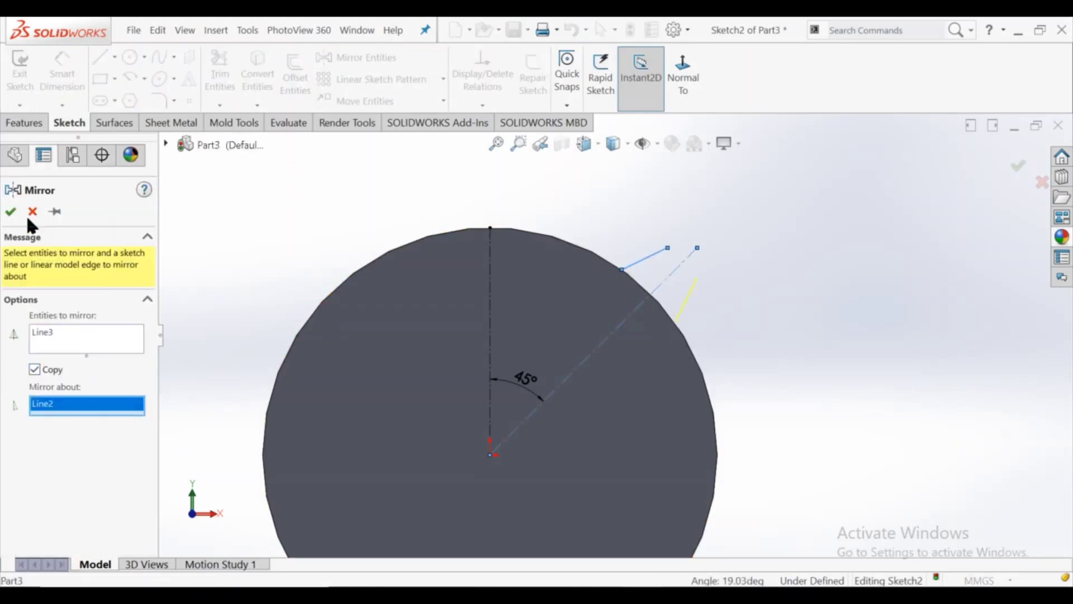
pyautogui.click(9, 215)
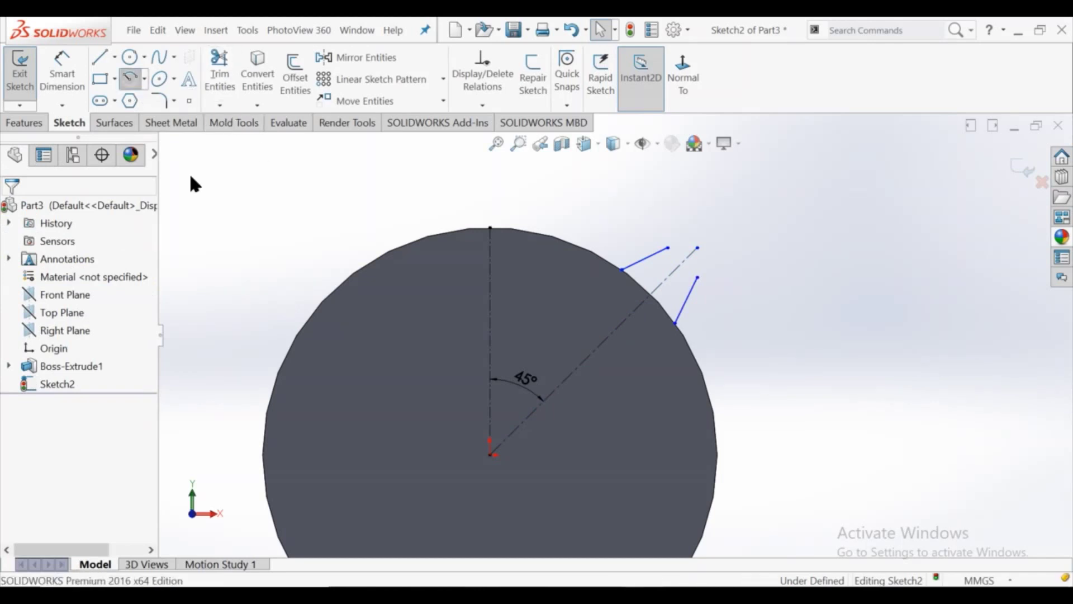
pyautogui.press('Escape')
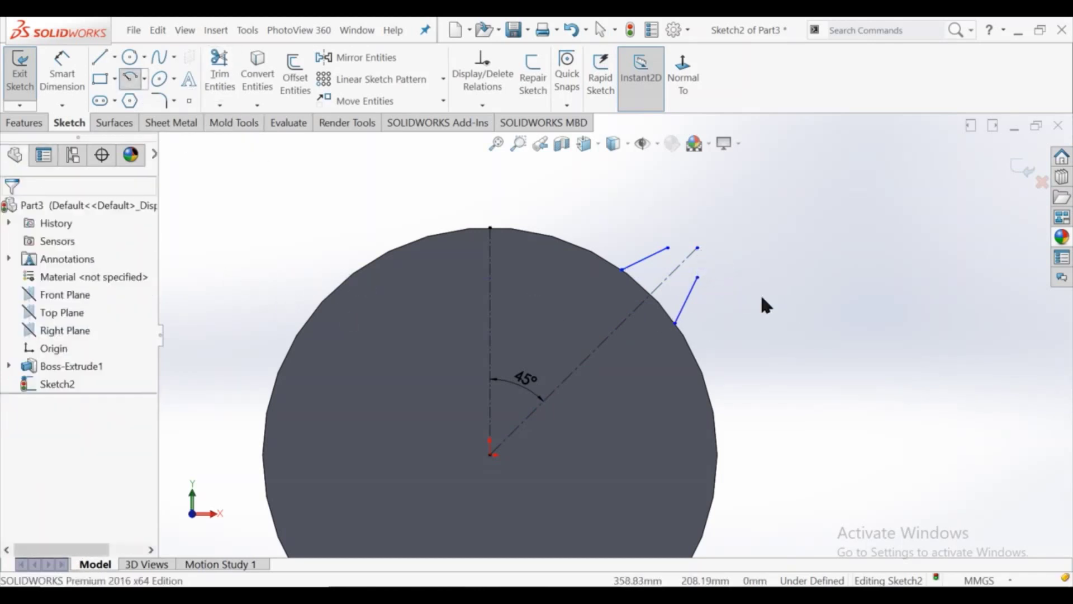
pyautogui.moveTo(697, 248); pyautogui.dragTo(680, 265)
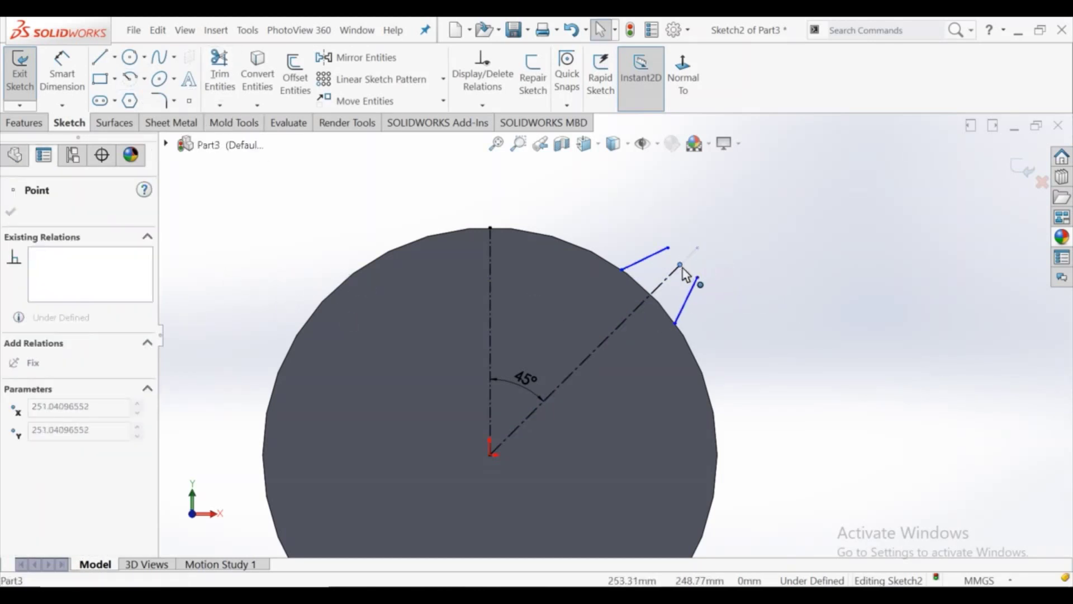
pyautogui.click(820, 396)
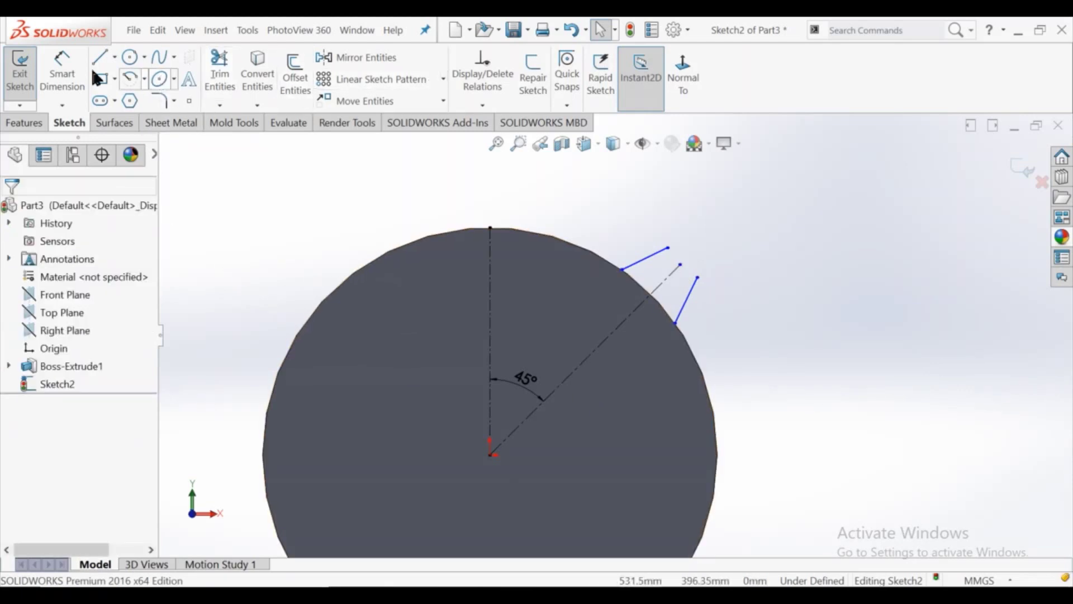
# - Dimension the diagonal centerline to 400 mm and move the lug tip onto its end
pyautogui.click(597, 348)
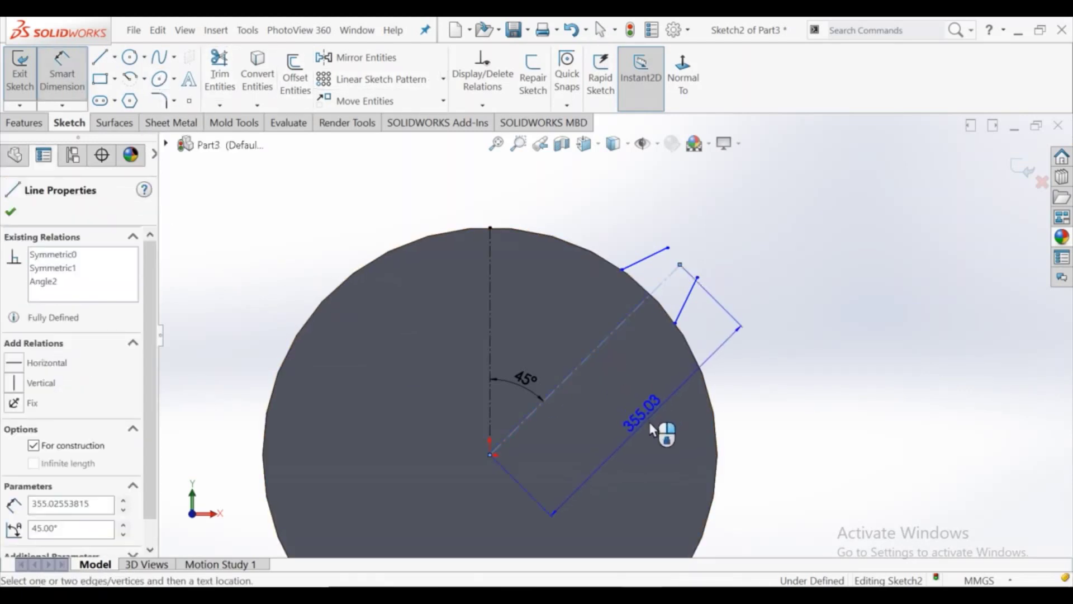
pyautogui.click(652, 426)
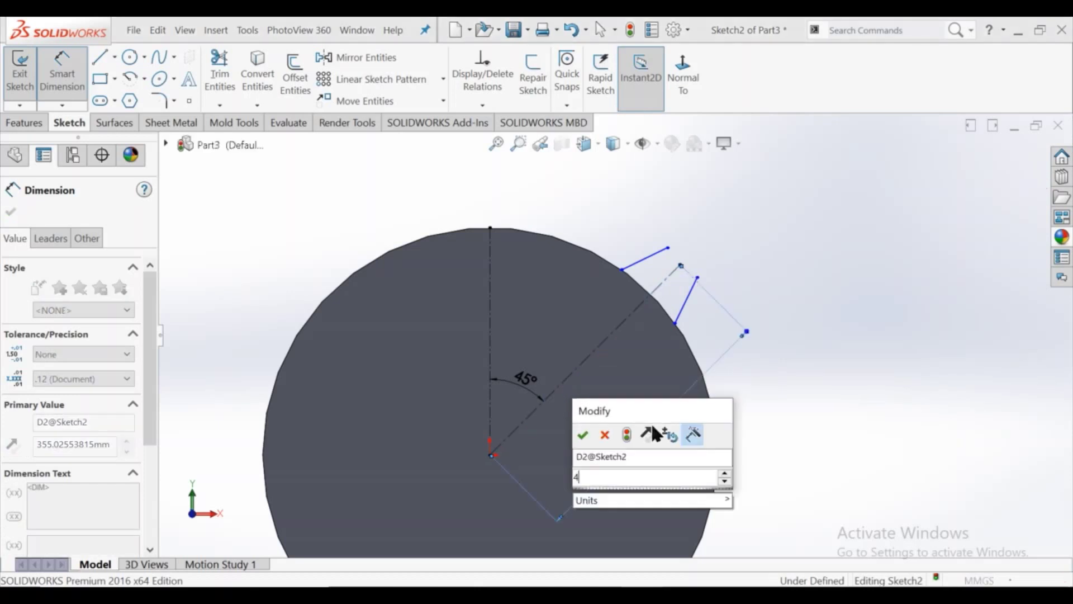
pyautogui.write('400')
pyautogui.press('Return')
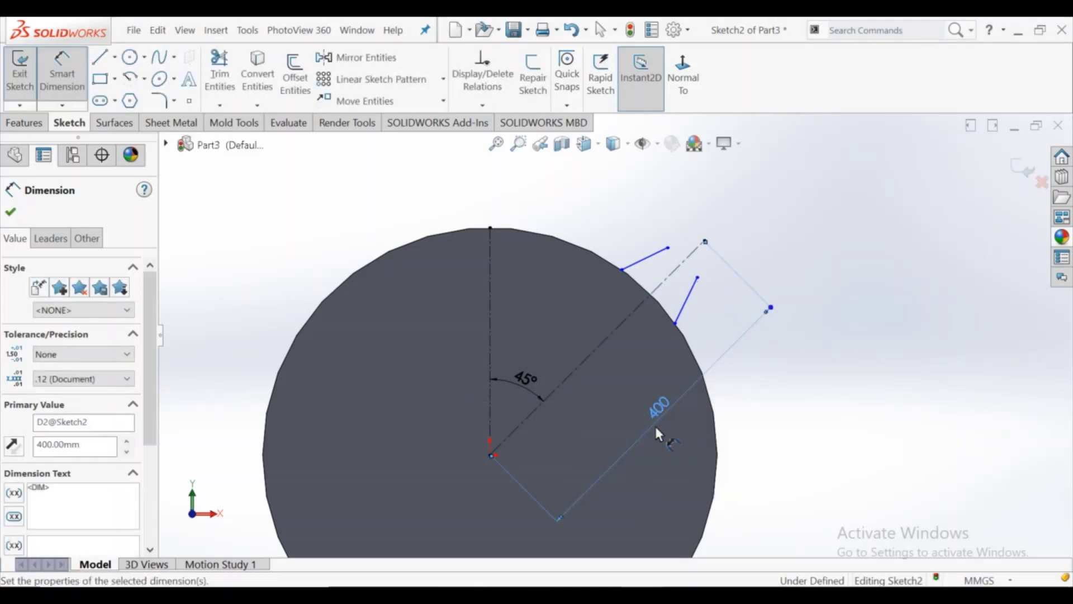
pyautogui.press('Escape')
pyautogui.moveTo(697, 277); pyautogui.dragTo(704, 255)
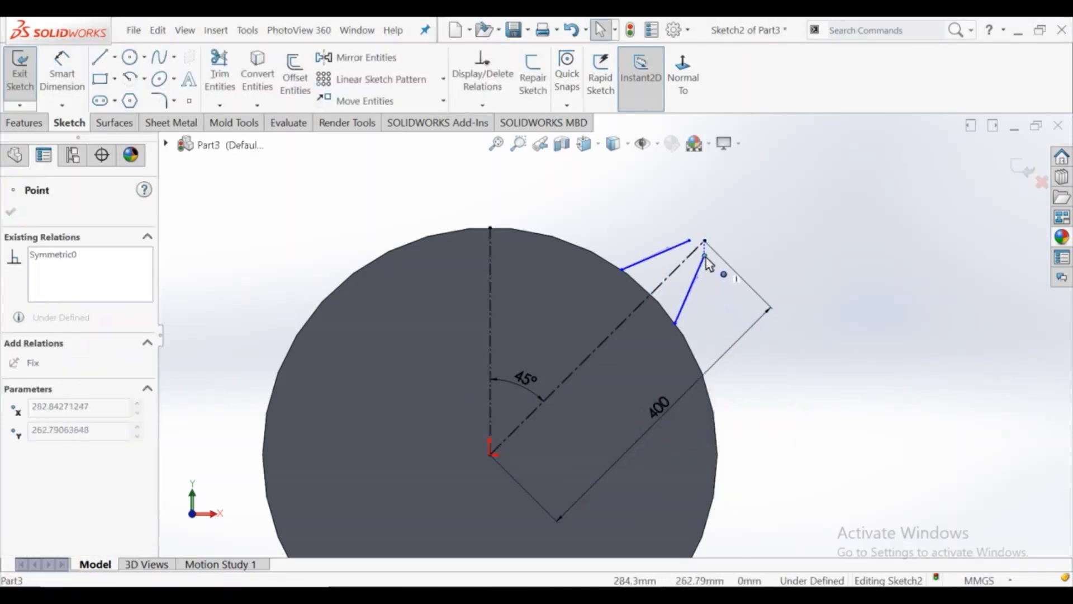
pyautogui.click(304, 150)
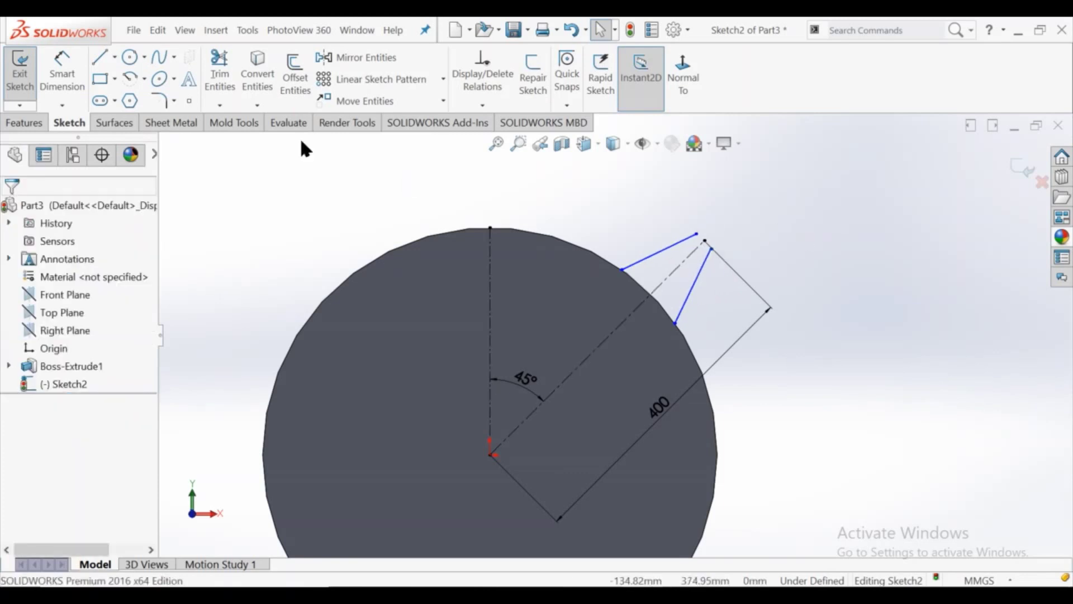
# - Draw a centre-point arc around the lug tip
pyautogui.click(132, 80)
pyautogui.scroll(-2, 692, 253)
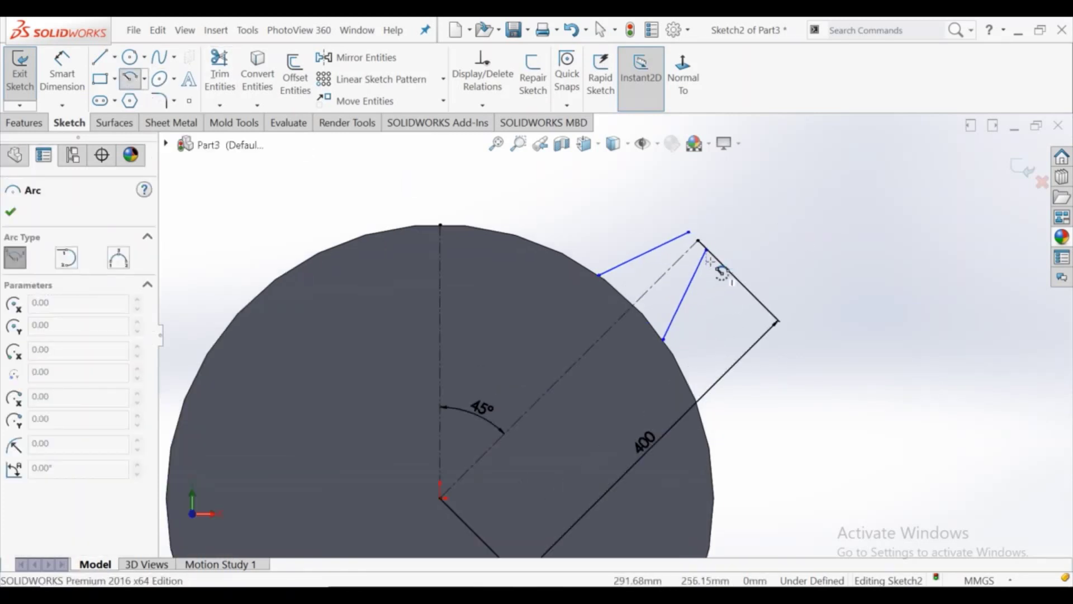
pyautogui.scroll(-2, 692, 253)
pyautogui.click(674, 236)
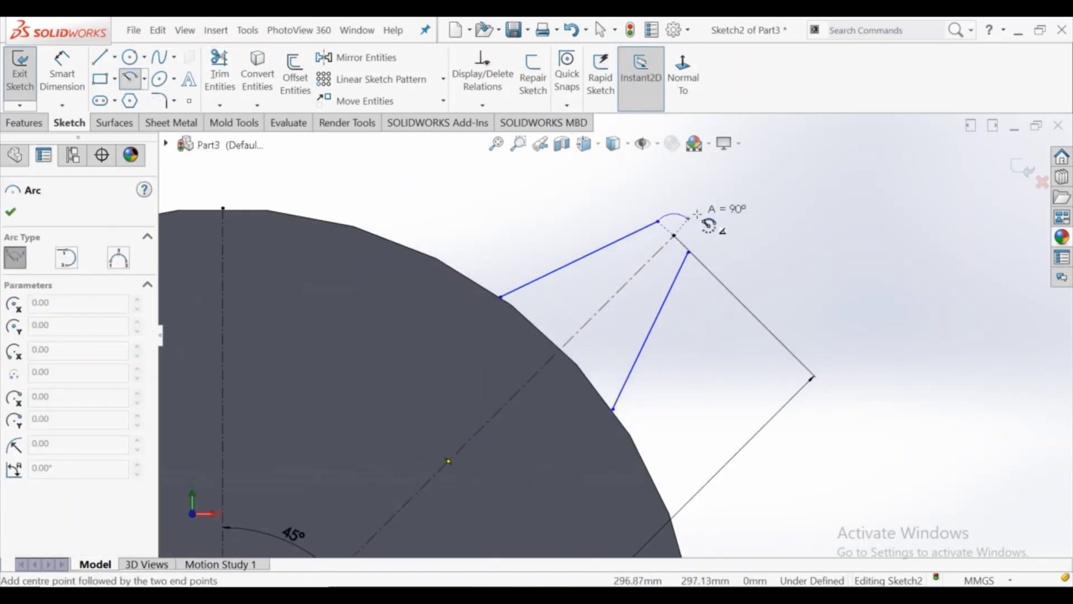
pyautogui.click(704, 259)
pyautogui.press('Escape')
pyautogui.scroll(-2, 683, 260)
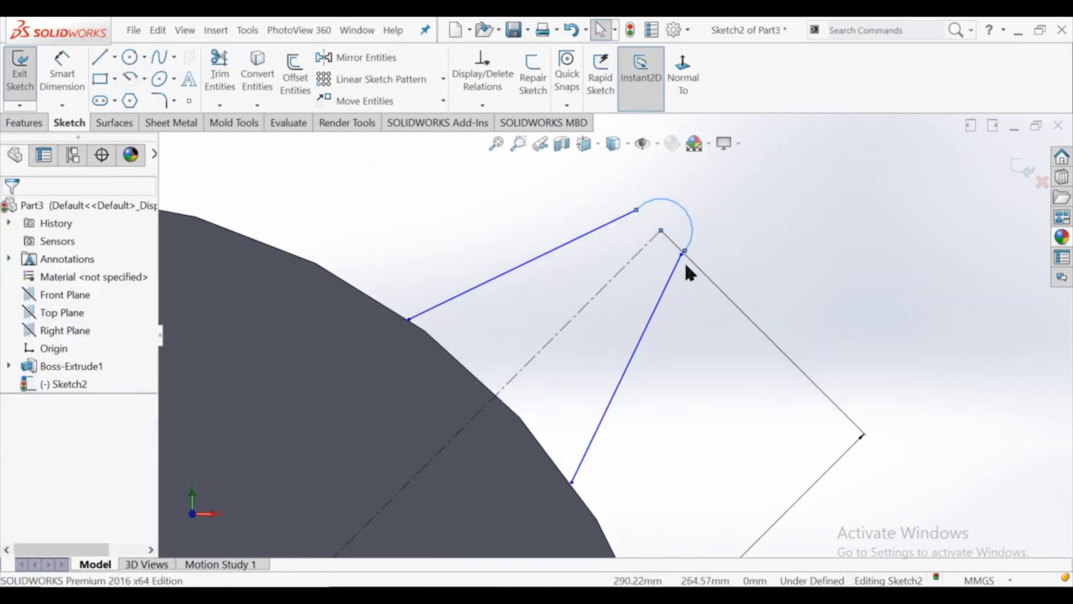
# - Make the arc tangent to both the upper and lower lug side lines
pyautogui.click(688, 256)
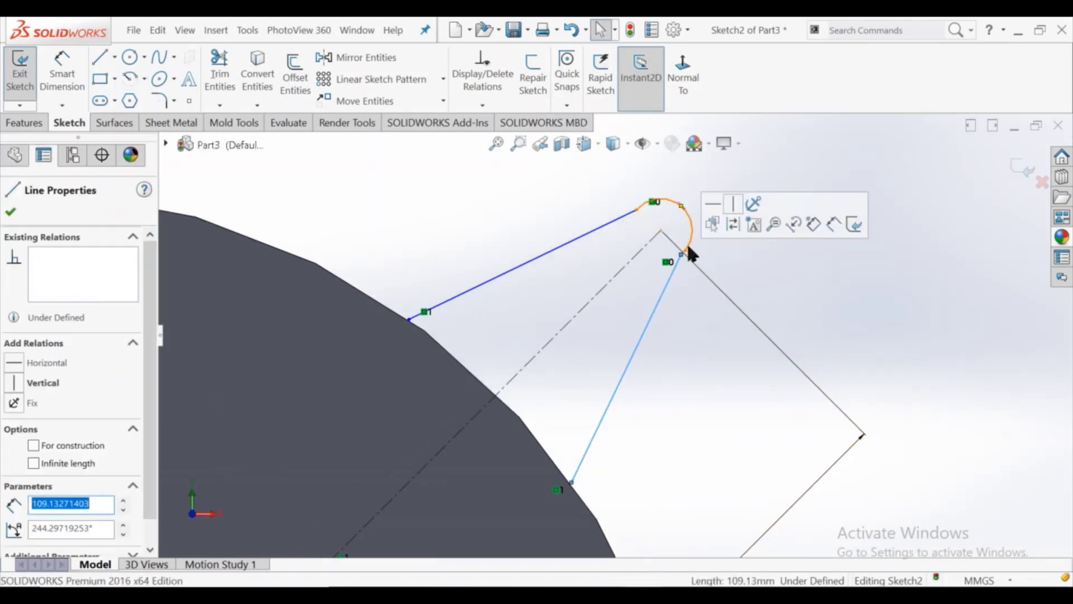
pyautogui.click(27, 434)
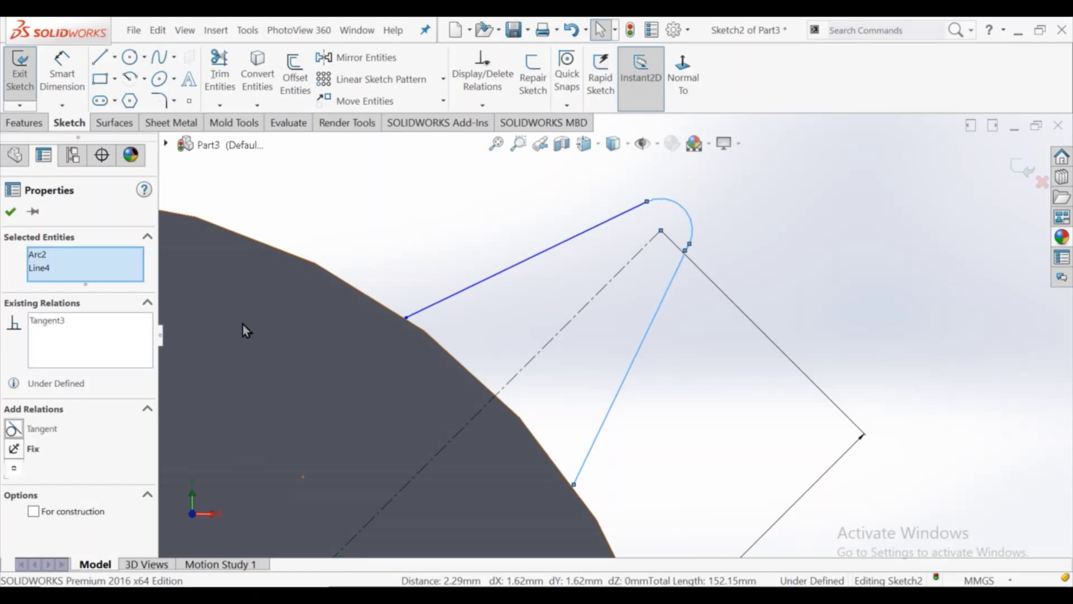
pyautogui.click(589, 238)
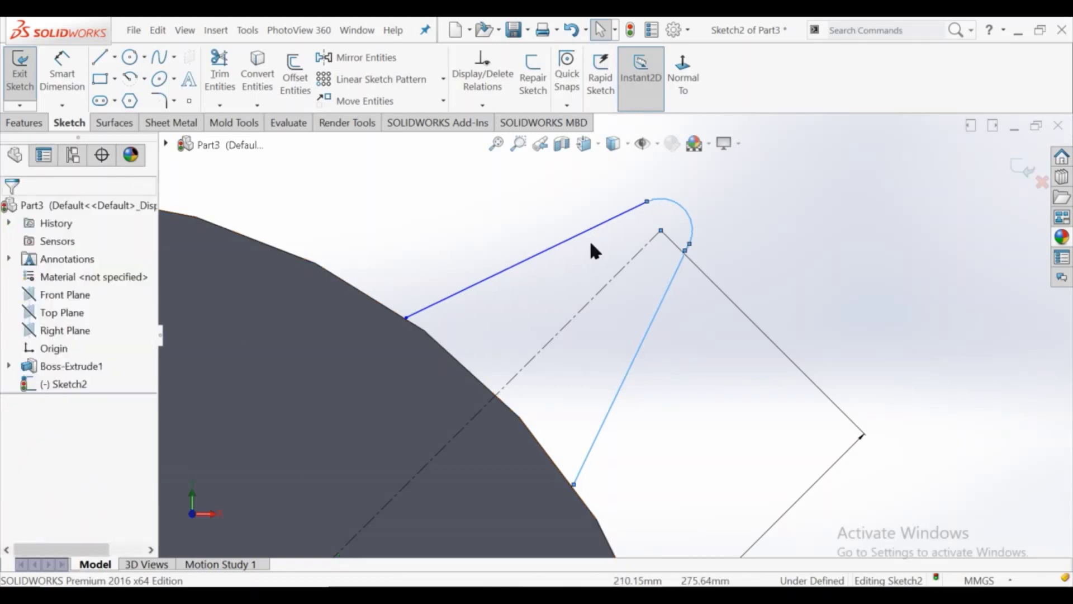
pyautogui.click(651, 209)
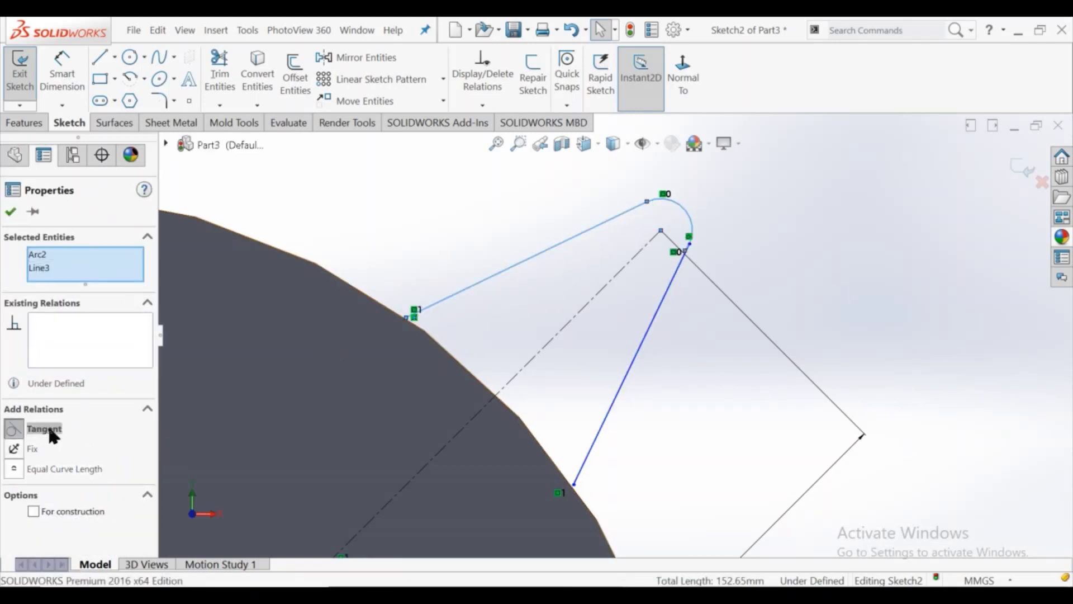
pyautogui.click(50, 435)
pyautogui.click(426, 191)
pyautogui.scroll(-3, 689, 276)
pyautogui.scroll(-3, 690, 276)
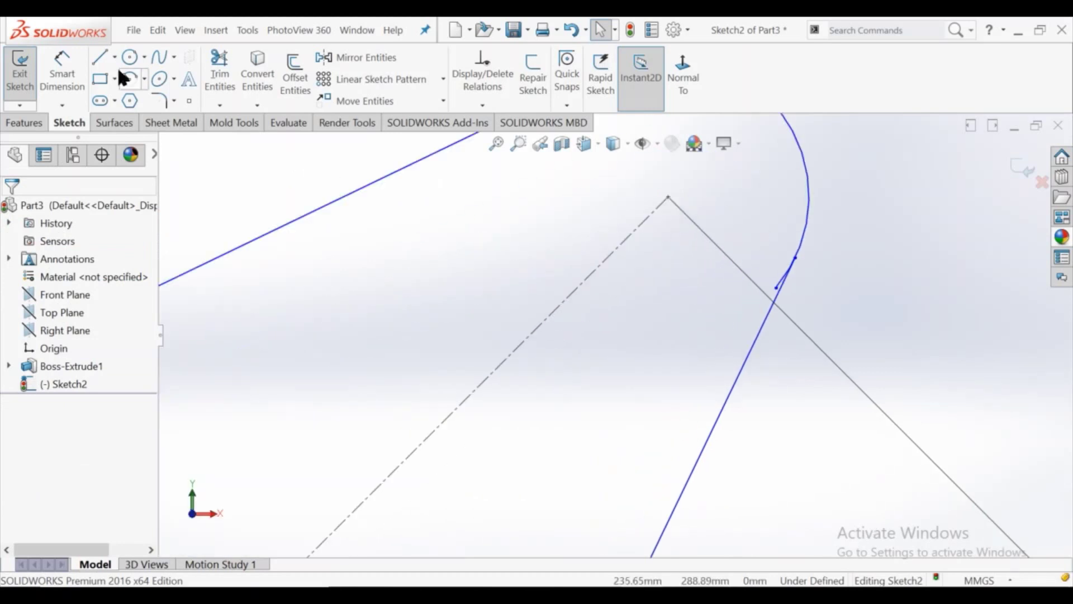
# - Trim the lug outline and place an angle dimension between a side line and the centerline
pyautogui.click(223, 74)
pyautogui.scroll(-3, 755, 265)
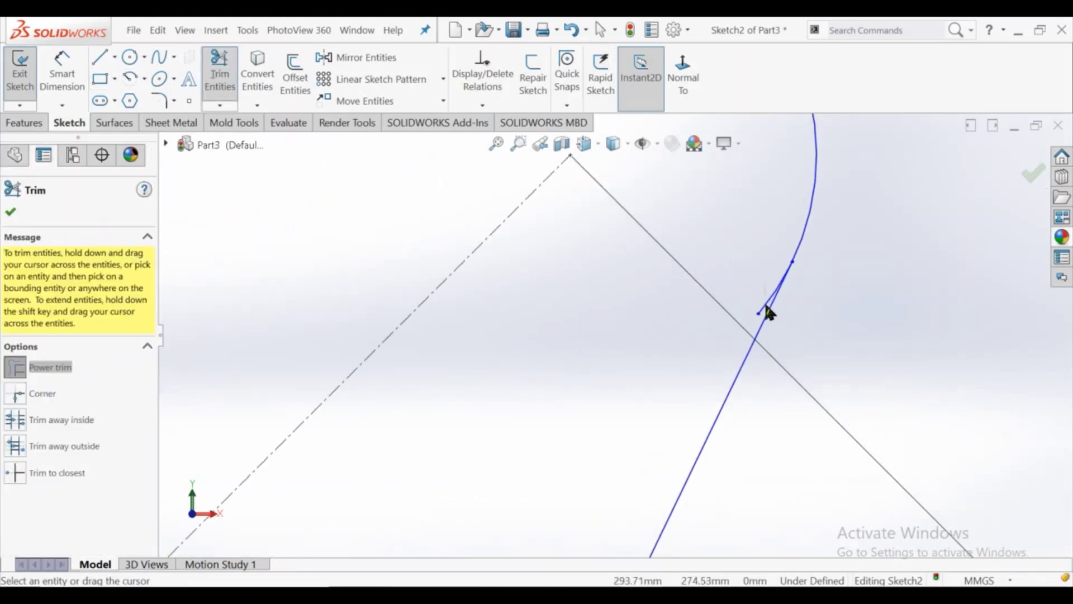
pyautogui.scroll(3, 701, 313)
pyautogui.scroll(3, 595, 317)
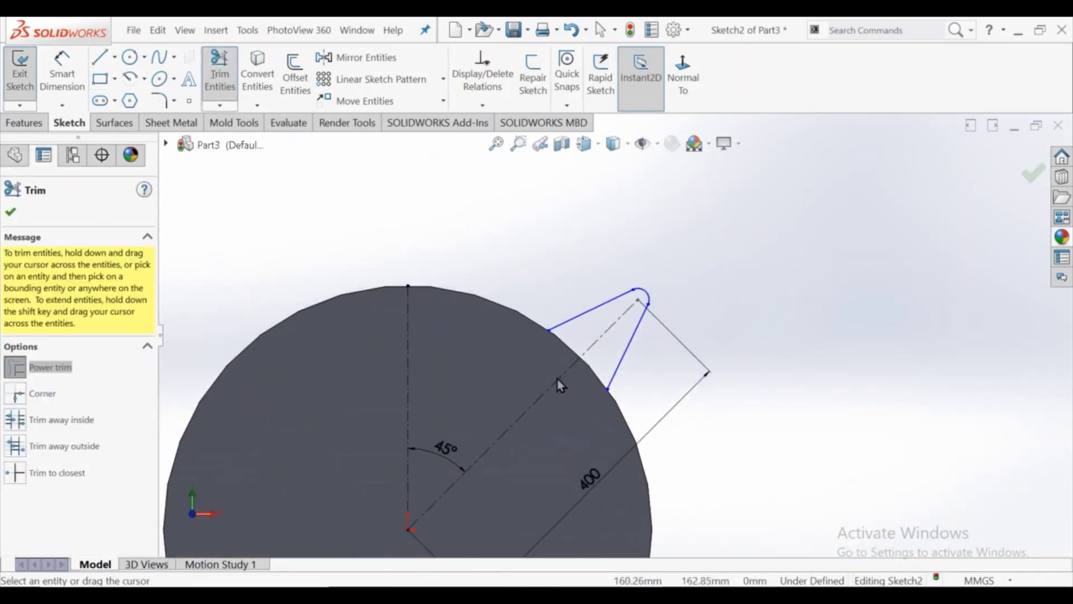
pyautogui.scroll(-2, 559, 385)
pyautogui.click(61, 70)
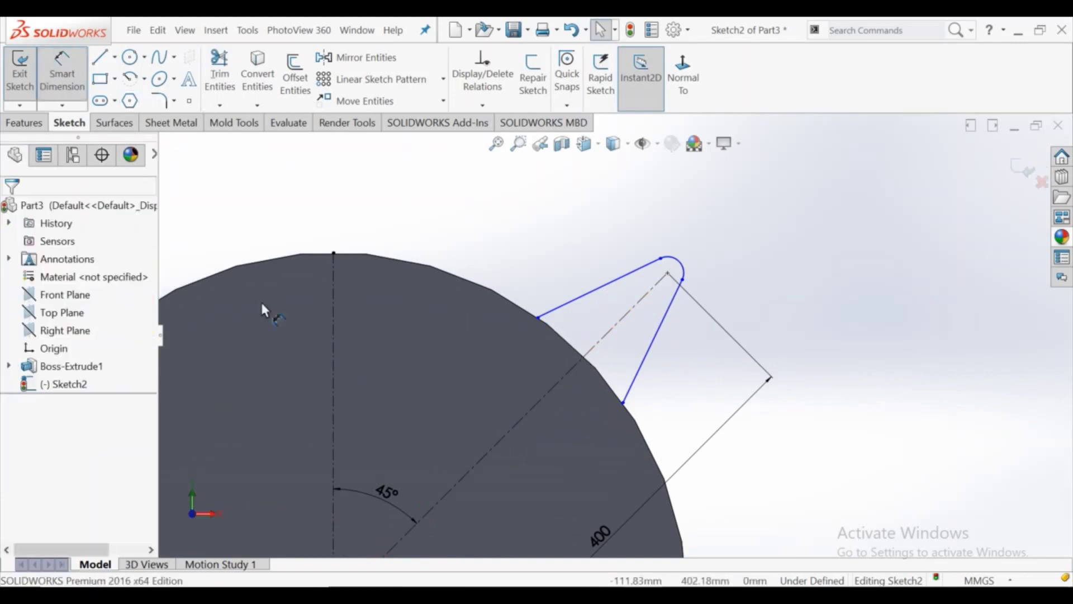
pyautogui.click(620, 339)
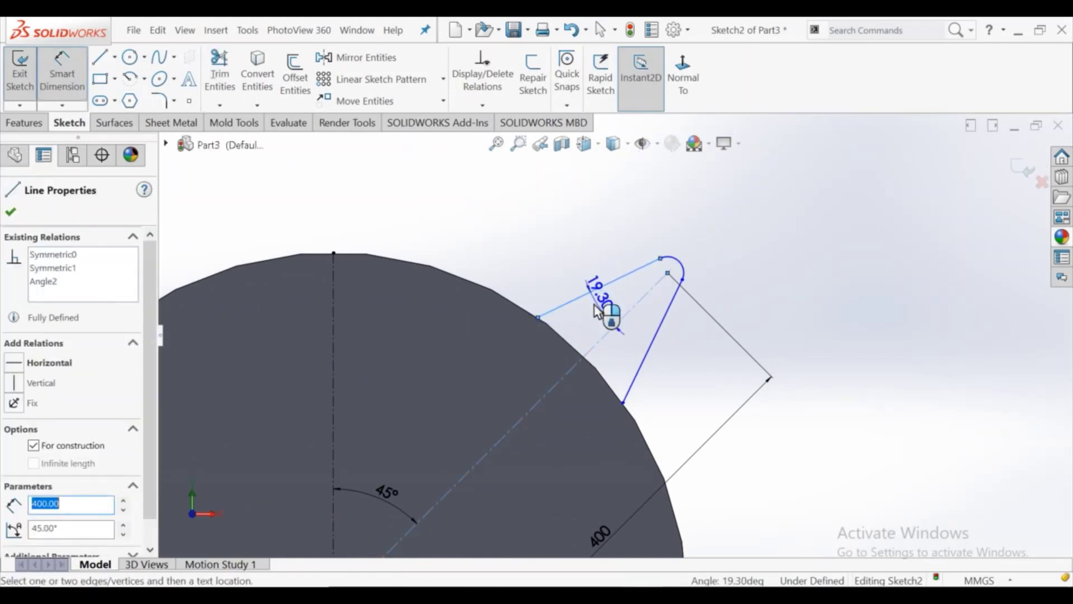
pyautogui.click(595, 311)
pyautogui.write('2')
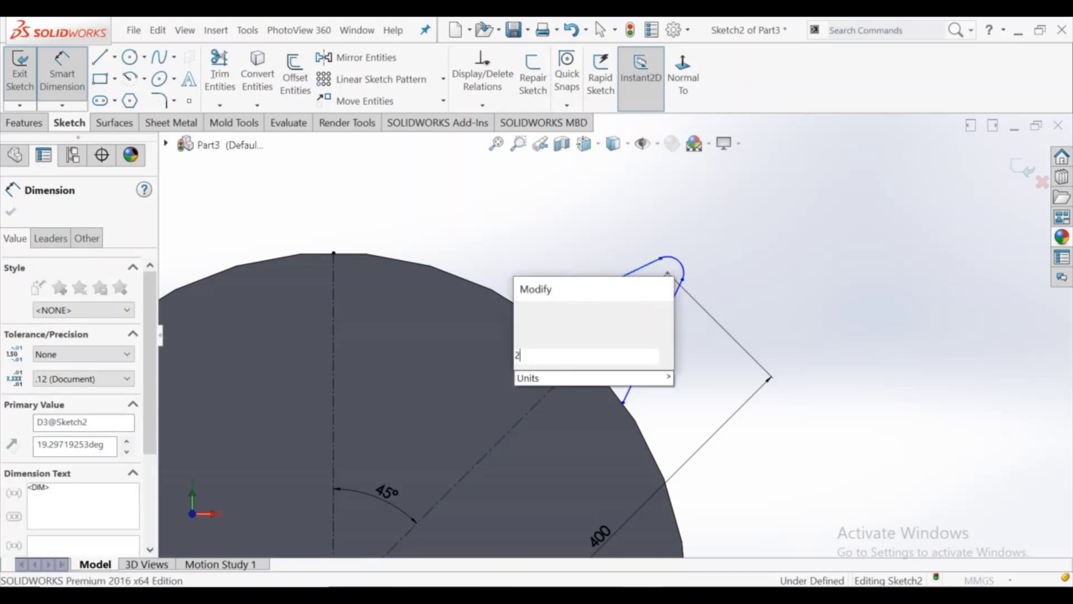
# - Set the lug side angle to 20° and the tangent point distance to 90 mm
pyautogui.press('Return')
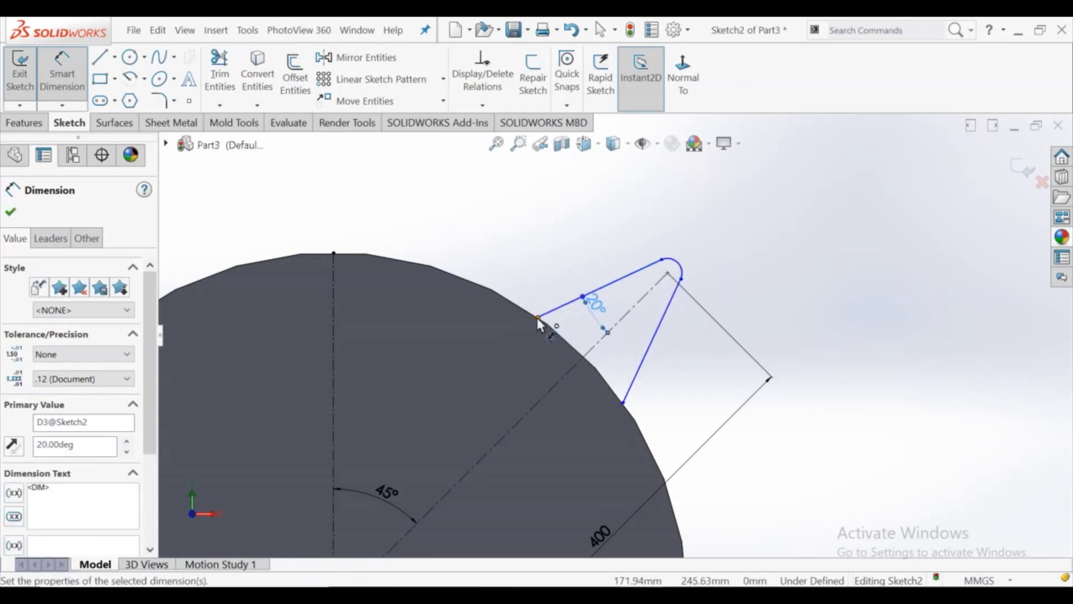
pyautogui.click(536, 317)
pyautogui.click(590, 354)
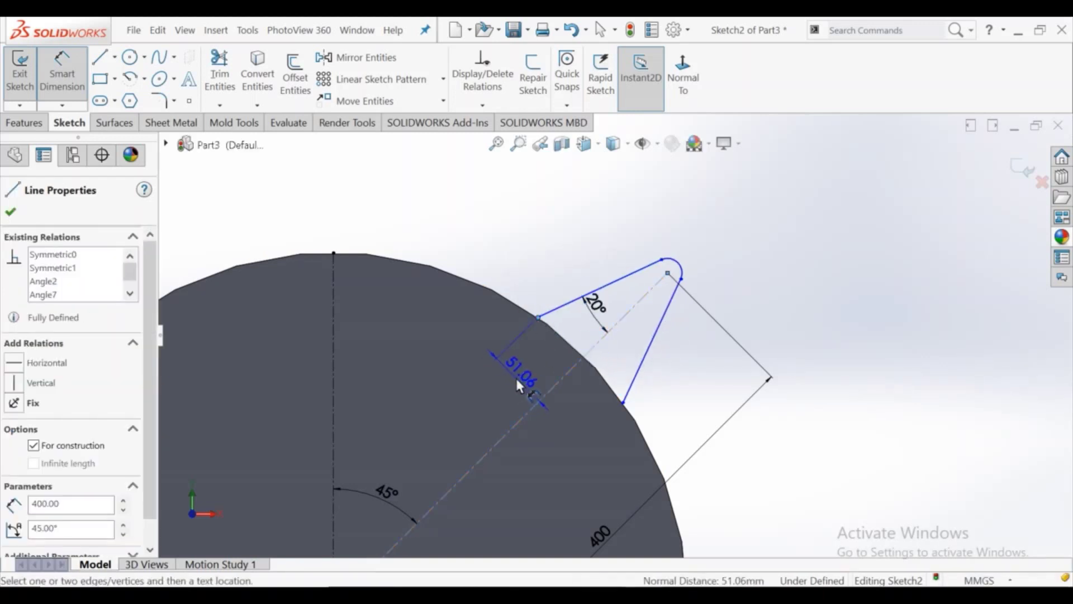
pyautogui.click(515, 375)
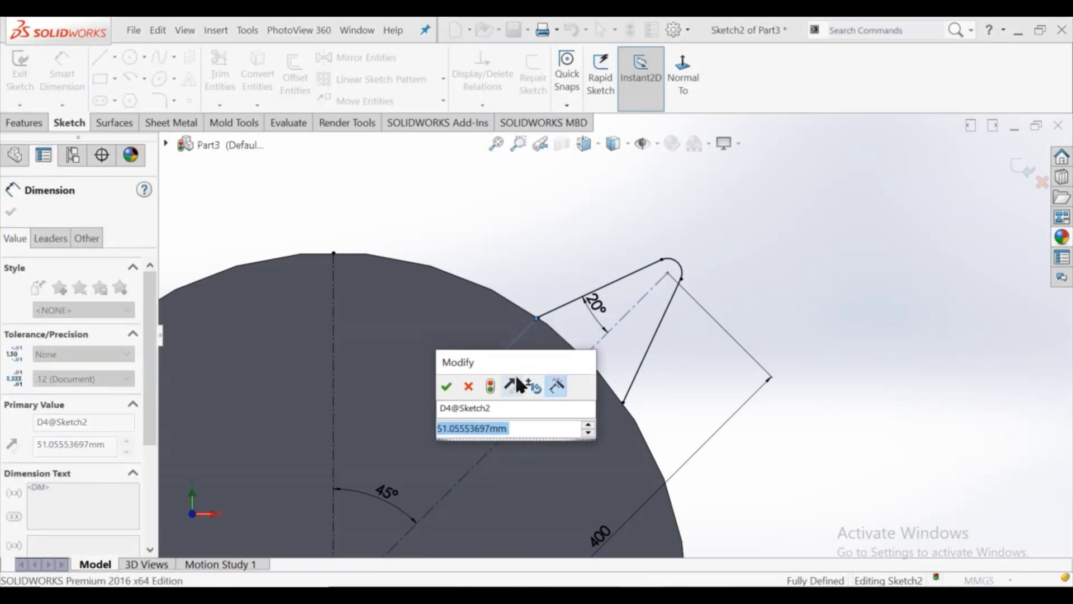
pyautogui.write('90')
pyautogui.press('Return')
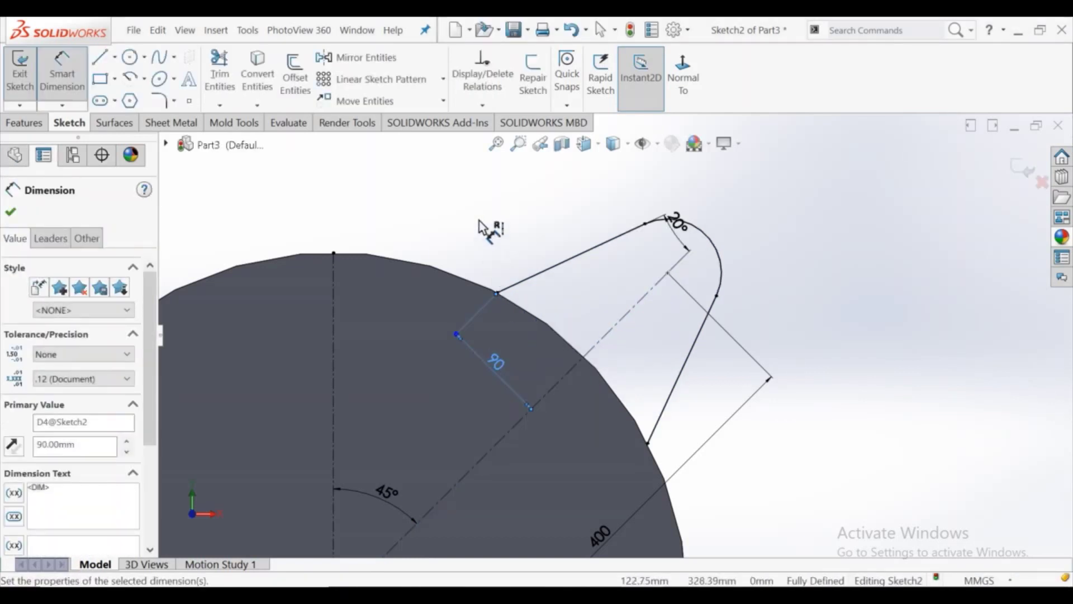
pyautogui.press('Escape')
pyautogui.scroll(3, 612, 324)
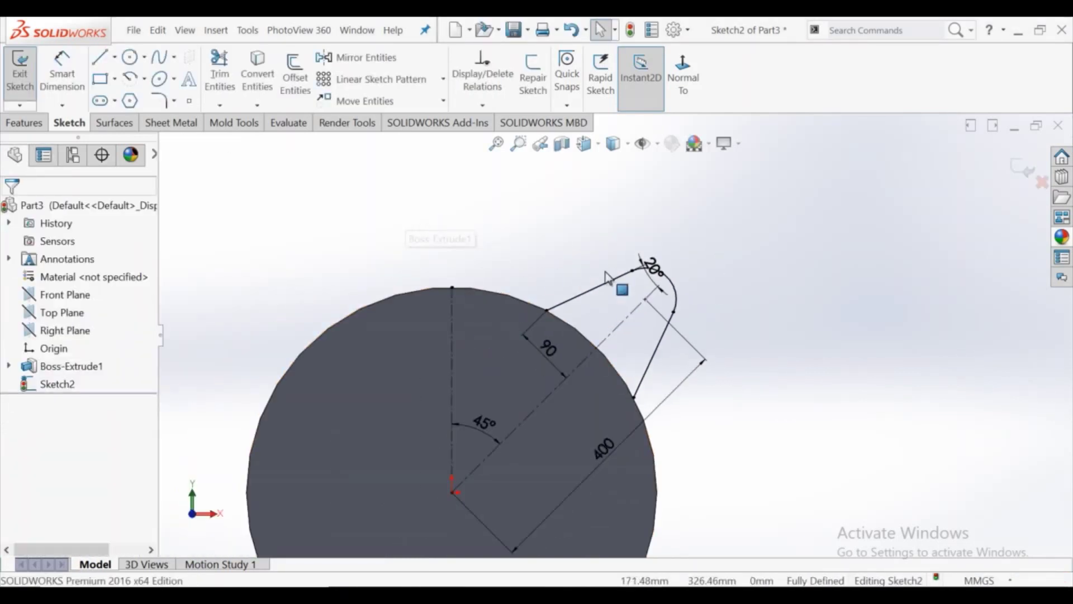
pyautogui.moveTo(649, 266); pyautogui.dragTo(640, 292)
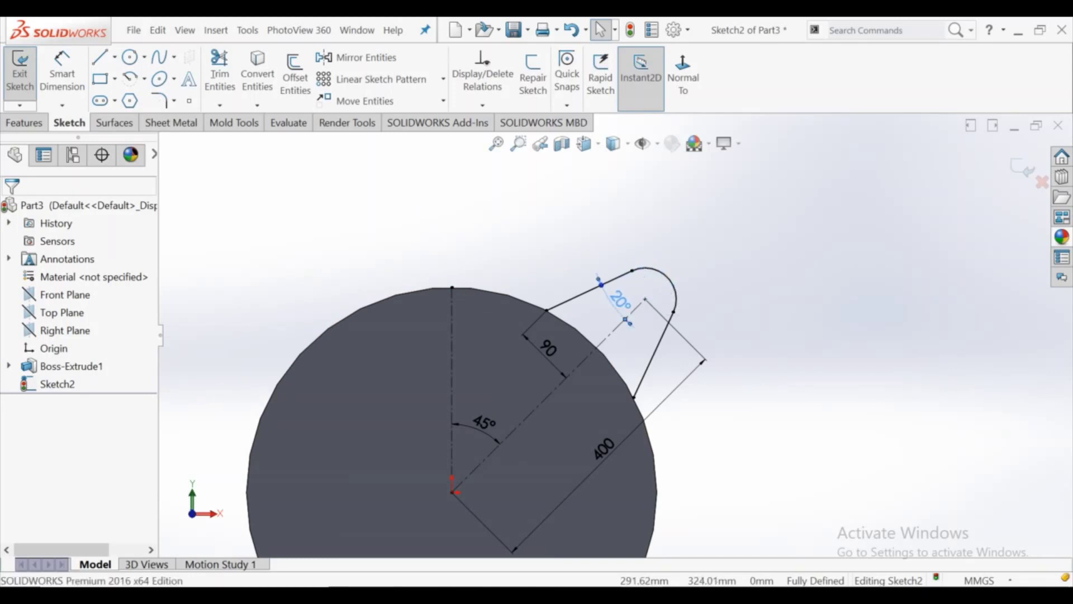
pyautogui.press('Escape')
# - Convert the cylinder's outer circle edge into the sketch and trim it to the lug
pyautogui.click(242, 81)
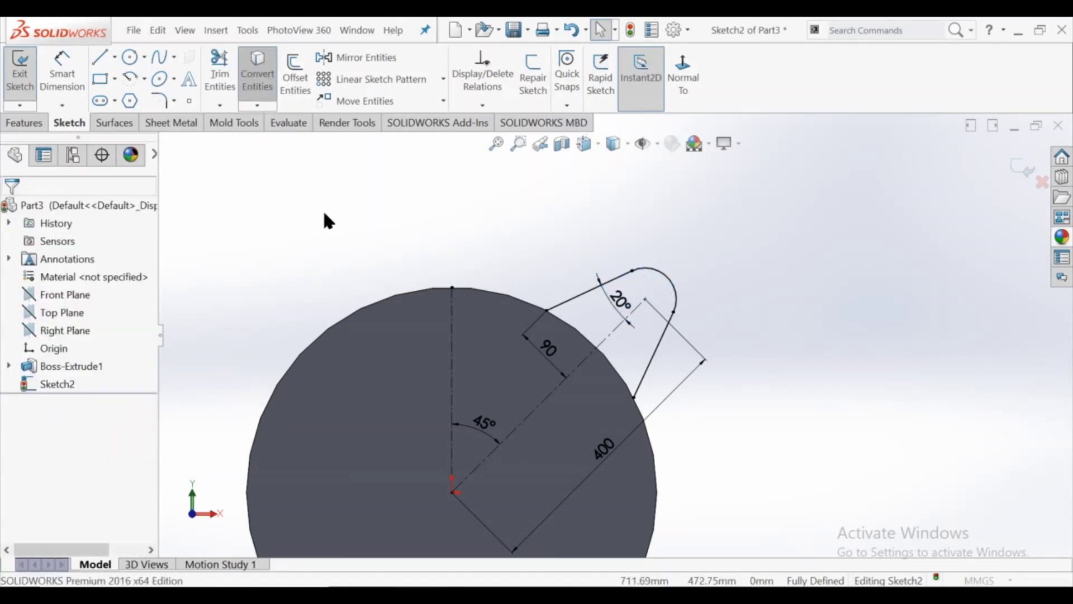
pyautogui.click(515, 302)
pyautogui.click(10, 211)
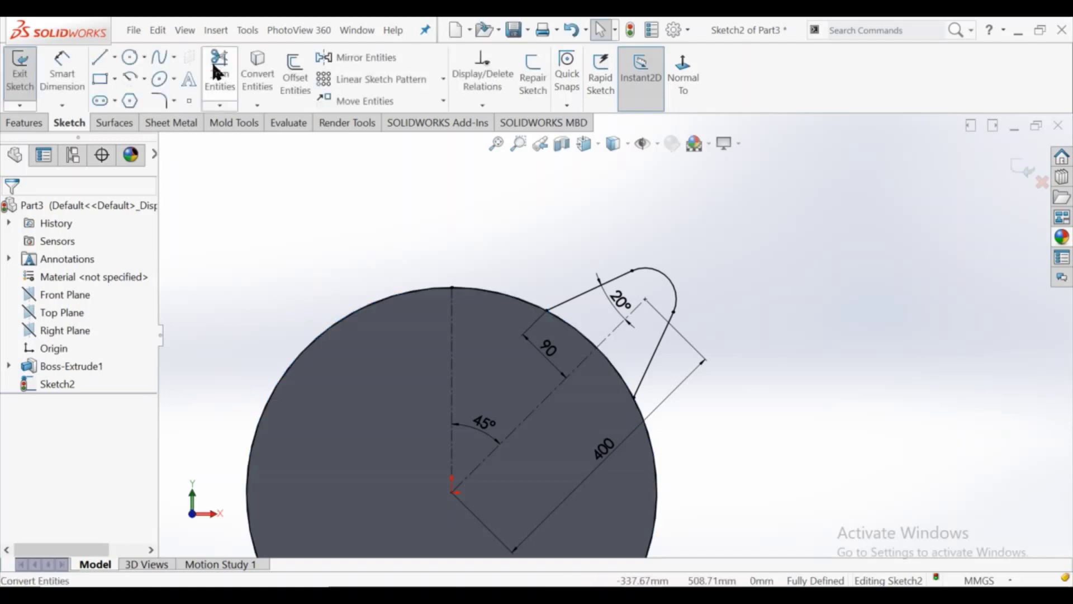
pyautogui.click(214, 63)
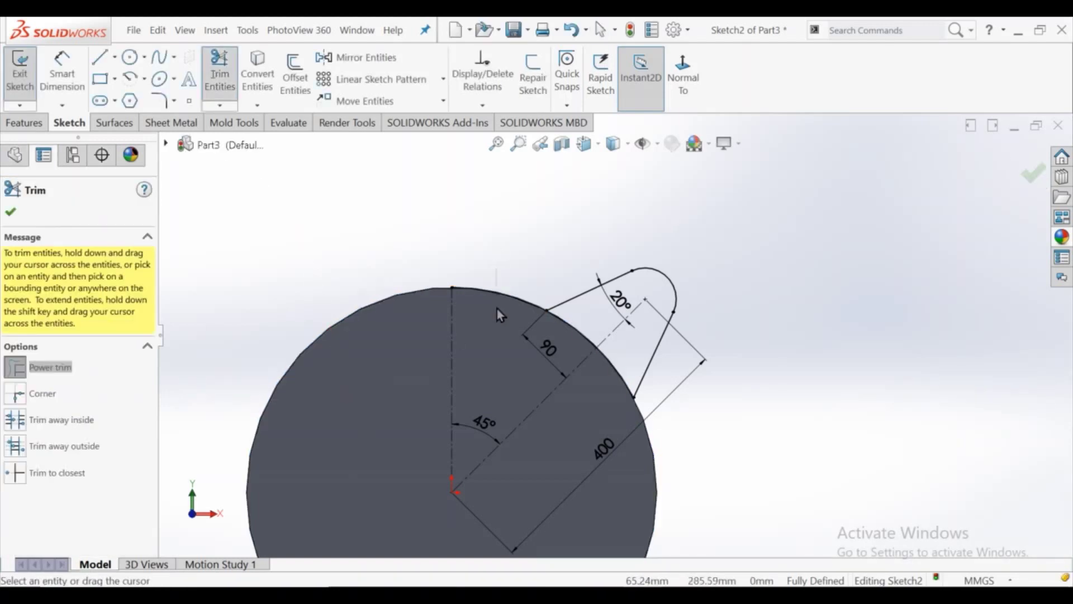
pyautogui.hotkey('ctrl', '7')
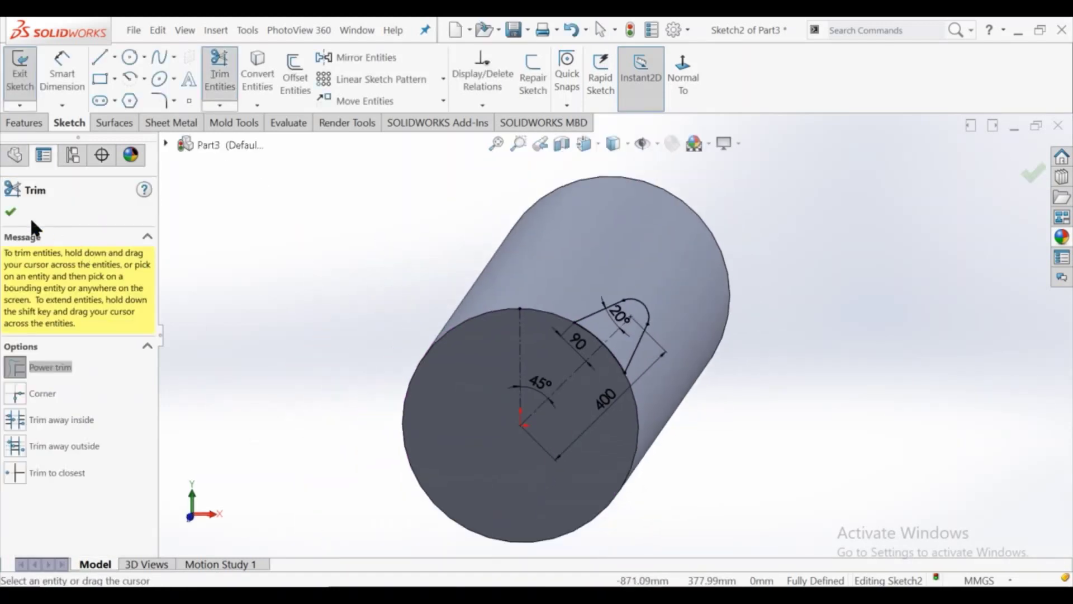
pyautogui.press('Escape')
pyautogui.press('Escape')
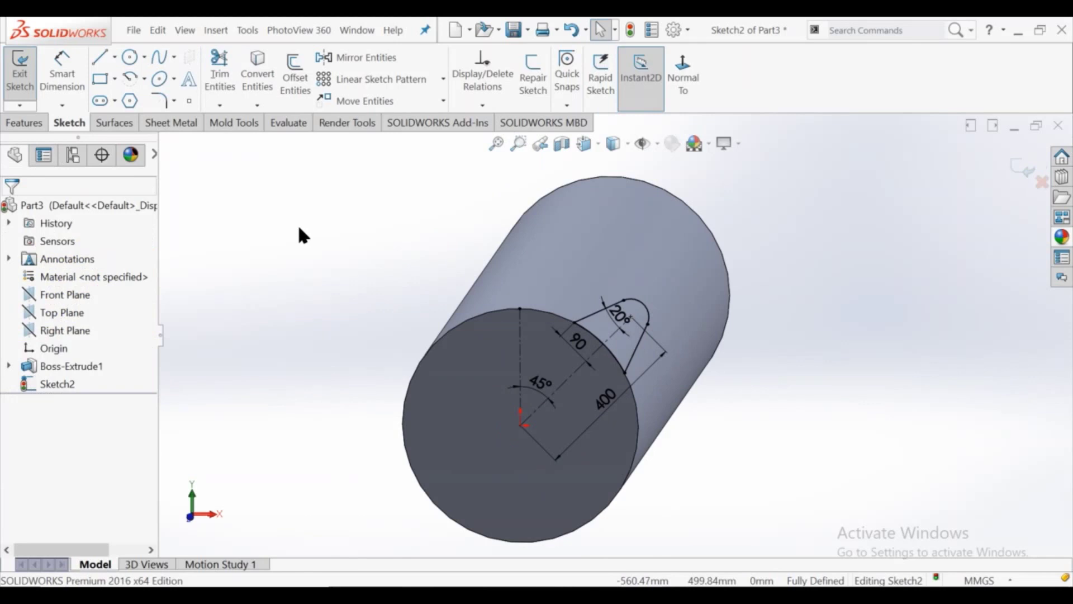
pyautogui.moveTo(332, 226); pyautogui.dragTo(410, 207, button='middle')
pyautogui.click(683, 98)
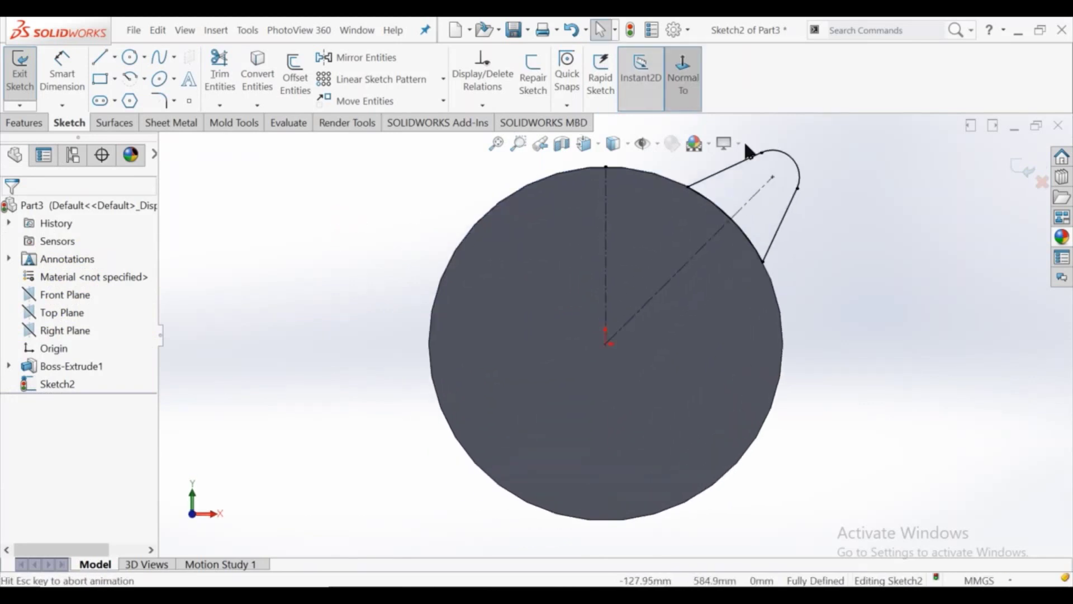
# - Circular-pattern the lug line and arc into 4 equally spaced copies over 360°
pyautogui.click(443, 80)
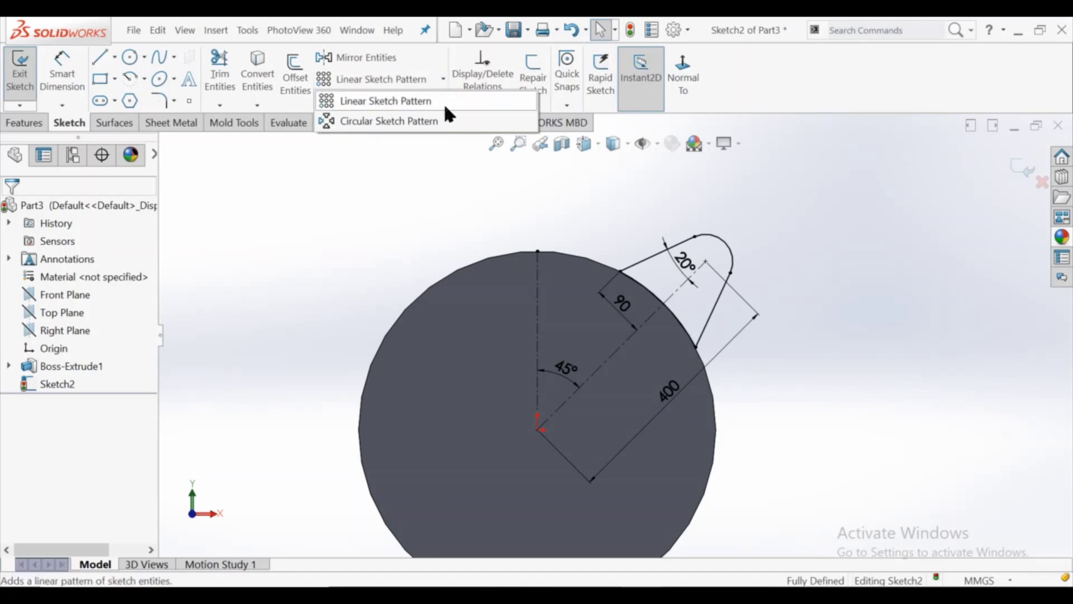
pyautogui.click(657, 254)
pyautogui.click(730, 254)
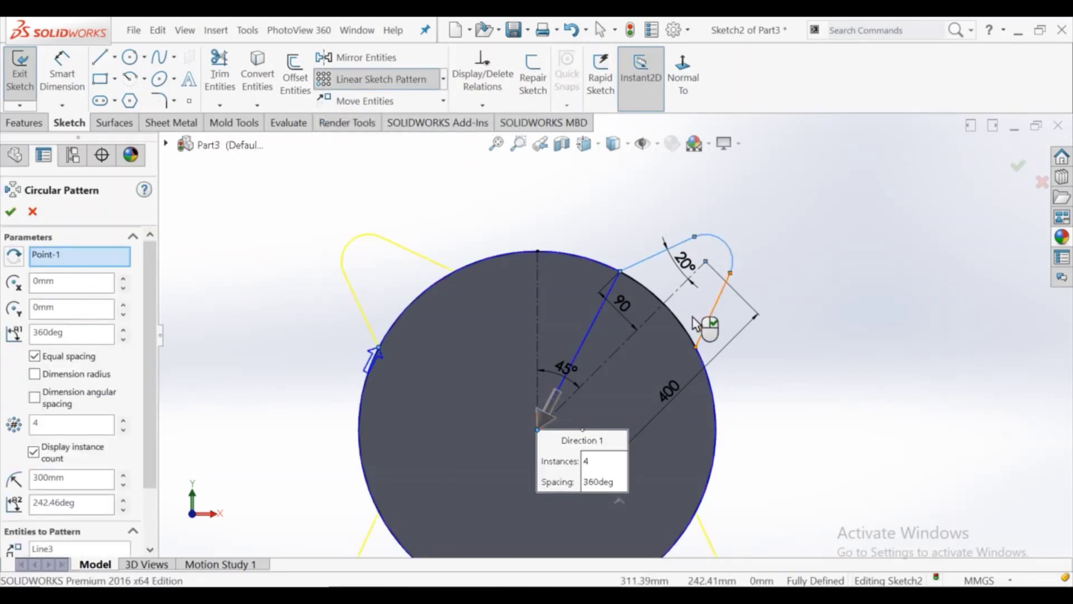
pyautogui.scroll(2, 559, 385)
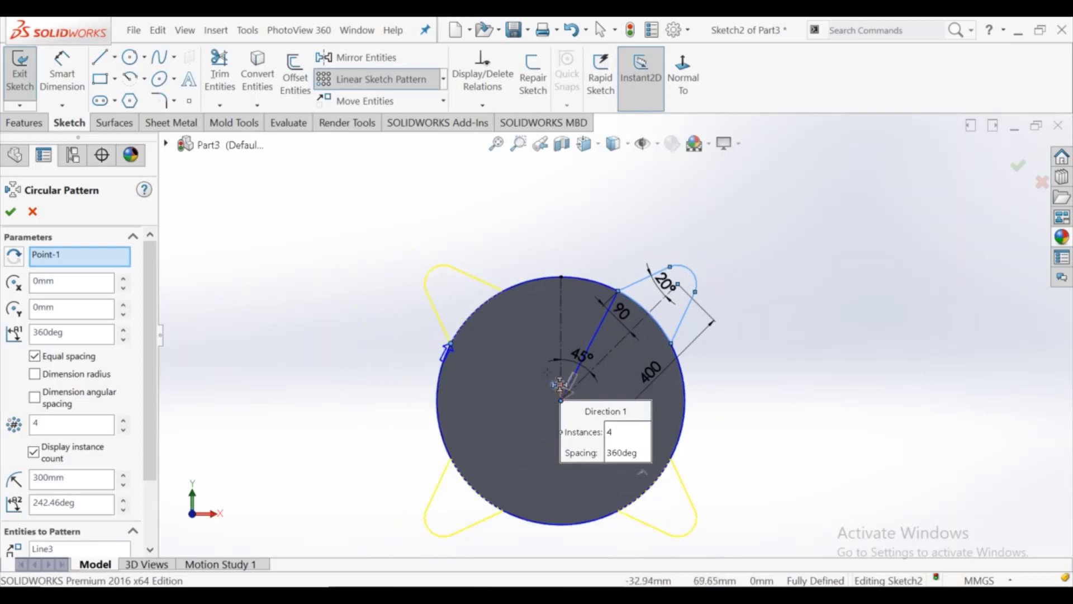
pyautogui.click(11, 211)
pyautogui.moveTo(473, 210); pyautogui.dragTo(498, 215, button='middle')
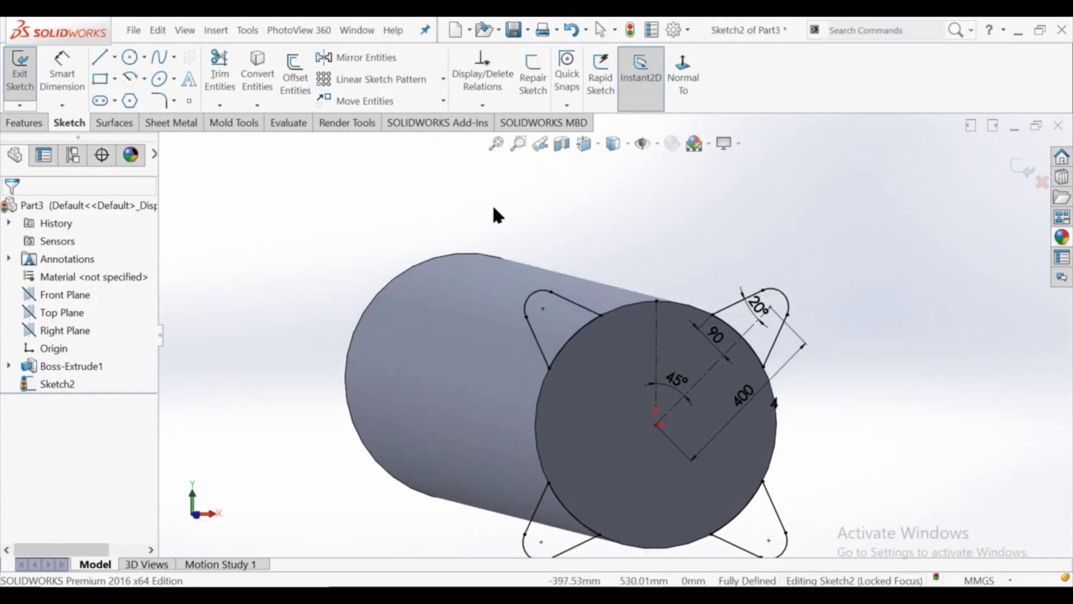
# - Extrude the lug sketch 100 mm, reversed back along the cylinder
pyautogui.press('z')
pyautogui.click(25, 123)
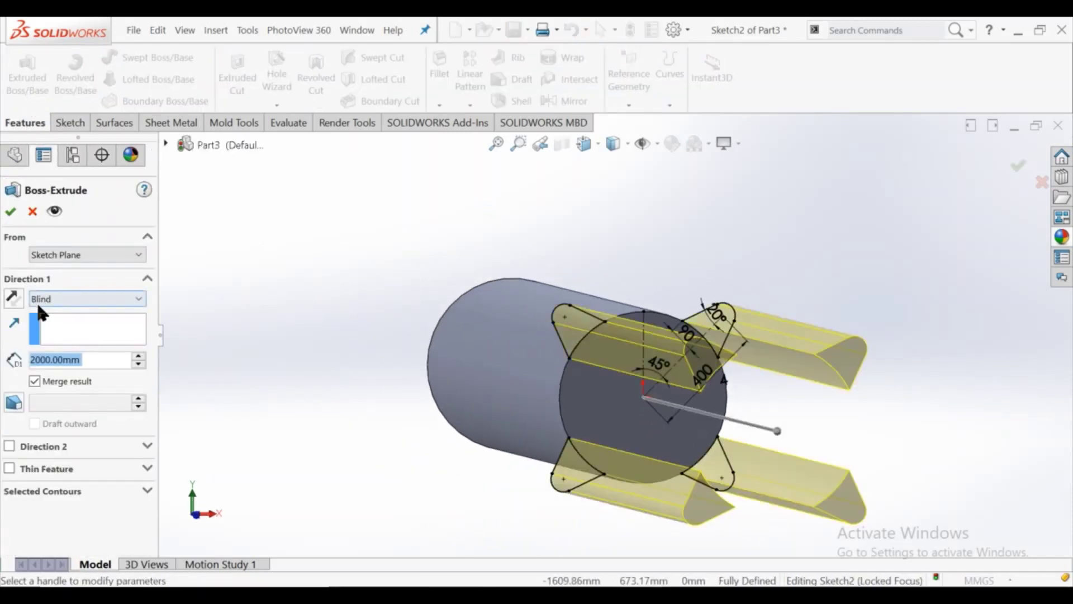
pyautogui.click(22, 296)
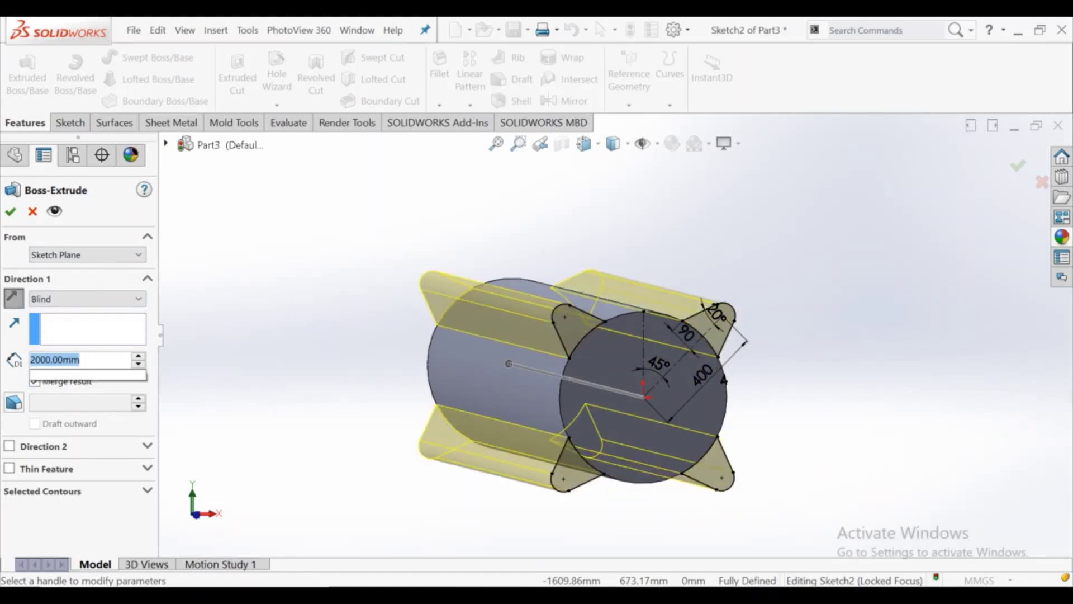
pyautogui.write('100')
pyautogui.press('Return')
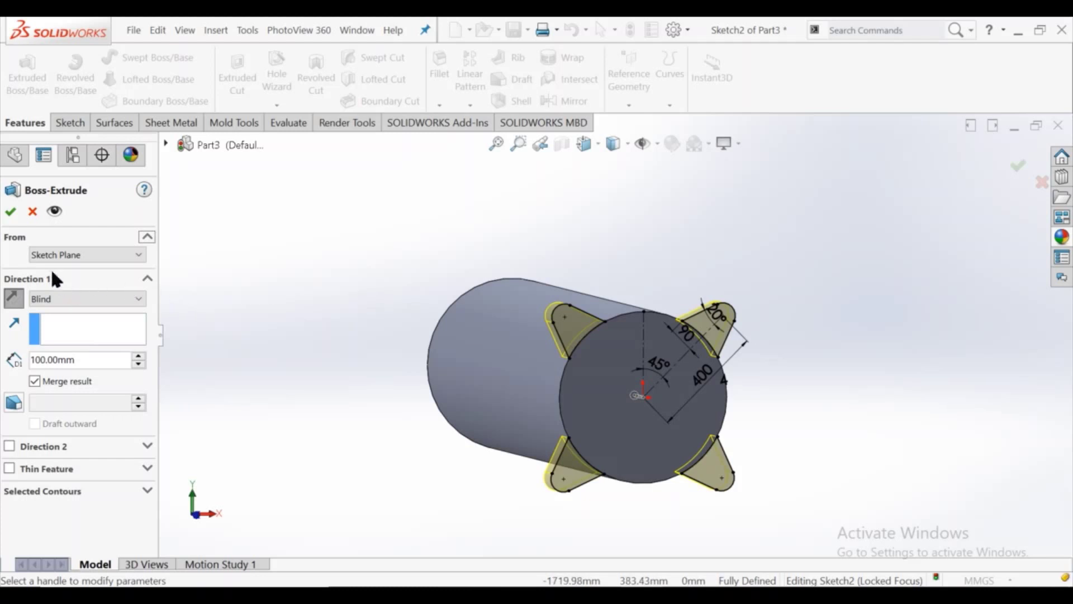
# - Start the lug extrusion from a 30 mm offset and accept it
pyautogui.click(57, 255)
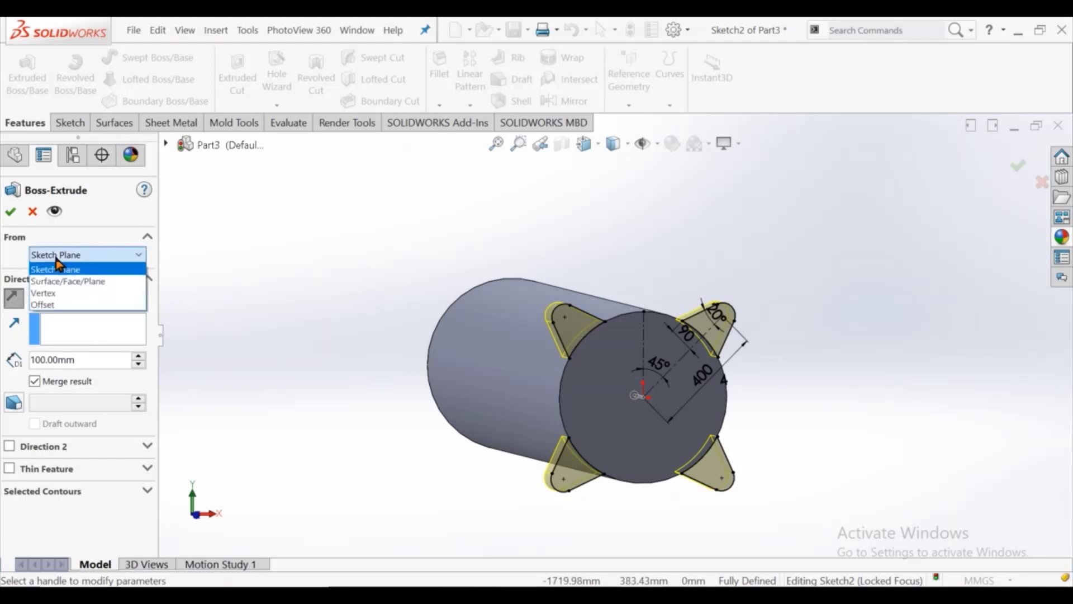
pyautogui.click(71, 307)
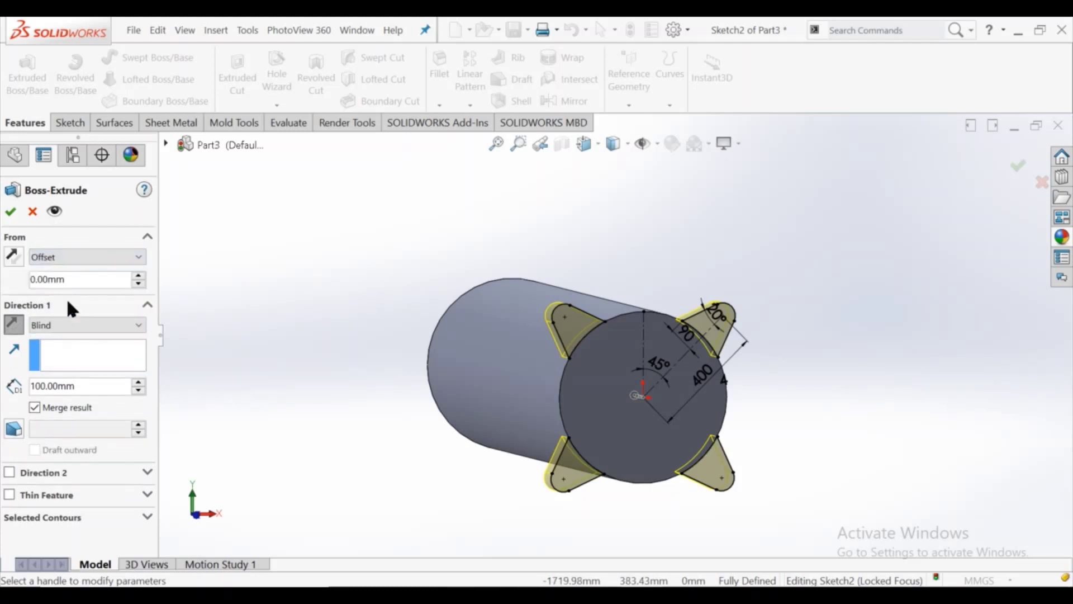
pyautogui.doubleClick(35, 282)
pyautogui.write('30')
pyautogui.press('Return')
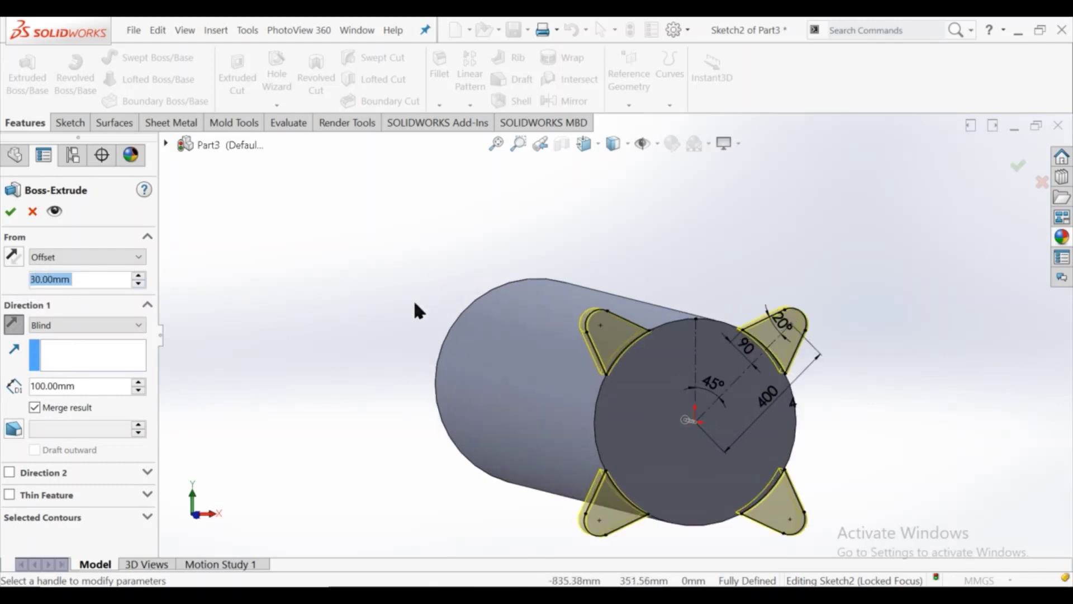
pyautogui.moveTo(415, 306)
pyautogui.mouseDown(button='middle')
pyautogui.moveTo(482, 338)
pyautogui.moveTo(879, 412)
pyautogui.moveTo(784, 413)
pyautogui.mouseUp(button='middle')
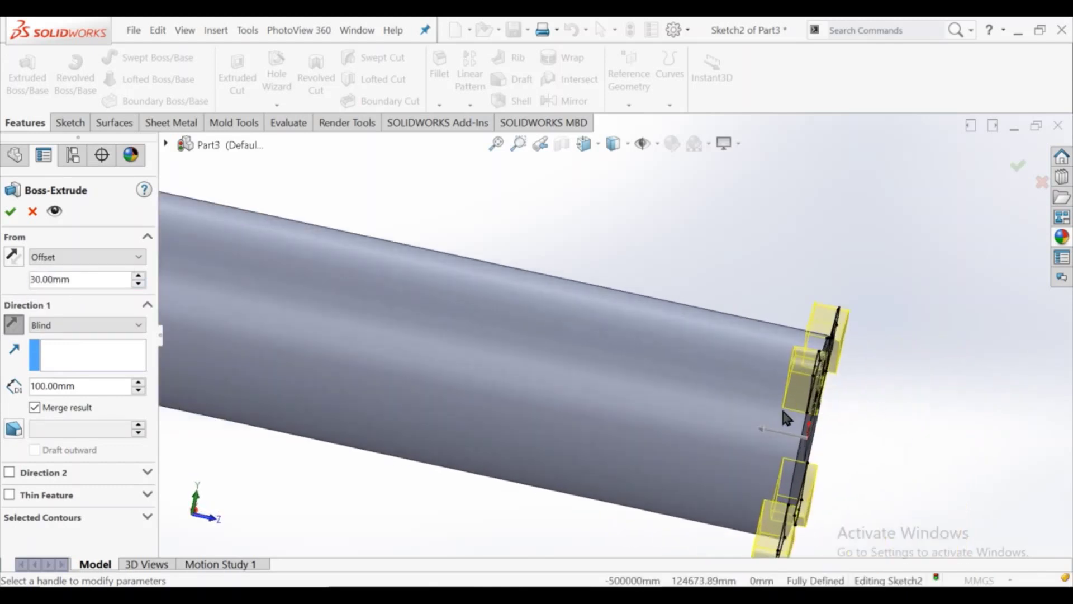
pyautogui.click(11, 211)
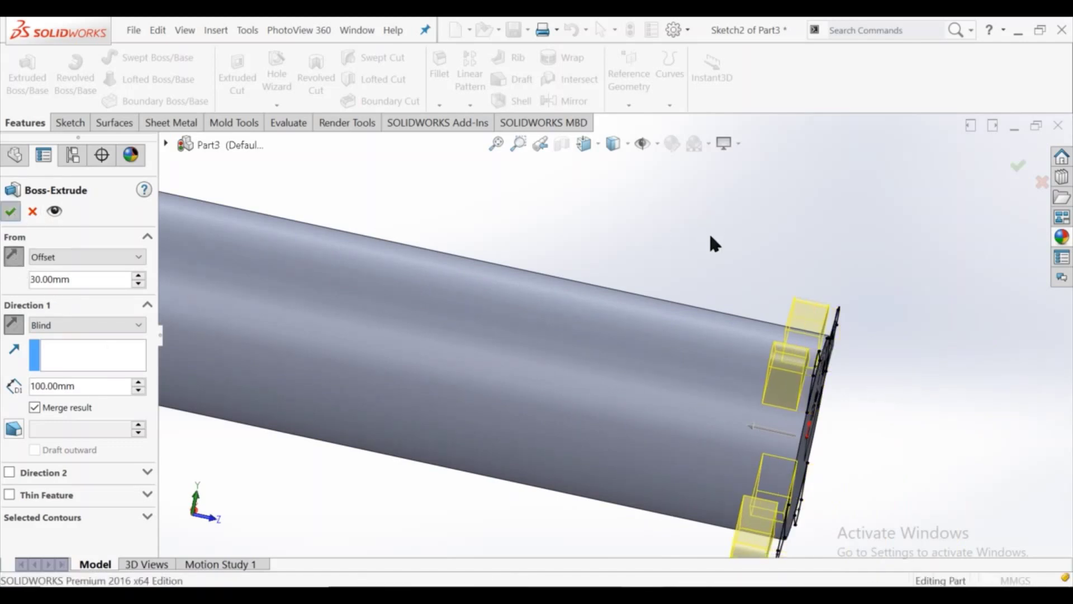
pyautogui.scroll(3, 708, 230)
pyautogui.moveTo(709, 230)
pyautogui.mouseDown(button='middle')
pyautogui.moveTo(570, 264)
pyautogui.moveTo(552, 306)
pyautogui.moveTo(563, 311)
pyautogui.mouseUp(button='middle')
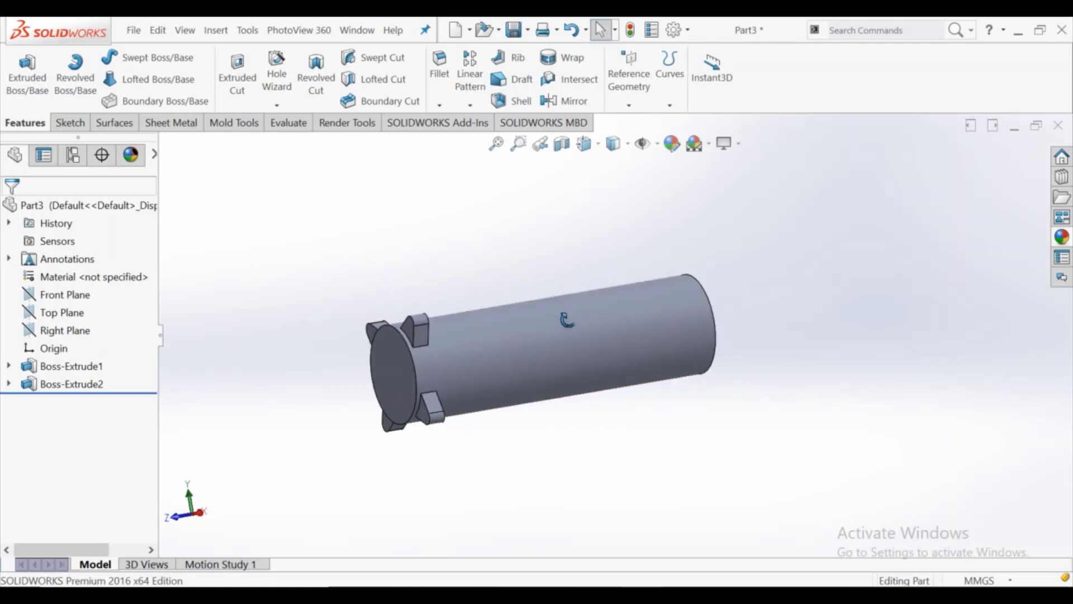
# - Mirror the Boss-Extrude2 lugs about the Front Plane, then sketch on a lug face
pyautogui.click(65, 293)
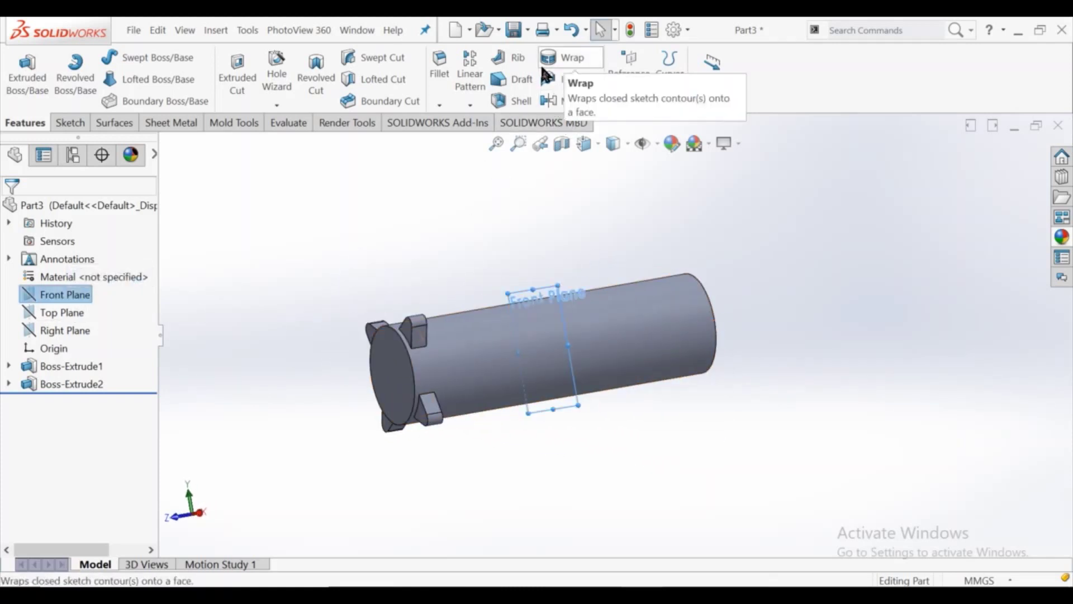
pyautogui.click(546, 98)
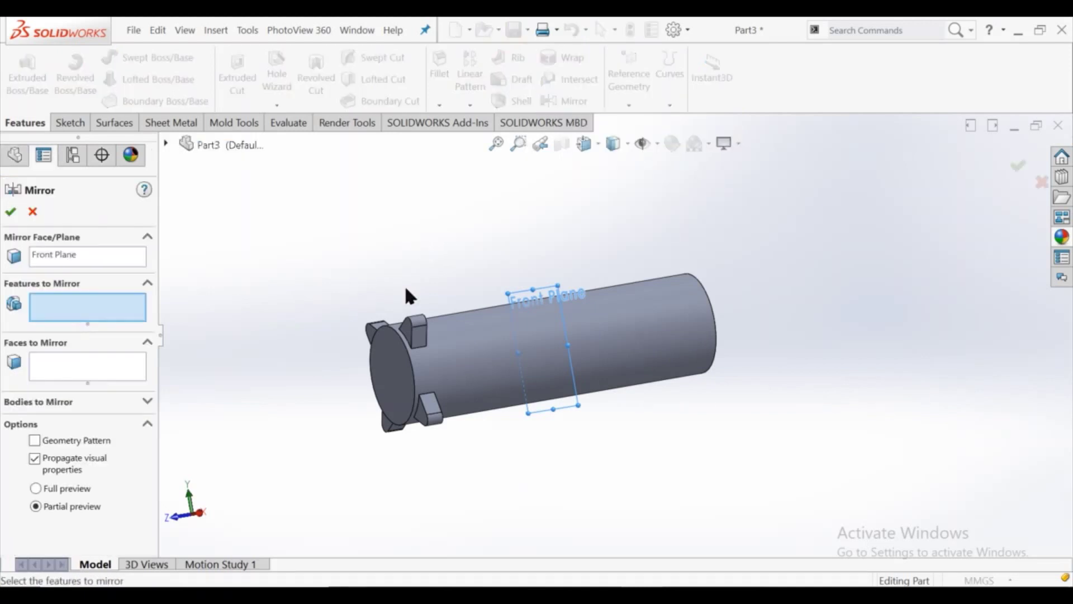
pyautogui.click(410, 339)
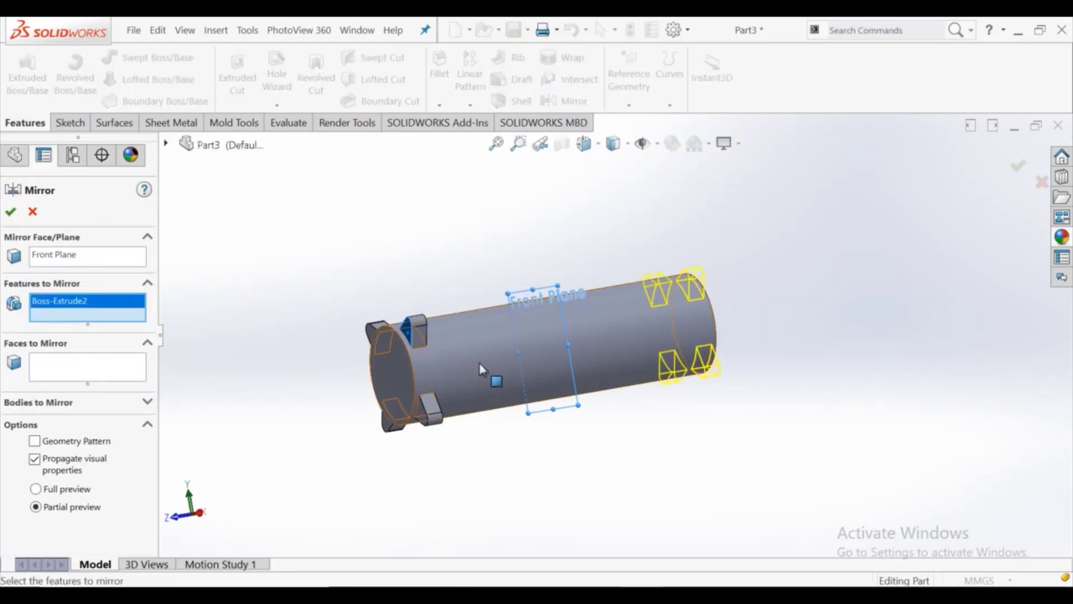
pyautogui.click(10, 215)
pyautogui.moveTo(515, 256)
pyautogui.mouseDown(button='middle')
pyautogui.moveTo(406, 295)
pyautogui.moveTo(424, 310)
pyautogui.mouseUp(button='middle')
pyautogui.scroll(-3, 424, 311)
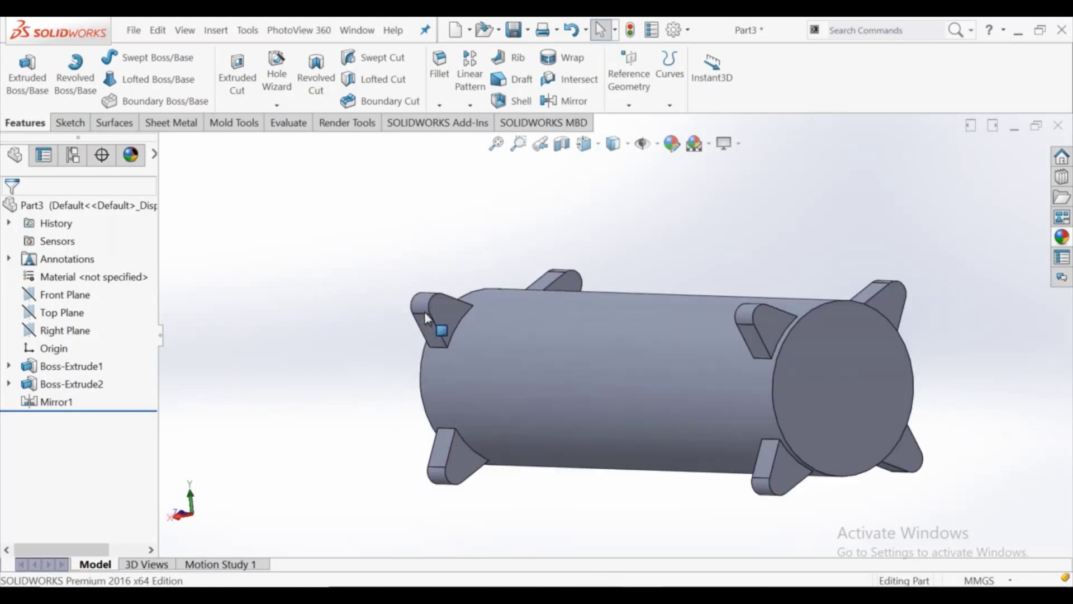
pyautogui.click(451, 312)
pyautogui.click(528, 246)
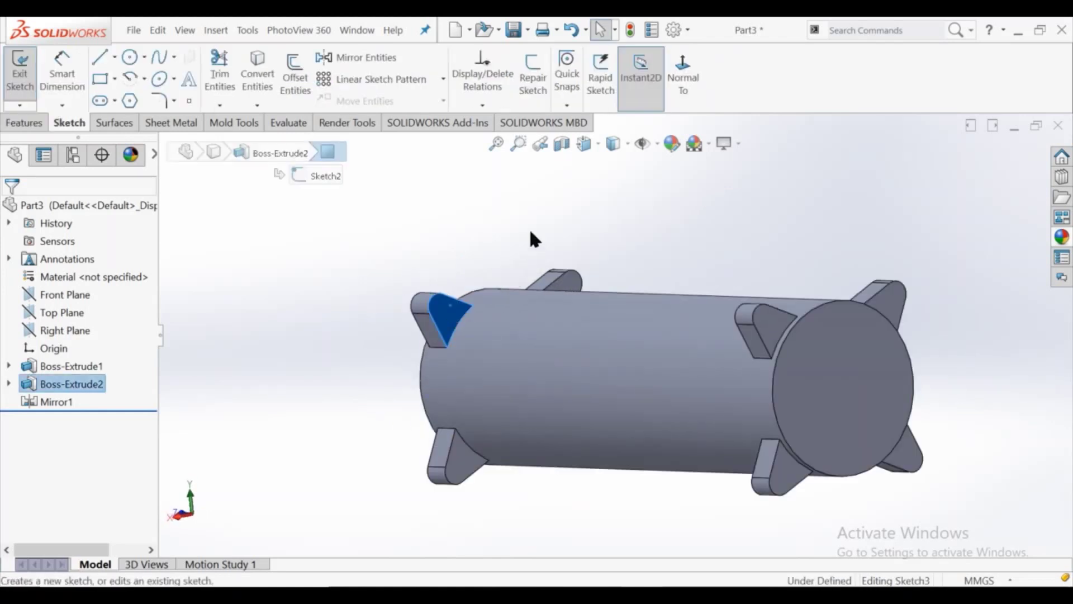
# - Draw two crossing diagonal construction centerlines across the upper-right lug face
pyautogui.click(671, 78)
pyautogui.click(675, 104)
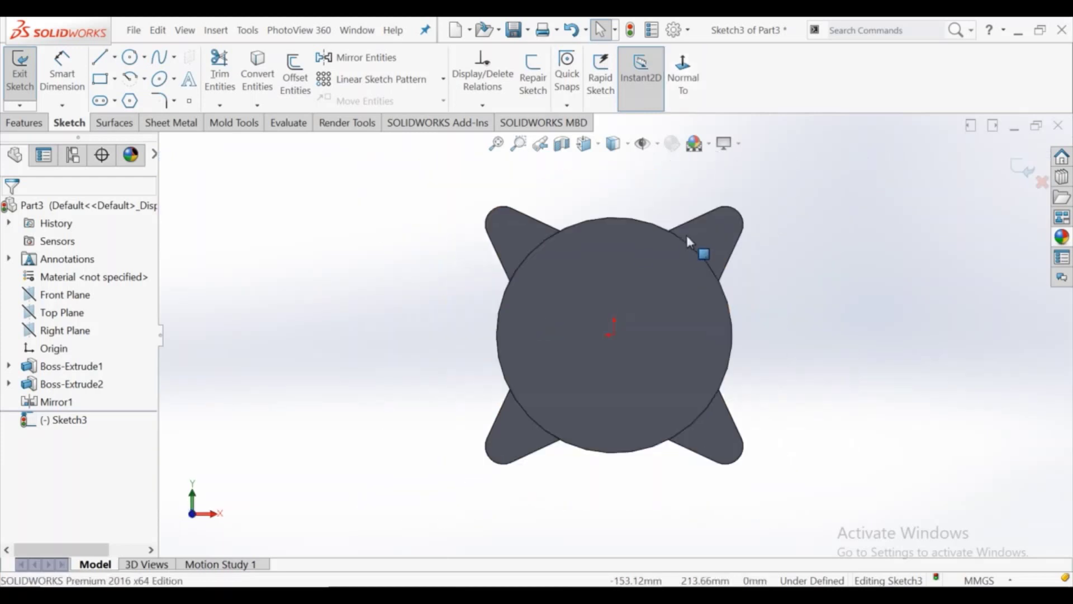
pyautogui.click(114, 56)
pyautogui.click(119, 97)
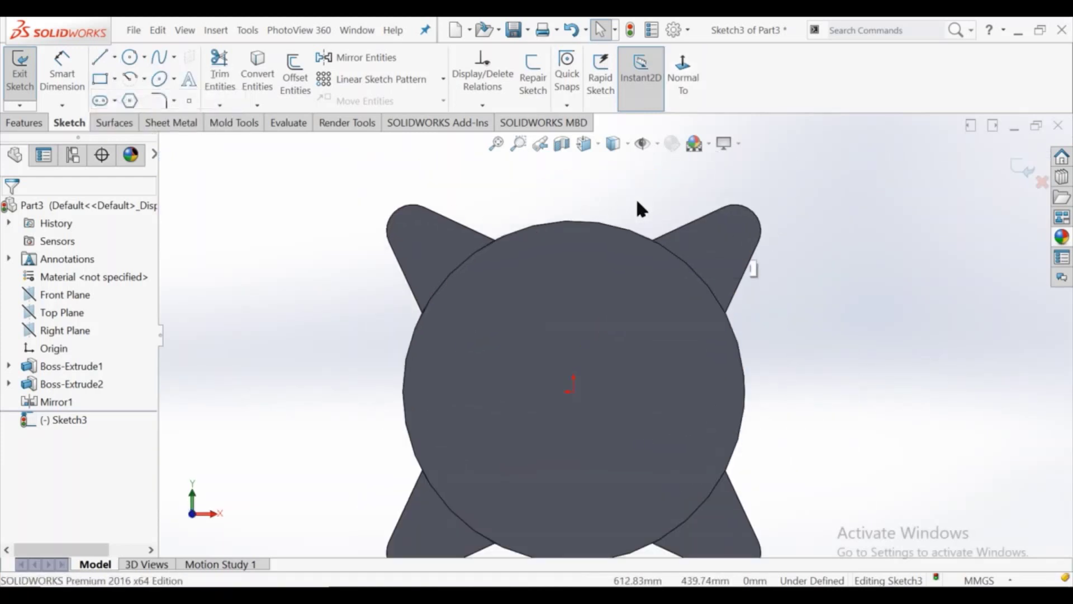
pyautogui.click(689, 223)
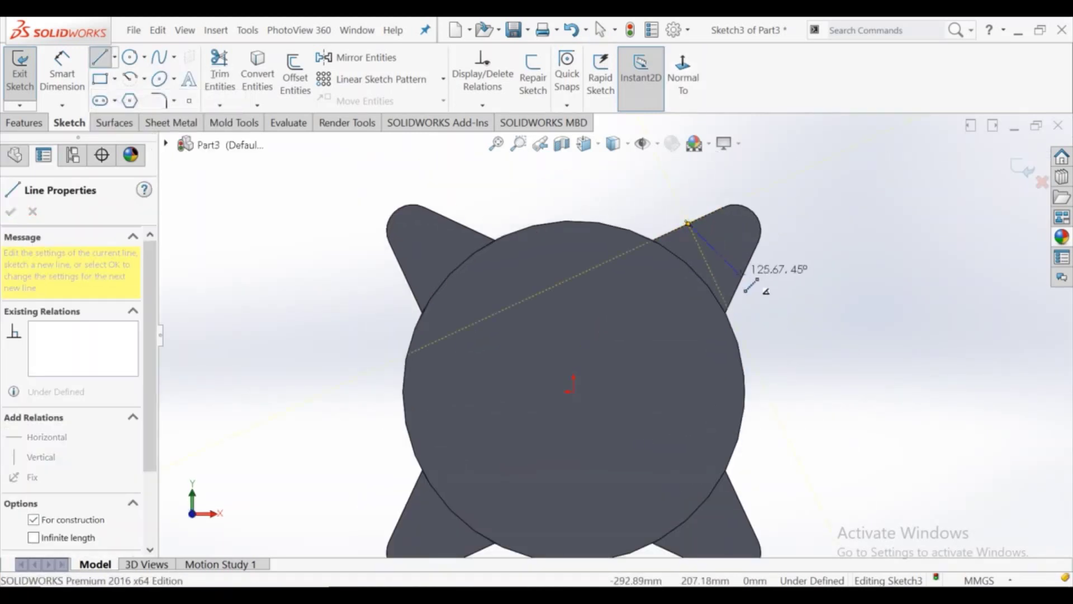
pyautogui.click(743, 276)
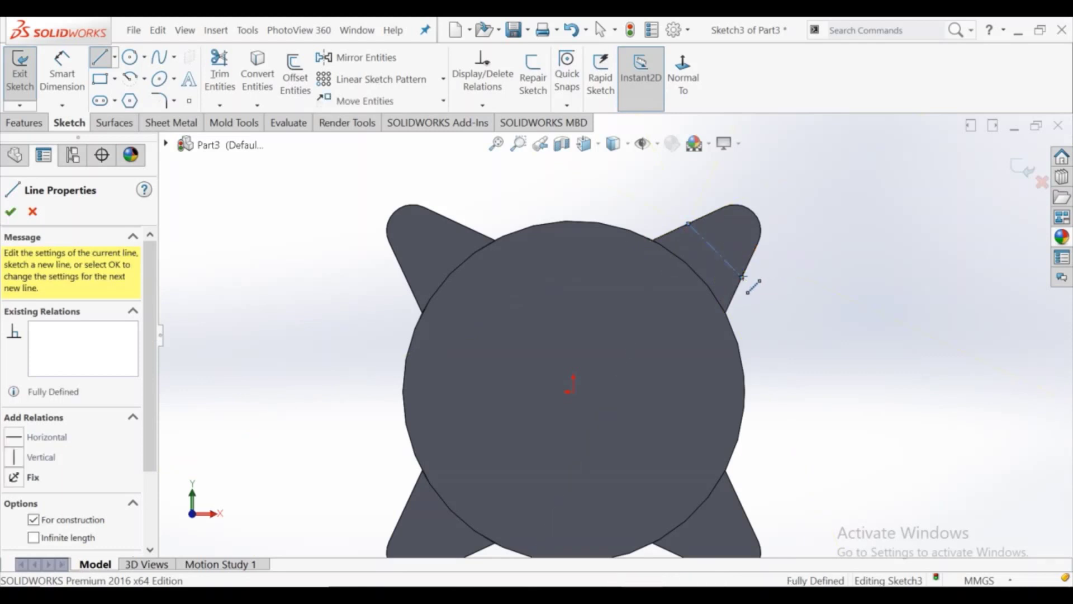
pyautogui.press('Escape')
pyautogui.click(114, 54)
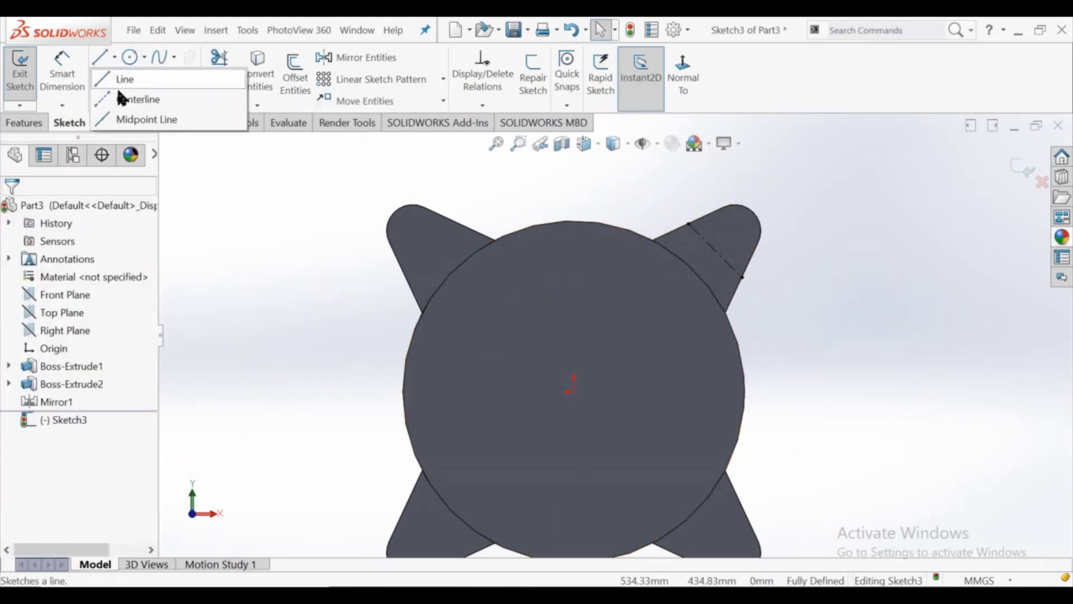
pyautogui.click(118, 98)
pyautogui.click(753, 212)
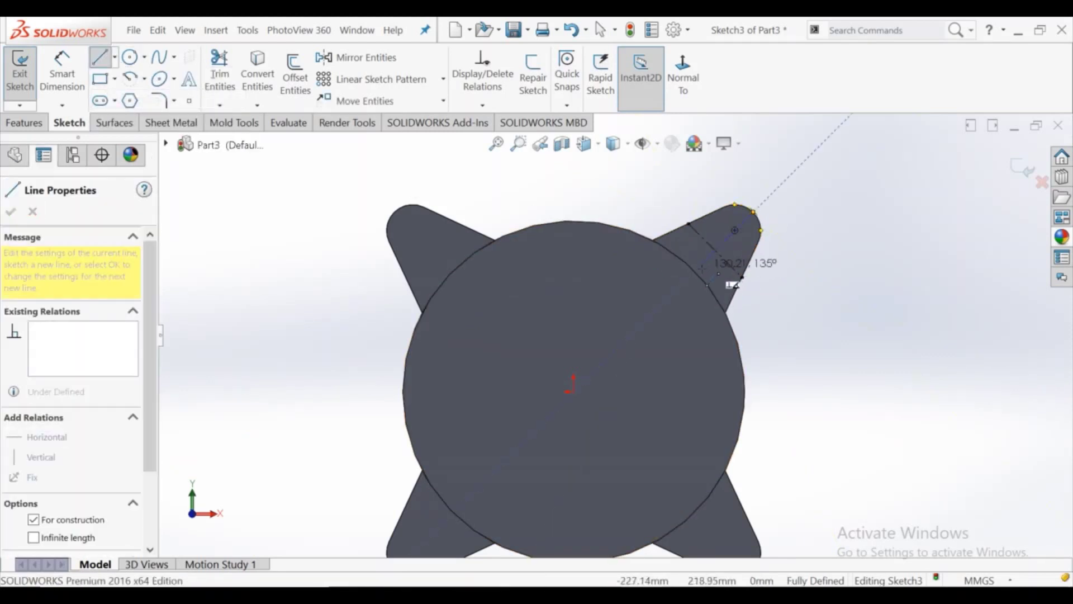
pyautogui.click(695, 270)
pyautogui.press('Escape')
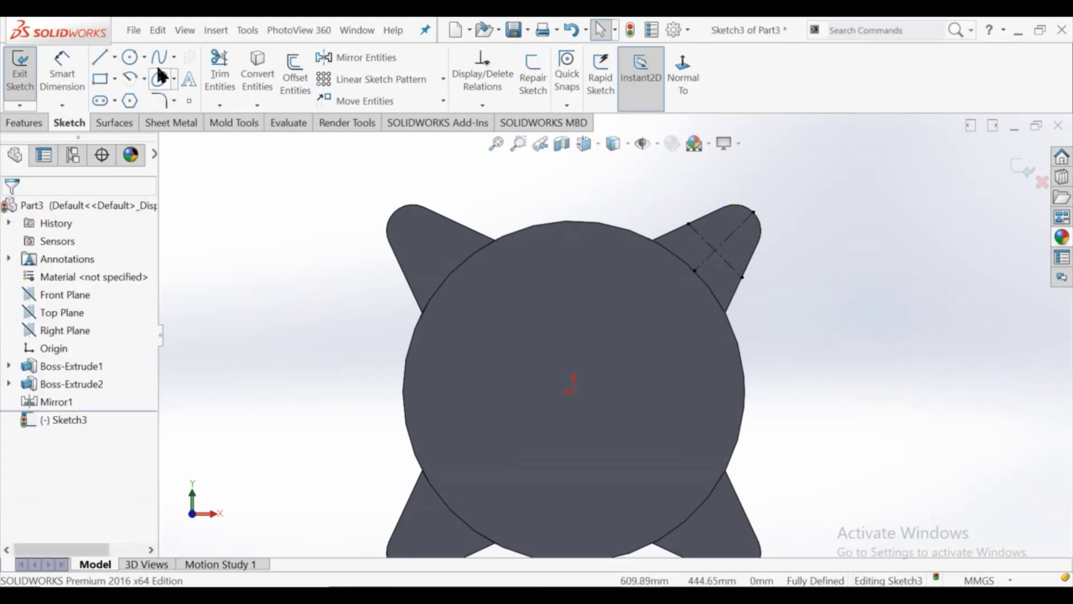
# - Draw a hexagon centred near the centerline crossing inside the lug
pyautogui.click(129, 100)
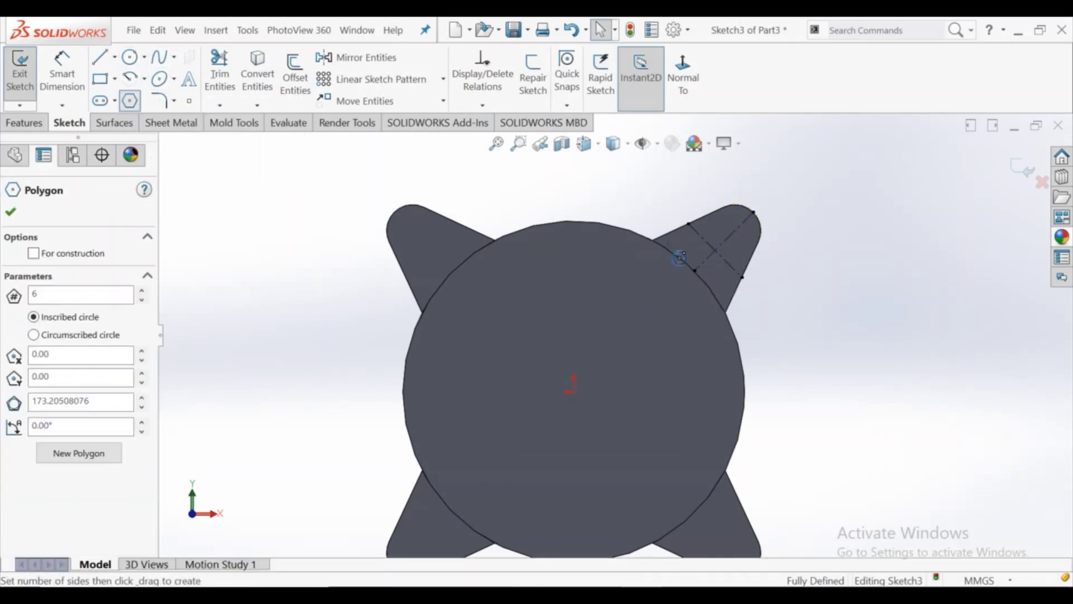
pyautogui.click(714, 250)
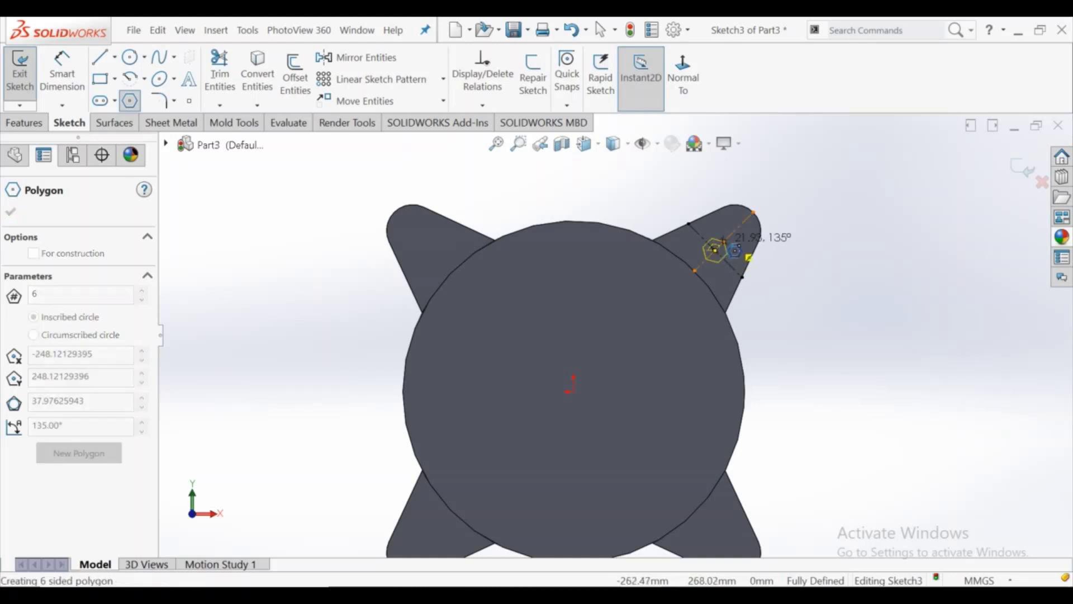
pyautogui.click(738, 246)
pyautogui.press('Escape')
pyautogui.scroll(-2, 820, 267)
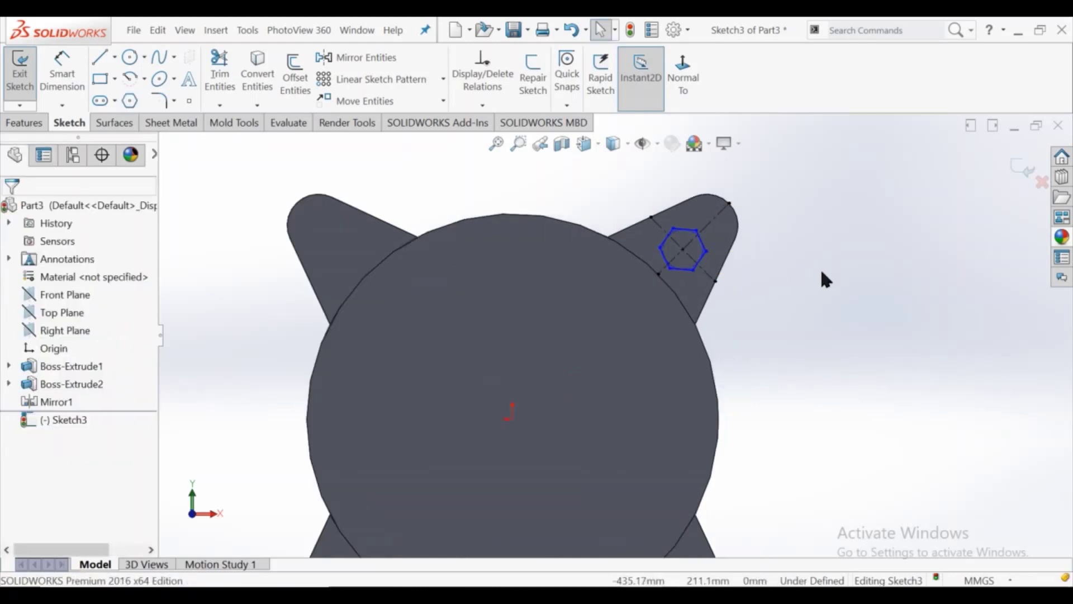
# - Make the hexagon's centre point coincident with the diagonal centerline
pyautogui.click(701, 229)
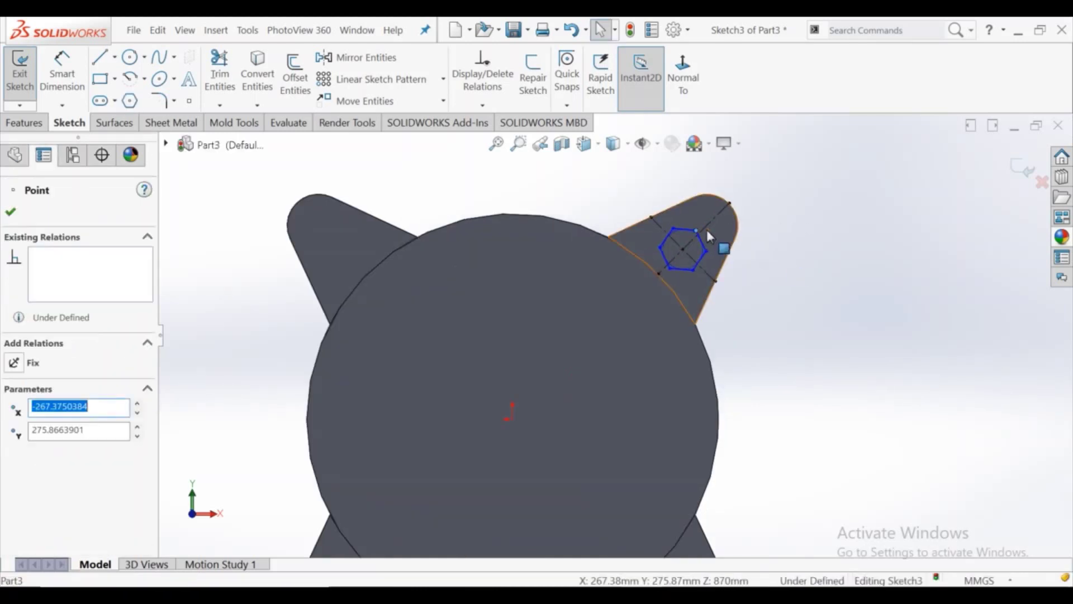
pyautogui.click(651, 280)
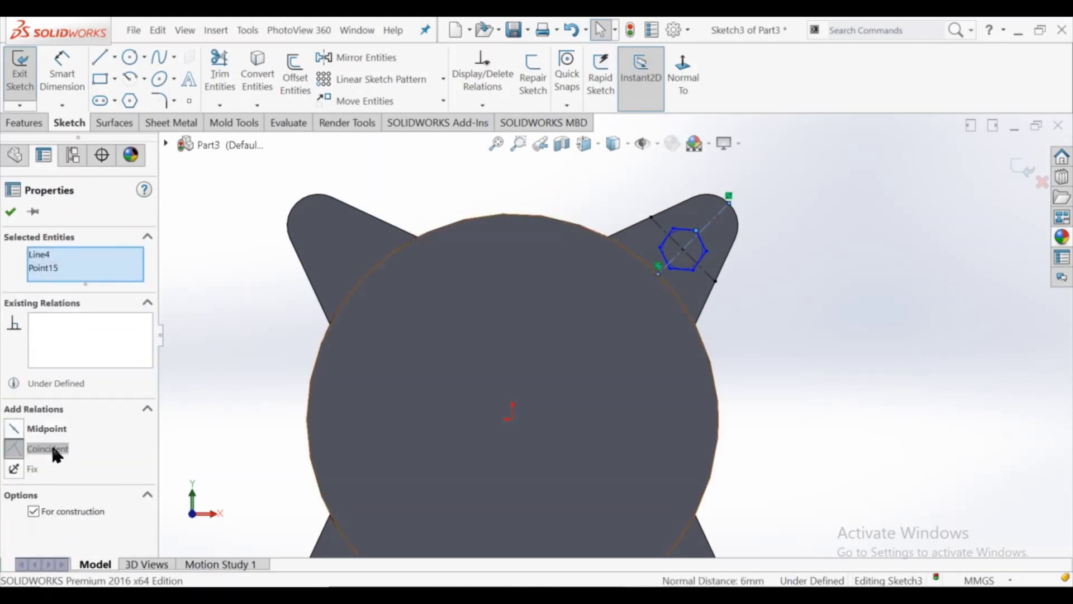
pyautogui.click(50, 441)
pyautogui.click(247, 307)
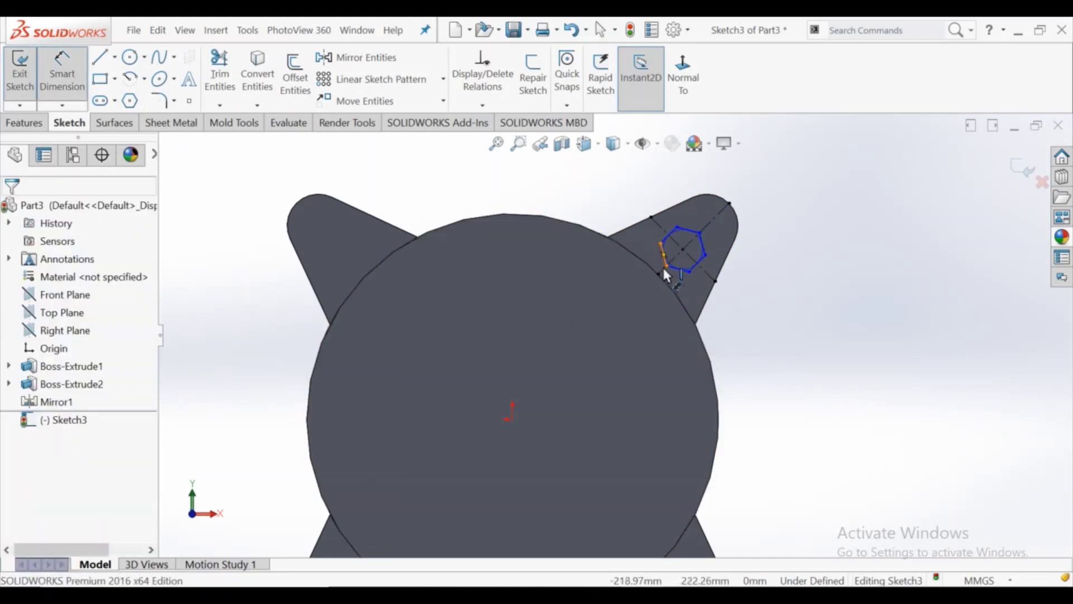
# - Dimension the hexagon's size to 70 mm
pyautogui.click(704, 242)
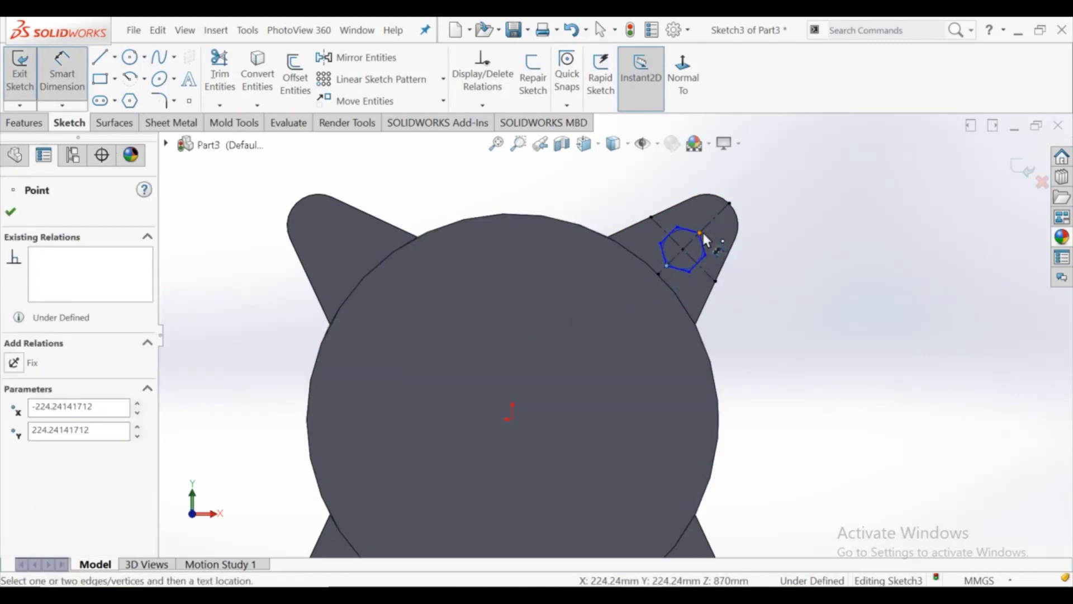
pyautogui.click(702, 232)
pyautogui.click(755, 319)
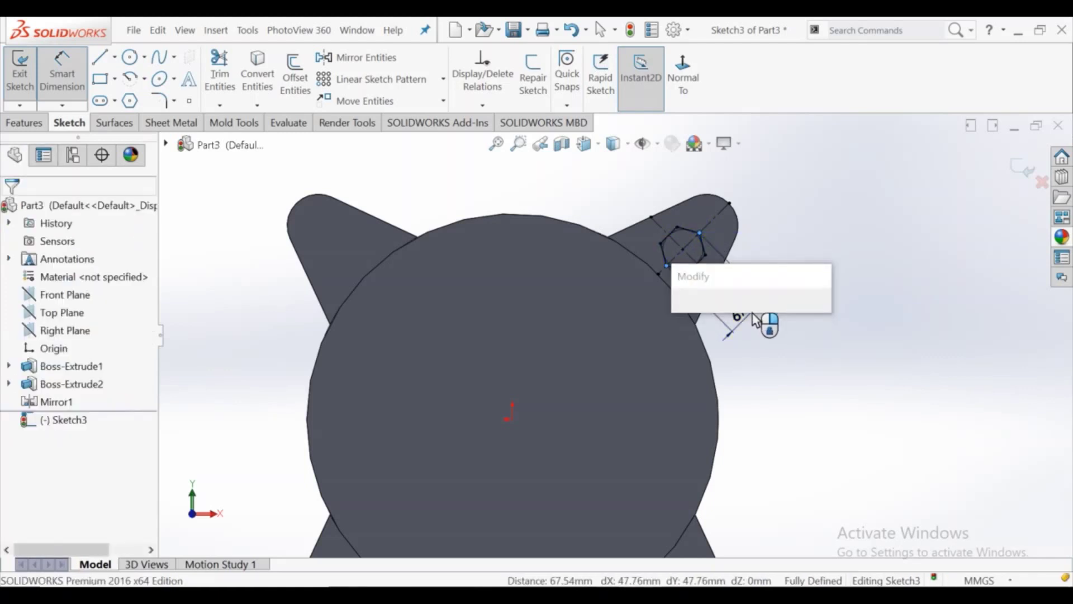
pyautogui.write('70')
pyautogui.press('Return')
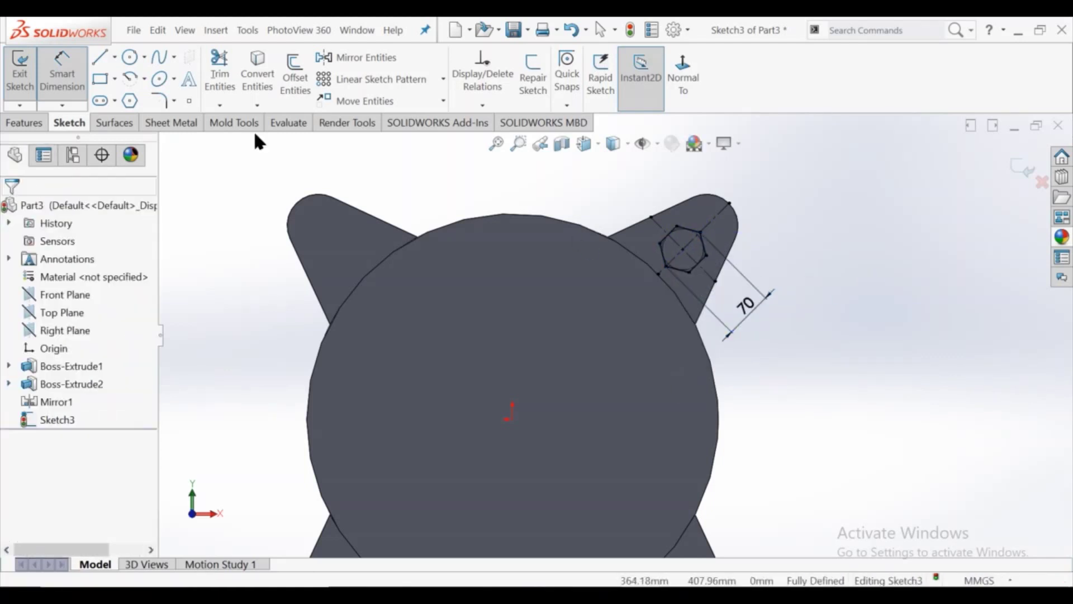
# - Draw a vertical centerline up from the origin
pyautogui.click(115, 56)
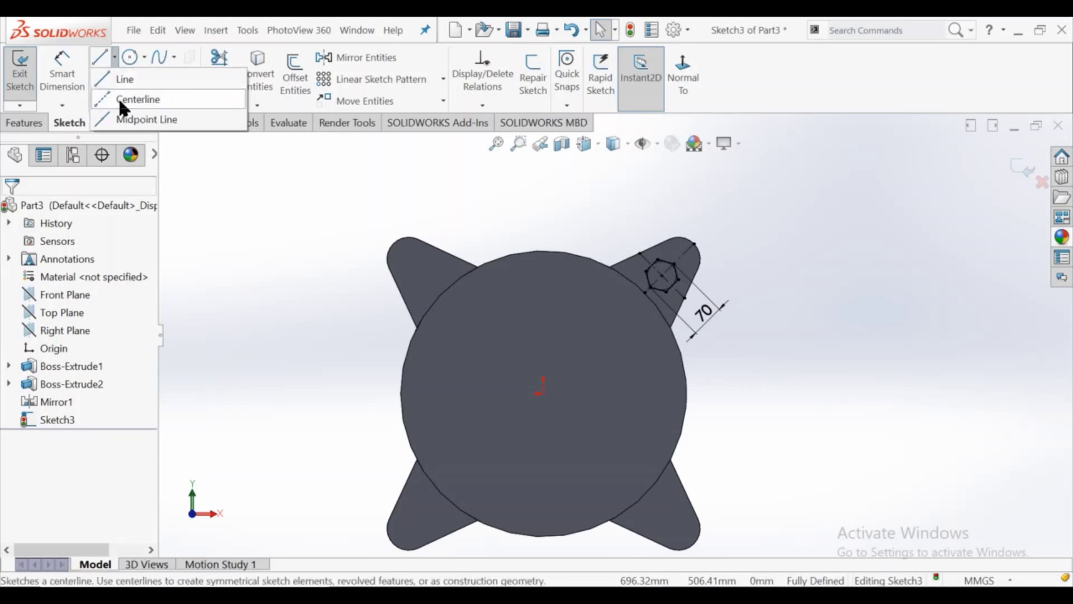
pyautogui.click(123, 100)
pyautogui.click(545, 310)
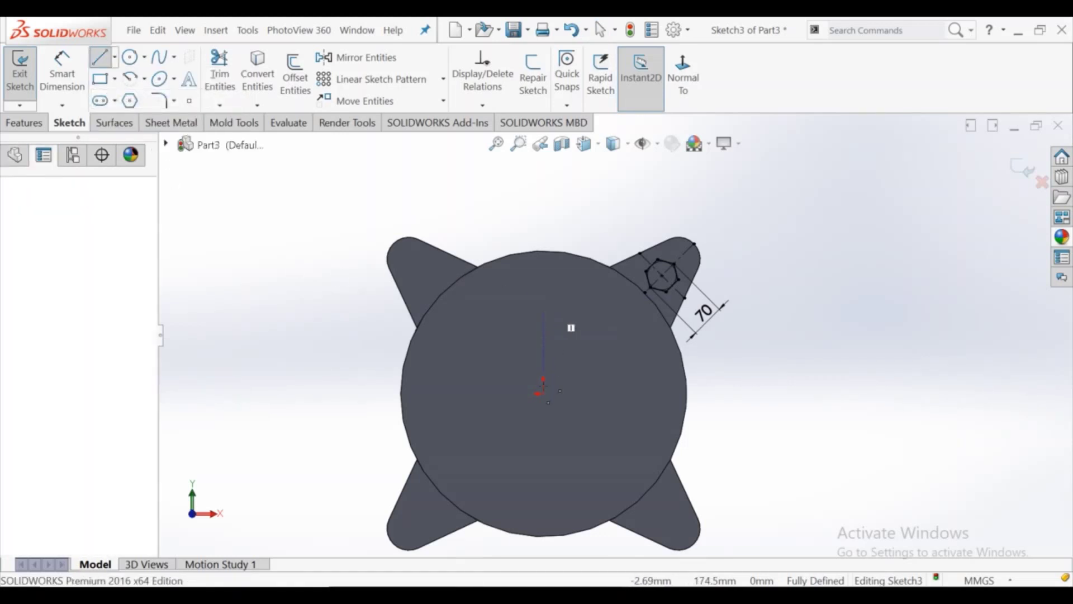
pyautogui.press('Escape')
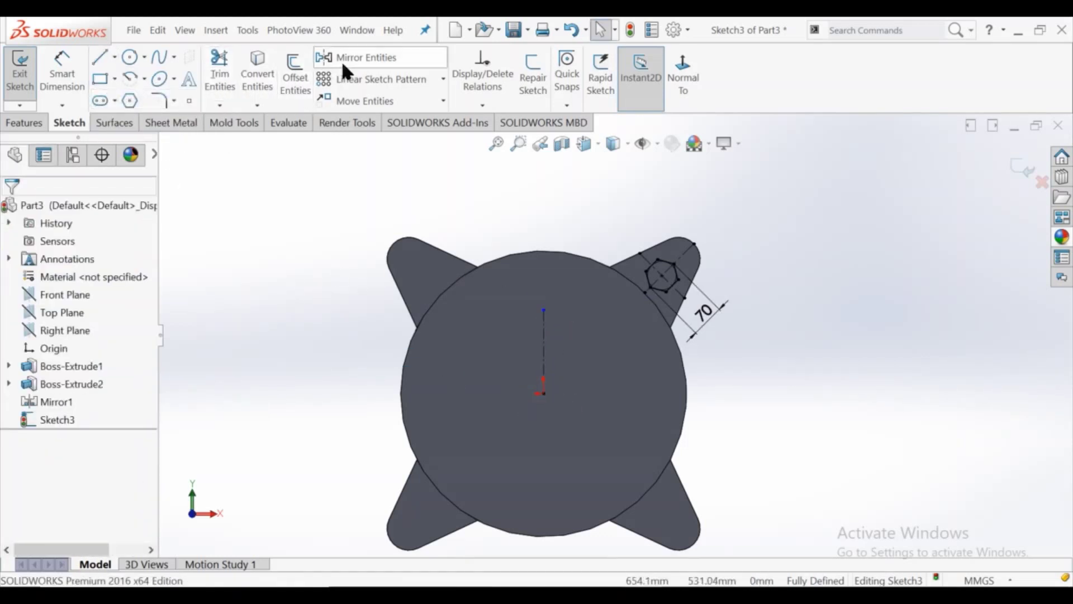
# - Circular-pattern the hexagon's edges into 4 instances over 360°
pyautogui.click(342, 60)
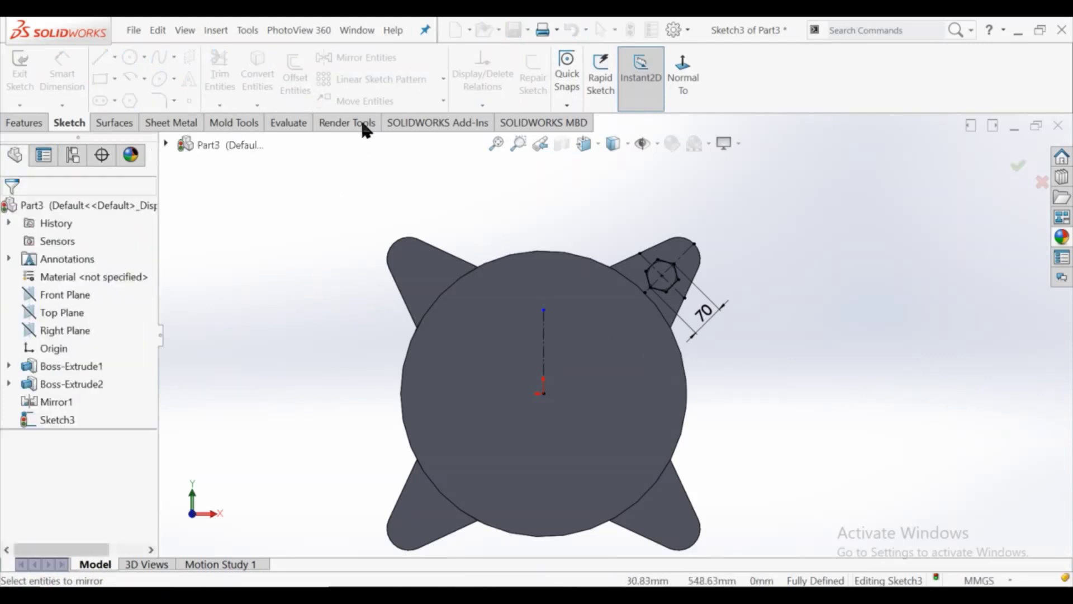
pyautogui.click(443, 79)
pyautogui.click(442, 124)
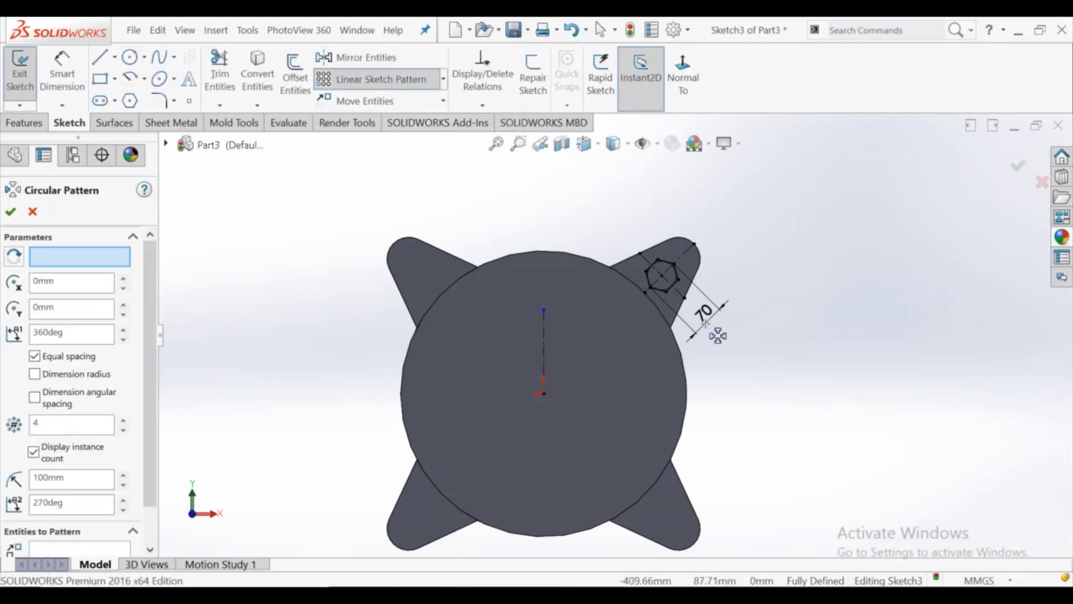
pyautogui.click(658, 287)
pyautogui.scroll(-2, 664, 289)
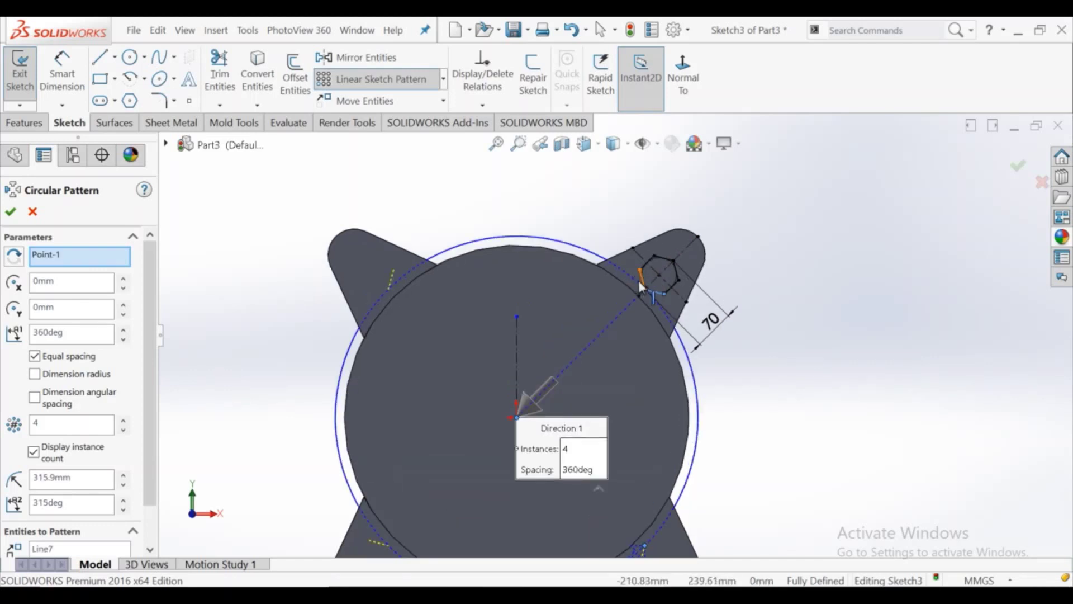
pyautogui.click(641, 279)
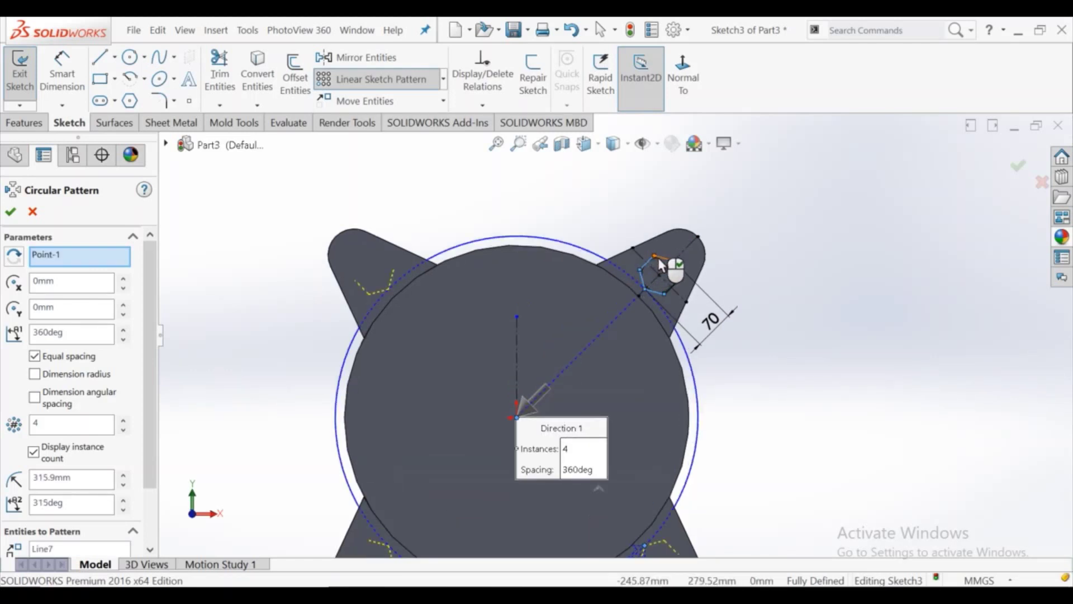
pyautogui.click(659, 261)
pyautogui.click(674, 291)
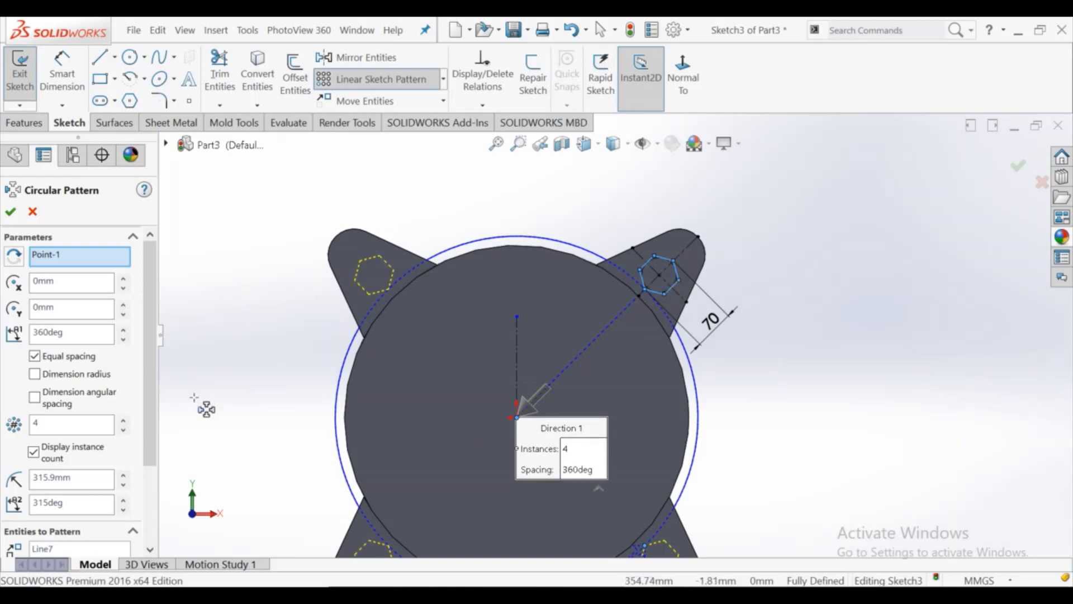
pyautogui.press('f')
pyautogui.click(11, 214)
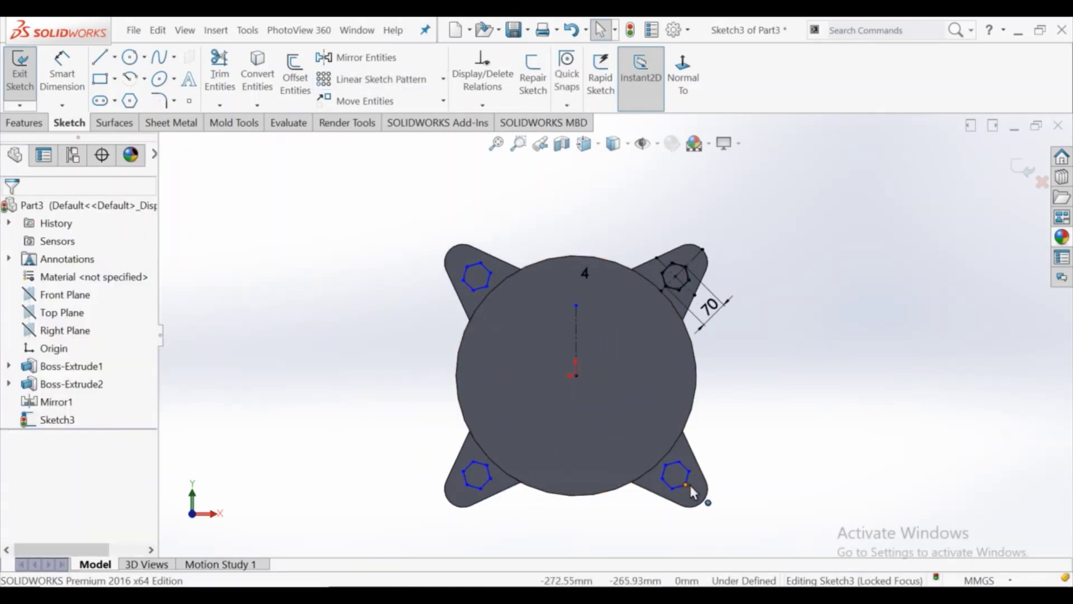
# - Drag the pattern's reference point onto the origin to fully define the sketch
pyautogui.moveTo(687, 485); pyautogui.dragTo(693, 487)
pyautogui.click(580, 425)
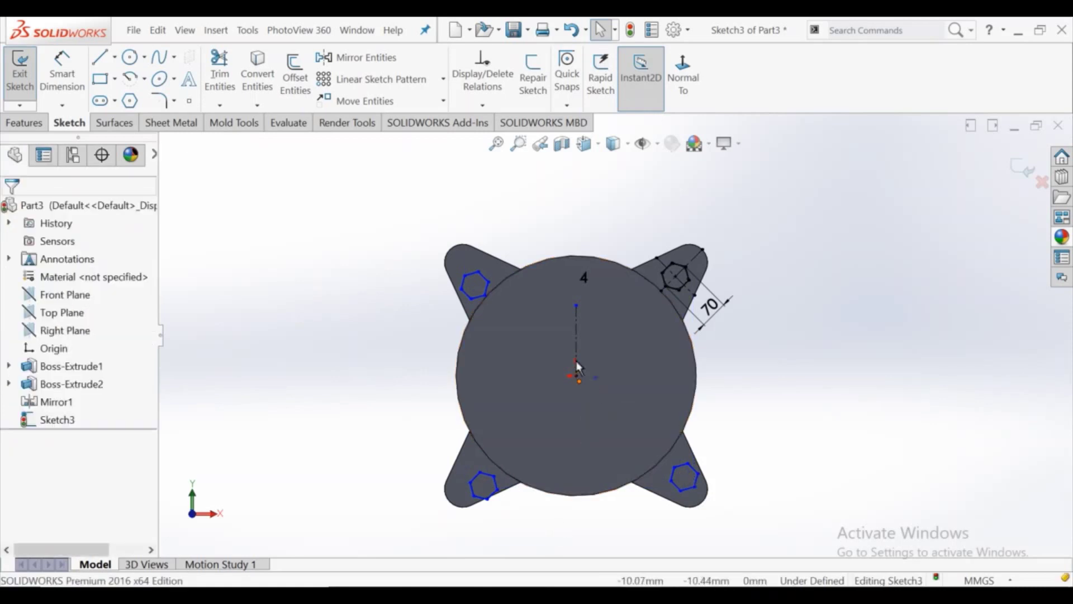
pyautogui.moveTo(578, 368); pyautogui.dragTo(576, 376)
pyautogui.click(366, 368)
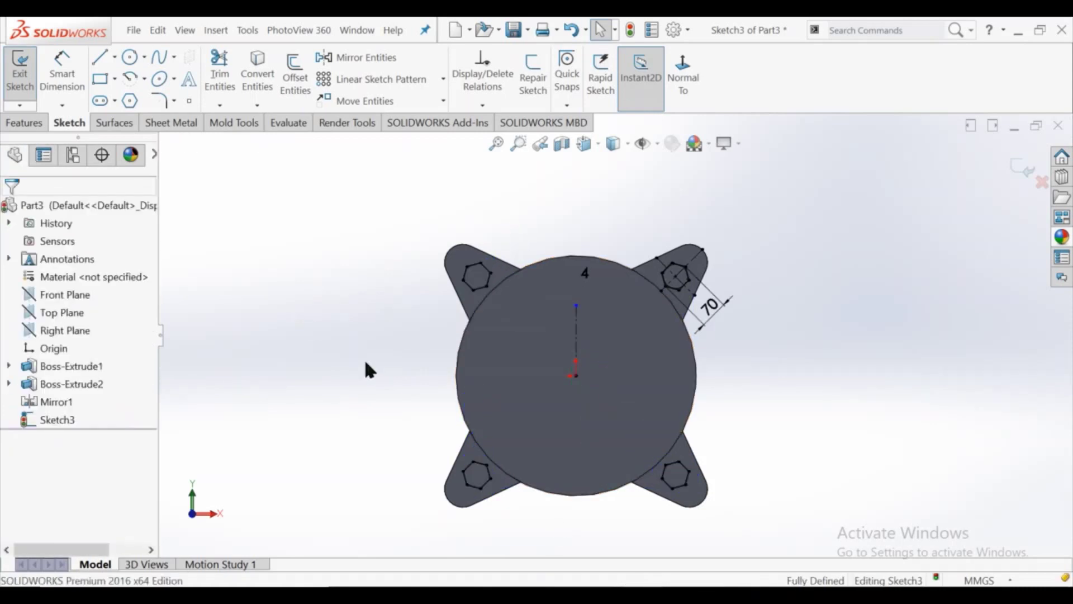
# - Extrude-cut the four hexagons 80 mm Blind into the lugs and orbit to inspect
pyautogui.click(25, 122)
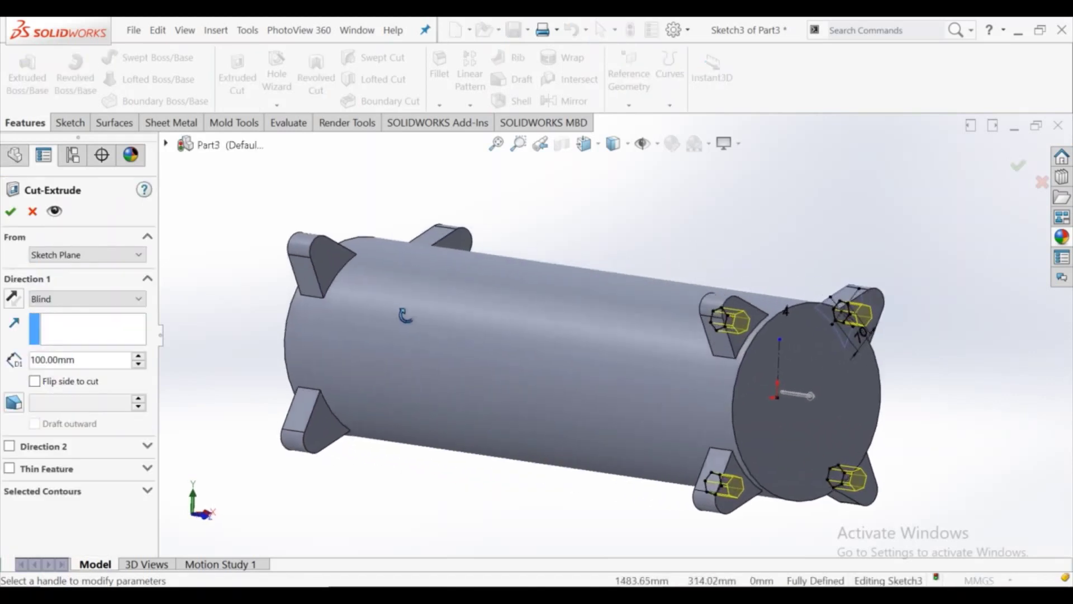
pyautogui.moveTo(405, 316); pyautogui.dragTo(434, 325, button='middle')
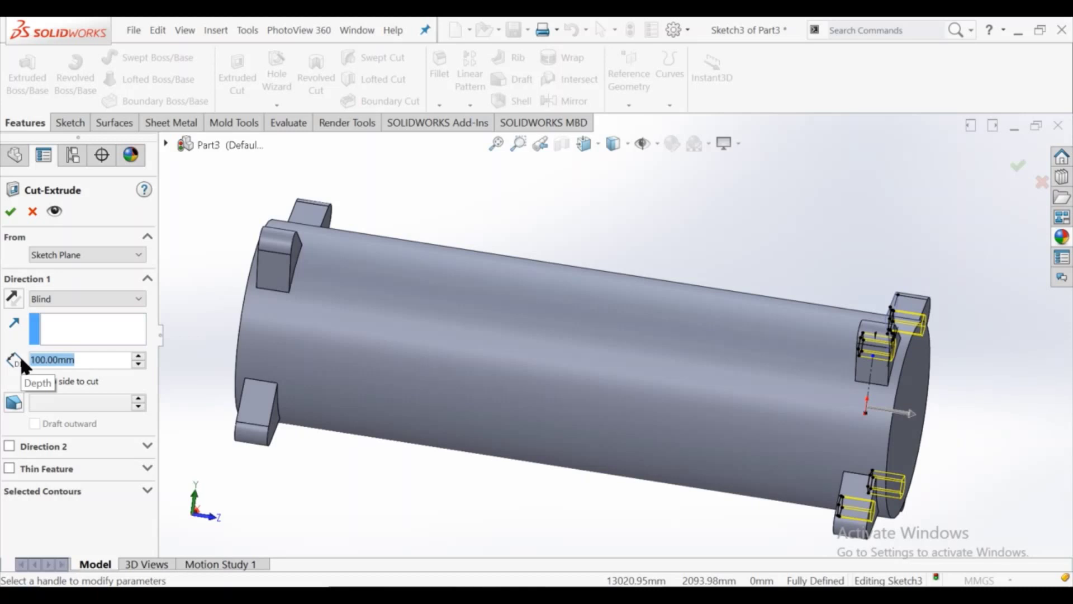
pyautogui.write('80')
pyautogui.press('Return')
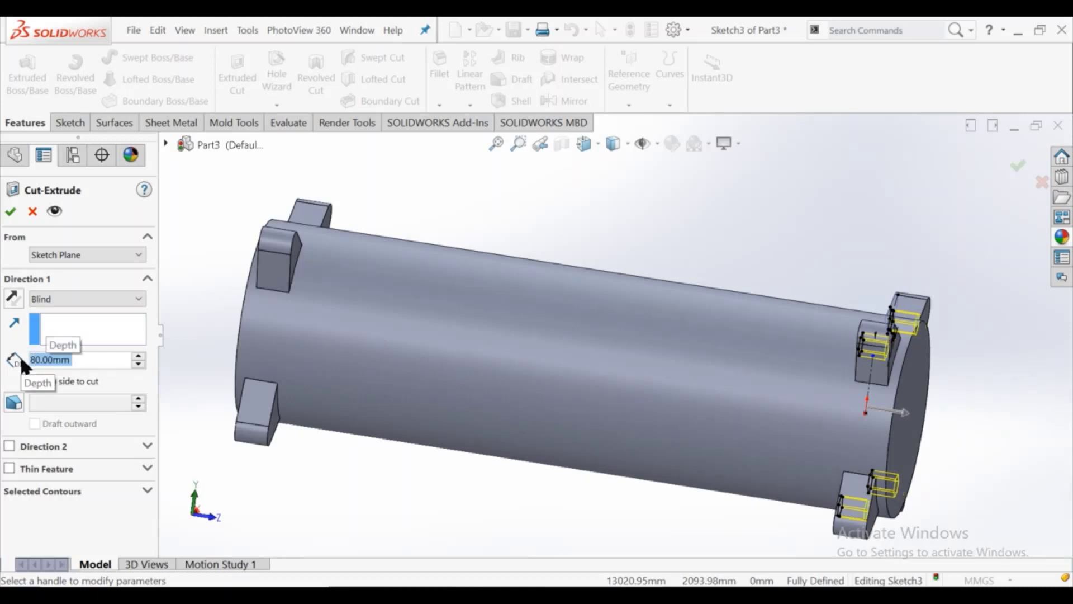
pyautogui.click(10, 211)
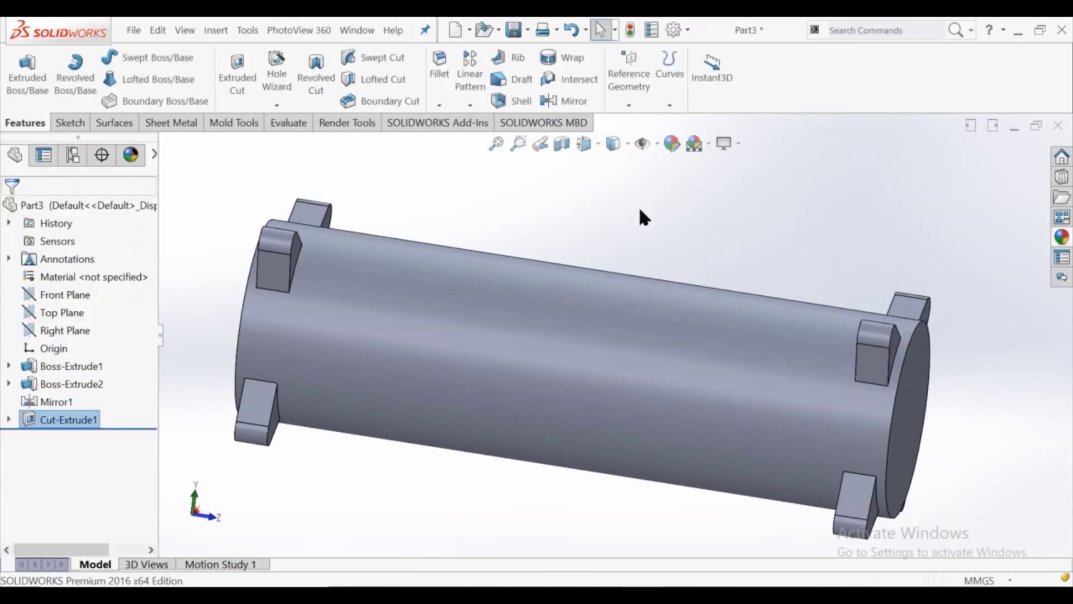
pyautogui.moveTo(640, 211); pyautogui.dragTo(760, 317, button='middle')
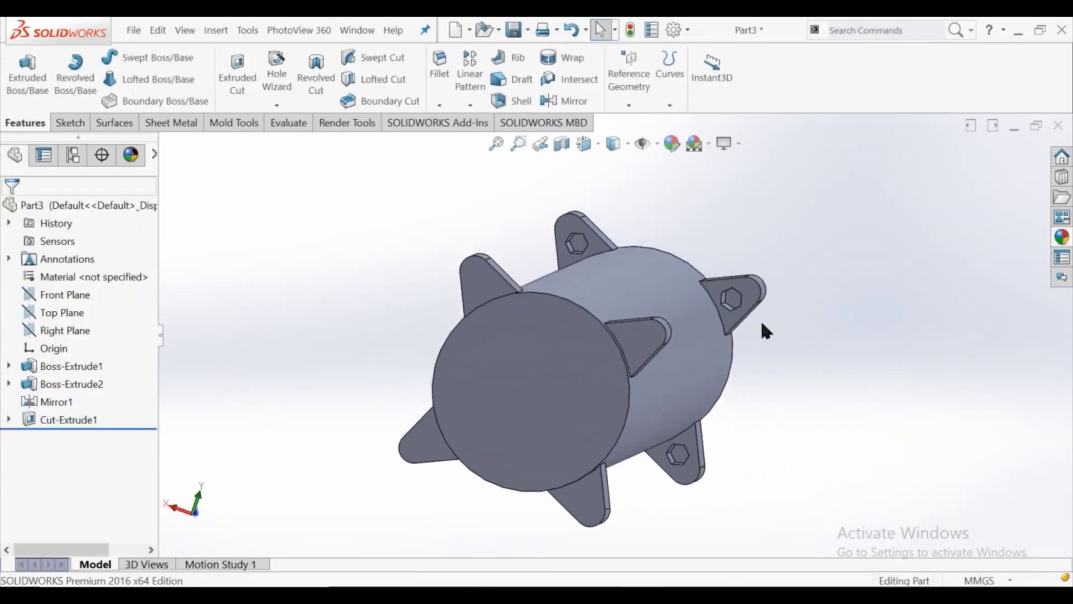
pyautogui.scroll(-4, 759, 318)
# - Start a new sketch on a hexagonal hole face, viewed face-on with hidden lines shown
pyautogui.click(700, 293)
pyautogui.click(701, 294)
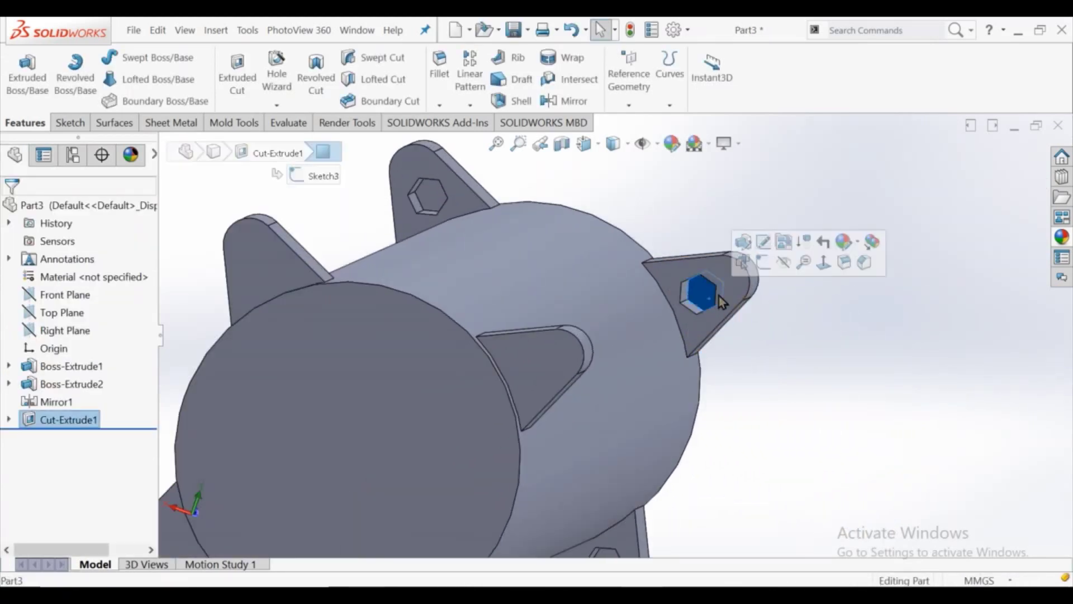
pyautogui.click(746, 240)
pyautogui.click(683, 75)
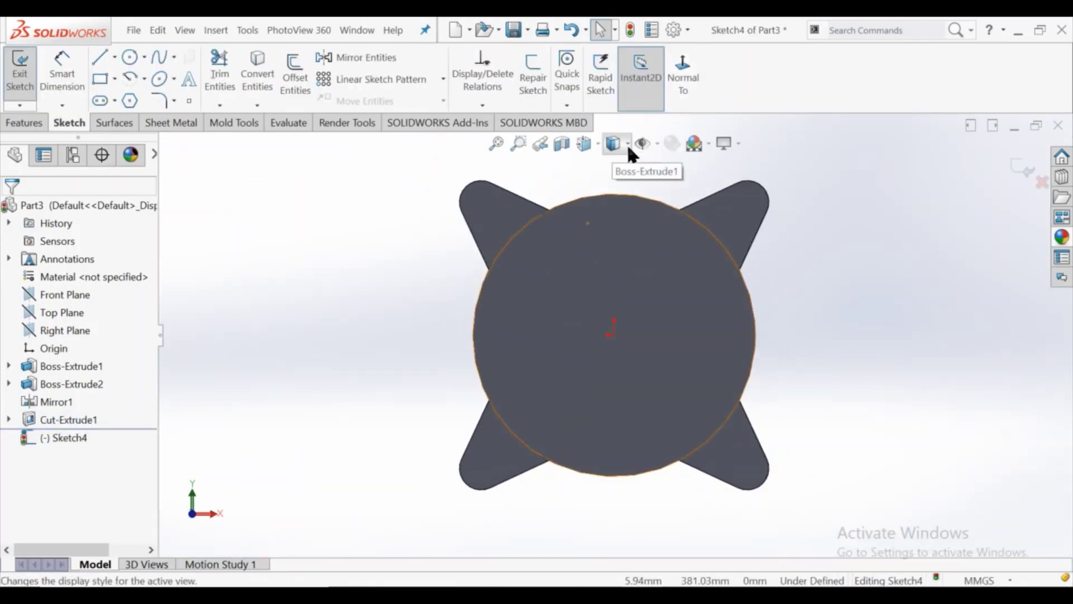
pyautogui.click(626, 143)
pyautogui.click(614, 234)
pyautogui.scroll(-2, 548, 212)
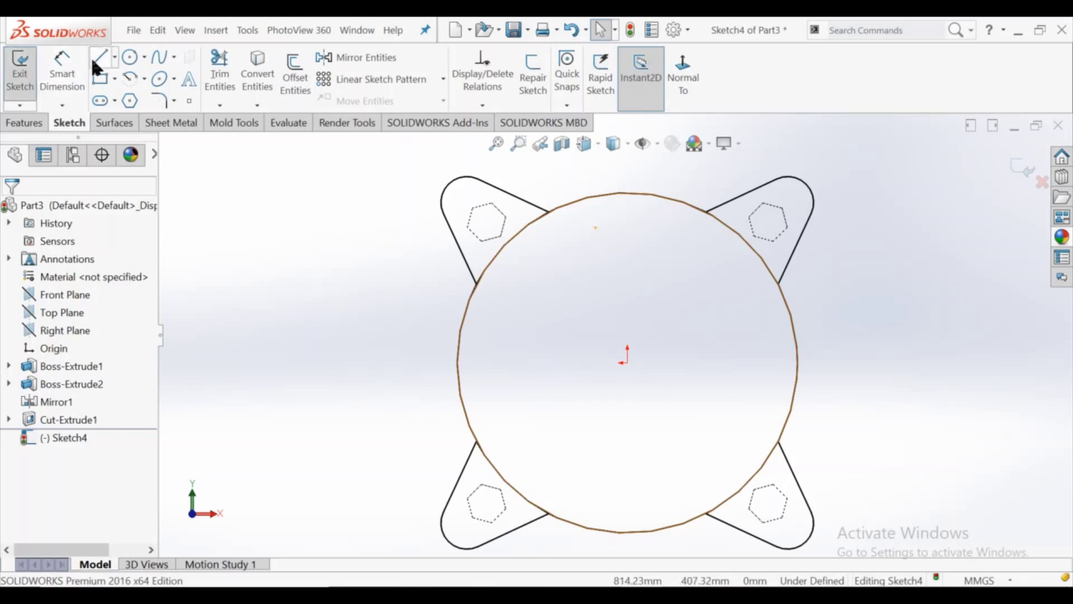
# - Draw a centerline across the hexagon's corners
pyautogui.click(133, 63)
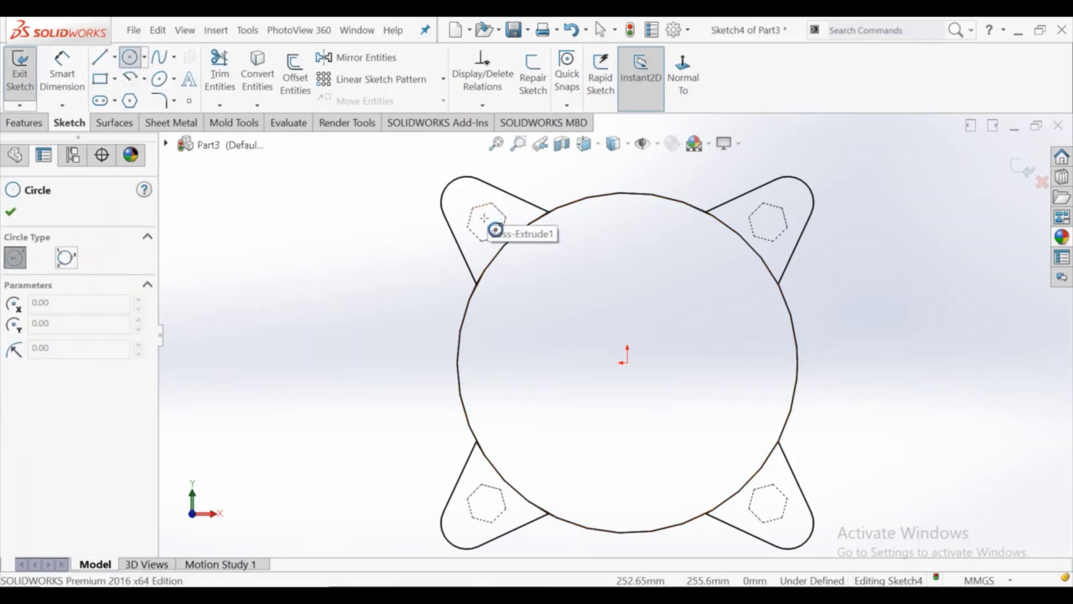
pyautogui.press('Escape')
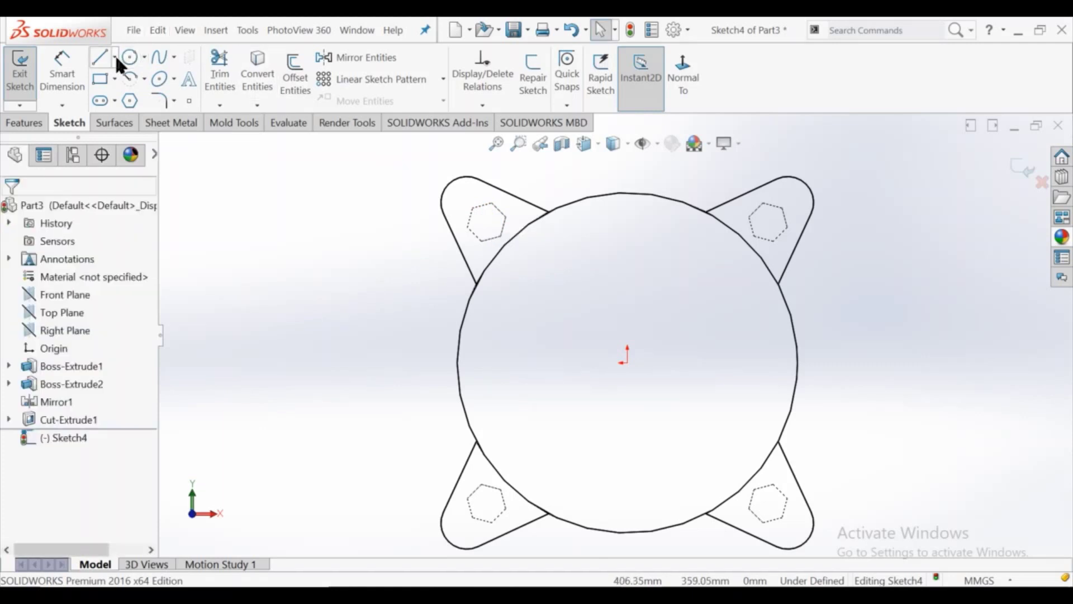
pyautogui.click(115, 56)
pyautogui.click(113, 93)
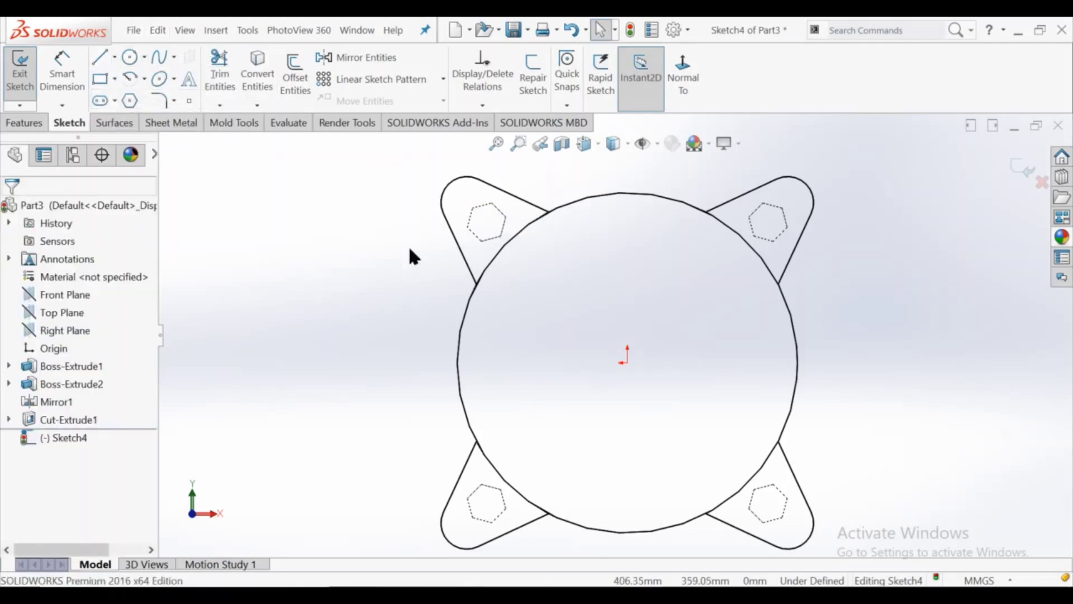
pyautogui.click(502, 235)
pyautogui.press('Escape')
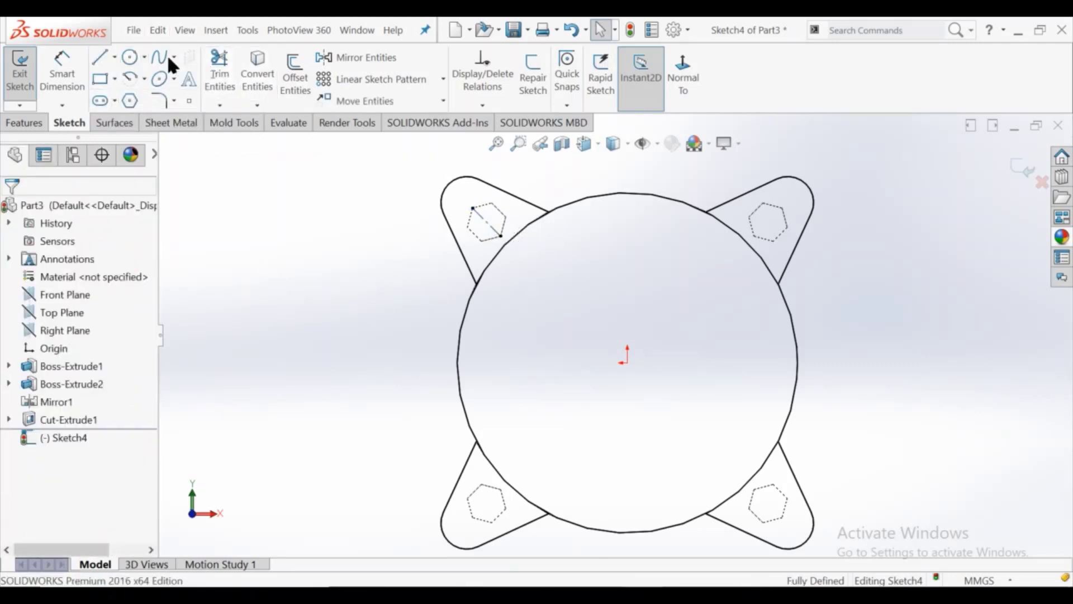
# - Draw a circle at the hexagon centre and dimension it to Ø40
pyautogui.click(131, 58)
pyautogui.click(486, 222)
pyautogui.click(495, 222)
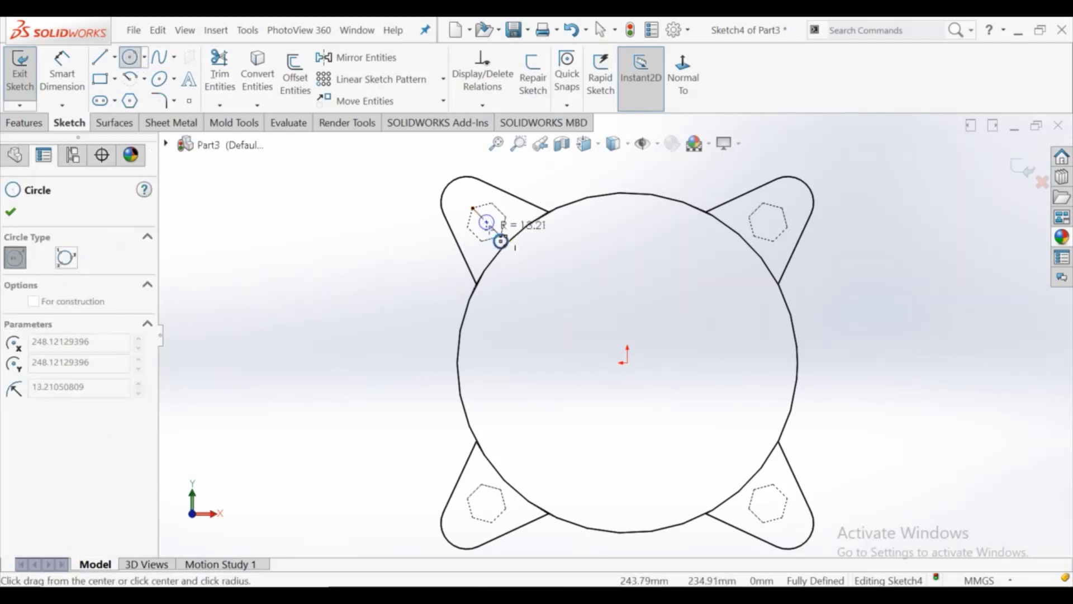
pyautogui.press('Escape')
pyautogui.click(62, 73)
pyautogui.click(494, 228)
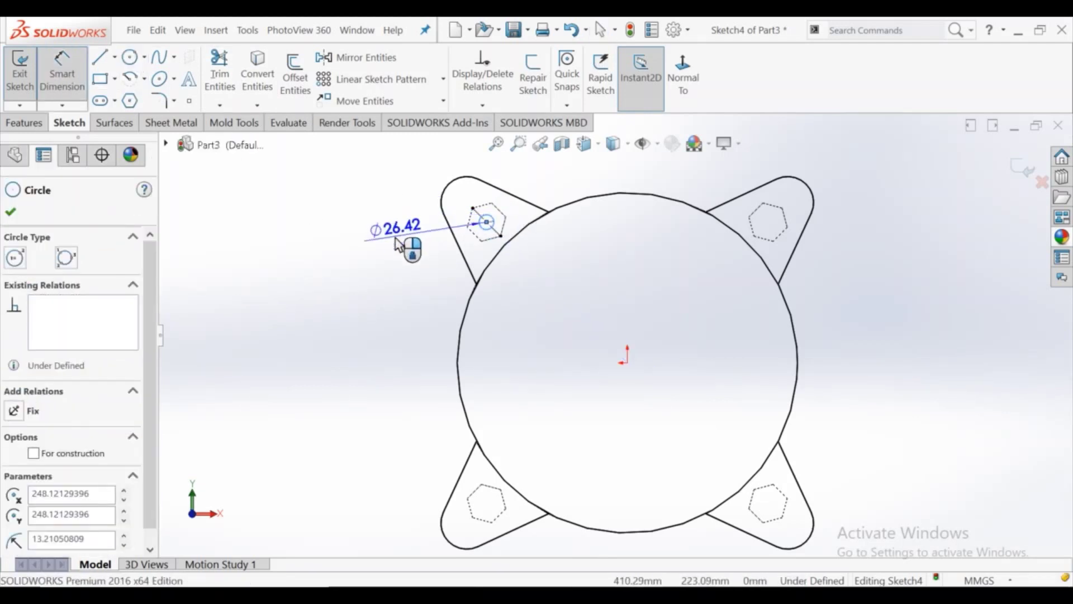
pyautogui.click(398, 245)
pyautogui.write('40')
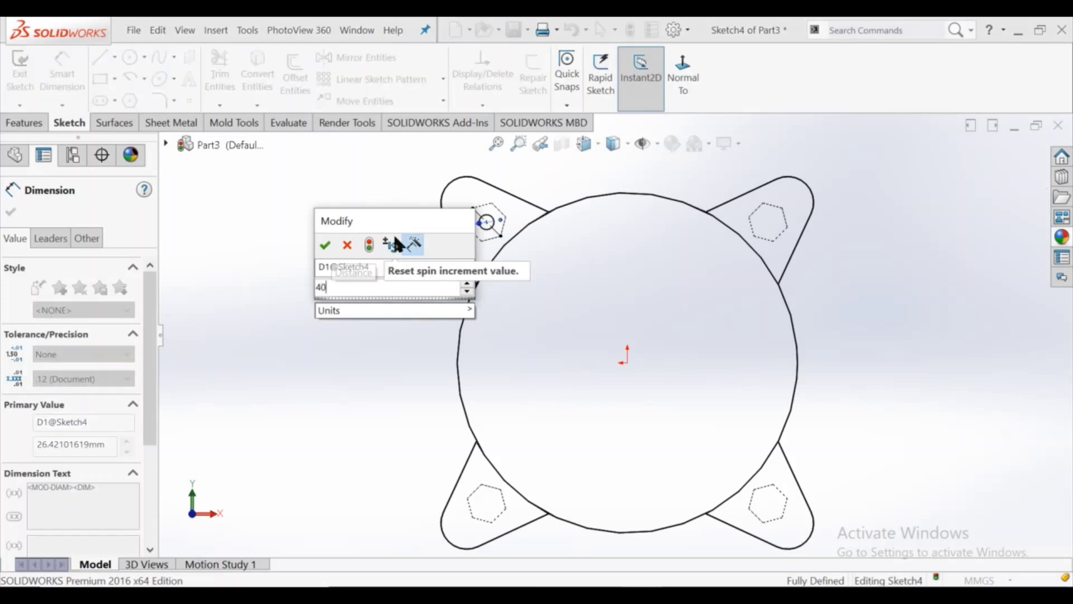
pyautogui.press('Return')
pyautogui.press('Escape')
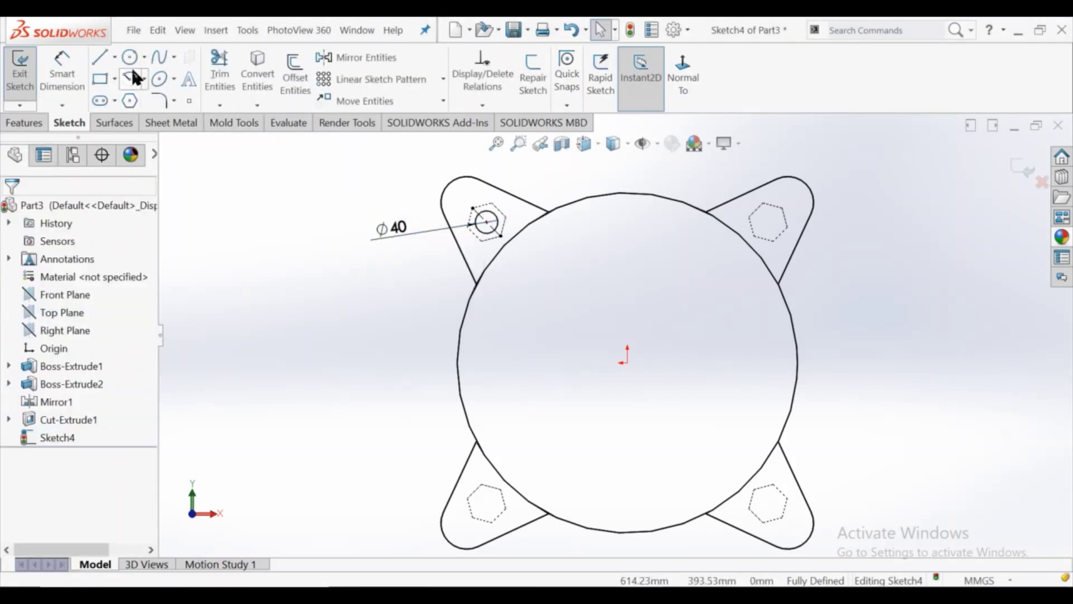
# - Add a vertical centreline from the origin and circular-pattern the Ø40 circle four times
pyautogui.click(116, 55)
pyautogui.click(627, 362)
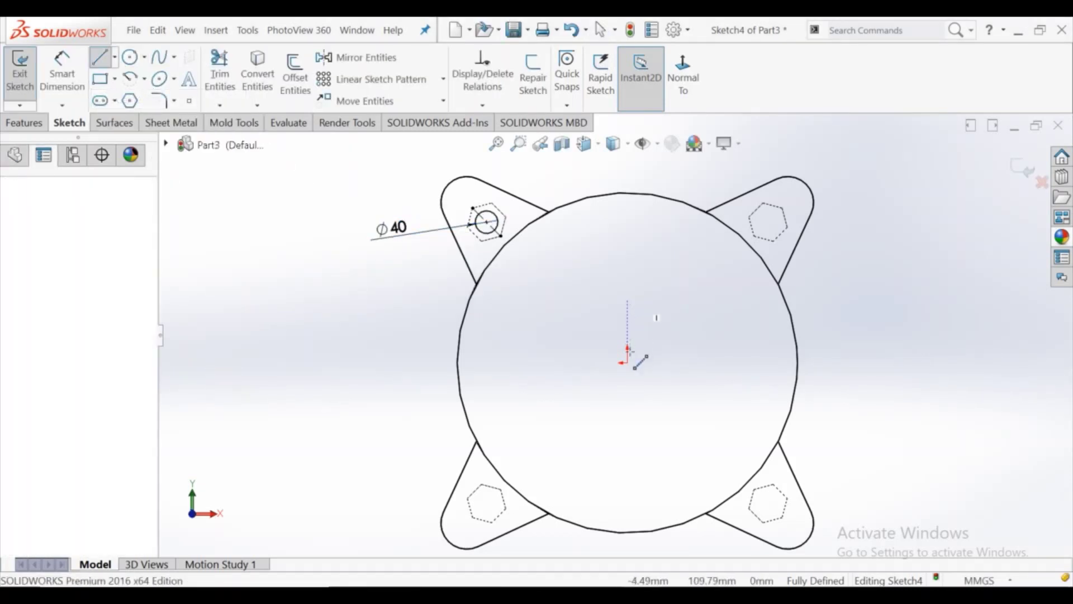
pyautogui.press('Escape')
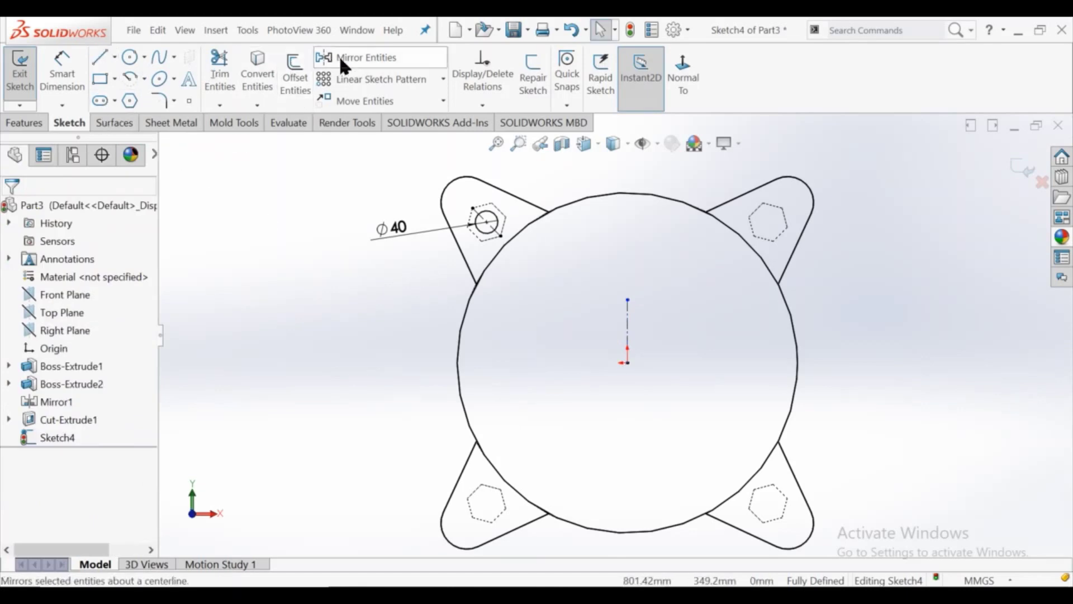
pyautogui.click(443, 79)
pyautogui.click(442, 114)
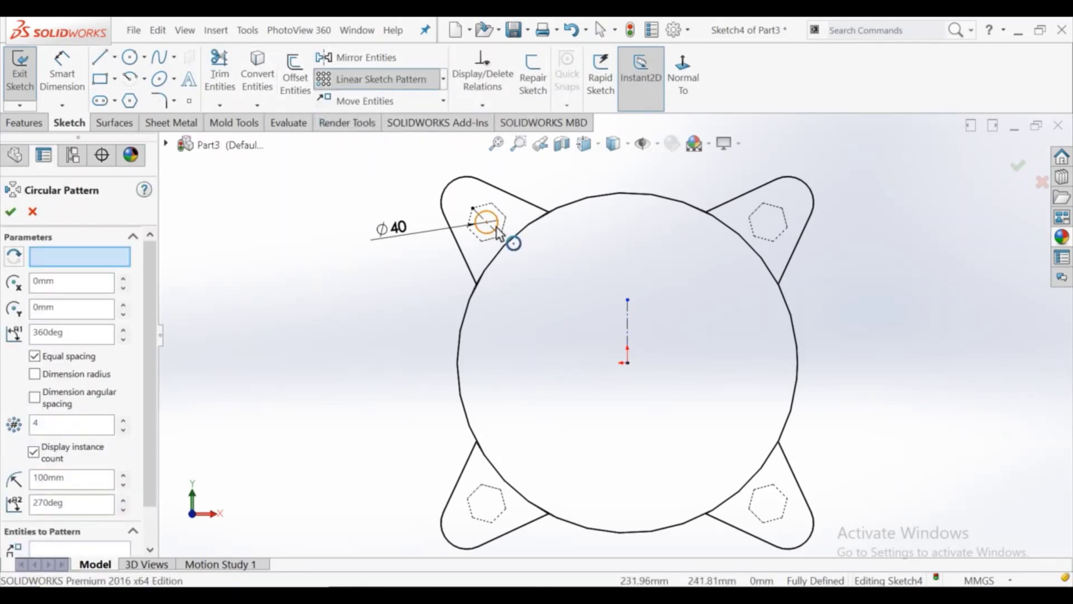
pyautogui.click(498, 230)
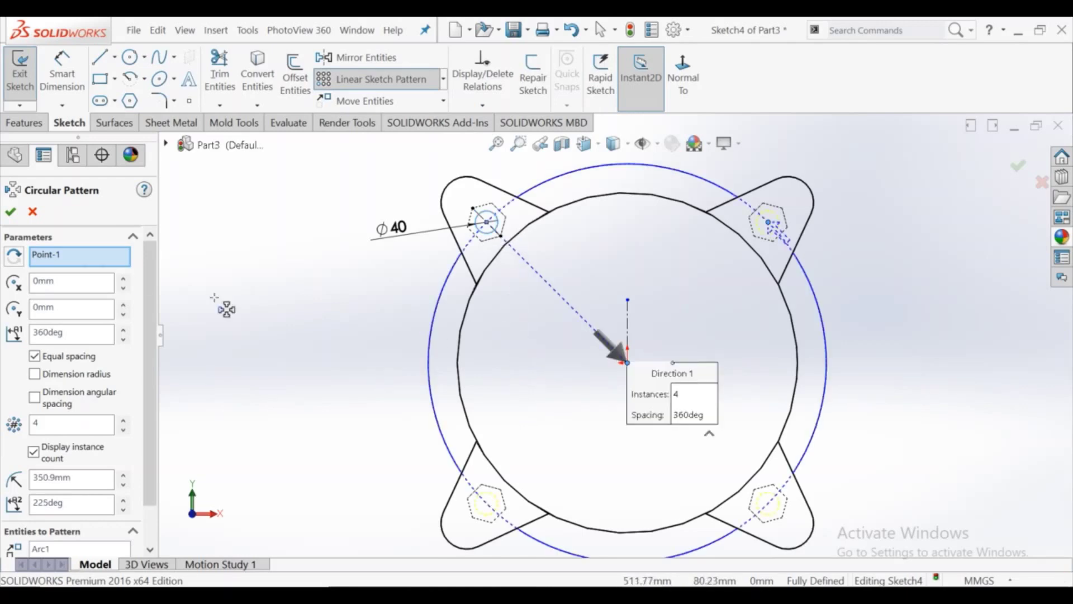
pyautogui.click(9, 213)
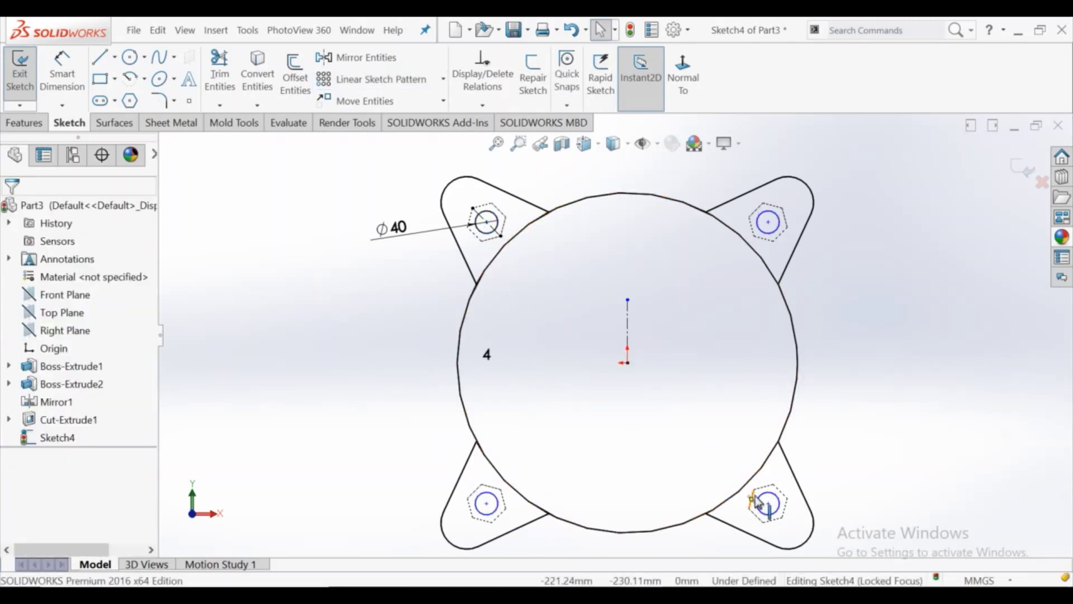
# - Snap the pattern's centre point onto the origin and orbit into a 3D view
pyautogui.moveTo(769, 506); pyautogui.dragTo(783, 519)
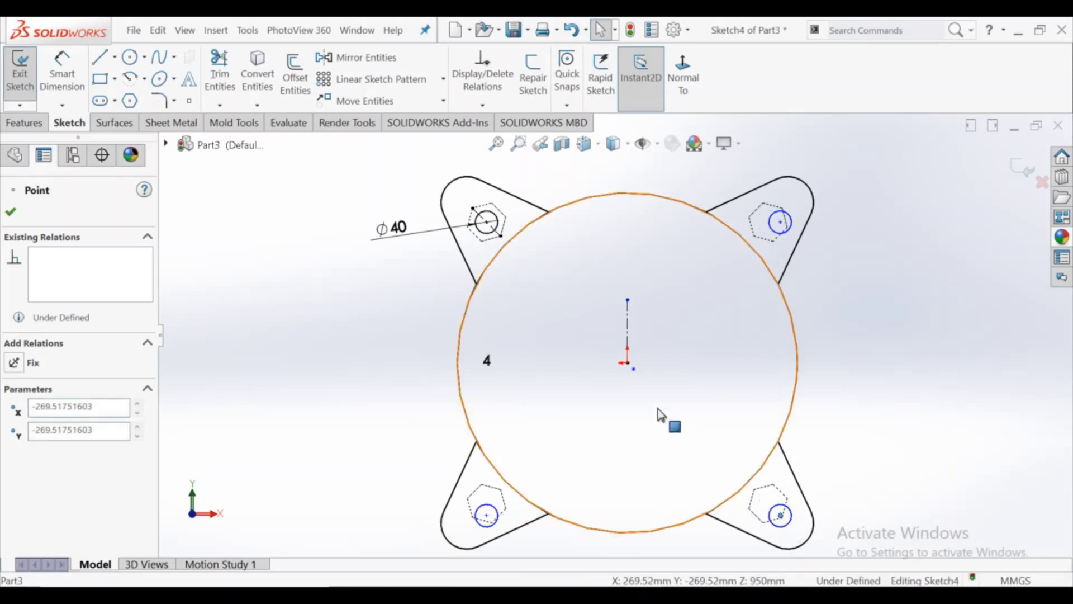
pyautogui.click(635, 374)
pyautogui.moveTo(633, 371); pyautogui.dragTo(627, 362)
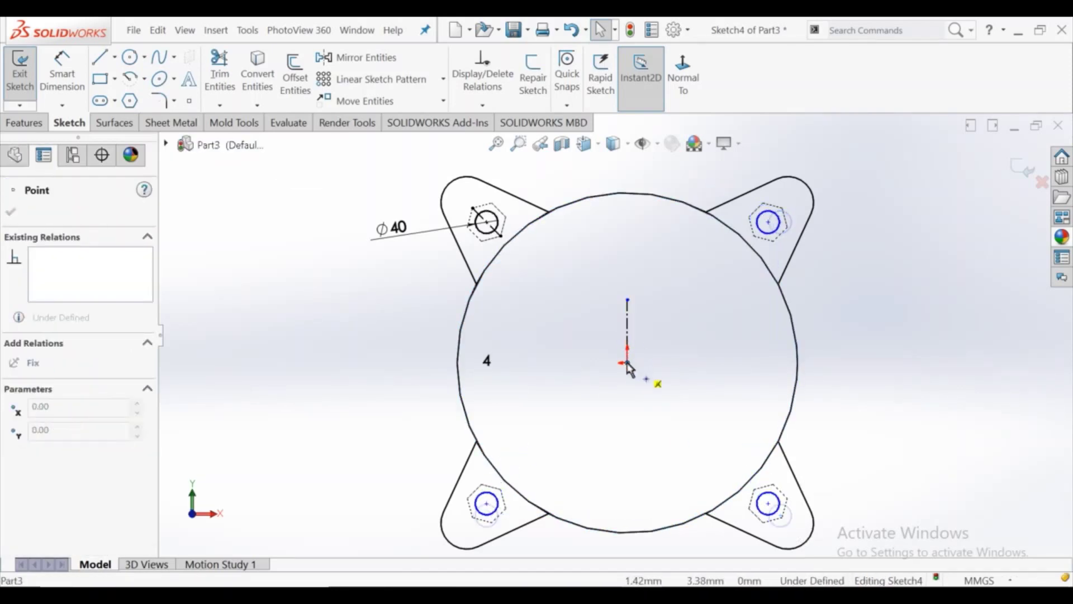
pyautogui.click(309, 355)
pyautogui.moveTo(321, 346); pyautogui.dragTo(319, 316, button='middle')
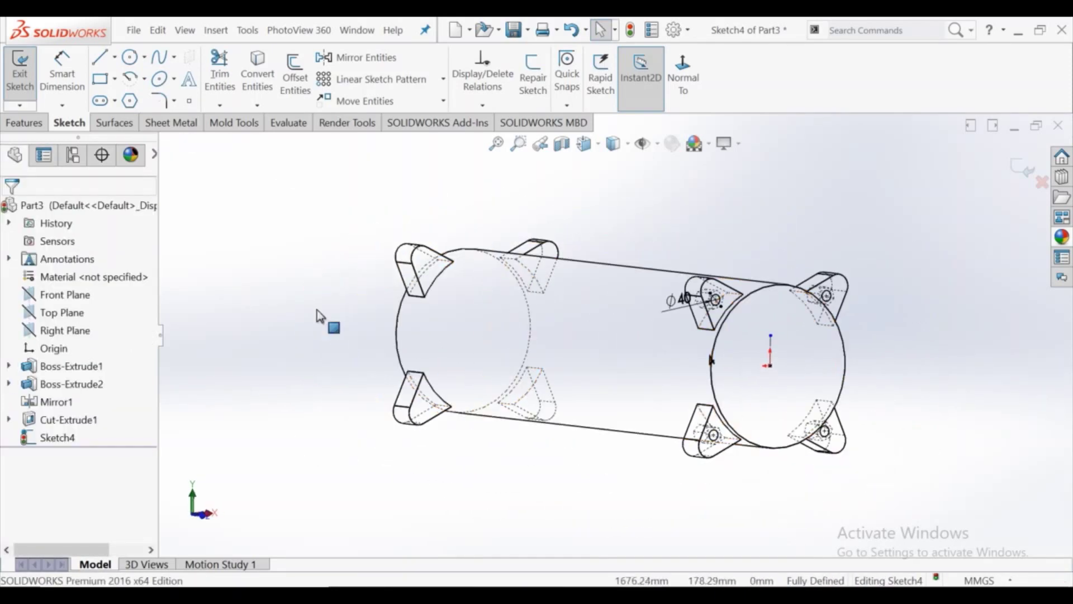
# - Switch to Shaded with Edges and extrude-cut the four Ø40 circles 80 mm deep
pyautogui.click(25, 123)
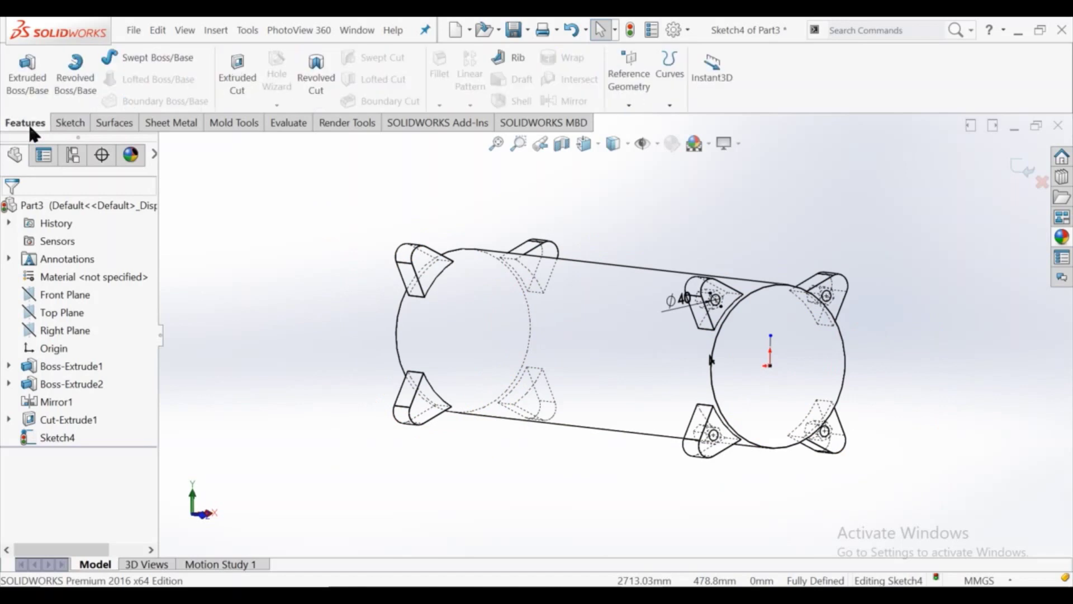
pyautogui.click(614, 144)
pyautogui.click(616, 168)
pyautogui.moveTo(613, 205); pyautogui.dragTo(668, 220, button='middle')
pyautogui.click(237, 76)
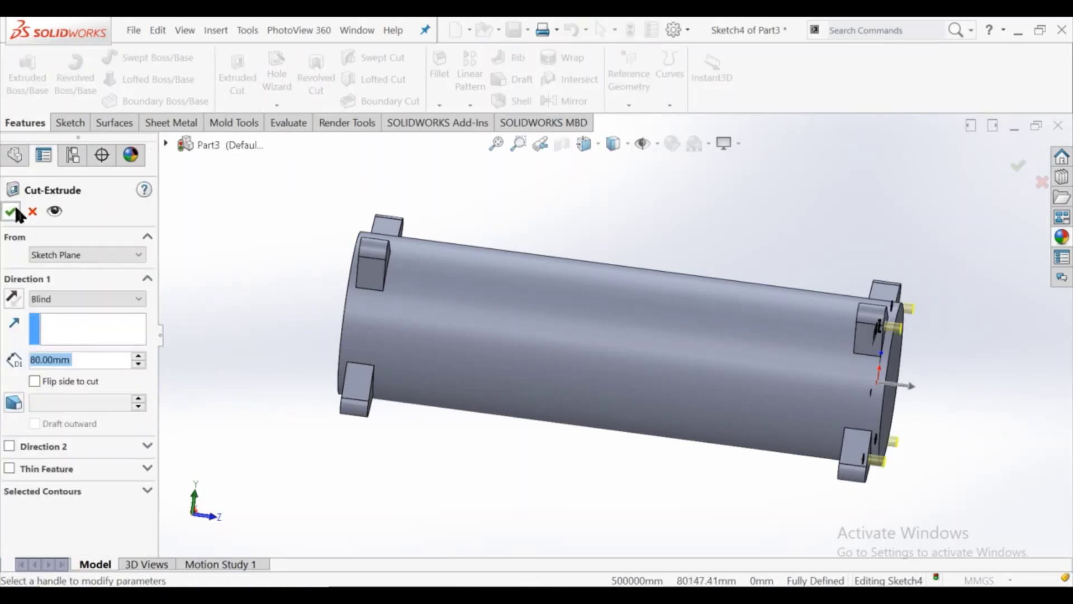
pyautogui.click(12, 212)
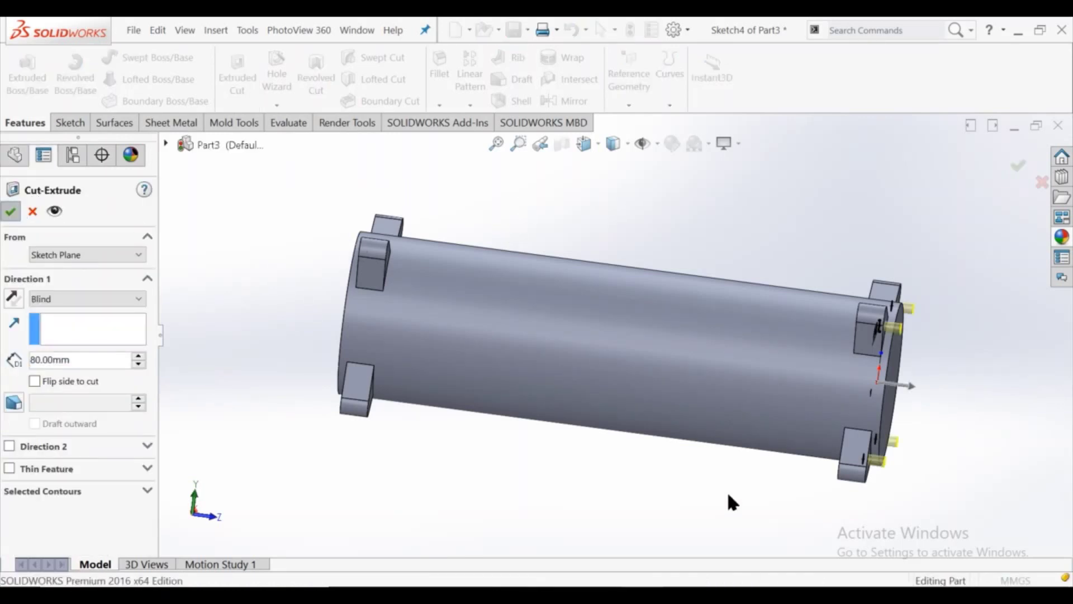
pyautogui.moveTo(727, 492)
pyautogui.mouseDown(button='middle')
pyautogui.moveTo(641, 476)
pyautogui.moveTo(511, 494)
pyautogui.moveTo(506, 525)
pyautogui.moveTo(581, 452)
pyautogui.moveTo(551, 502)
pyautogui.moveTo(536, 486)
pyautogui.mouseUp(button='middle')
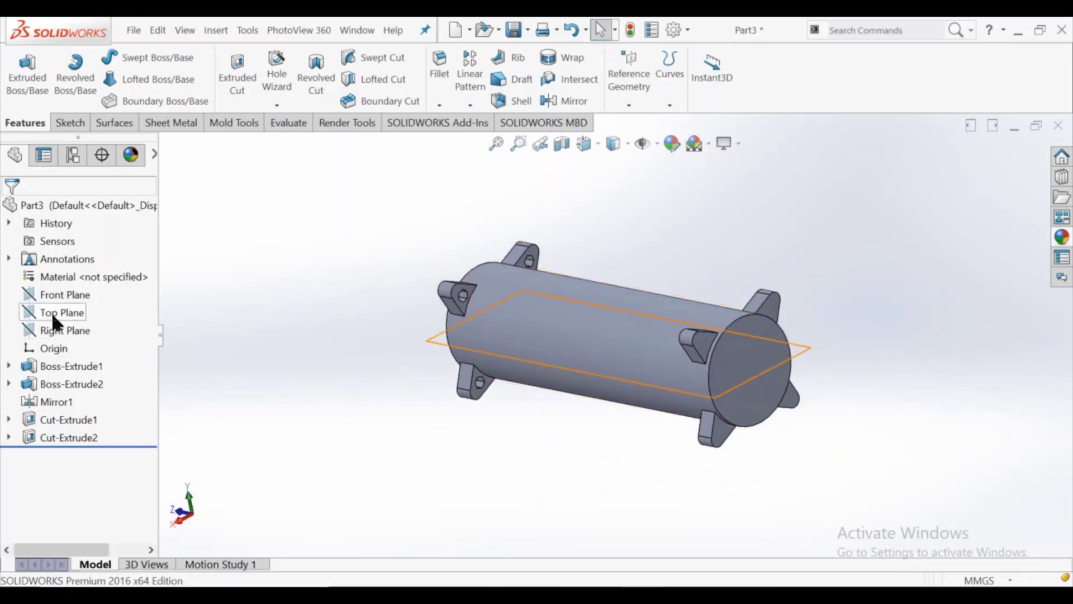
# - Create Plane1 offset 350 mm from the Top Plane, flipped below the vessel
pyautogui.click(51, 310)
pyautogui.moveTo(249, 274); pyautogui.dragTo(242, 323, button='middle')
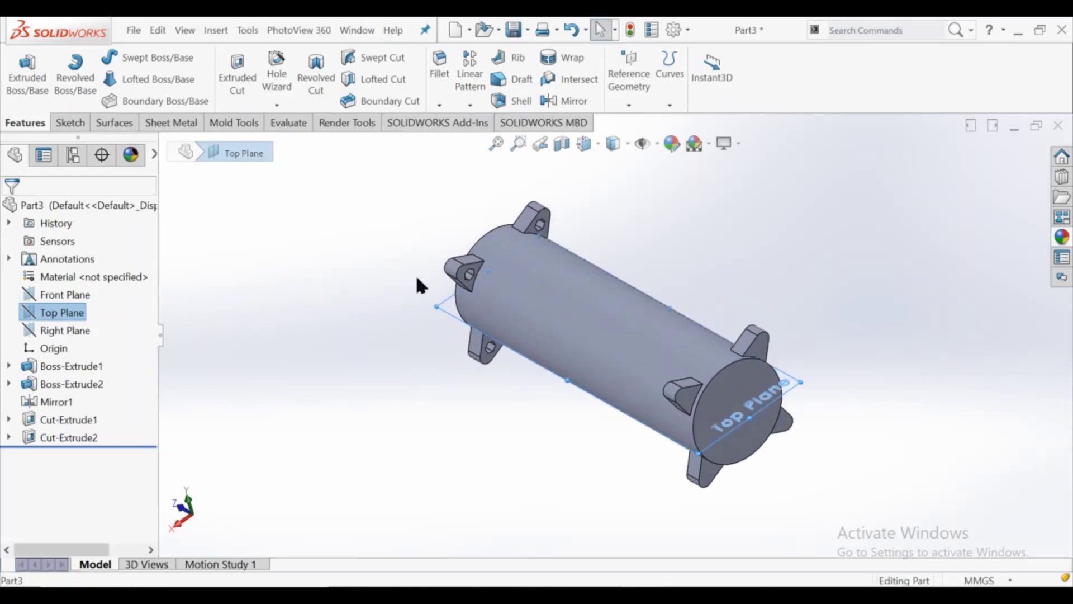
pyautogui.click(627, 106)
pyautogui.write('350')
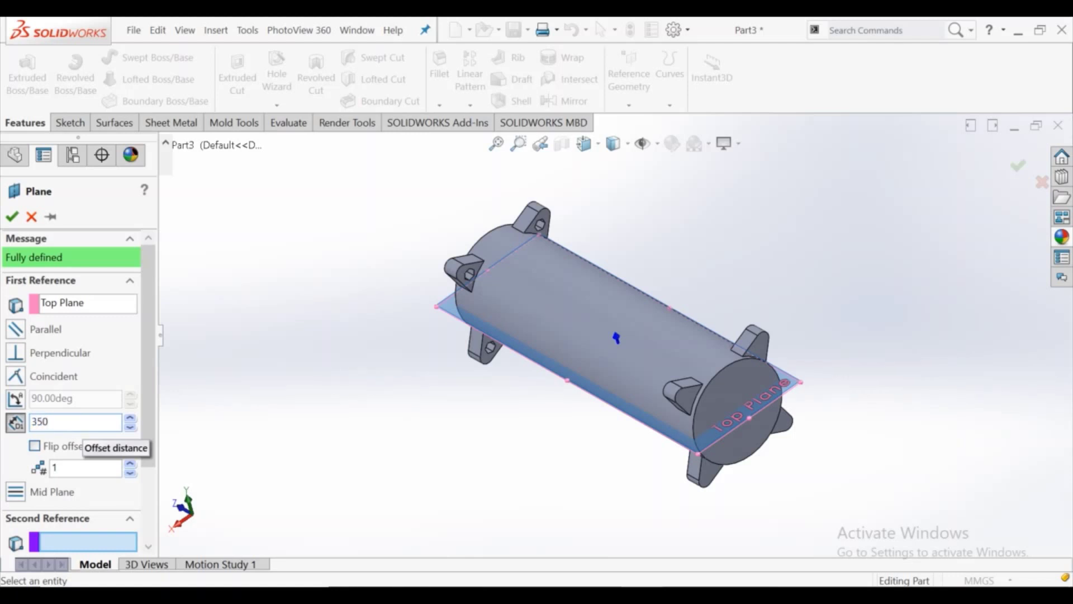
pyautogui.press('Return')
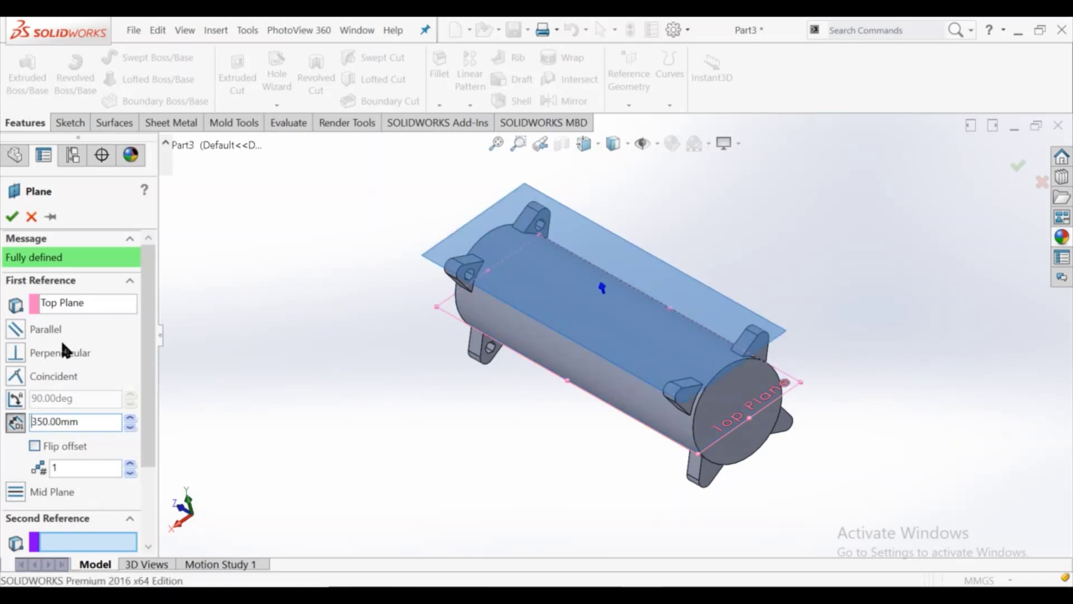
pyautogui.click(33, 444)
pyautogui.press('Return')
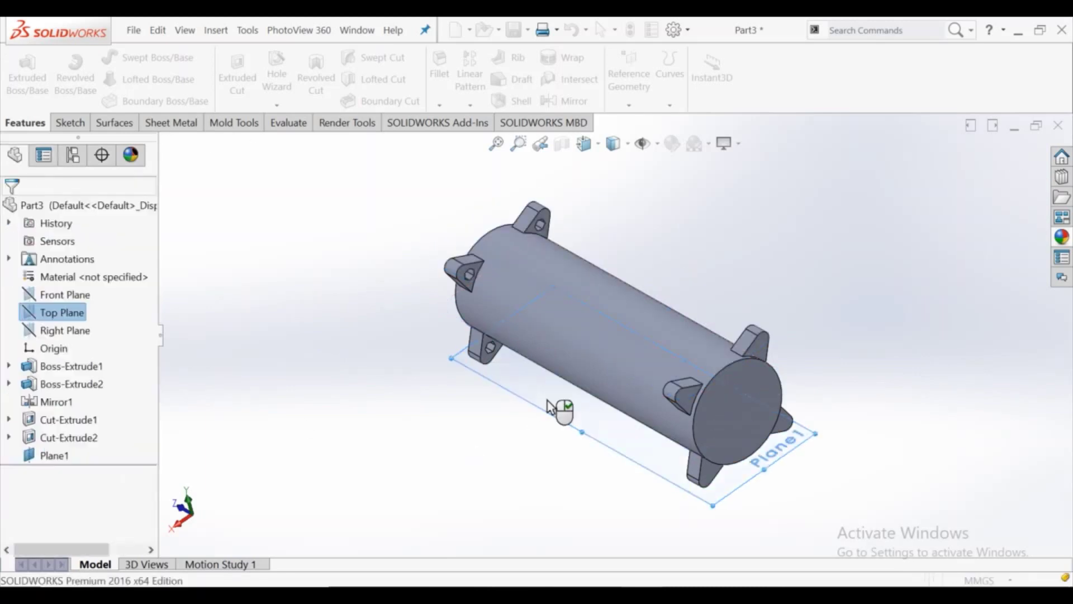
# - Open a new sketch on Plane1, viewed face-on
pyautogui.click(553, 411)
pyautogui.click(615, 364)
pyautogui.click(682, 70)
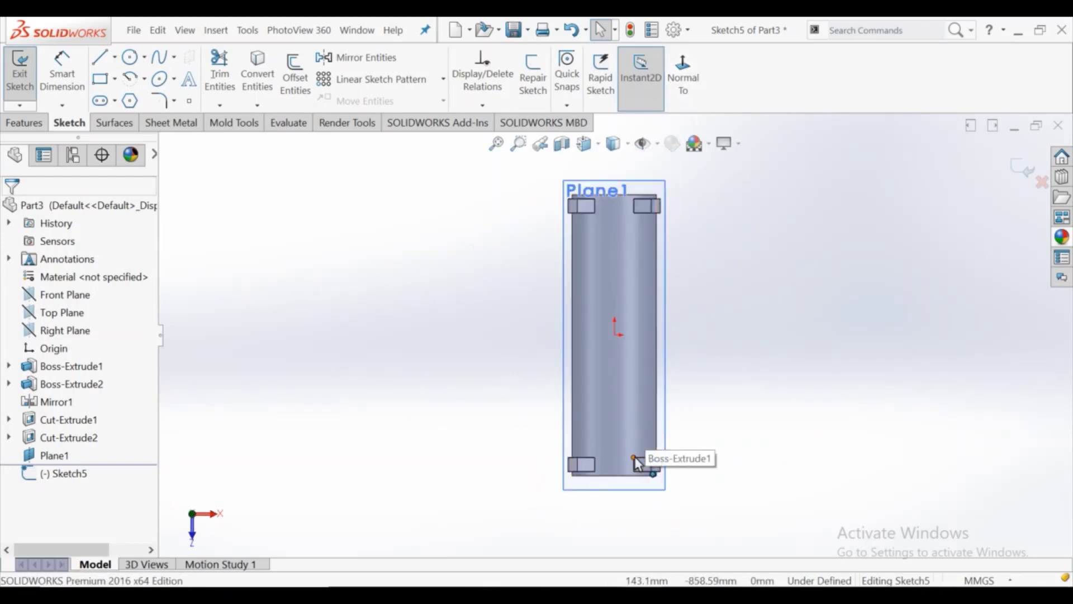
# - Draw a vertical centreline up from the bottom edge midpoint, deleting a stray horizontal segment
pyautogui.scroll(-1, 643, 455)
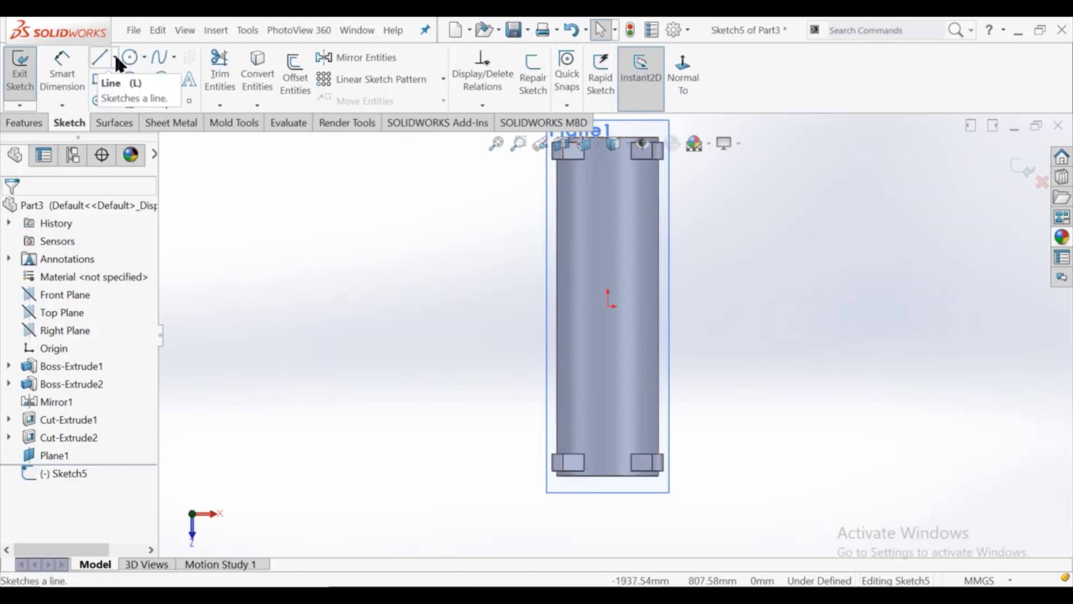
pyautogui.click(115, 58)
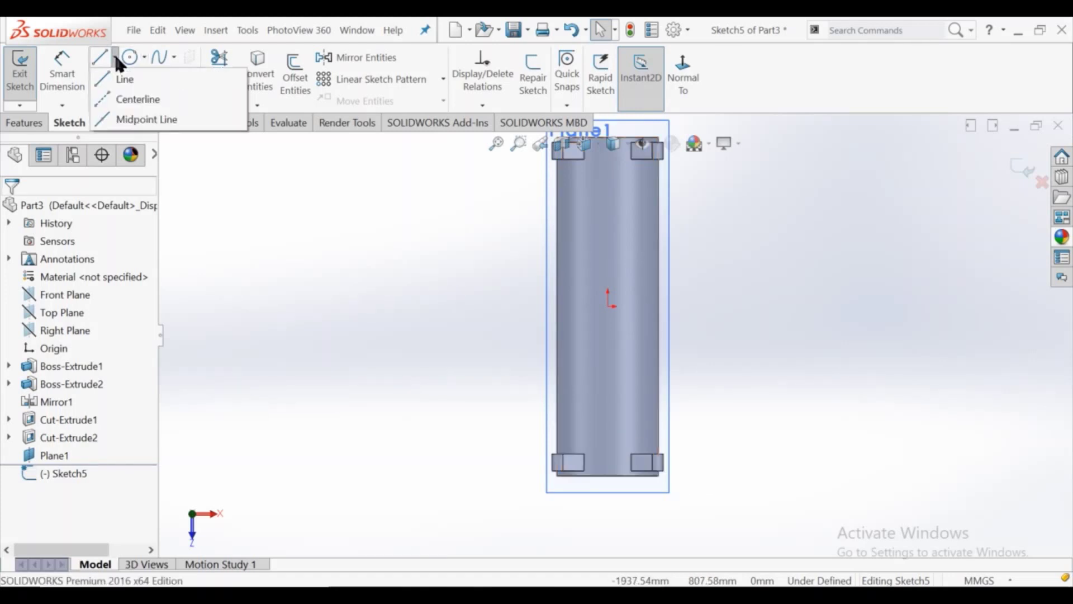
pyautogui.click(127, 94)
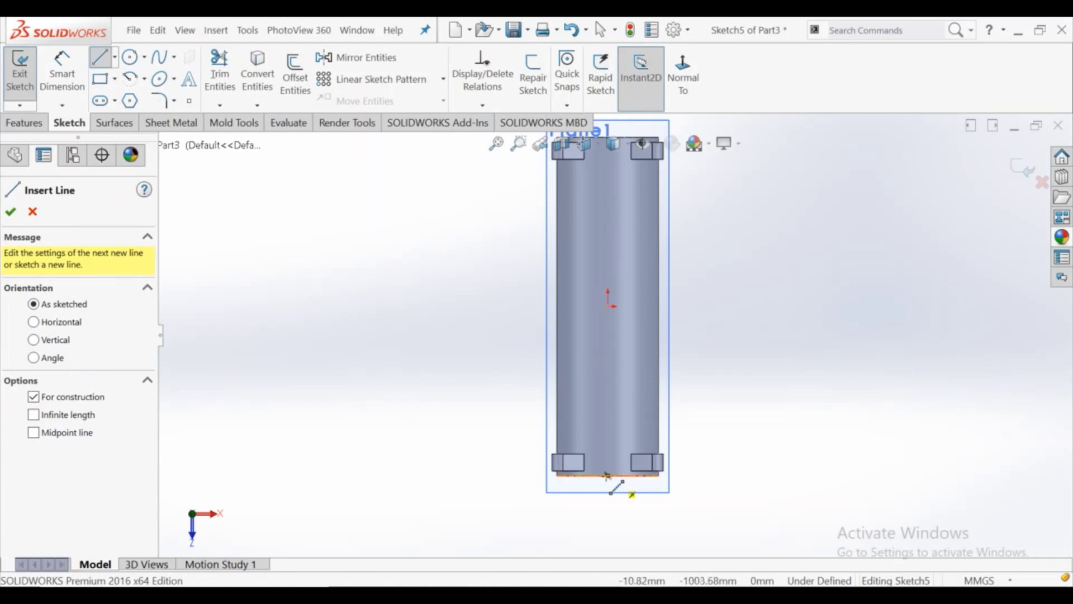
pyautogui.click(606, 475)
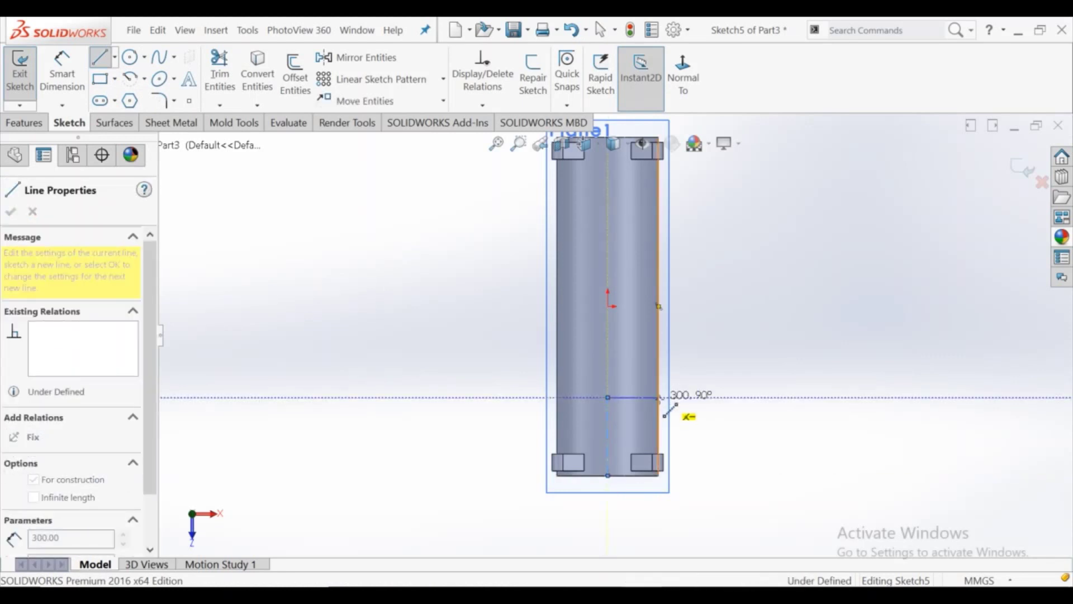
pyautogui.click(661, 398)
pyautogui.press('Escape')
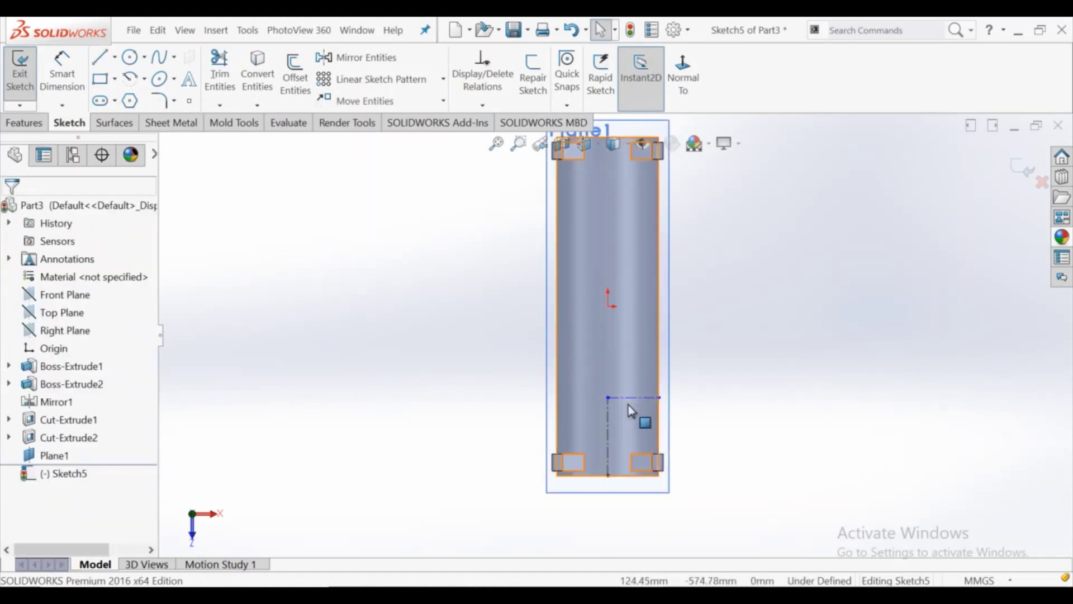
pyautogui.click(629, 398)
pyautogui.press('Delete')
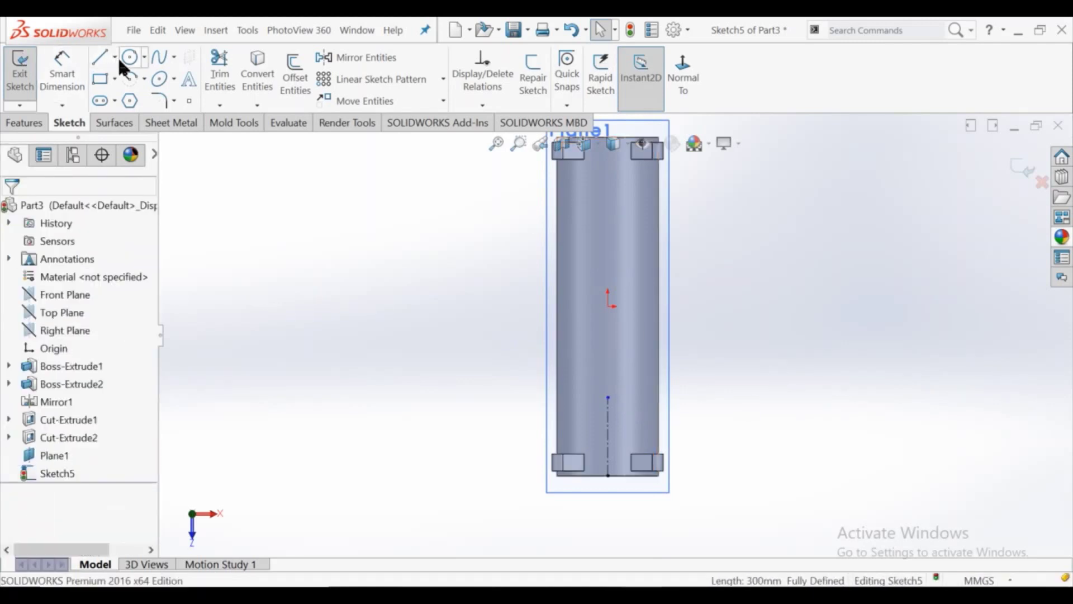
# - Draw a circle at the centreline's top end and dimension it to Ø170
pyautogui.click(608, 398)
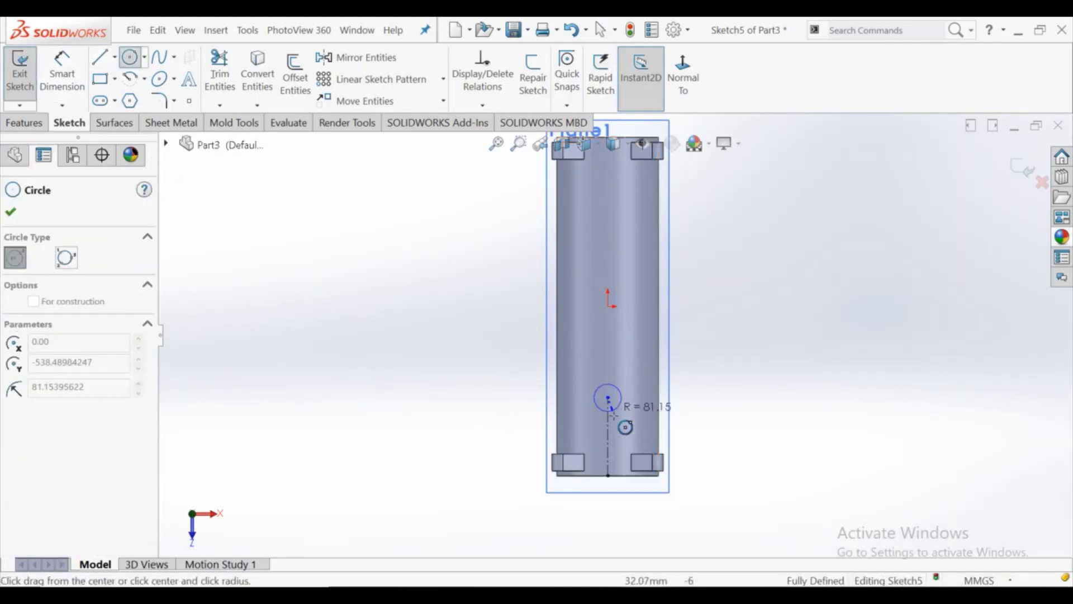
pyautogui.click(629, 419)
pyautogui.click(62, 73)
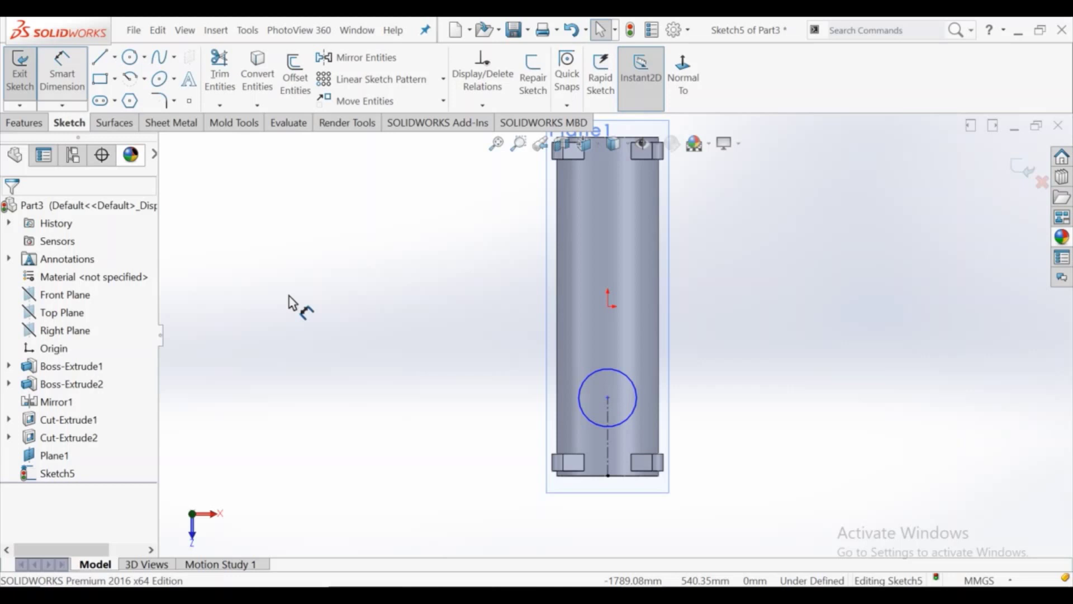
pyautogui.click(585, 380)
pyautogui.click(510, 403)
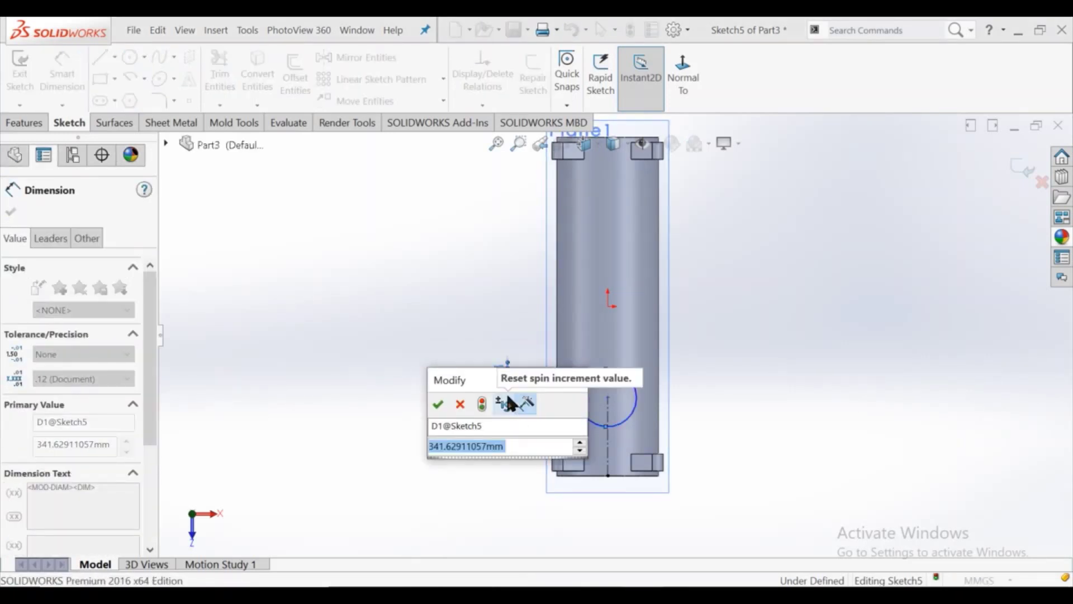
pyautogui.write('175')
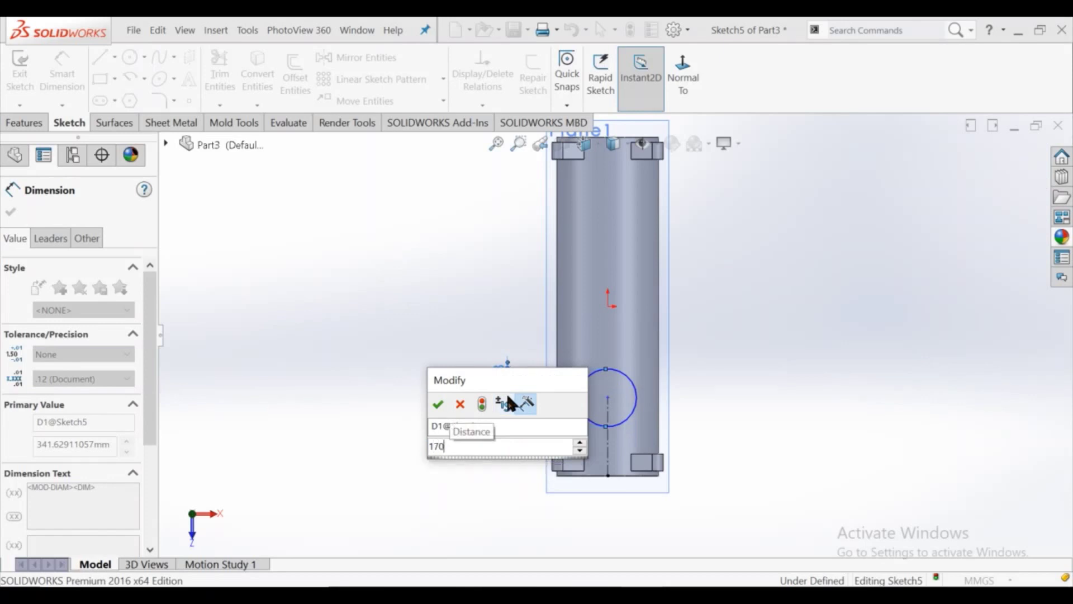
pyautogui.press('Escape')
pyautogui.click(383, 384)
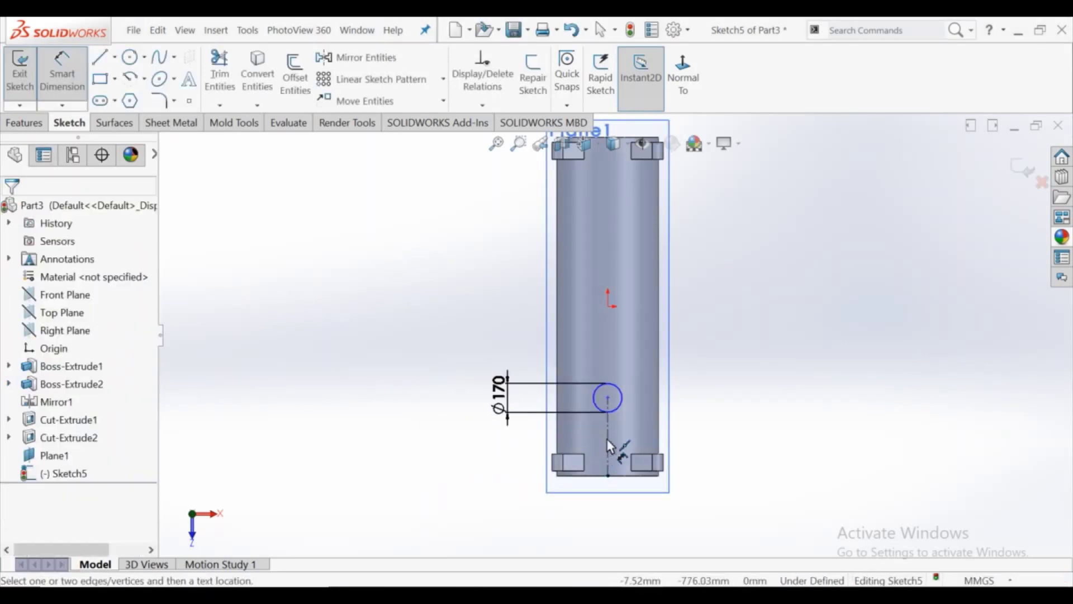
# - Dimension the vertical centreline to 400 mm long
pyautogui.click(609, 453)
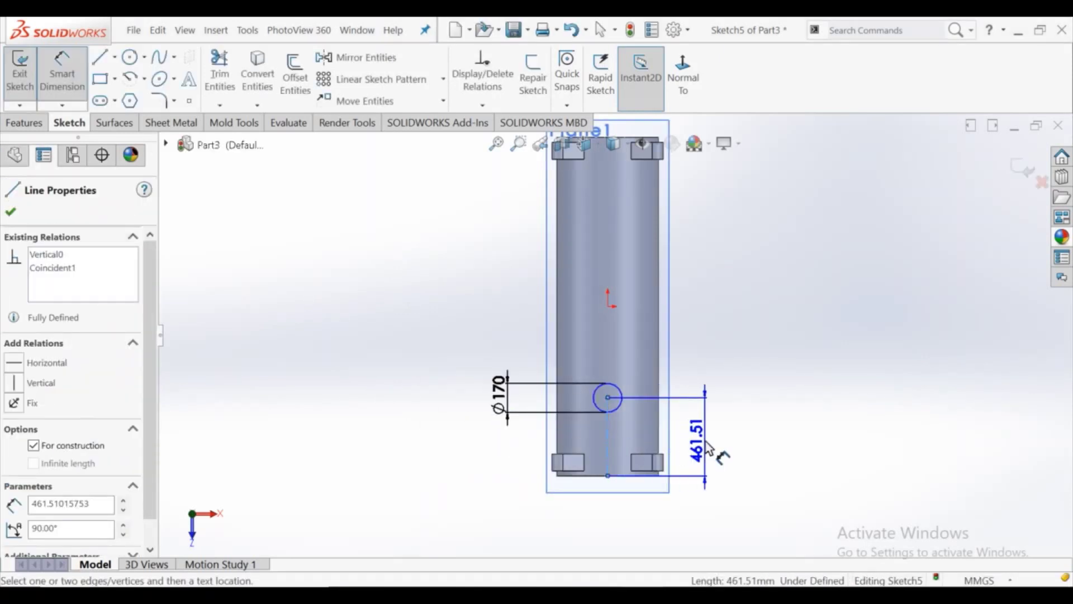
pyautogui.click(707, 448)
pyautogui.write('400')
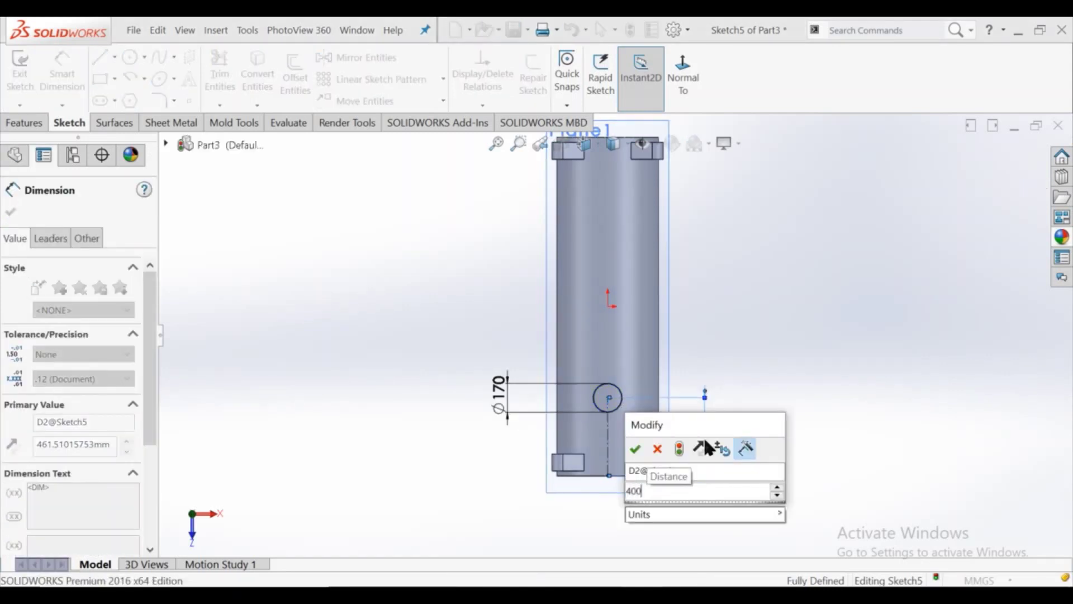
pyautogui.press('Return')
pyautogui.click(431, 287)
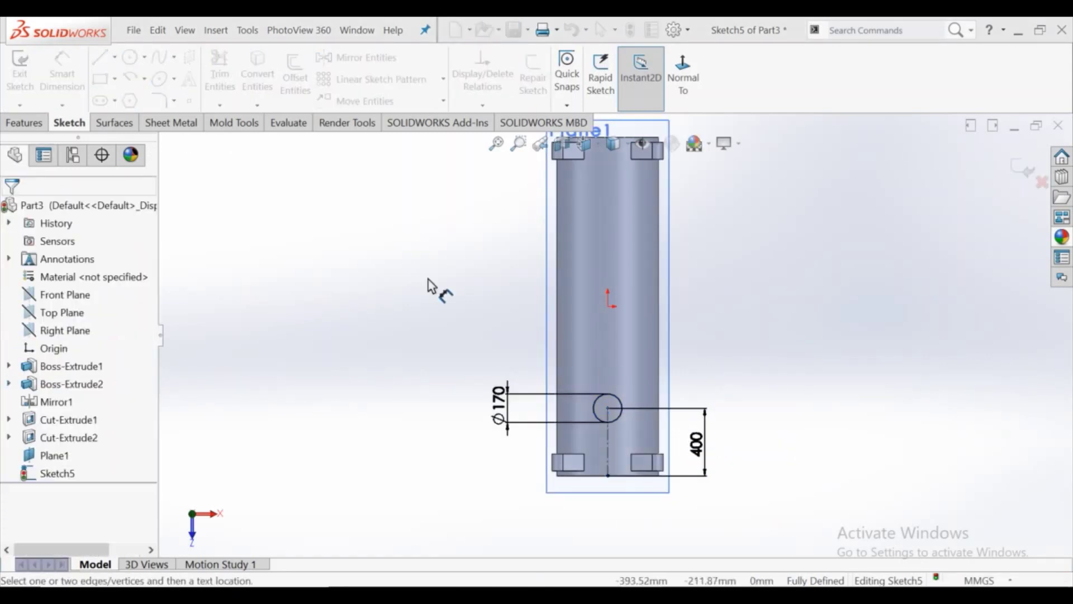
pyautogui.click(36, 126)
pyautogui.click(27, 72)
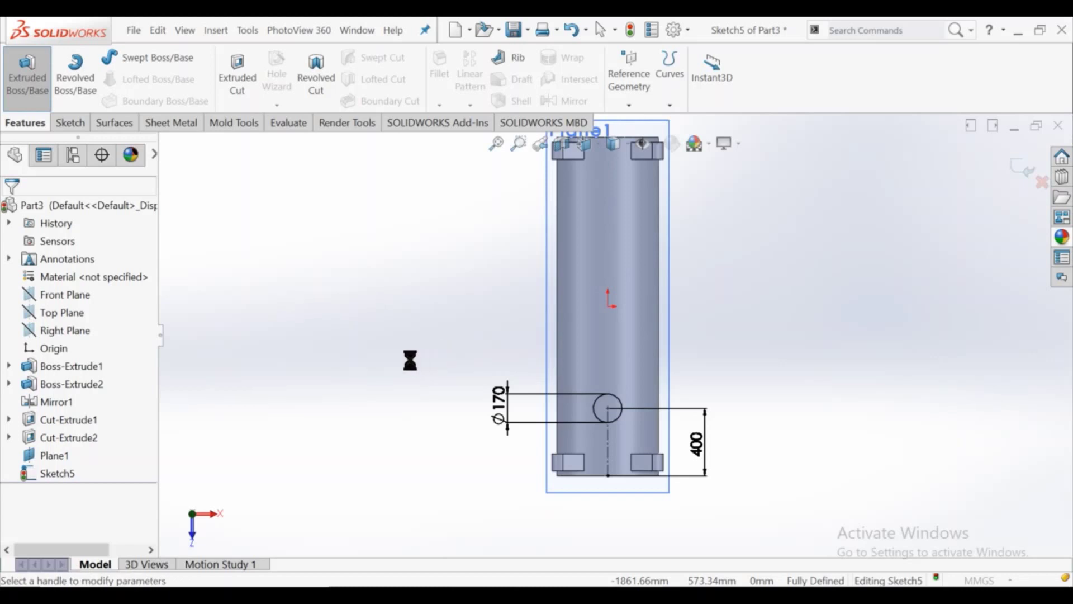
# - Extrude the Ø170 circle Up To Next into Boss-Extrude3 and orbit to inspect it
pyautogui.moveTo(391, 341)
pyautogui.mouseDown(button='middle')
pyautogui.moveTo(487, 360)
pyautogui.moveTo(243, 375)
pyautogui.mouseUp(button='middle')
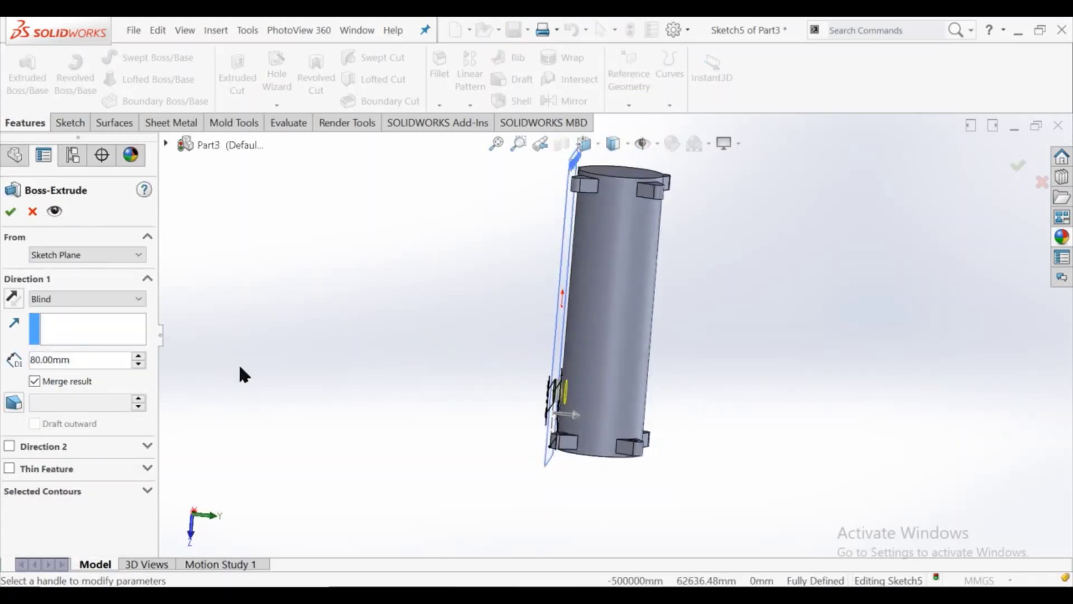
pyautogui.click(96, 293)
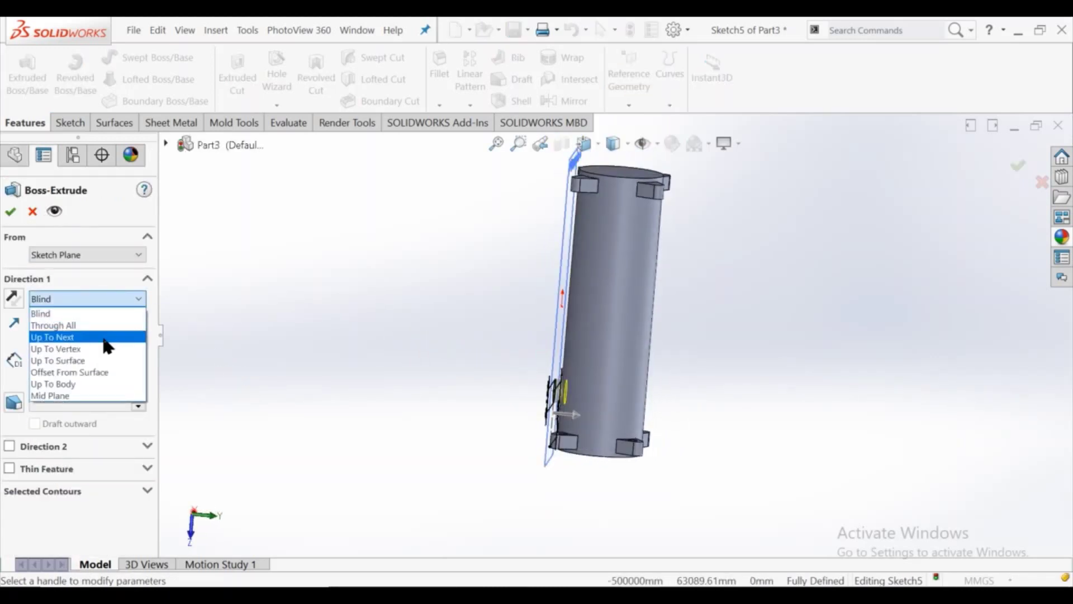
pyautogui.click(106, 344)
pyautogui.click(10, 211)
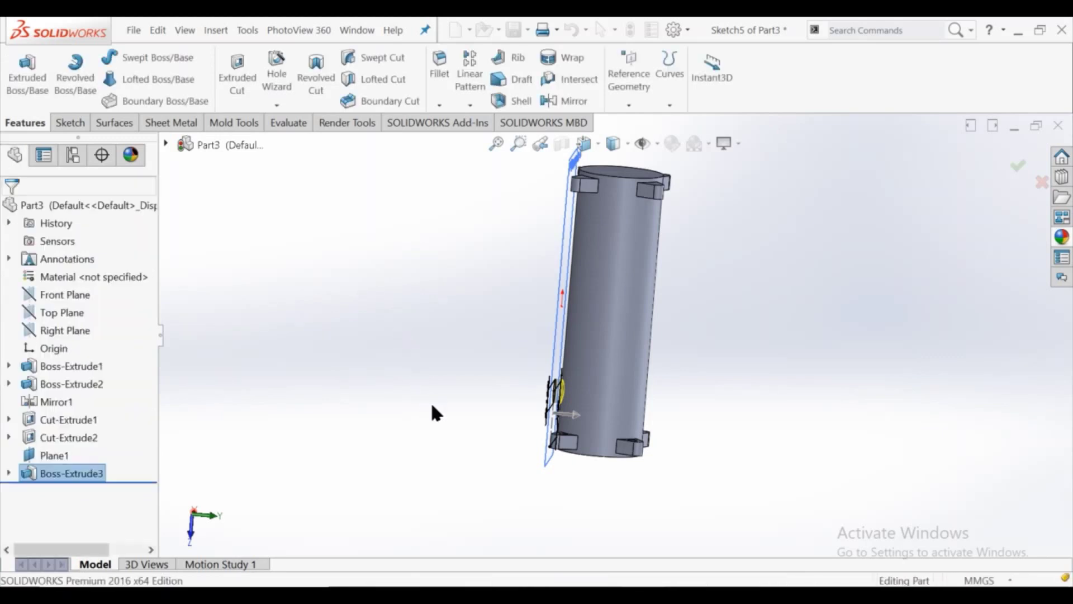
pyautogui.moveTo(508, 316)
pyautogui.mouseDown(button='middle')
pyautogui.moveTo(699, 305)
pyautogui.moveTo(675, 269)
pyautogui.mouseUp(button='middle')
pyautogui.click(662, 269)
pyautogui.click(752, 324)
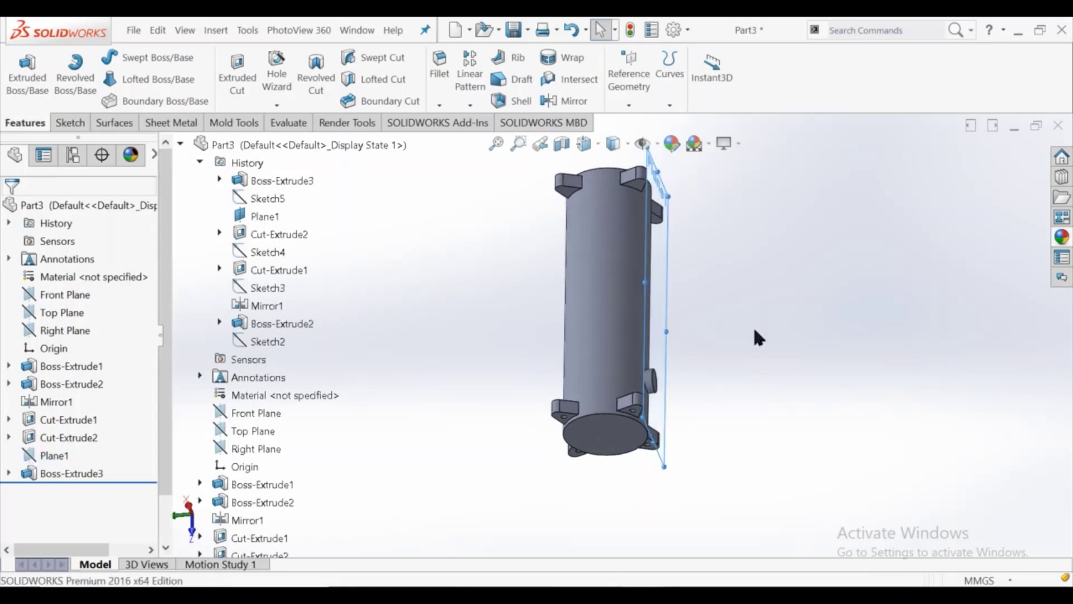
pyautogui.moveTo(743, 419)
pyautogui.mouseDown(button='middle')
pyautogui.moveTo(794, 219)
pyautogui.moveTo(625, 351)
pyautogui.moveTo(615, 325)
pyautogui.mouseUp(button='middle')
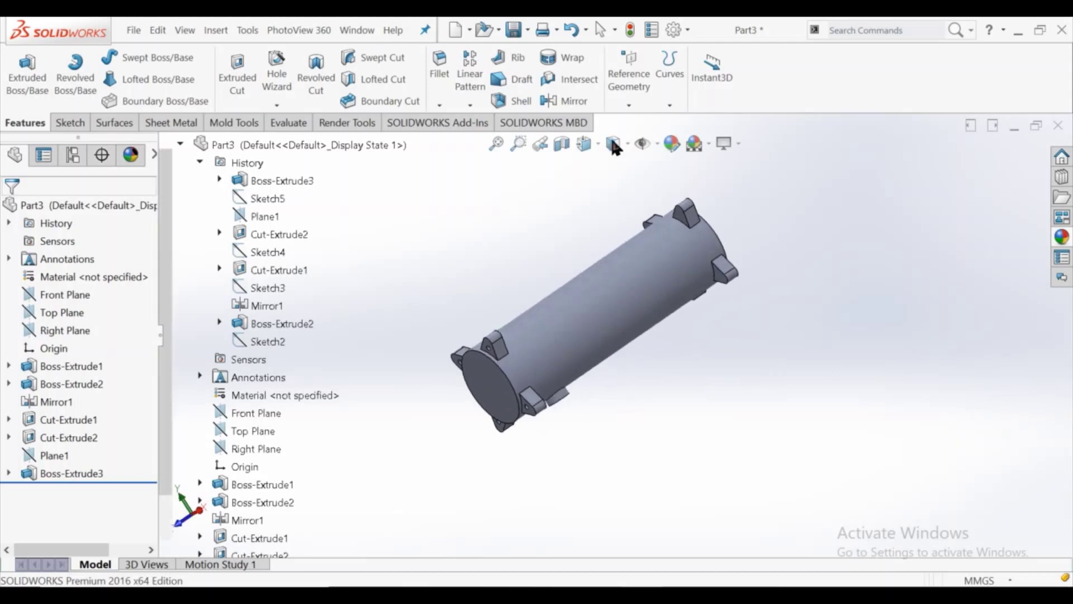
pyautogui.click(629, 104)
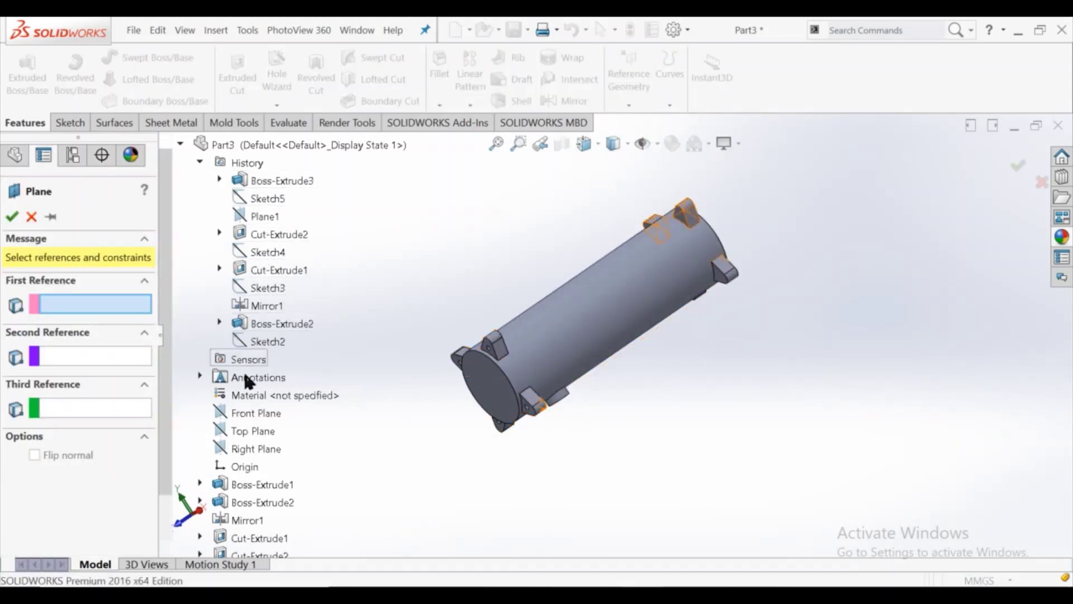
# - Create Plane2 offset 350 mm from the Right Plane and select it for sketching
pyautogui.click(254, 448)
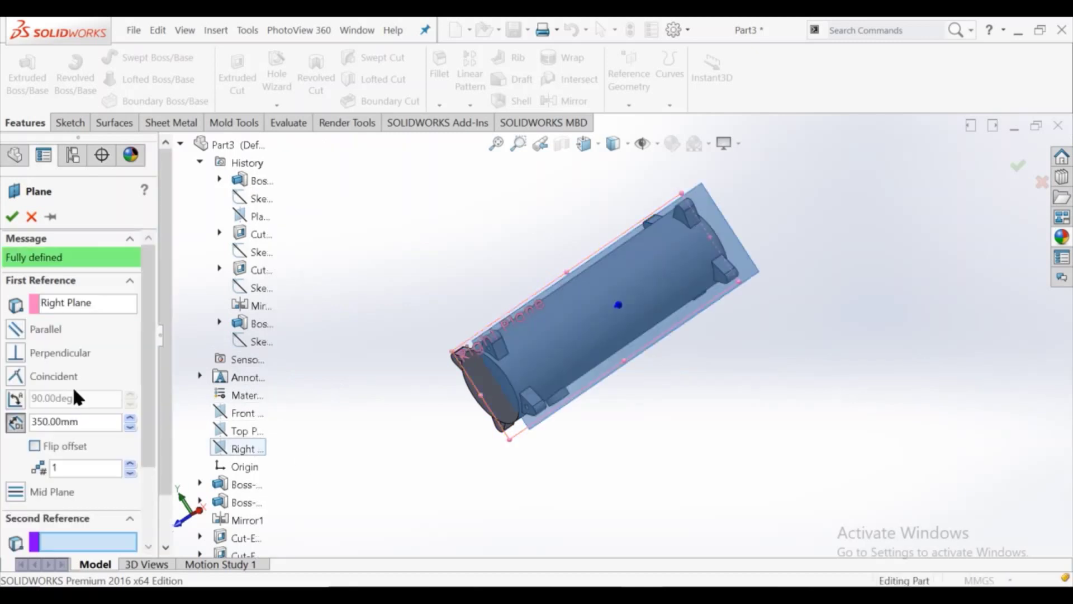
pyautogui.moveTo(412, 293); pyautogui.dragTo(478, 310, button='middle')
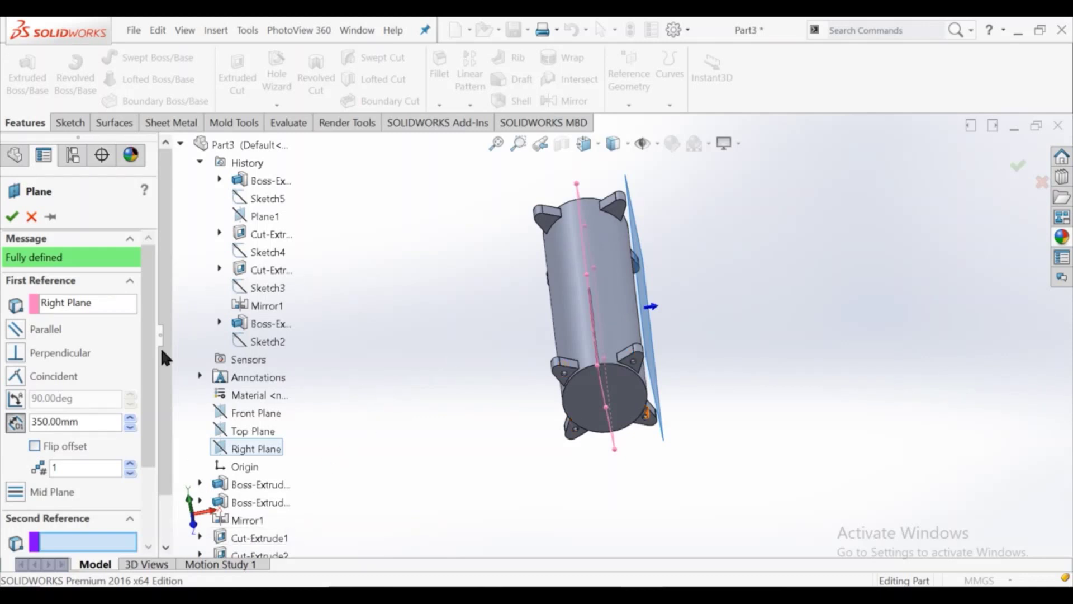
pyautogui.click(11, 216)
pyautogui.moveTo(446, 348); pyautogui.dragTo(641, 366, button='middle')
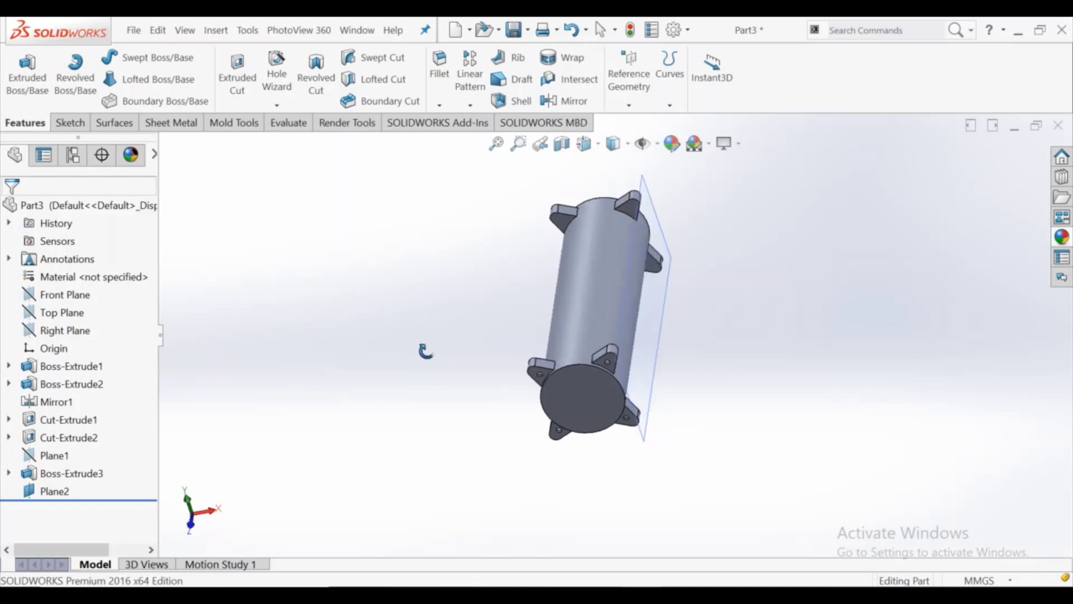
pyautogui.click(648, 348)
# - Start a sketch on Plane2, view it normal-to, and draw a circle on the vessel
pyautogui.click(702, 299)
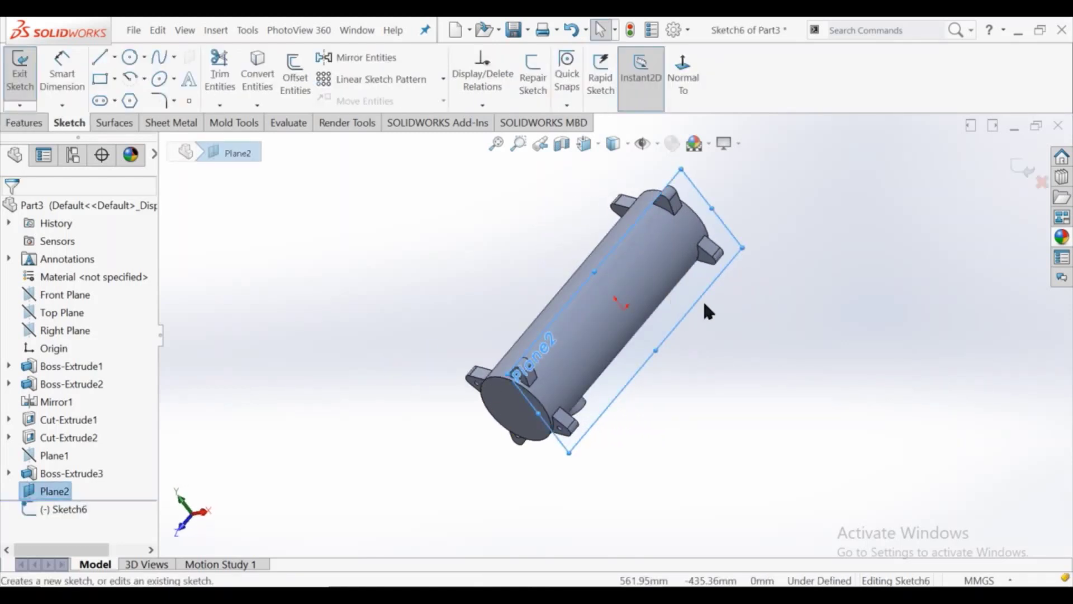
pyautogui.click(693, 85)
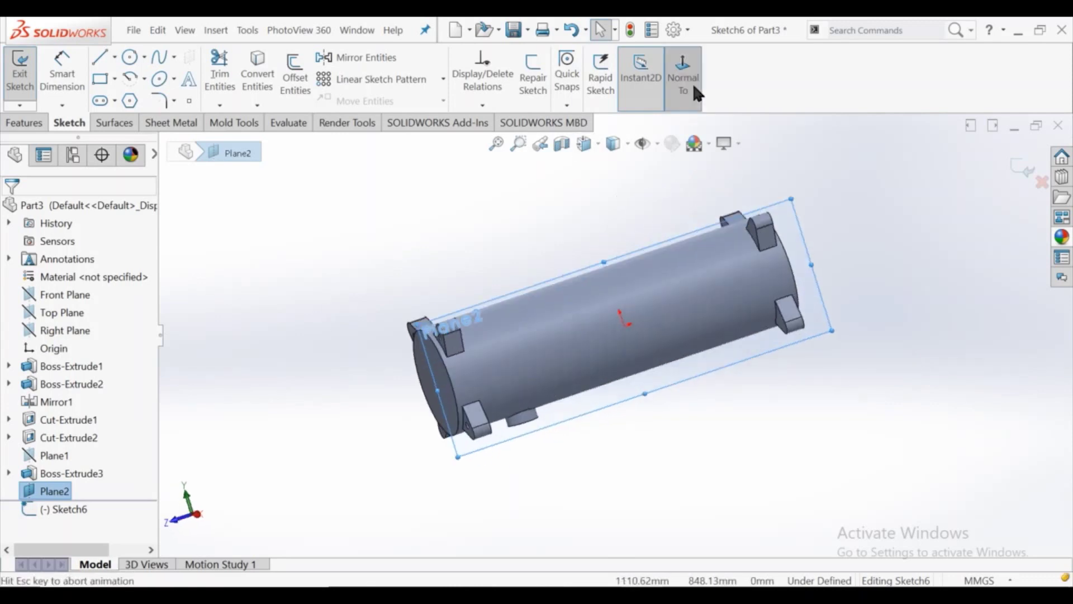
pyautogui.click(129, 57)
pyautogui.click(487, 333)
pyautogui.click(491, 355)
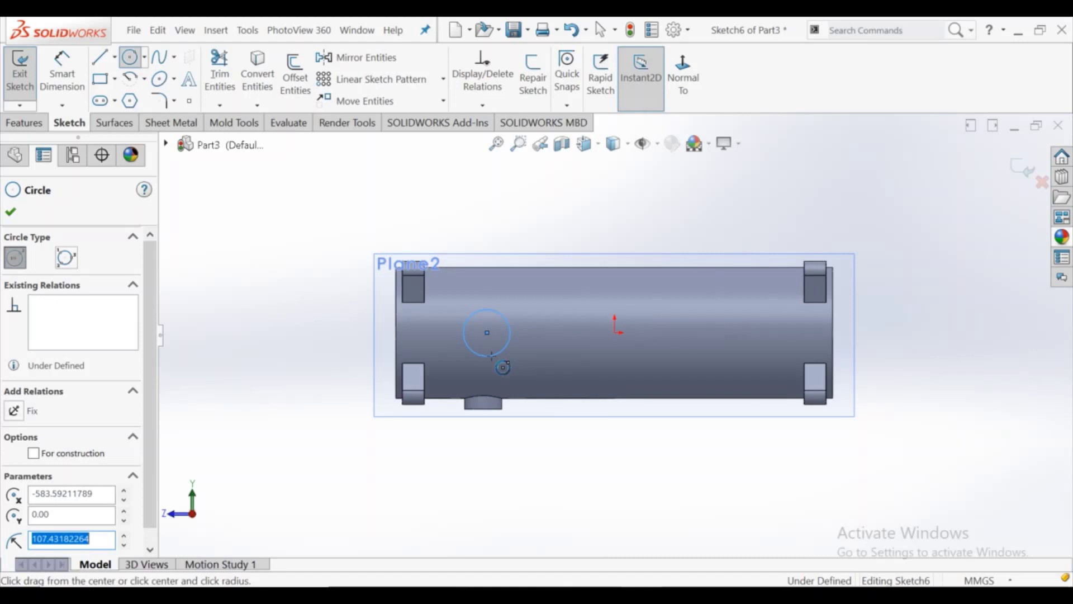
pyautogui.rightClick(286, 208)
pyautogui.click(305, 222)
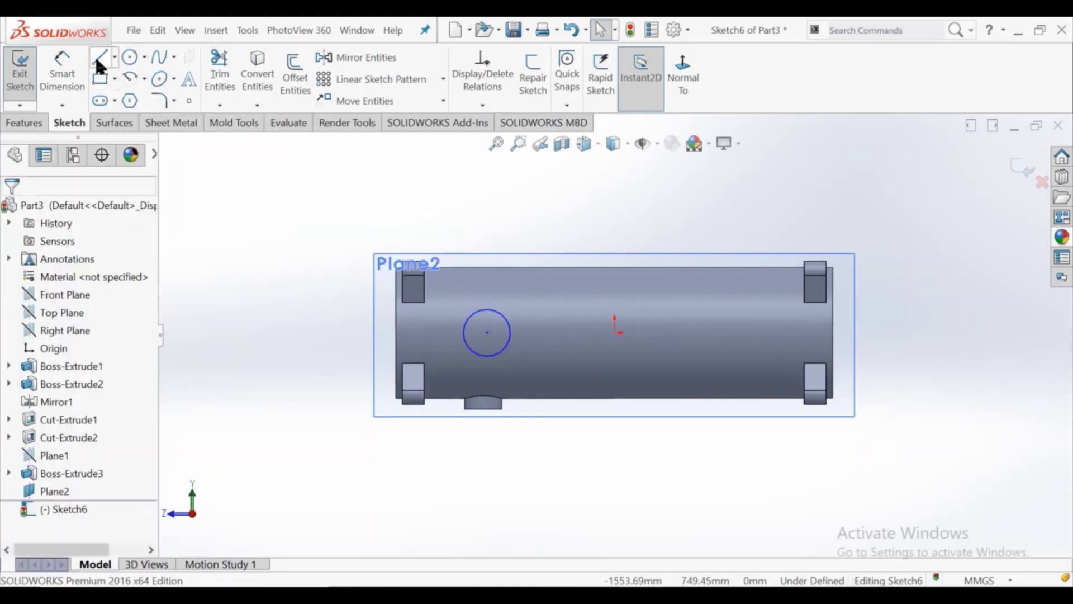
# - Draw a centerline from the vessel's left end to the circle centre
pyautogui.click(114, 56)
pyautogui.click(134, 86)
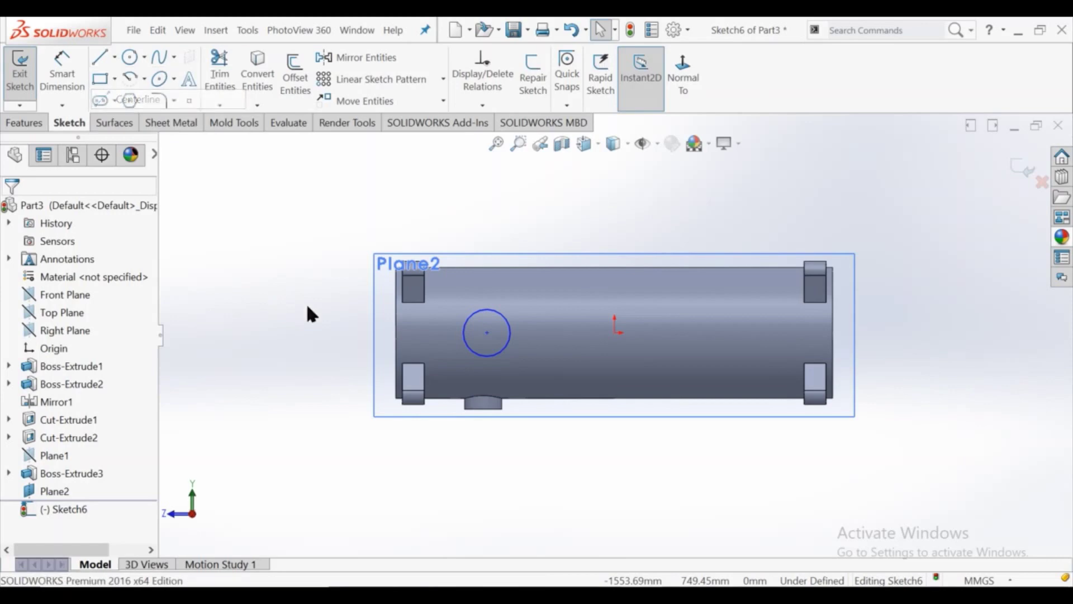
pyautogui.click(396, 332)
pyautogui.click(487, 332)
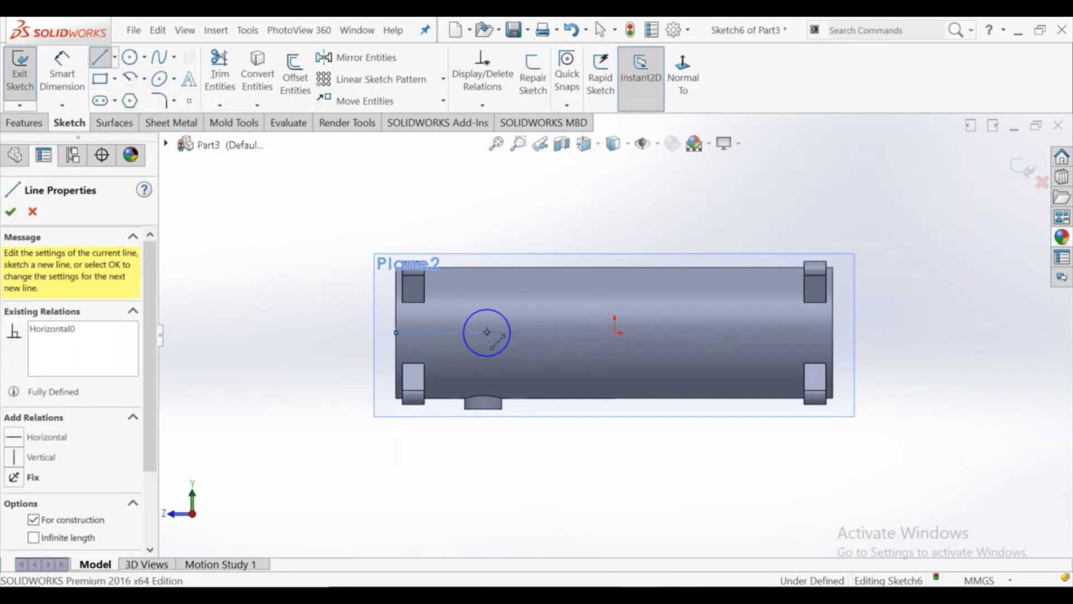
pyautogui.press('Escape')
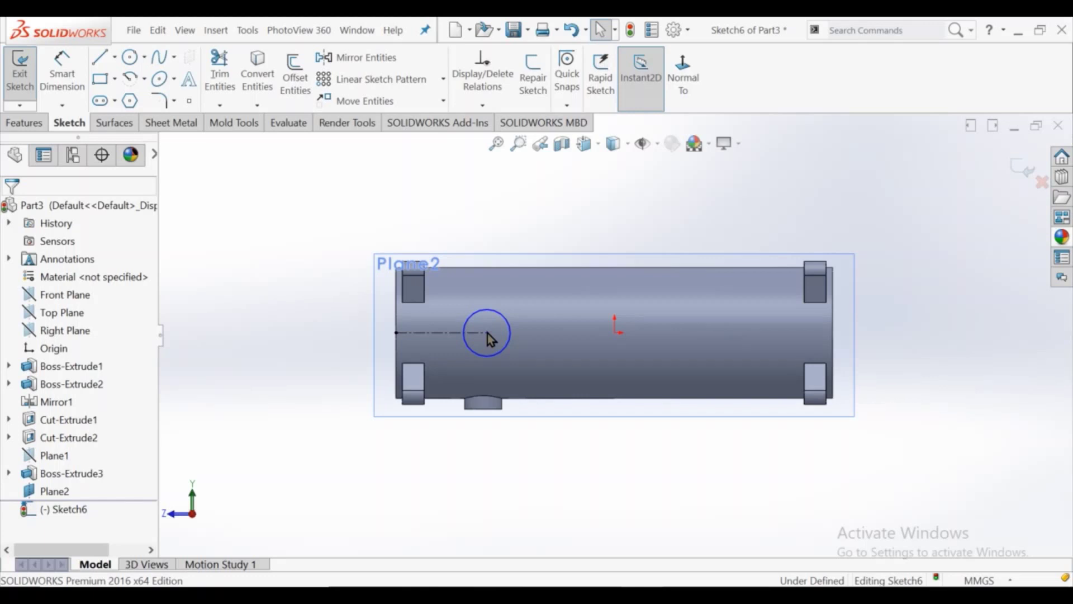
# - Dimension the centerline to 400 mm and the circle diameter to 200 mm
pyautogui.click(83, 93)
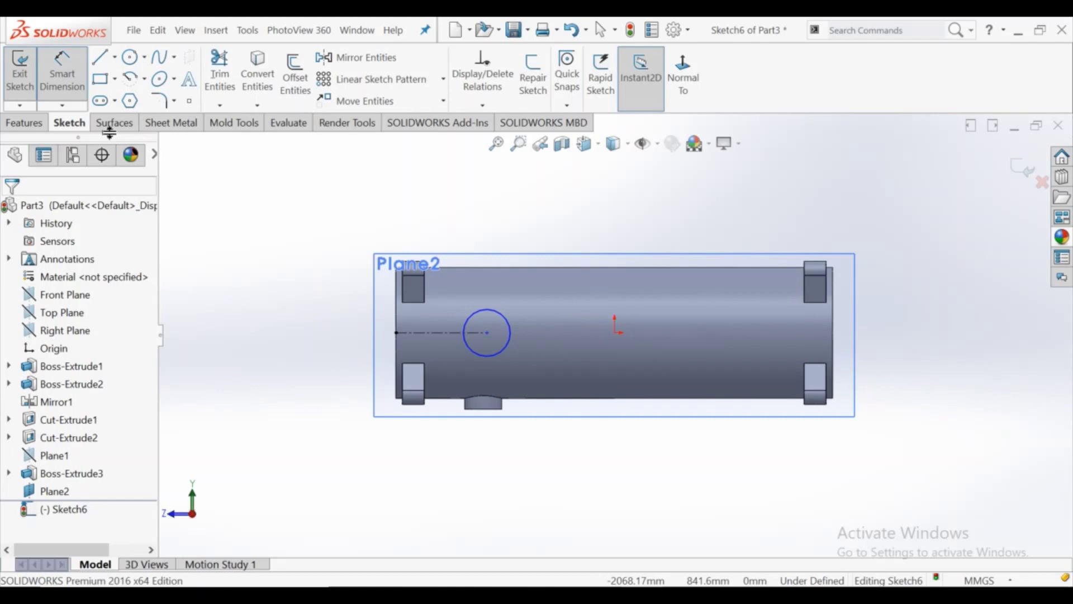
pyautogui.click(422, 332)
pyautogui.click(438, 478)
pyautogui.write('400')
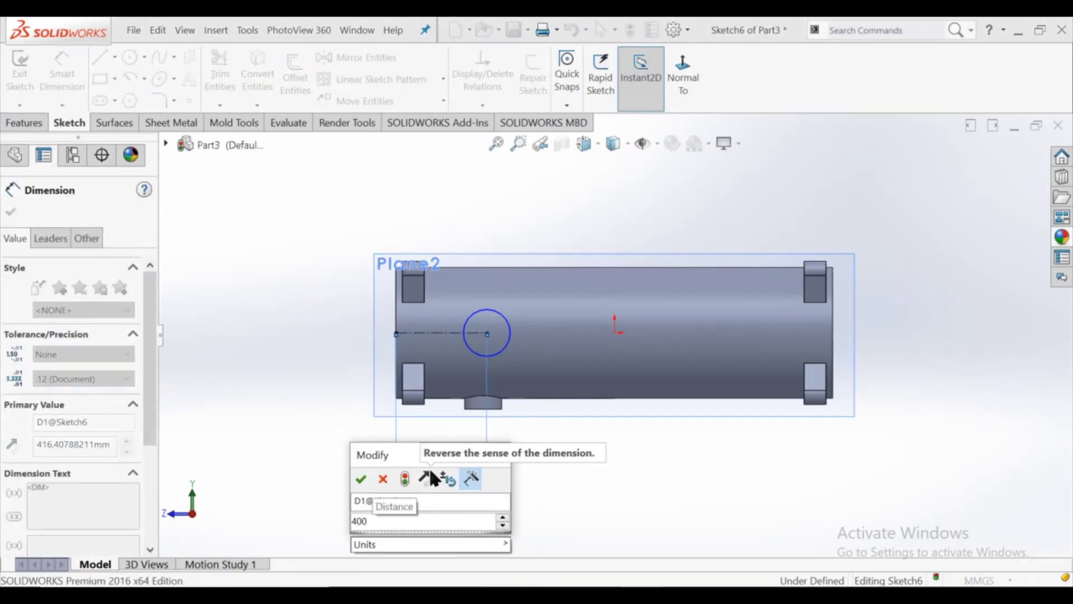
pyautogui.press('Return')
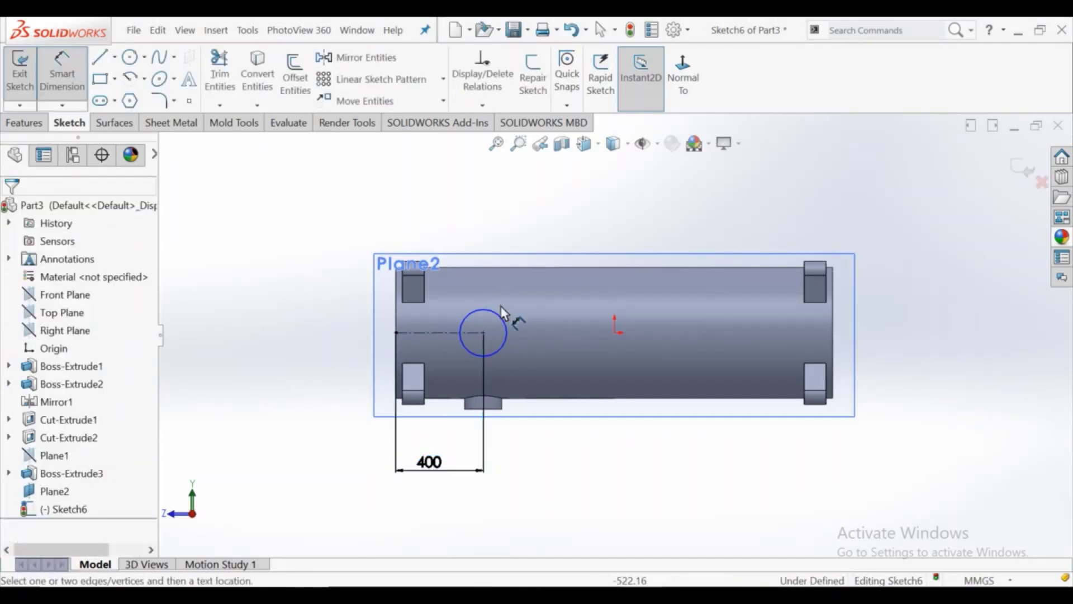
pyautogui.click(501, 314)
pyautogui.click(492, 211)
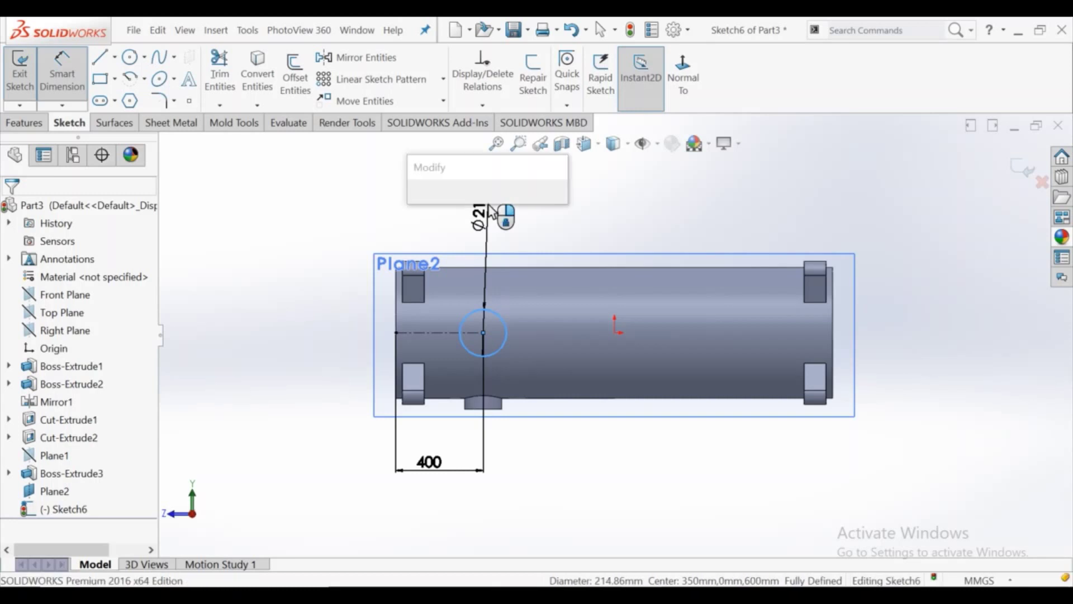
pyautogui.write('2')
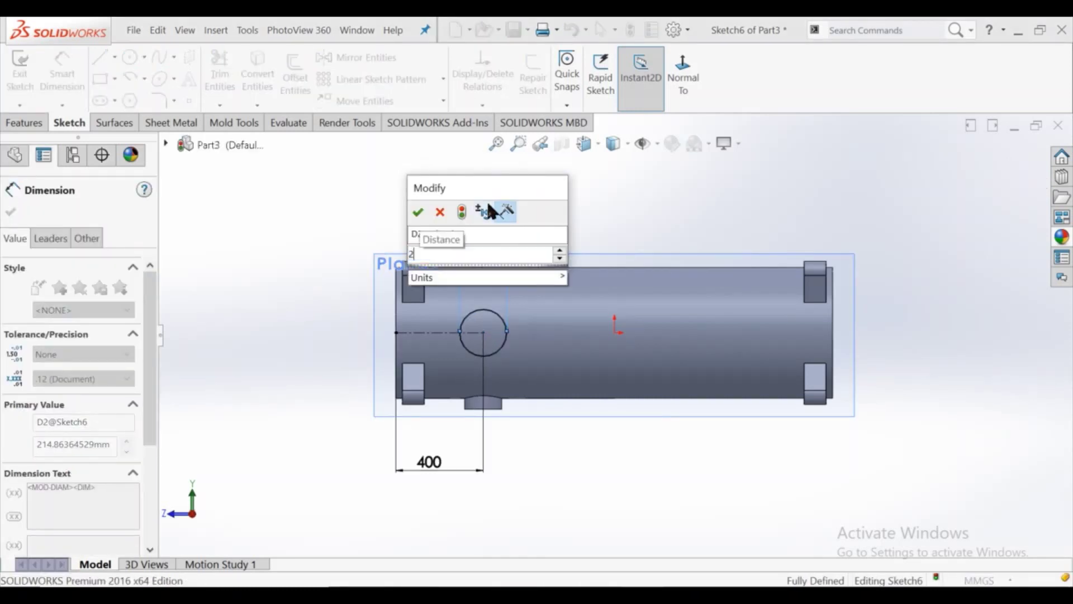
pyautogui.write('00')
pyautogui.press('Return')
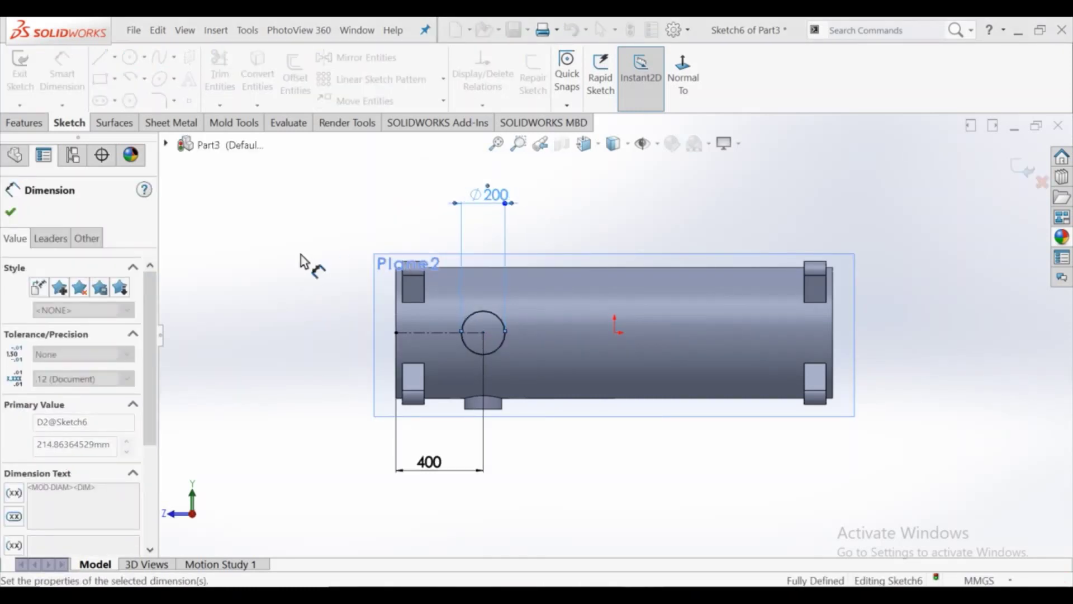
pyautogui.press('Escape')
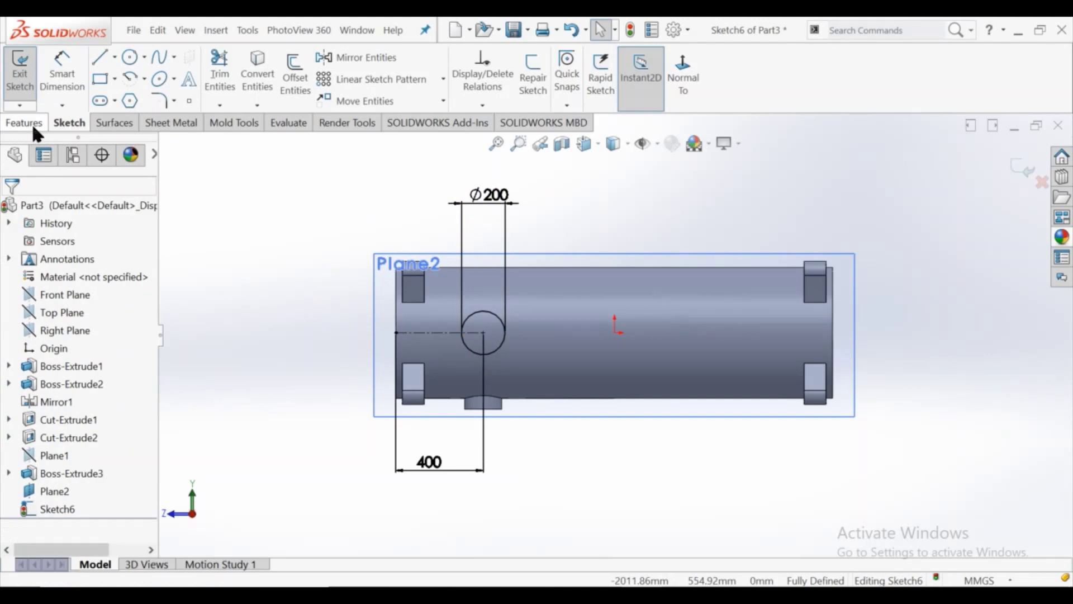
# - Extrude the Ø200 circle as a boss Up To Surface, ending at the vessel's cylindrical wall
pyautogui.click(32, 123)
pyautogui.moveTo(294, 270)
pyautogui.mouseDown(button='middle')
pyautogui.moveTo(348, 276)
pyautogui.moveTo(56, 154)
pyautogui.mouseUp(button='middle')
pyautogui.click(27, 73)
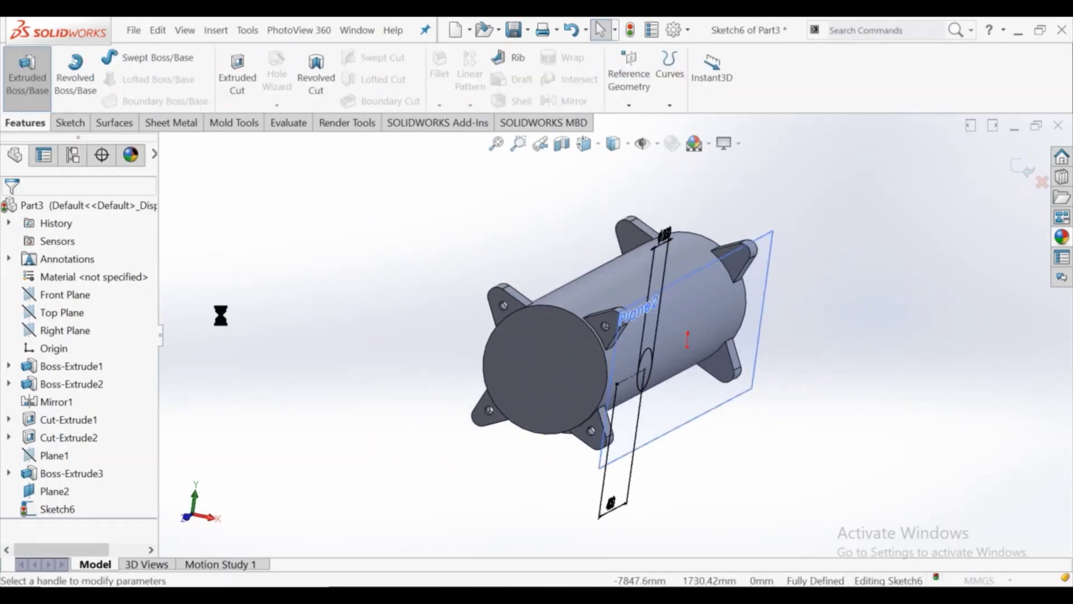
pyautogui.click(85, 300)
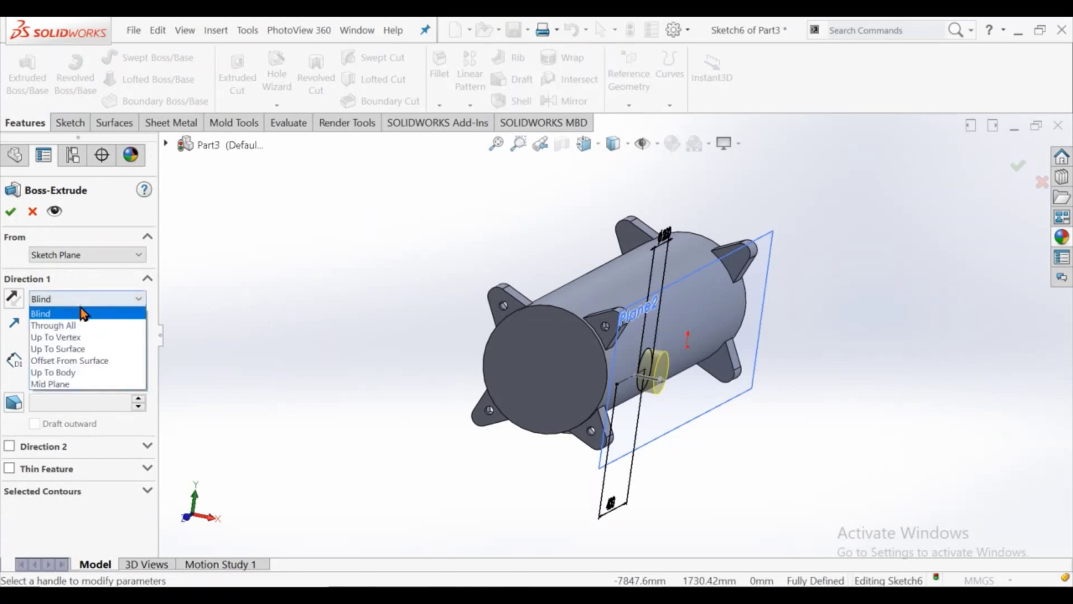
pyautogui.click(81, 351)
pyautogui.click(587, 413)
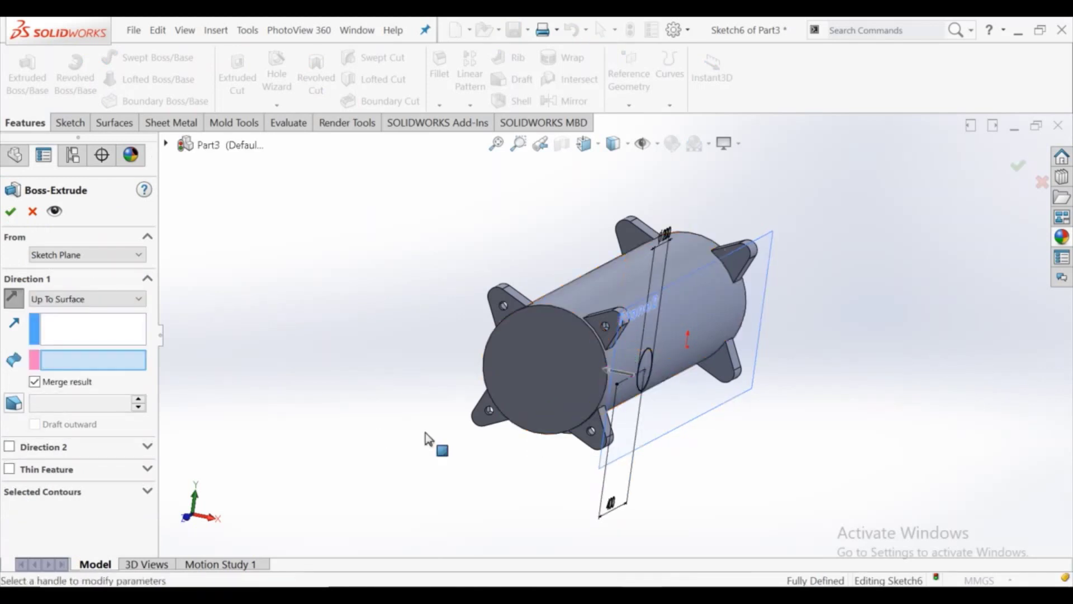
pyautogui.click(9, 211)
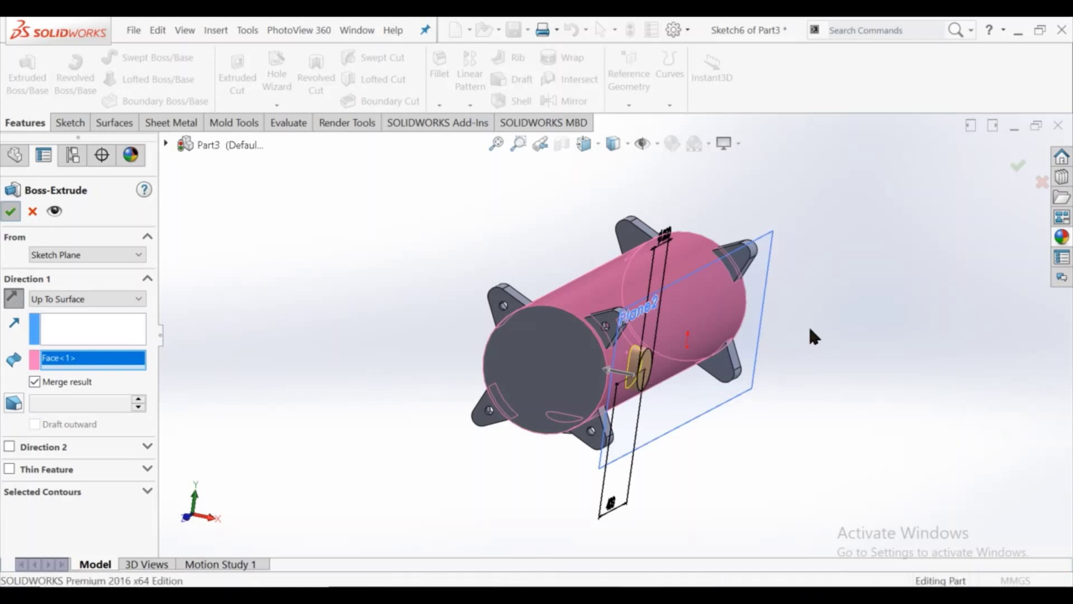
# - Hide Plane2 and start a new sketch on the boss's end face
pyautogui.click(763, 294)
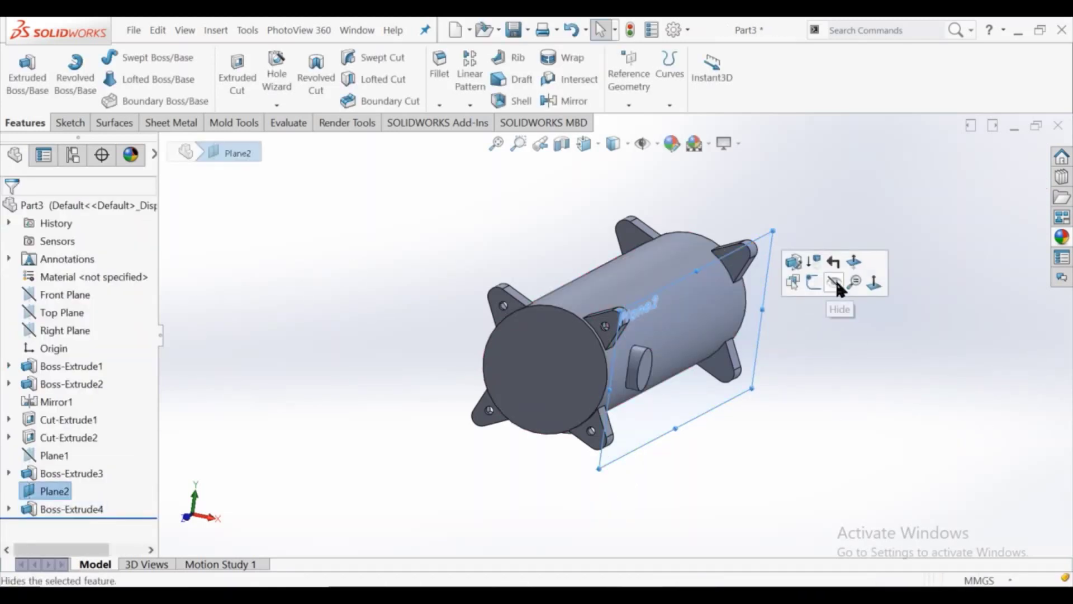
pyautogui.click(833, 280)
pyautogui.moveTo(790, 429)
pyautogui.mouseDown(button='middle')
pyautogui.moveTo(743, 441)
pyautogui.moveTo(568, 380)
pyautogui.mouseUp(button='middle')
pyautogui.click(566, 380)
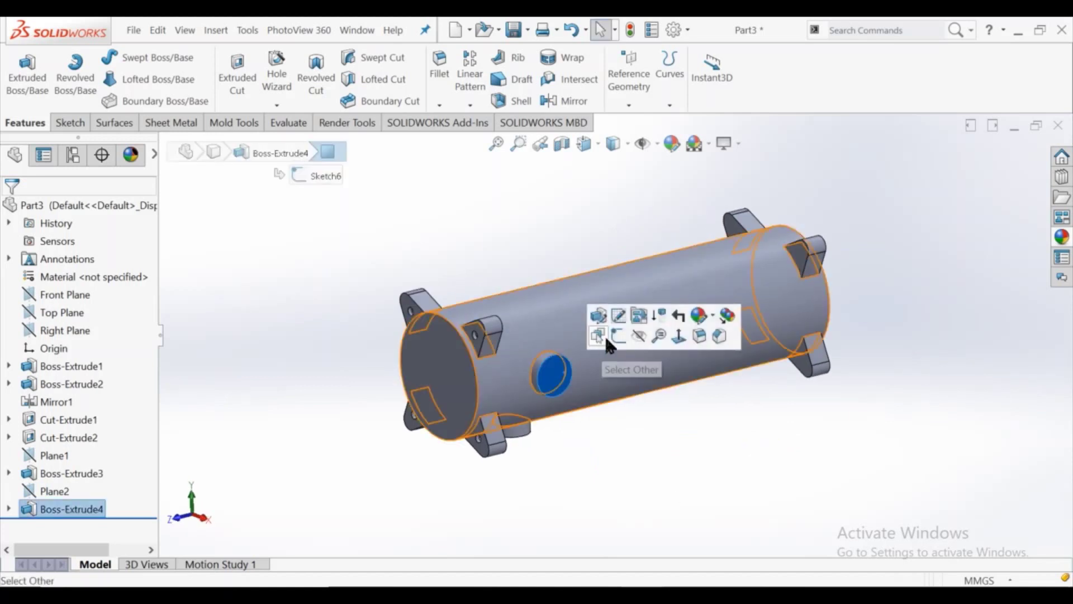
pyautogui.click(605, 334)
# - Draw a circle centred on the boss face and dimension its diameter to 40 mm
pyautogui.click(685, 93)
pyautogui.scroll(-3, 503, 331)
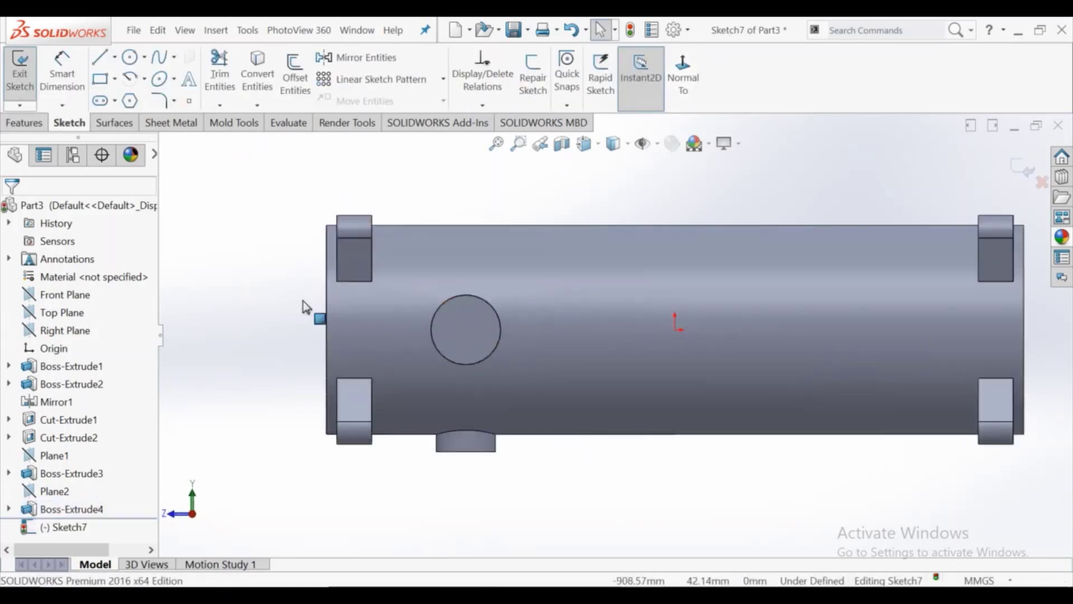
pyautogui.click(465, 330)
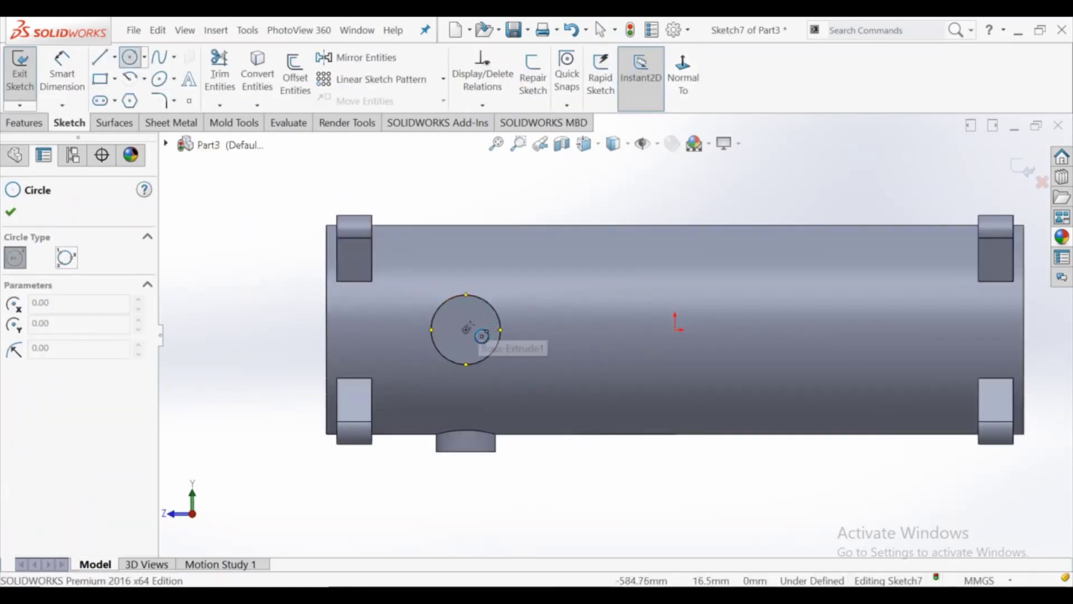
pyautogui.rightClick(475, 339)
pyautogui.click(497, 352)
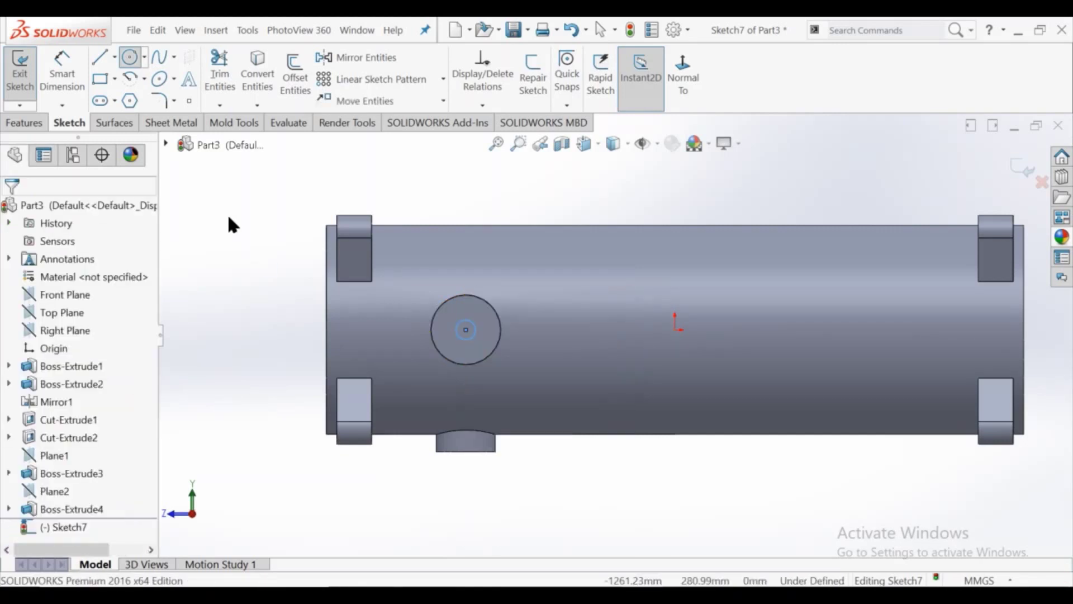
pyautogui.click(63, 70)
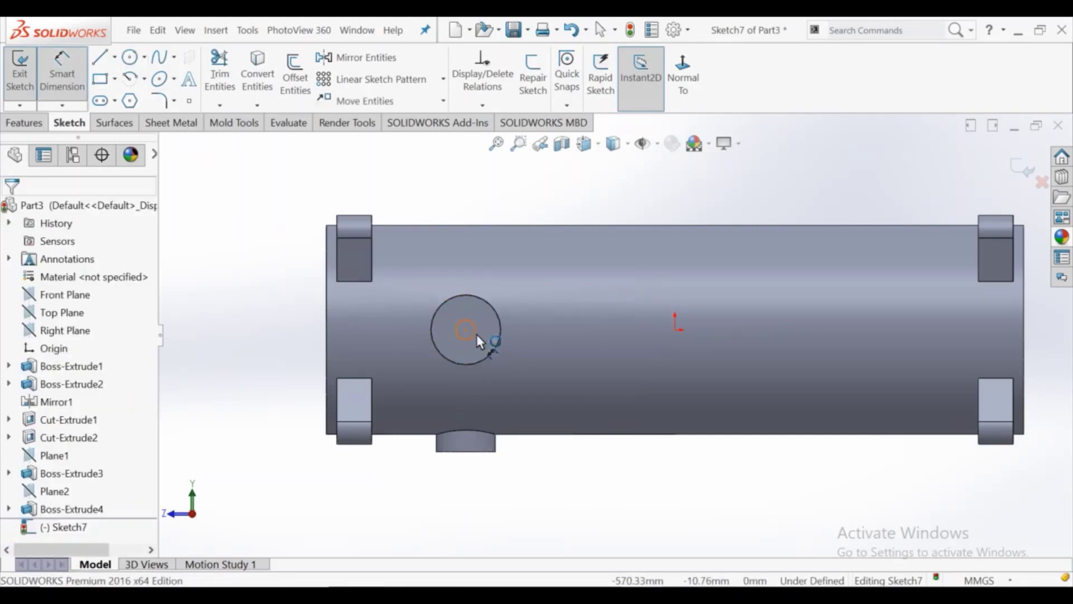
pyautogui.click(499, 341)
pyautogui.click(529, 299)
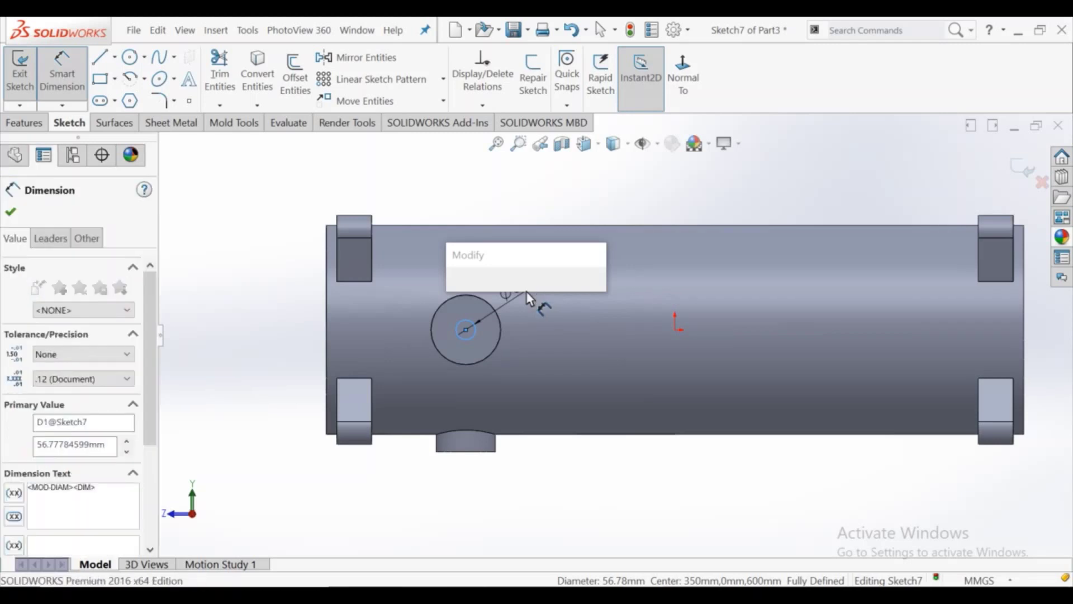
pyautogui.write('40')
pyautogui.press('Return')
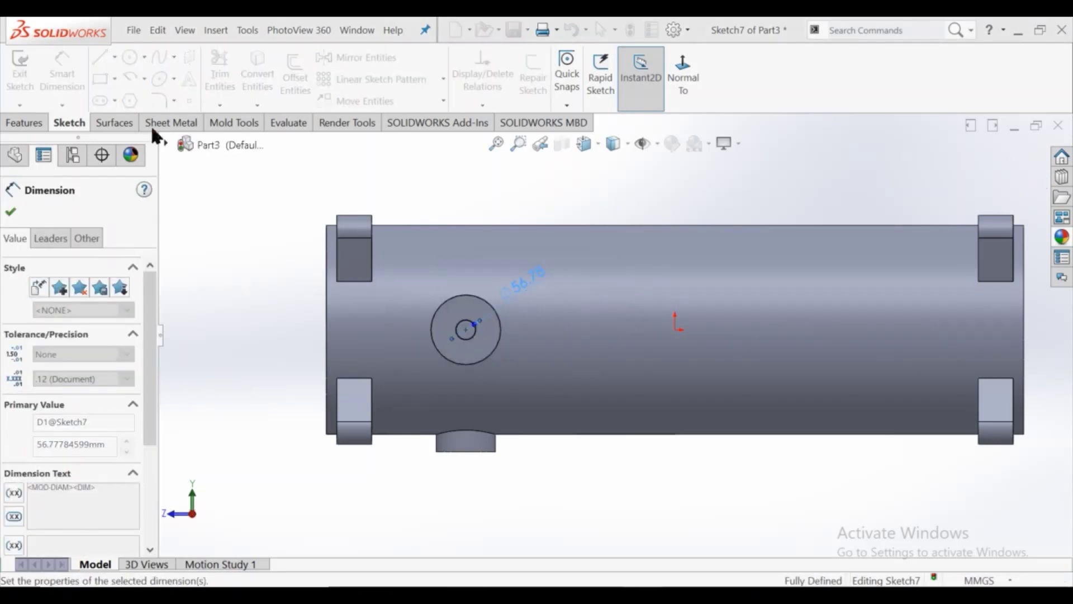
pyautogui.press('Escape')
pyautogui.click(40, 124)
# - Cut the Ø40 circle into the boss as a 15 mm blind extruded cut
pyautogui.click(237, 75)
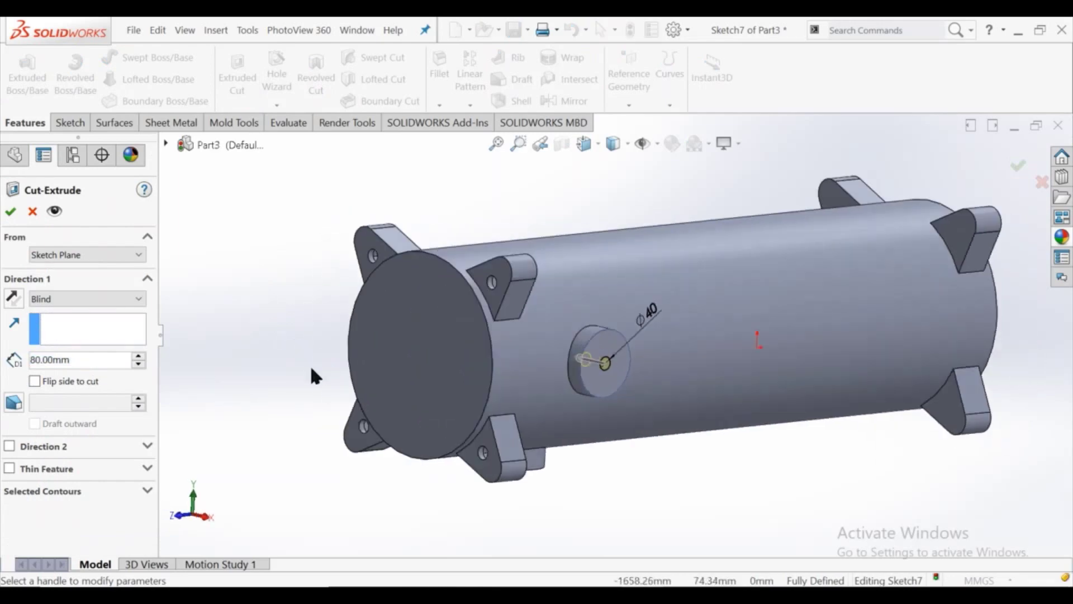
pyautogui.moveTo(71, 360); pyautogui.dragTo(18, 367)
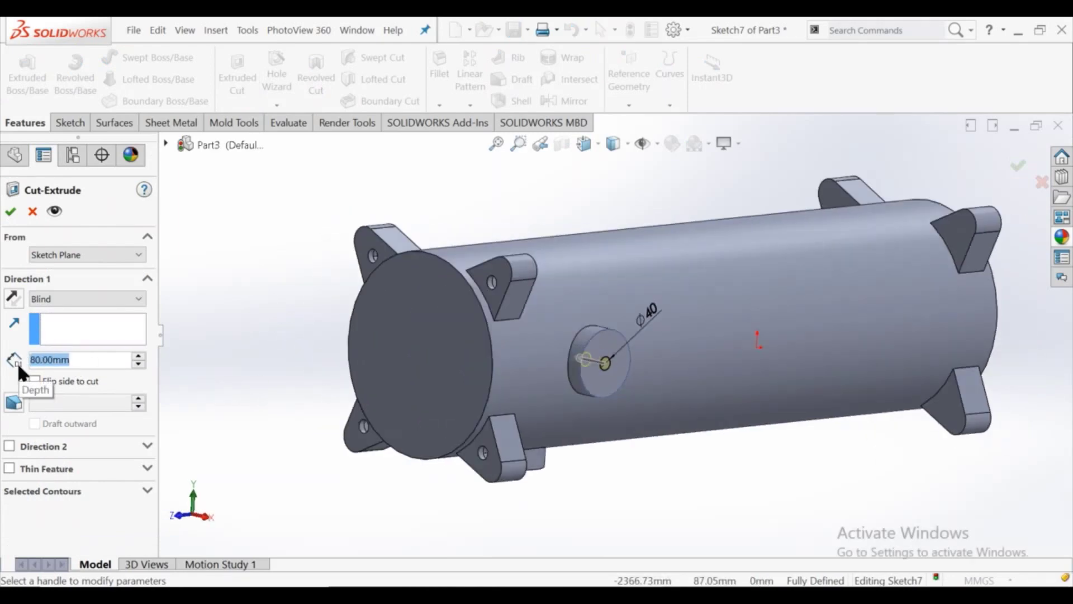
pyautogui.write('1')
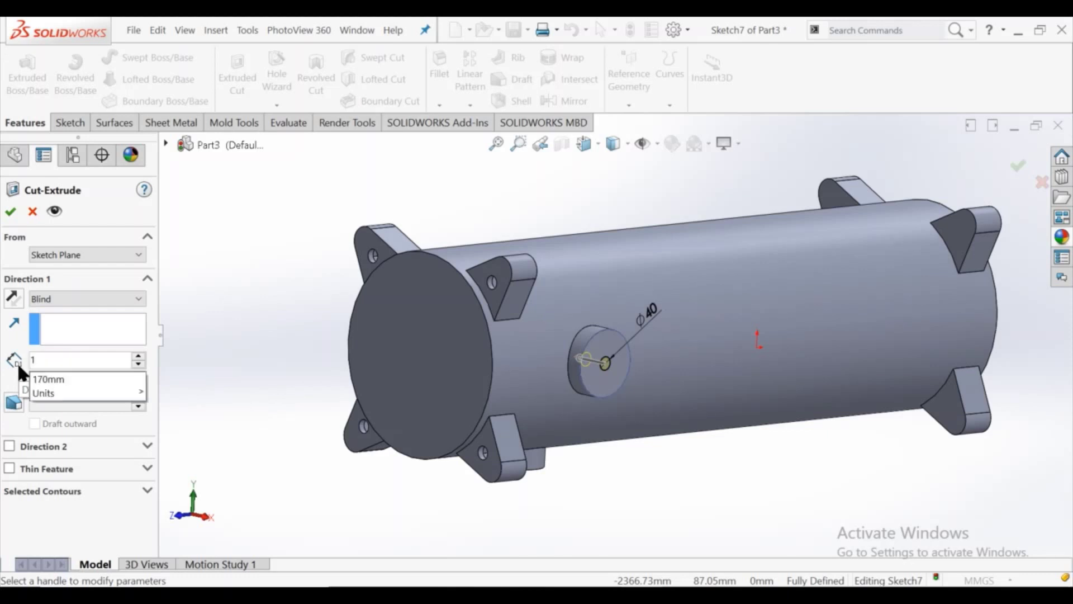
pyautogui.write('5')
pyautogui.press('Return')
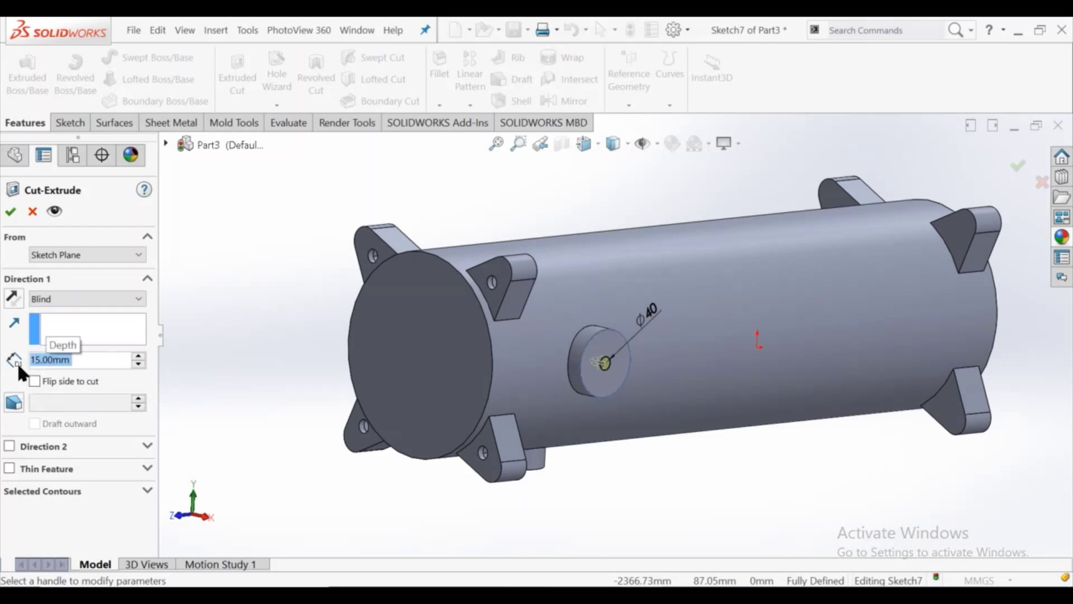
pyautogui.click(10, 212)
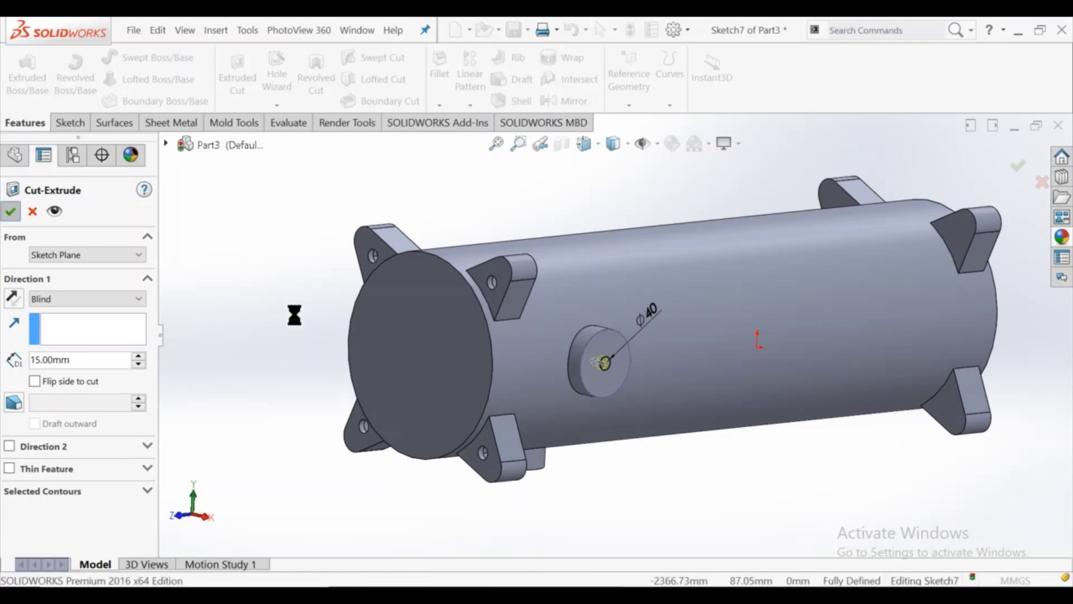
# - Fillet the boss hole's edge with a 10 mm radius, then fit the part in view
pyautogui.click(444, 92)
pyautogui.scroll(-3, 586, 392)
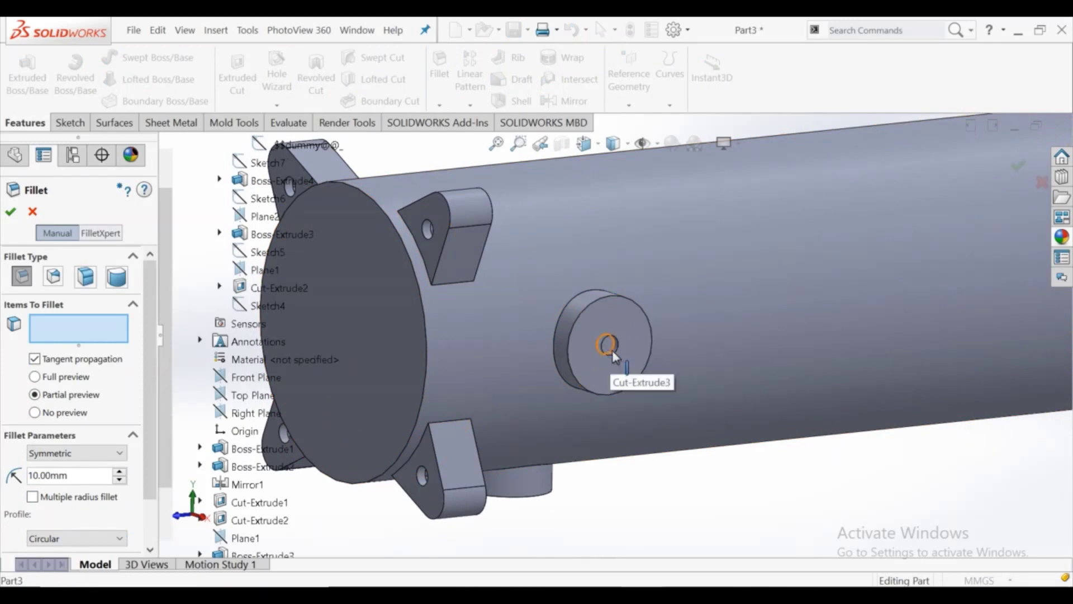
pyautogui.click(612, 350)
pyautogui.click(9, 215)
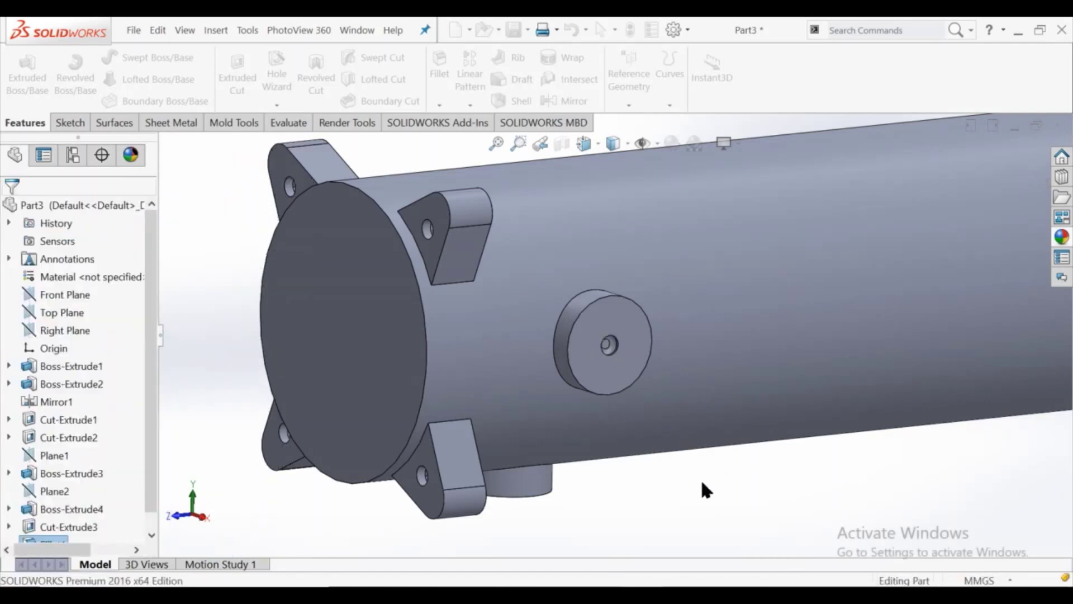
pyautogui.press('f')
pyautogui.moveTo(755, 367); pyautogui.dragTo(677, 356, button='middle')
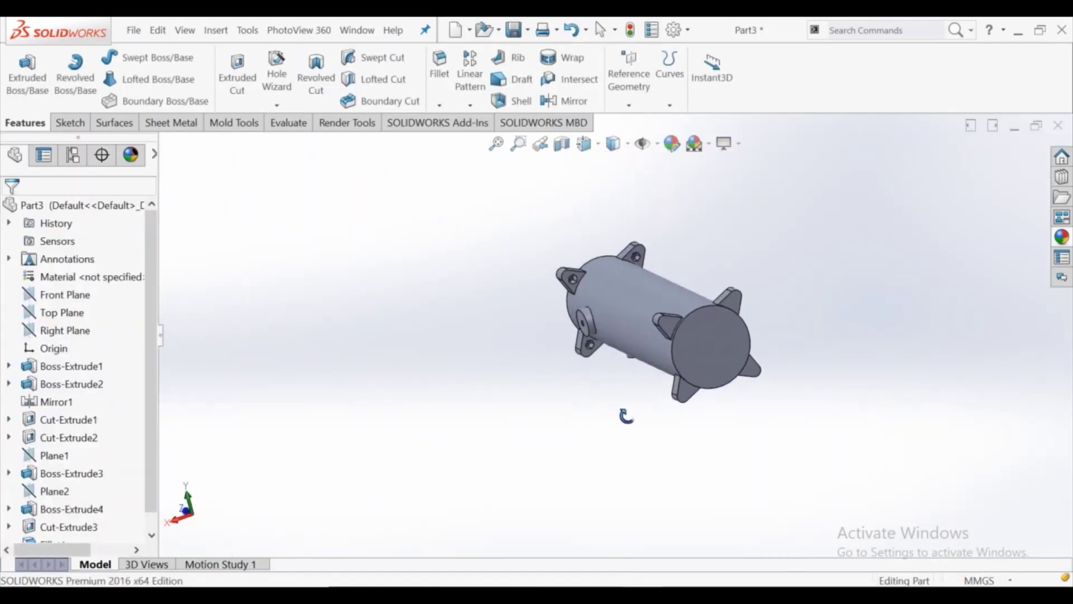
# - Create Plane3 offset 500 mm from the Top Plane and start a sketch on it
pyautogui.scroll(-2, 677, 354)
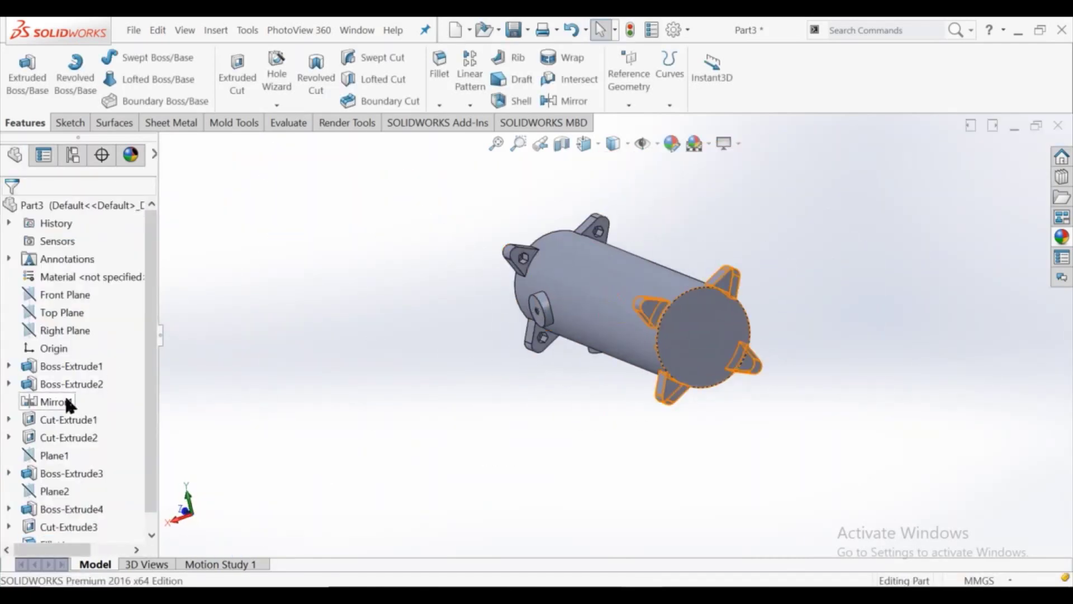
pyautogui.click(64, 313)
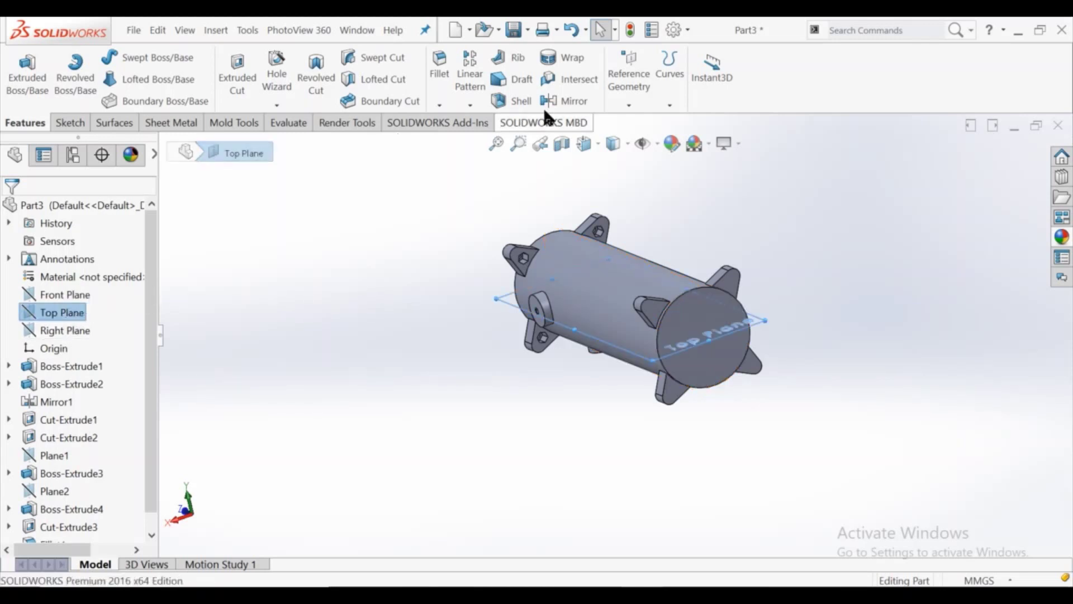
pyautogui.click(630, 105)
pyautogui.click(640, 122)
pyautogui.write('500')
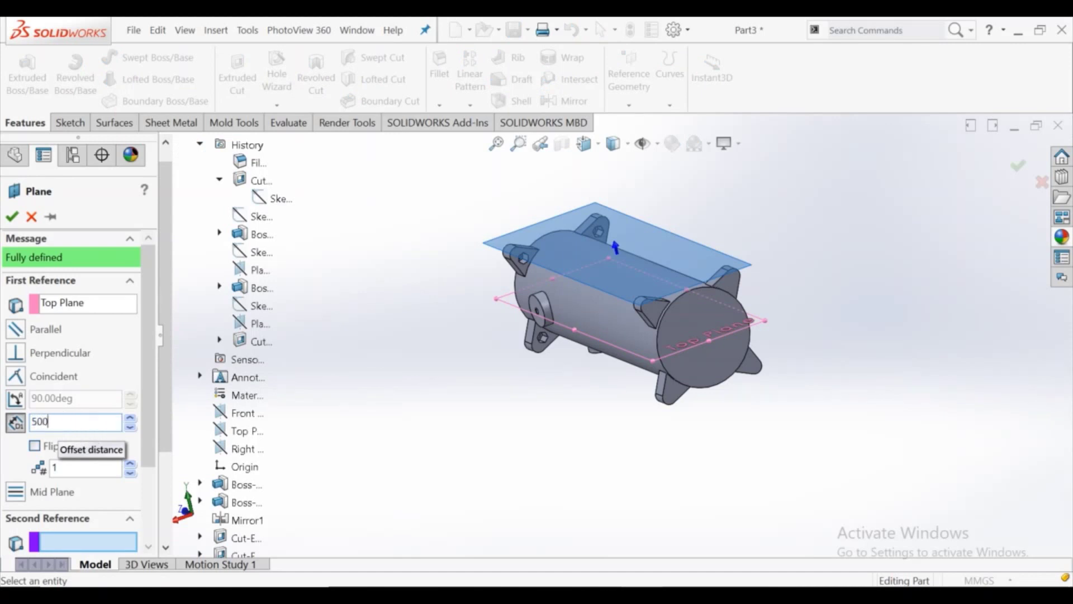
pyautogui.press('Return')
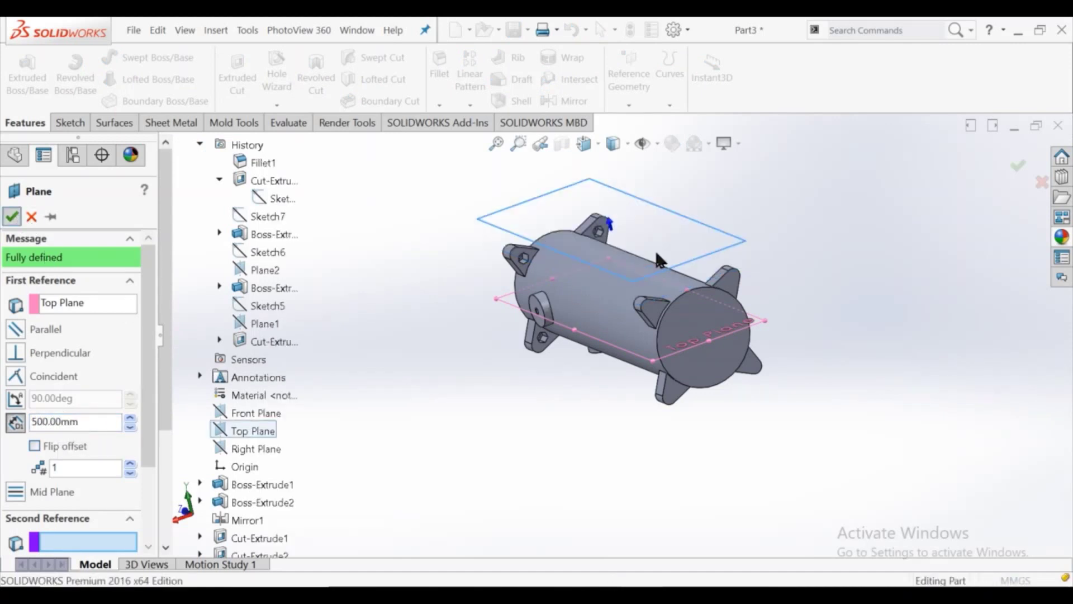
pyautogui.press('Return')
pyautogui.click(747, 197)
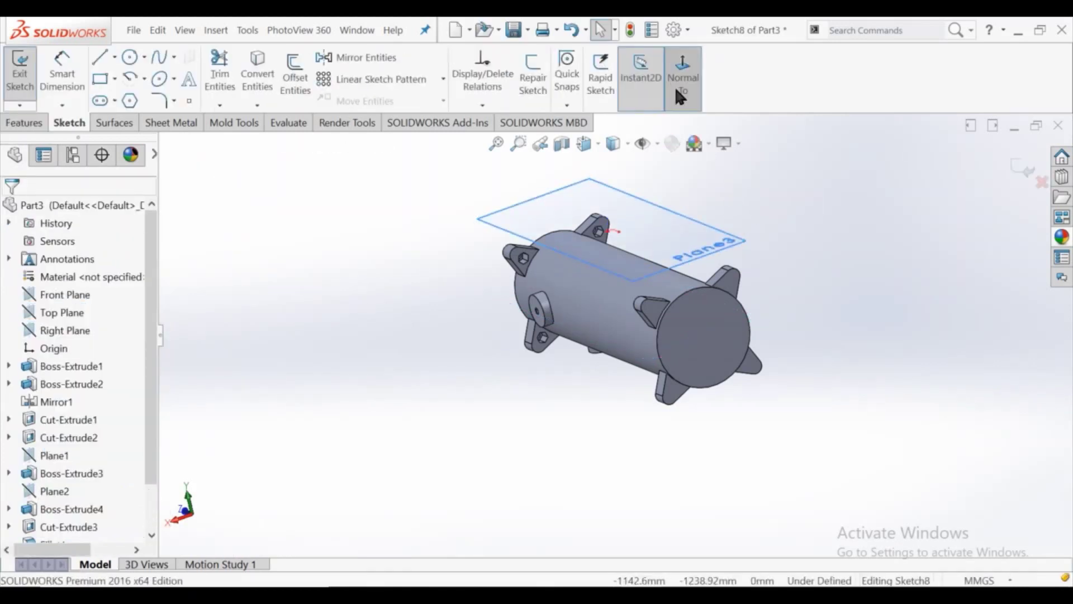
# - View Plane3 normal-to and draw a vertical centerline from the vessel's top edge
pyautogui.click(677, 91)
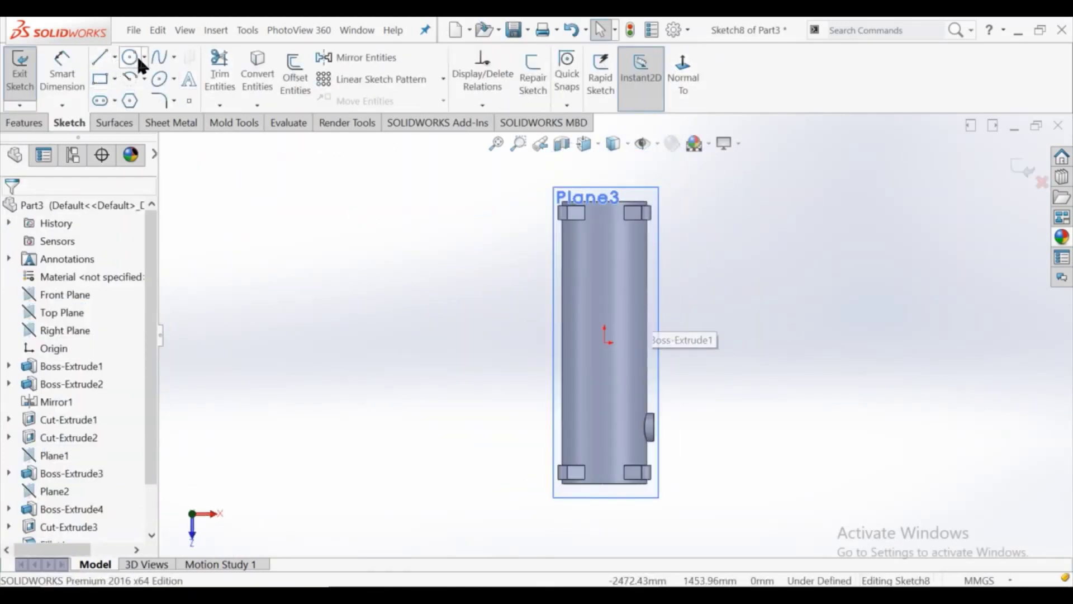
pyautogui.click(114, 56)
pyautogui.click(114, 98)
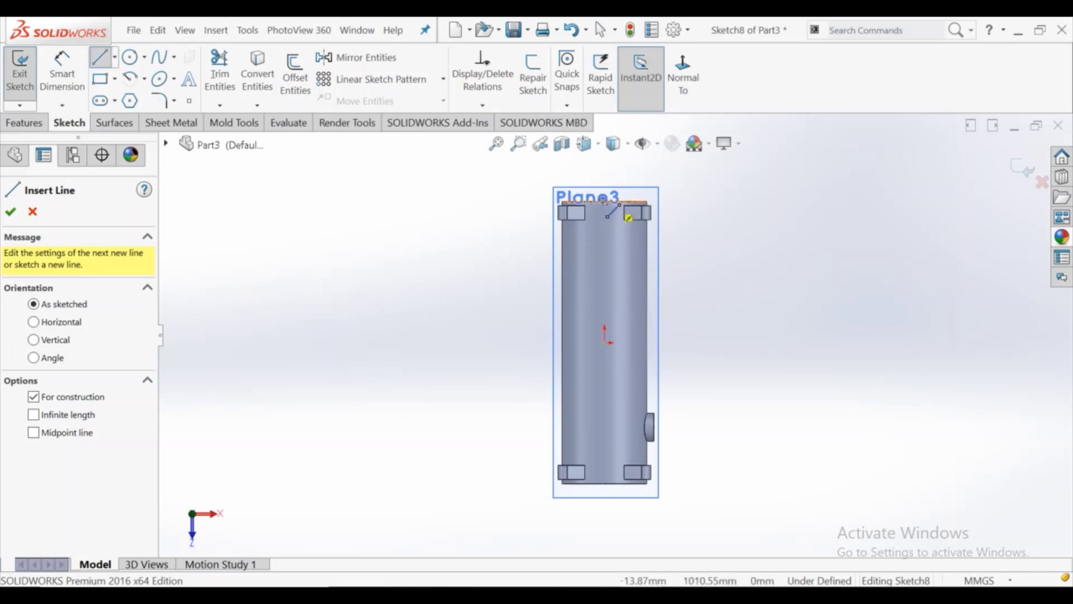
pyautogui.click(605, 203)
pyautogui.click(605, 289)
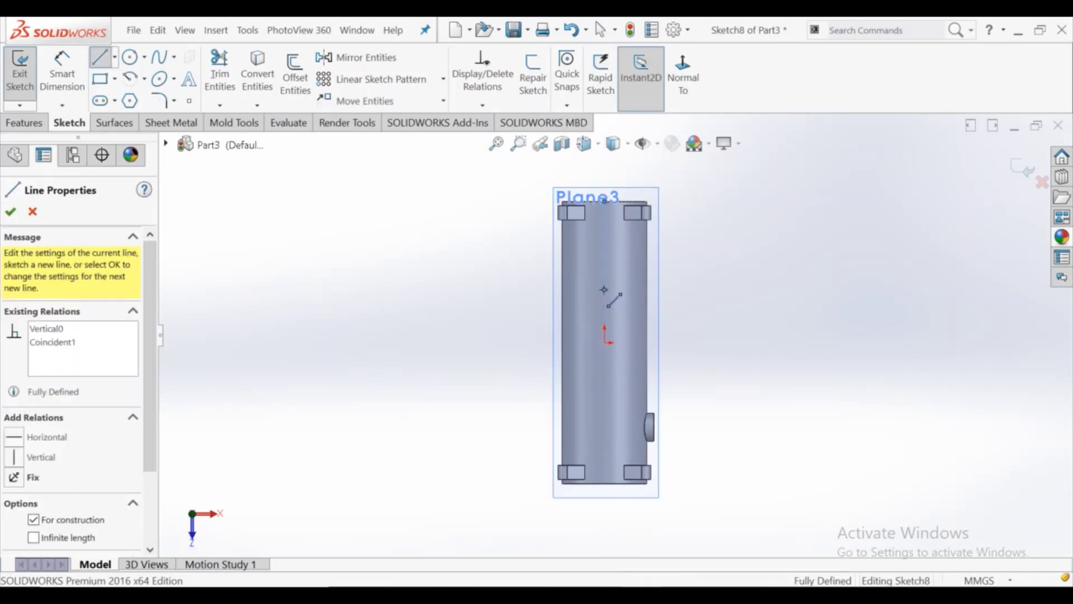
pyautogui.press('Escape')
# - Draw a centre-radius circle at the centerline's end and dimension it Ø500 mm
pyautogui.click(144, 56)
pyautogui.click(146, 79)
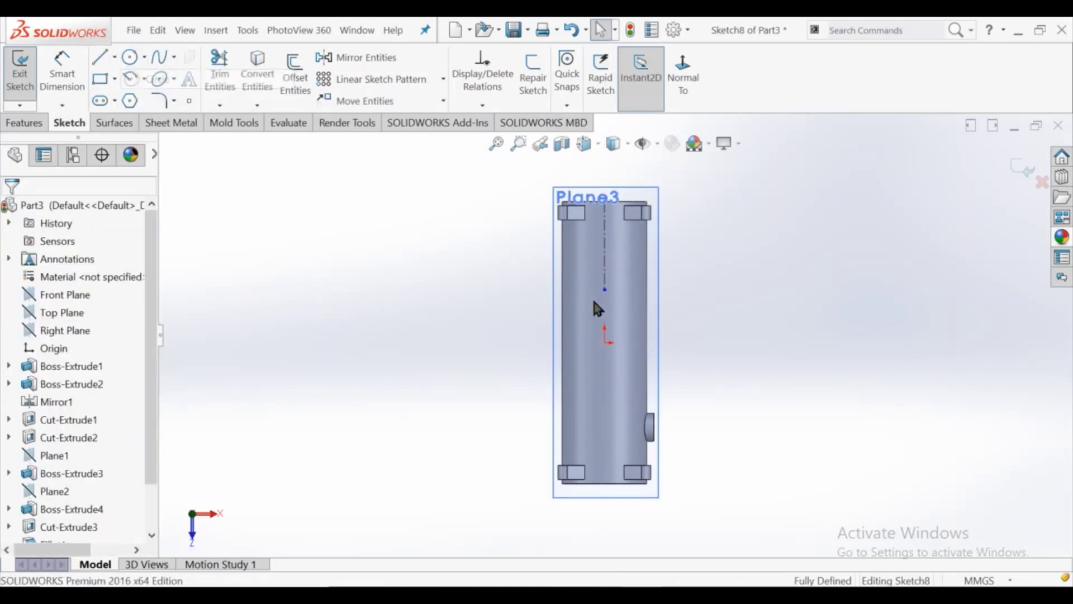
pyautogui.click(605, 289)
pyautogui.click(646, 289)
pyautogui.press('Escape')
pyautogui.press('d')
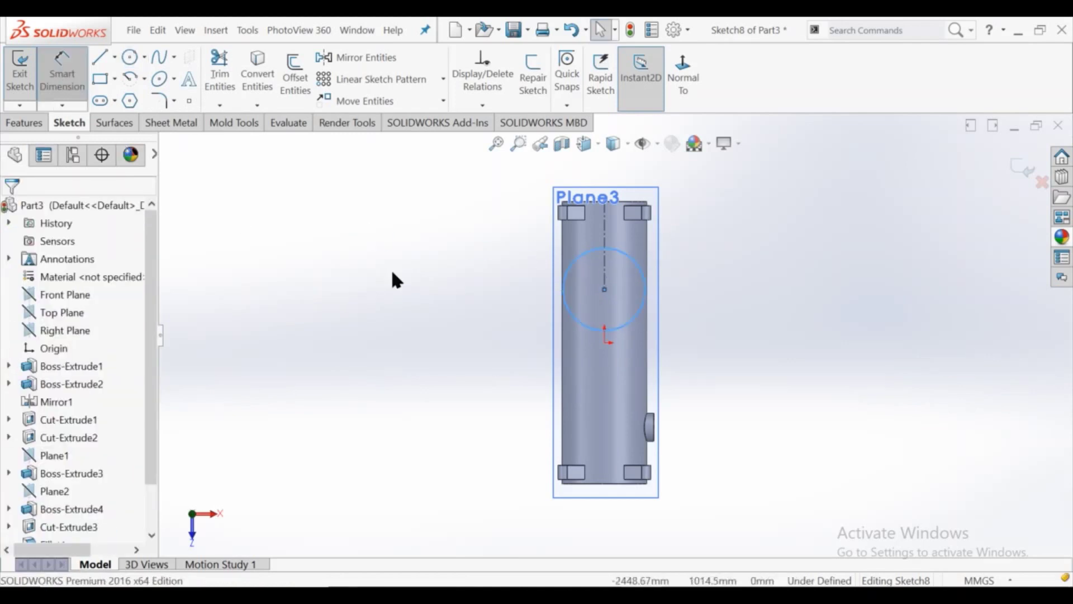
pyautogui.click(575, 260)
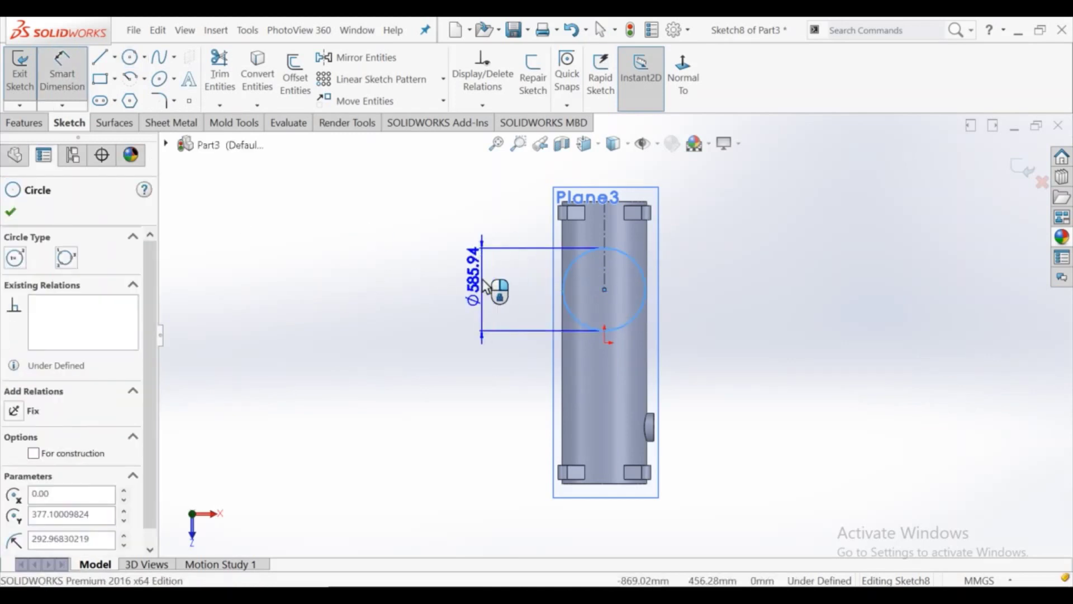
pyautogui.click(484, 285)
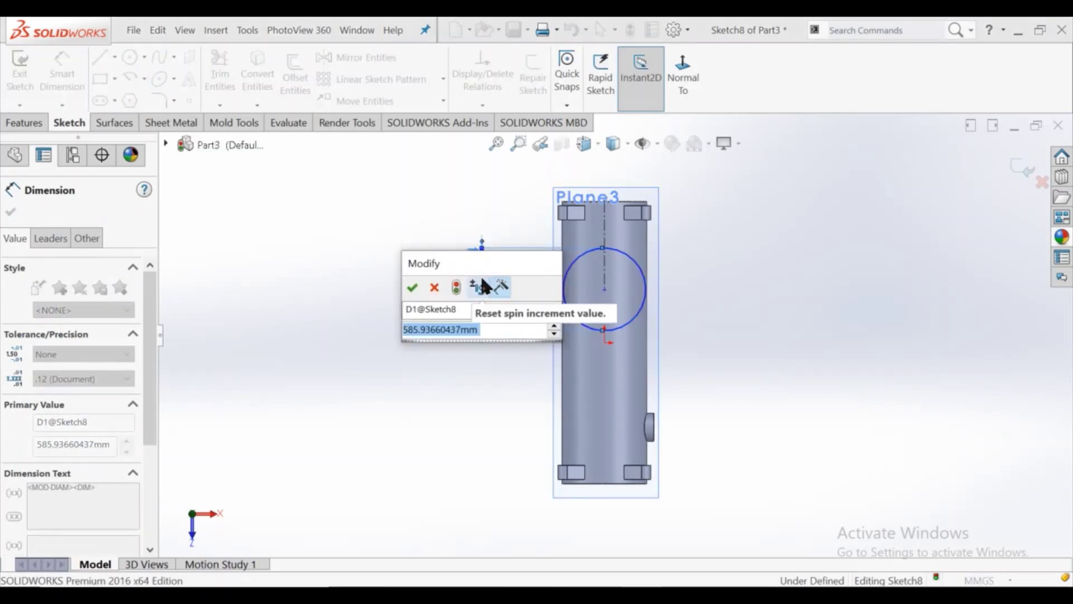
pyautogui.write('500')
pyautogui.press('Return')
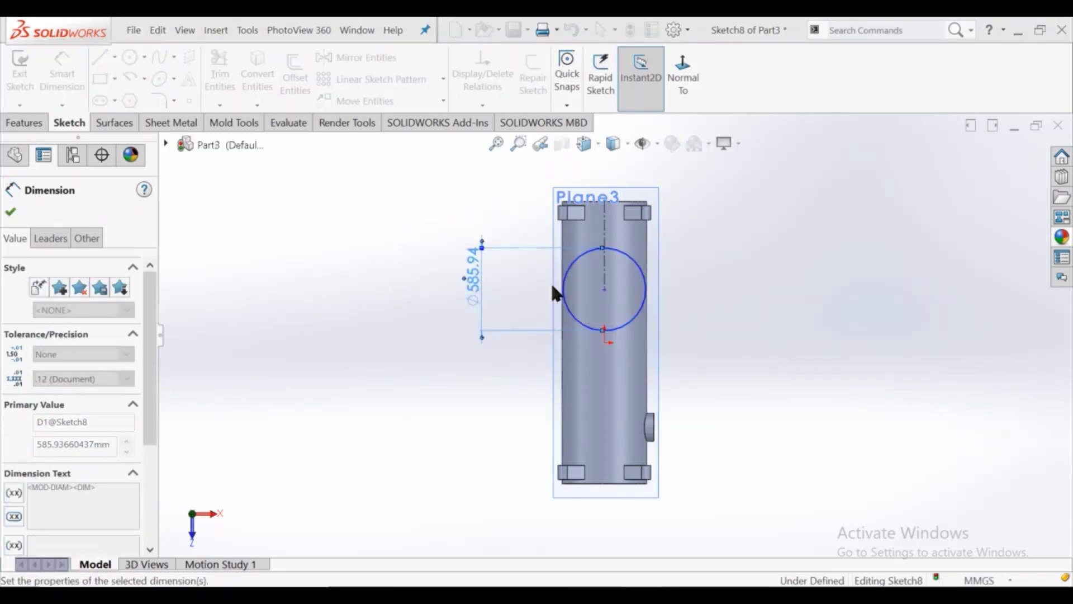
pyautogui.click(372, 237)
# - Dimension the centerline length to 750 mm
pyautogui.doubleClick(603, 246)
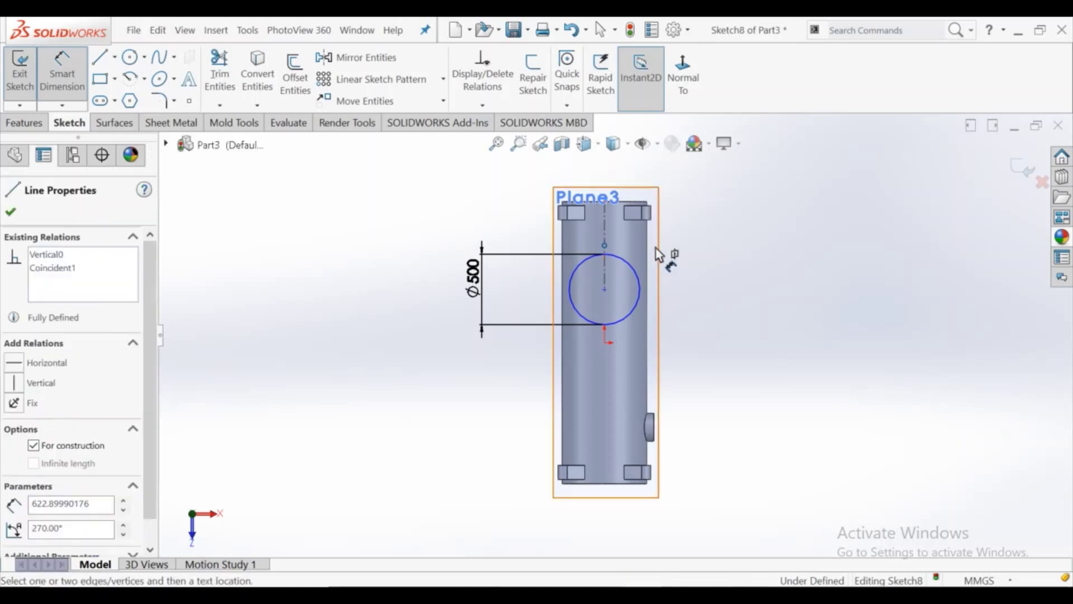
pyautogui.click(604, 233)
pyautogui.click(709, 257)
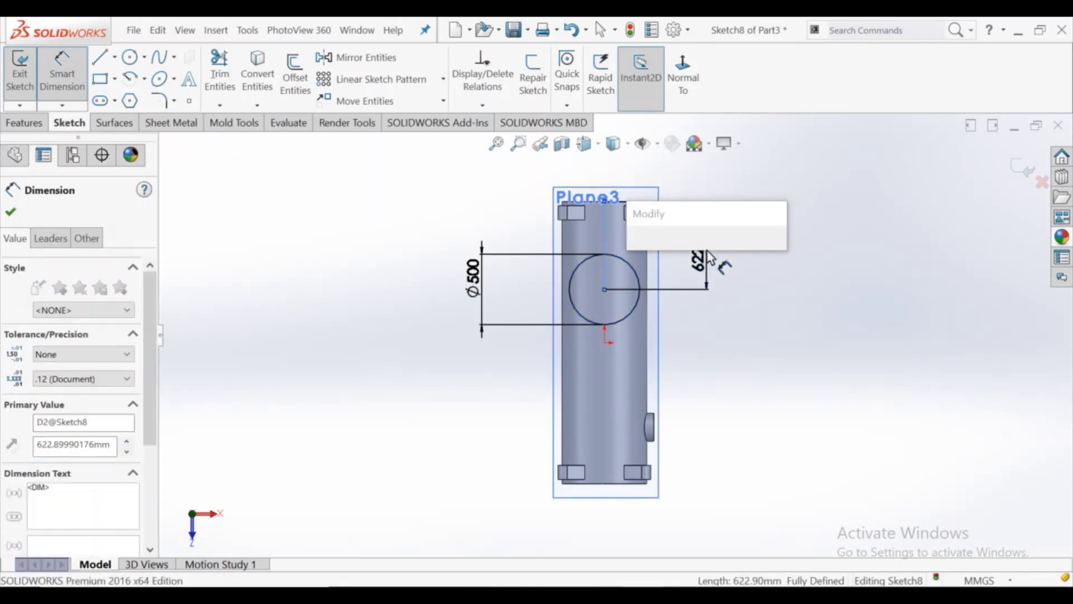
pyautogui.write('750')
pyautogui.press('Return')
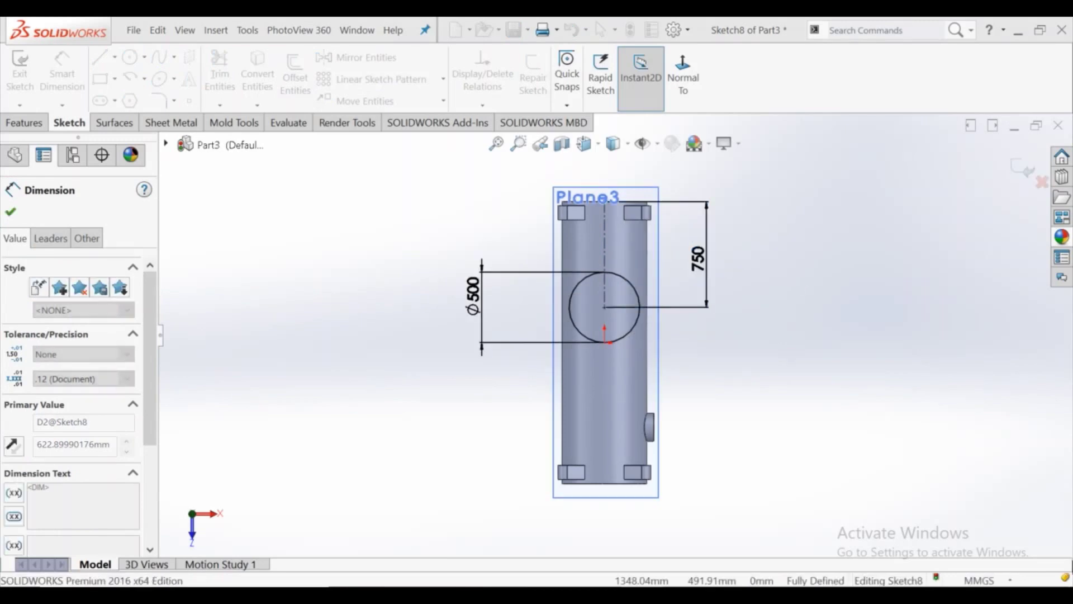
pyautogui.press('Escape')
pyautogui.click(35, 123)
pyautogui.click(29, 75)
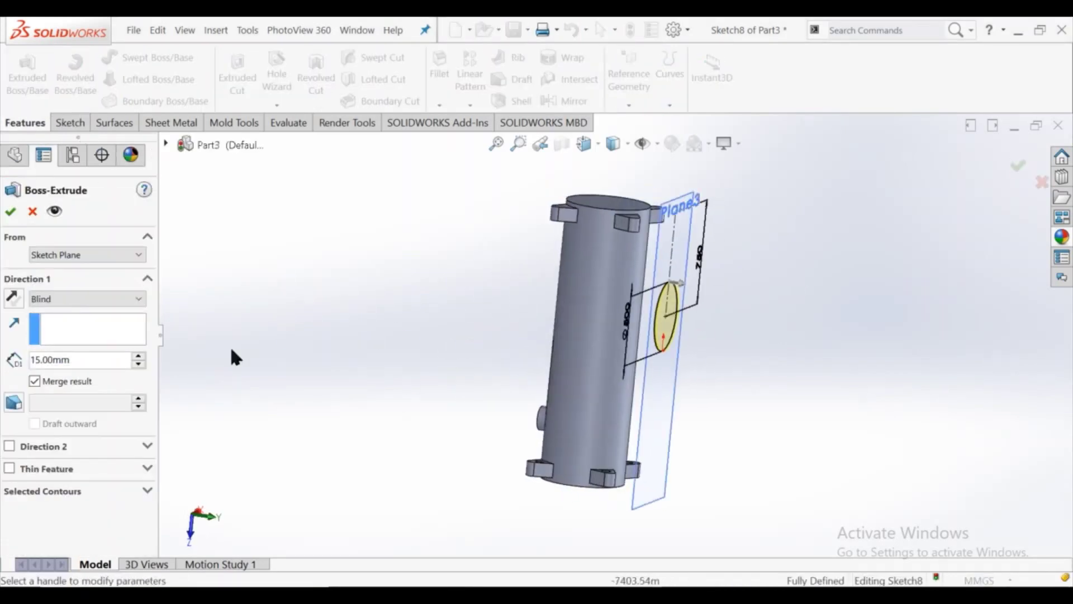
# - Set the Ø500 boss extrusion to end Up To Next and accept it
pyautogui.click(79, 305)
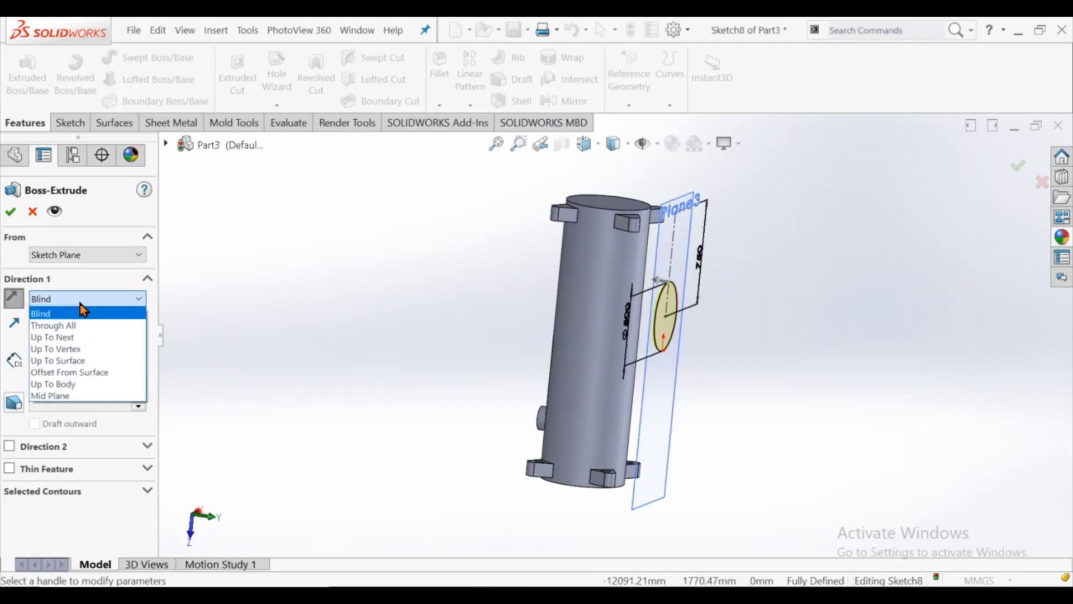
pyautogui.click(92, 334)
pyautogui.click(19, 208)
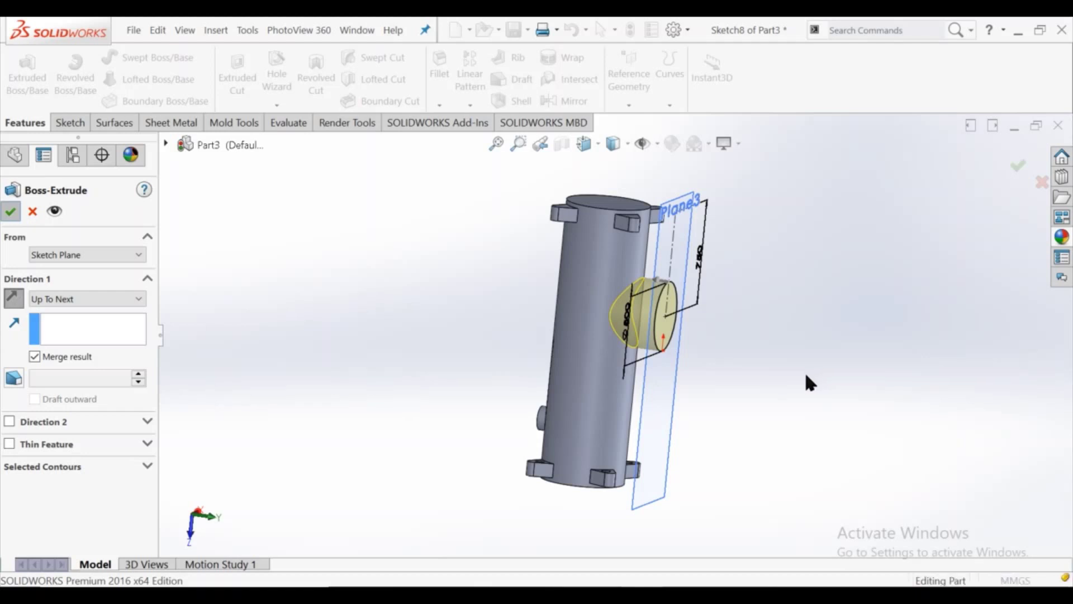
# - Hide Plane3 and draw a circle concentric with the boss on its end face
pyautogui.click(685, 367)
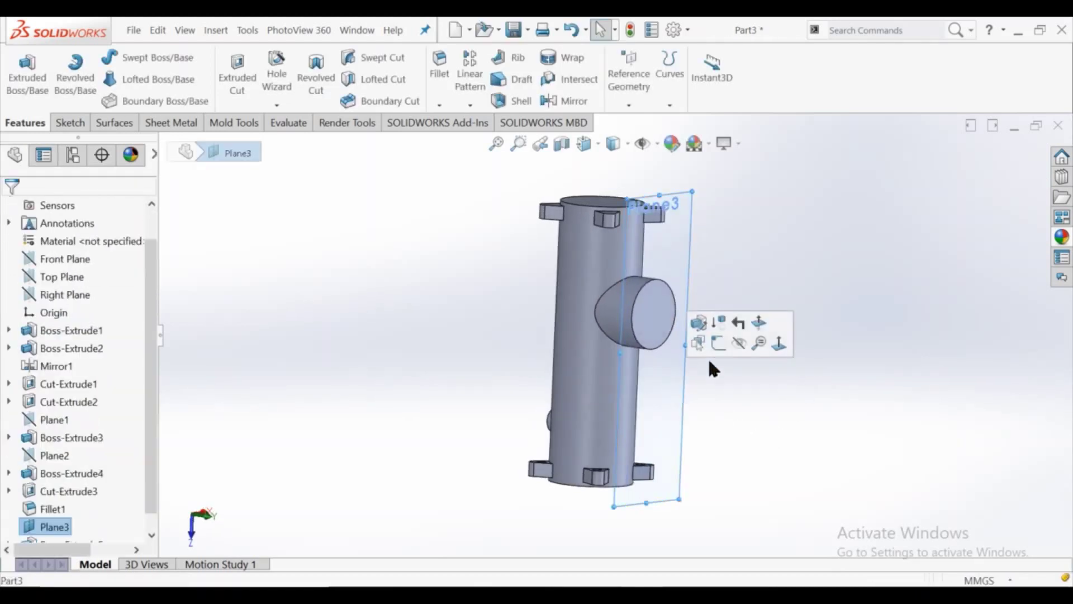
pyautogui.click(739, 342)
pyautogui.click(662, 318)
pyautogui.click(716, 247)
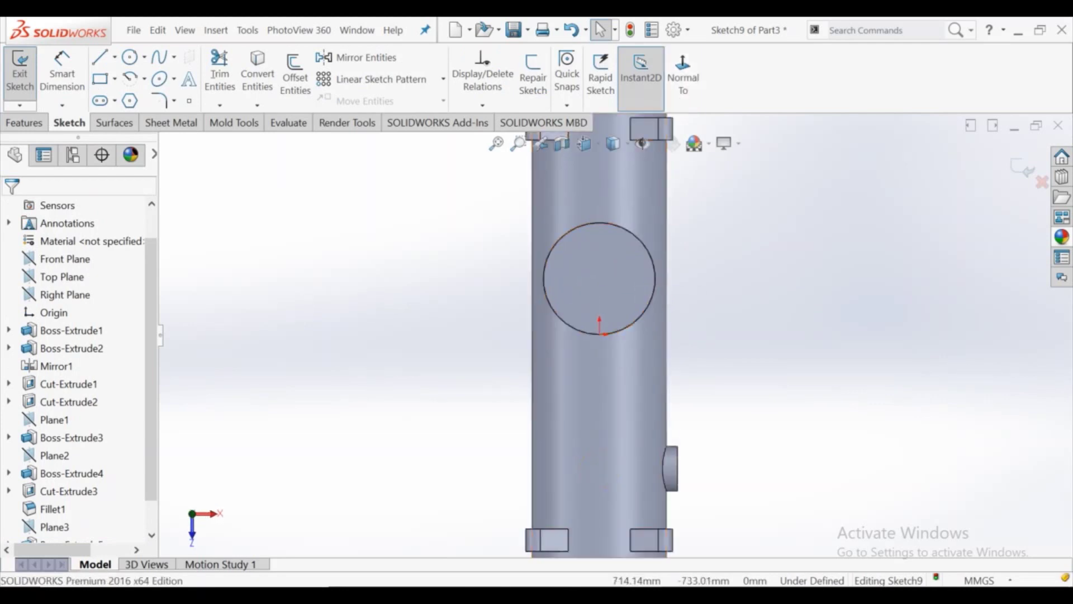
pyautogui.click(130, 56)
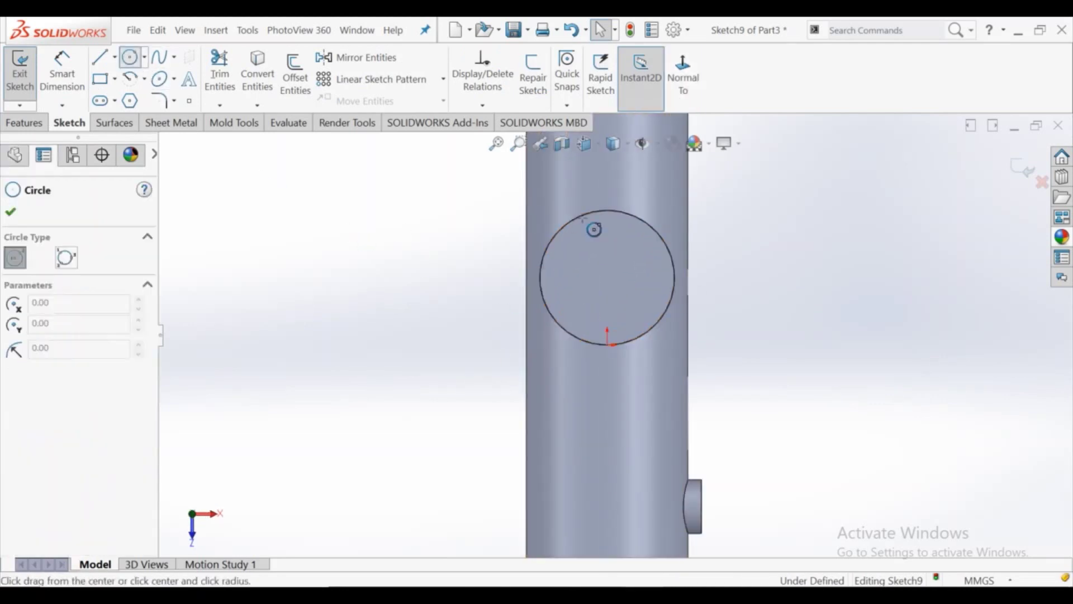
pyautogui.click(607, 278)
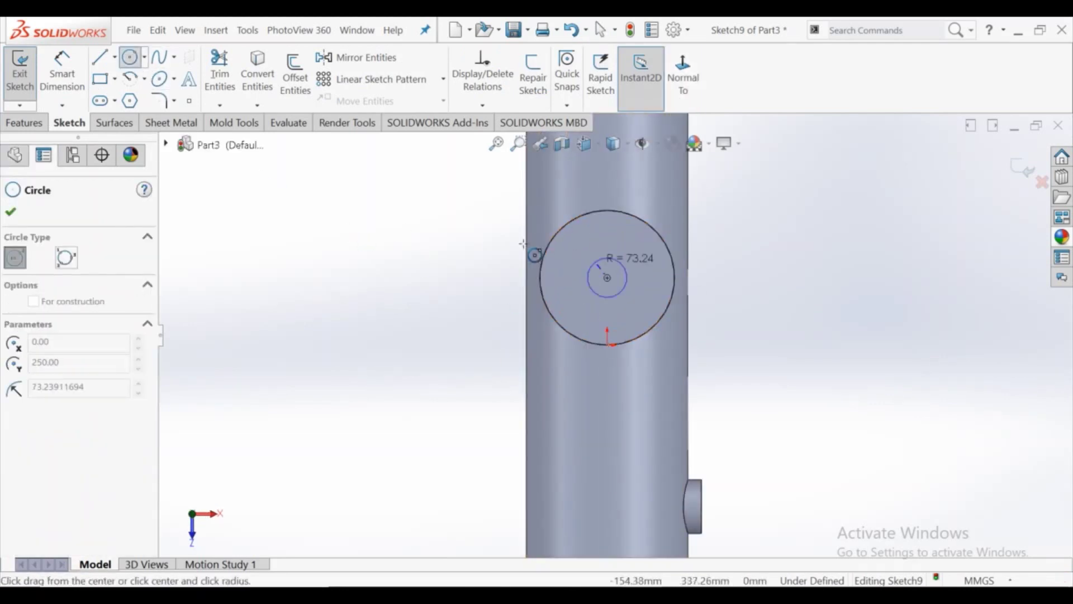
pyautogui.click(479, 239)
pyautogui.rightClick(479, 235)
pyautogui.click(514, 240)
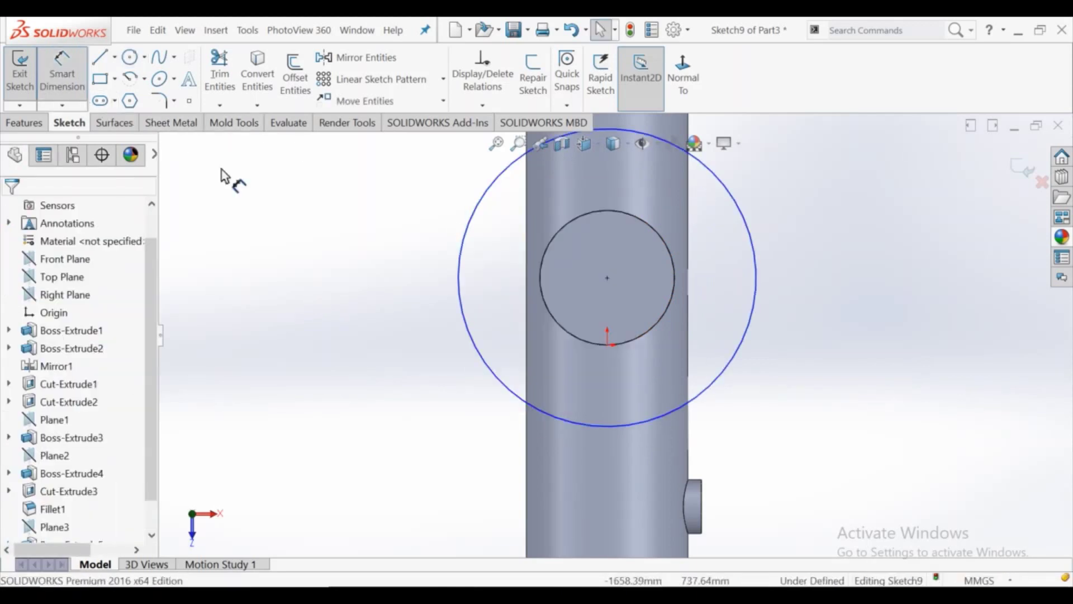
# - Dimension the large circle to Ø1300 mm and fit the part in view
pyautogui.click(472, 242)
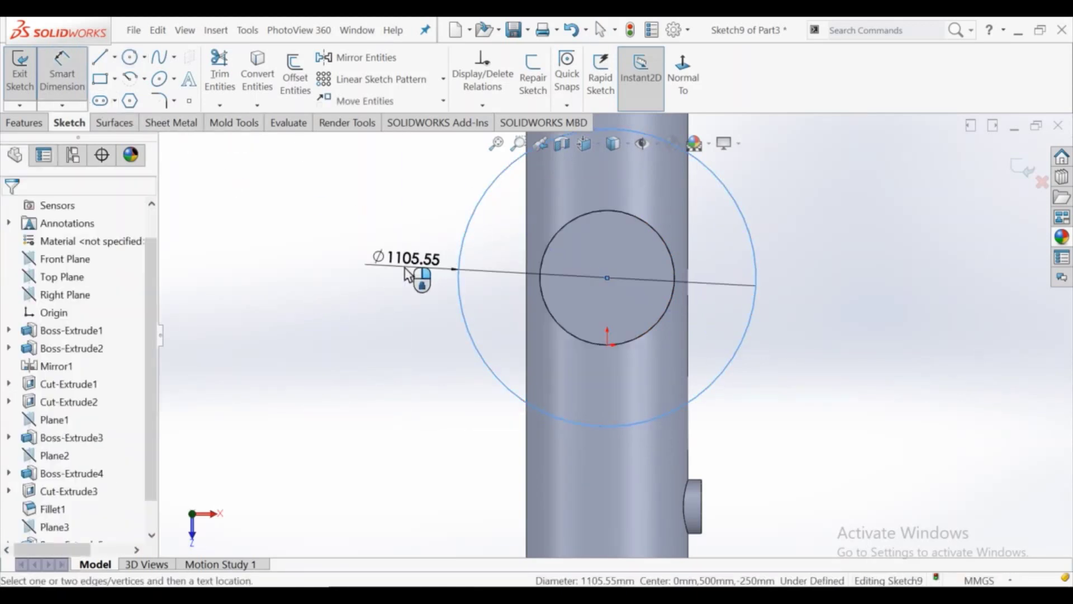
pyautogui.click(409, 274)
pyautogui.write('13')
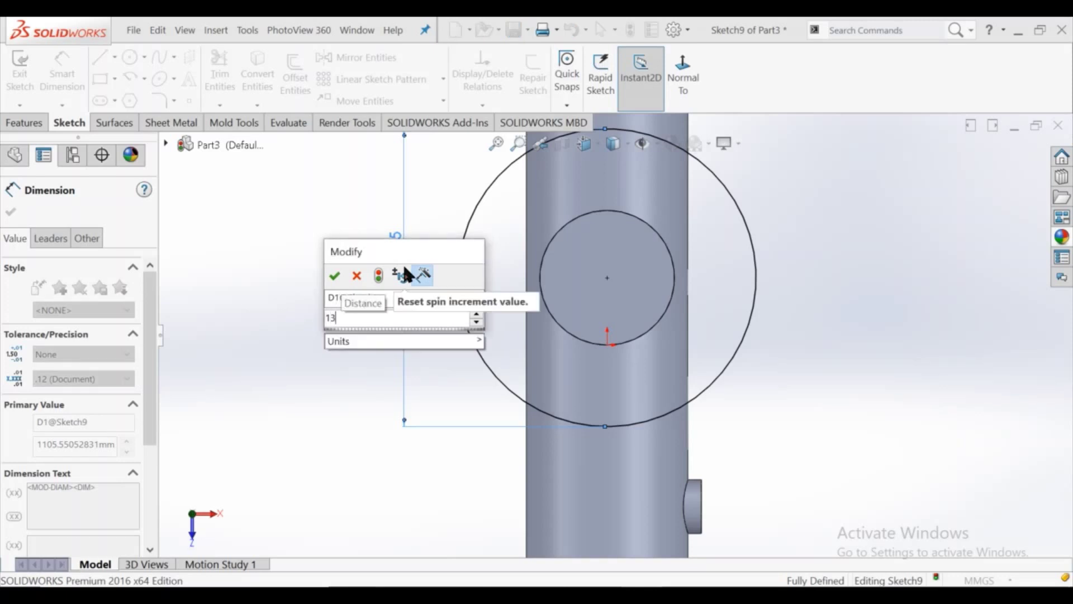
pyautogui.write('00')
pyautogui.press('Return')
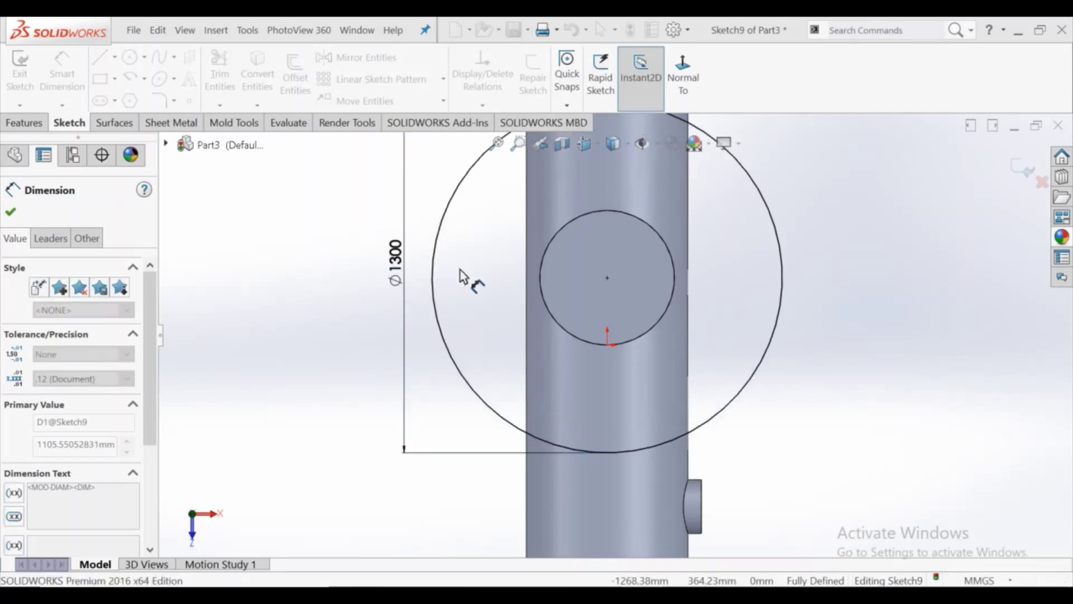
pyautogui.press('Escape')
pyautogui.press('f')
pyautogui.rightClick(297, 229)
pyautogui.click(323, 270)
# - Extrude the Ø1300 circle 130 mm blind as the flange disc
pyautogui.click(25, 122)
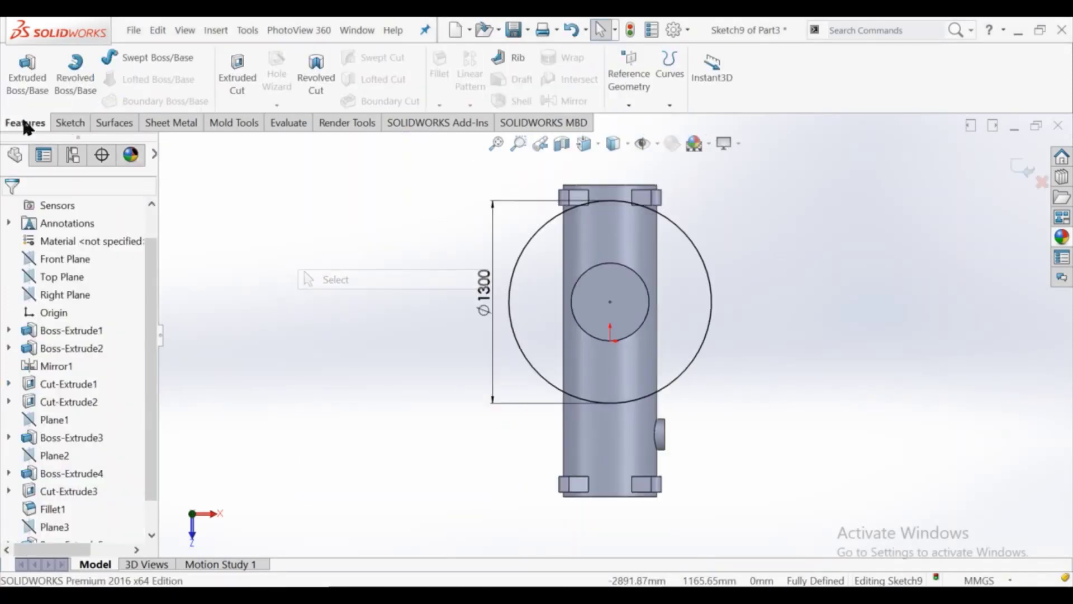
pyautogui.click(26, 73)
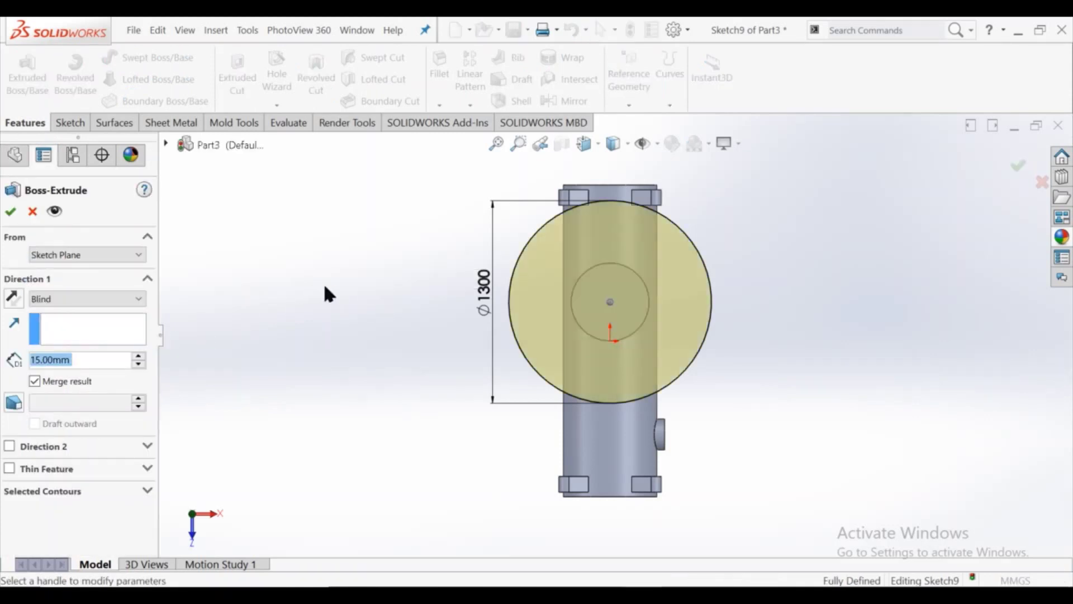
pyautogui.click(73, 362)
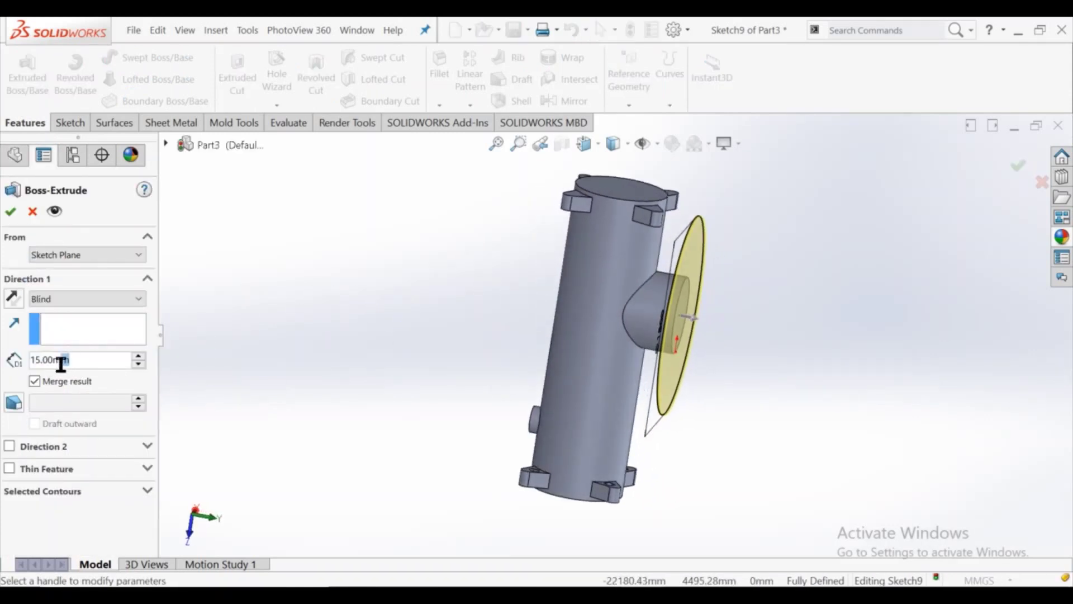
pyautogui.write('130')
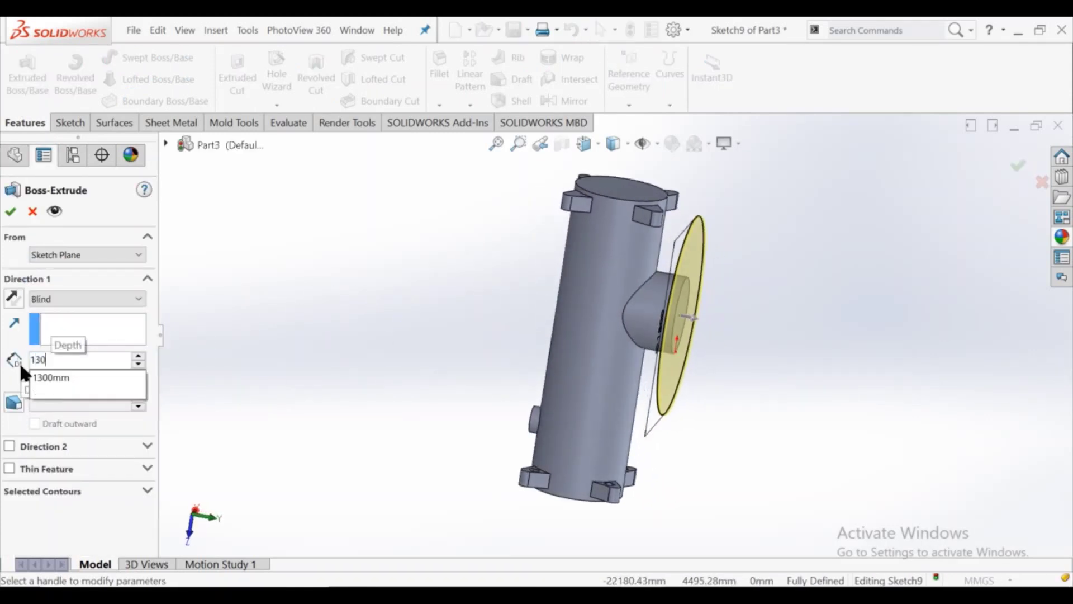
pyautogui.press('Return')
pyautogui.click(10, 211)
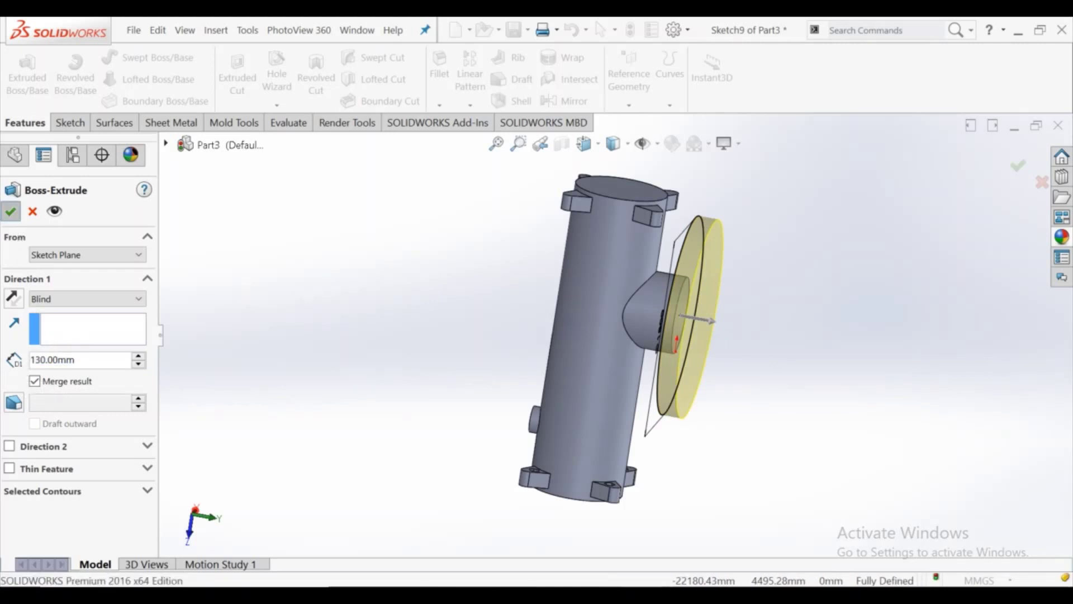
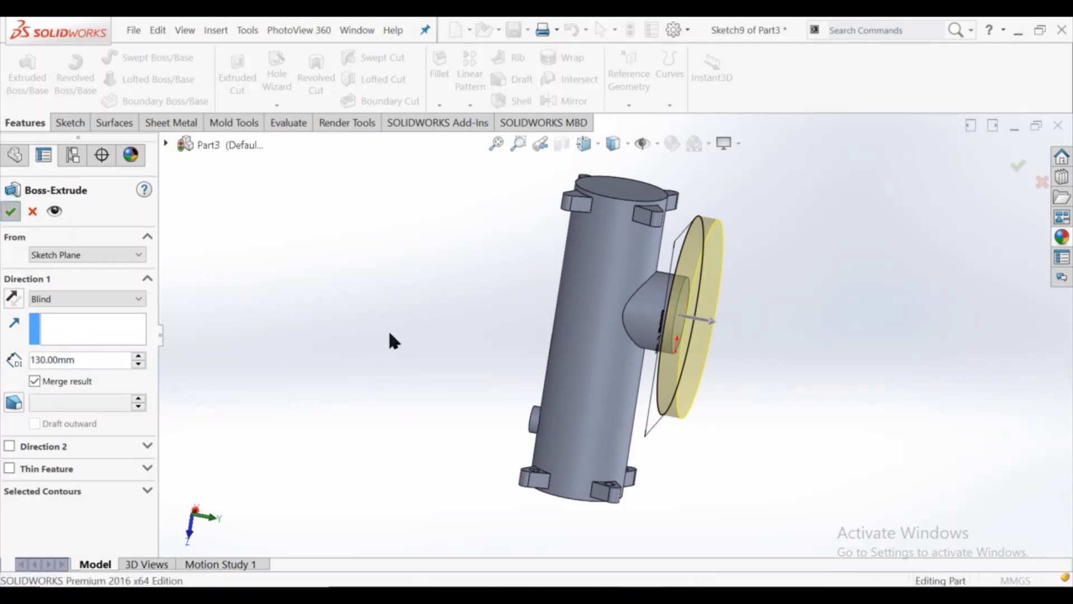
# - Start a new sketch on the disc's flat outer face, viewed normal to it
pyautogui.moveTo(781, 373); pyautogui.dragTo(679, 285, button='middle')
pyautogui.click(704, 273)
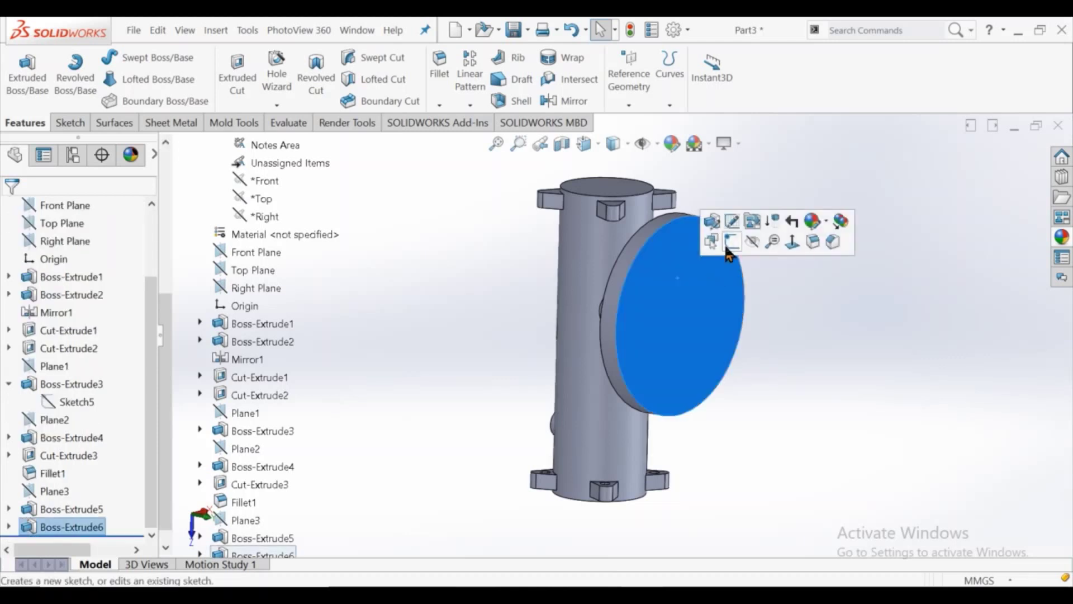
pyautogui.click(729, 243)
pyautogui.click(696, 75)
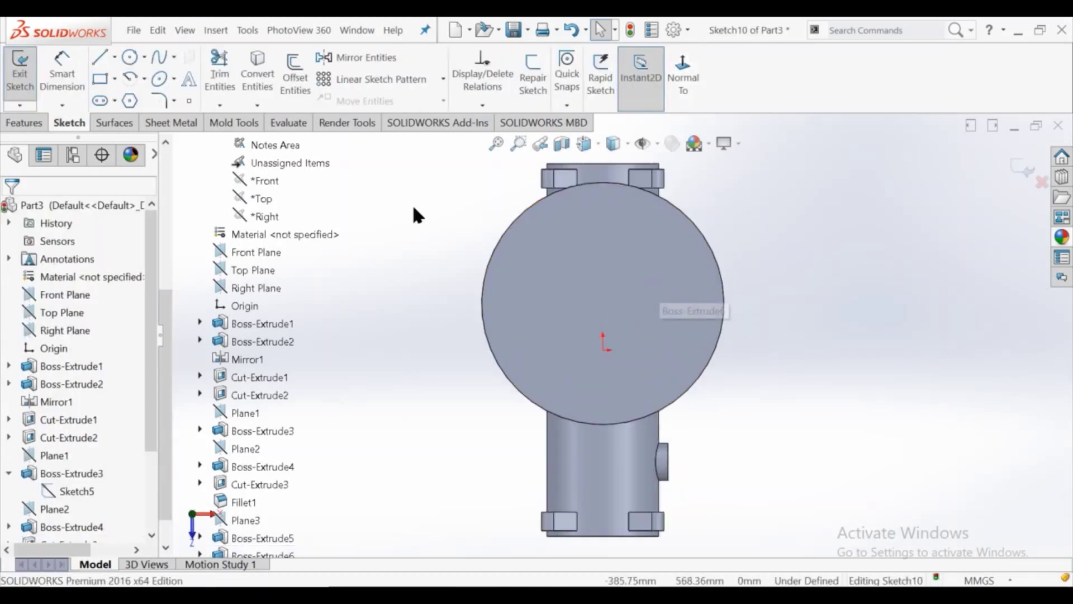
# - Draw vertical and horizontal centrelines meeting at the disc centre
pyautogui.click(114, 57)
pyautogui.click(119, 95)
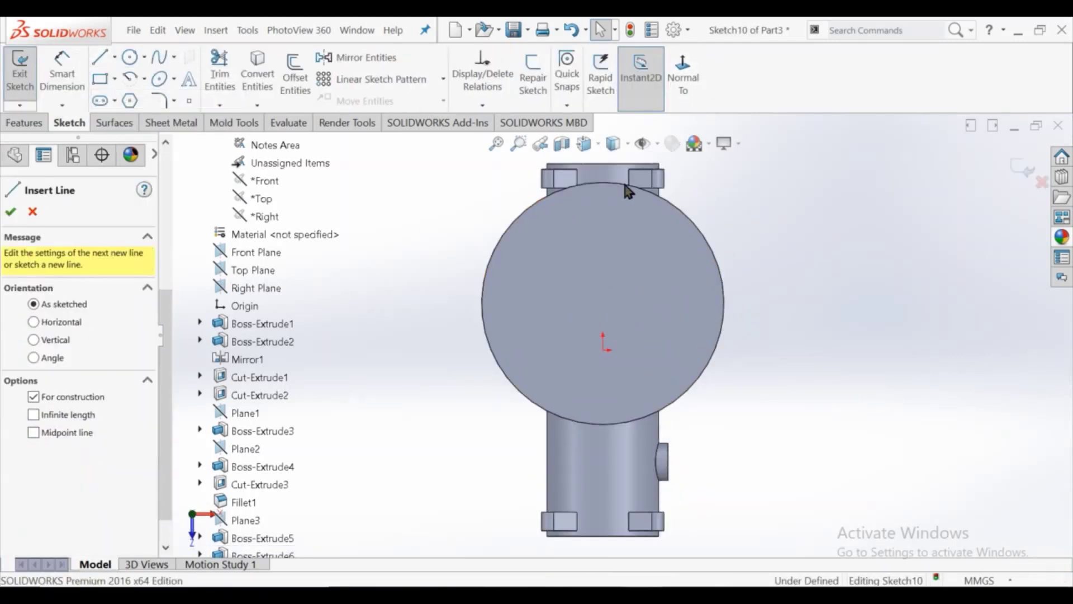
pyautogui.click(602, 182)
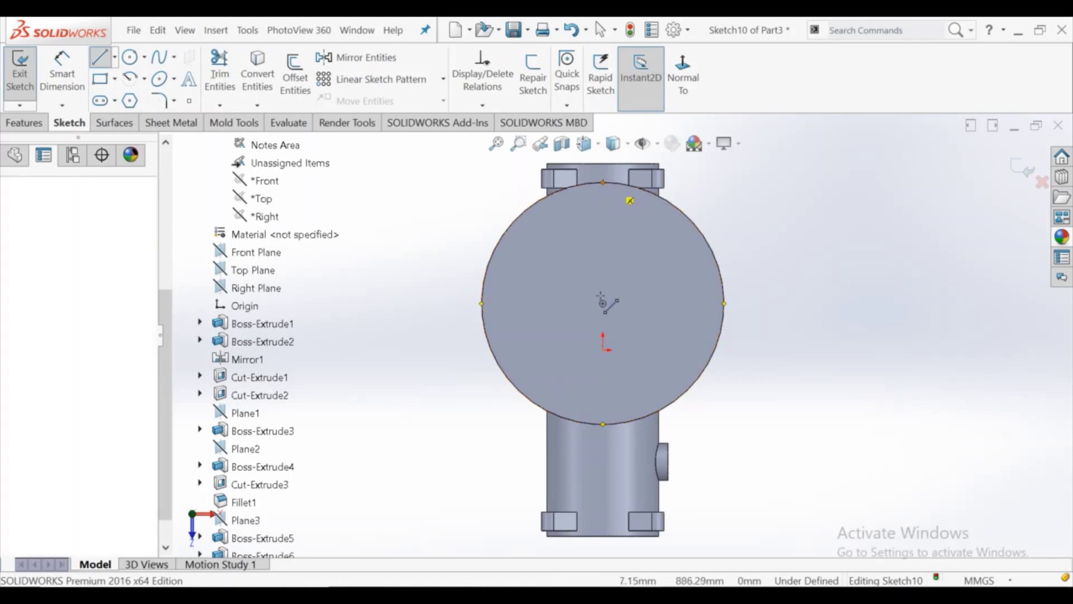
pyautogui.click(603, 303)
pyautogui.click(727, 320)
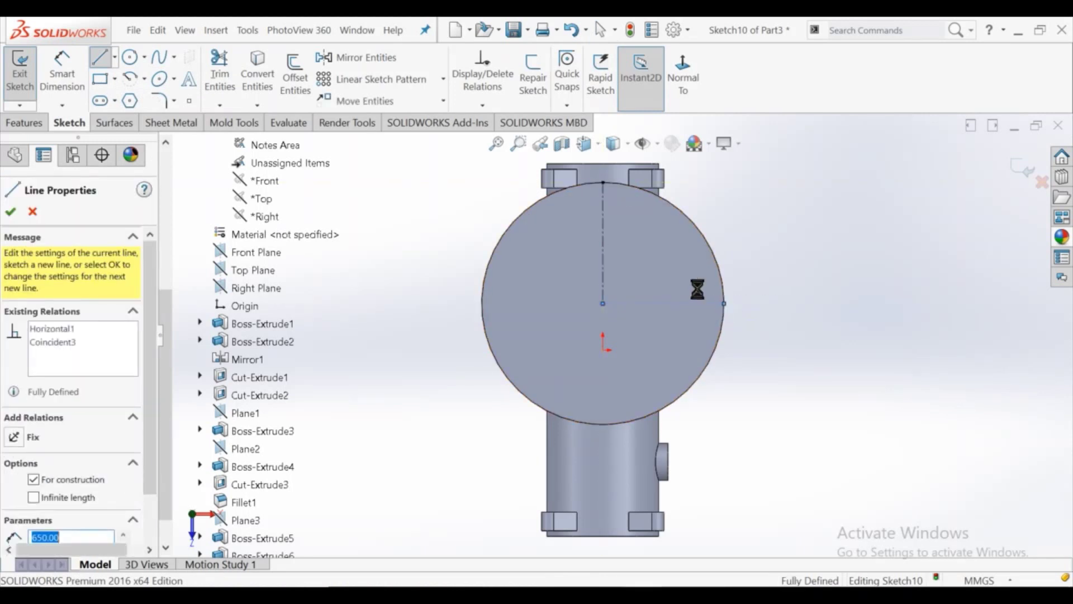
pyautogui.press('Escape')
# - Draw a centerpoint arc slot spanning the quarter between the two centrelines
pyautogui.click(104, 96)
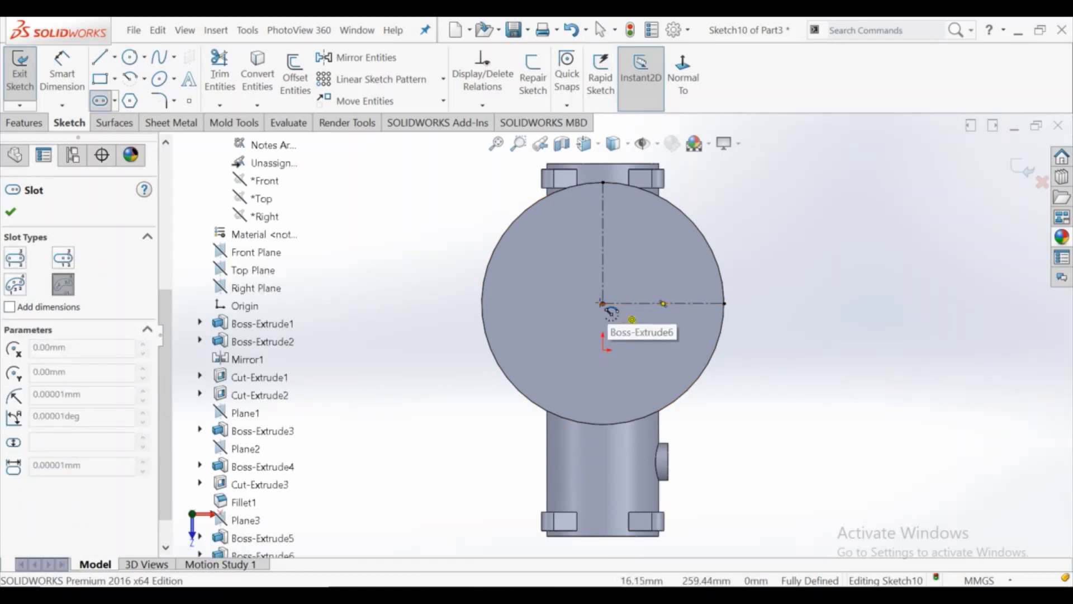
pyautogui.click(627, 215)
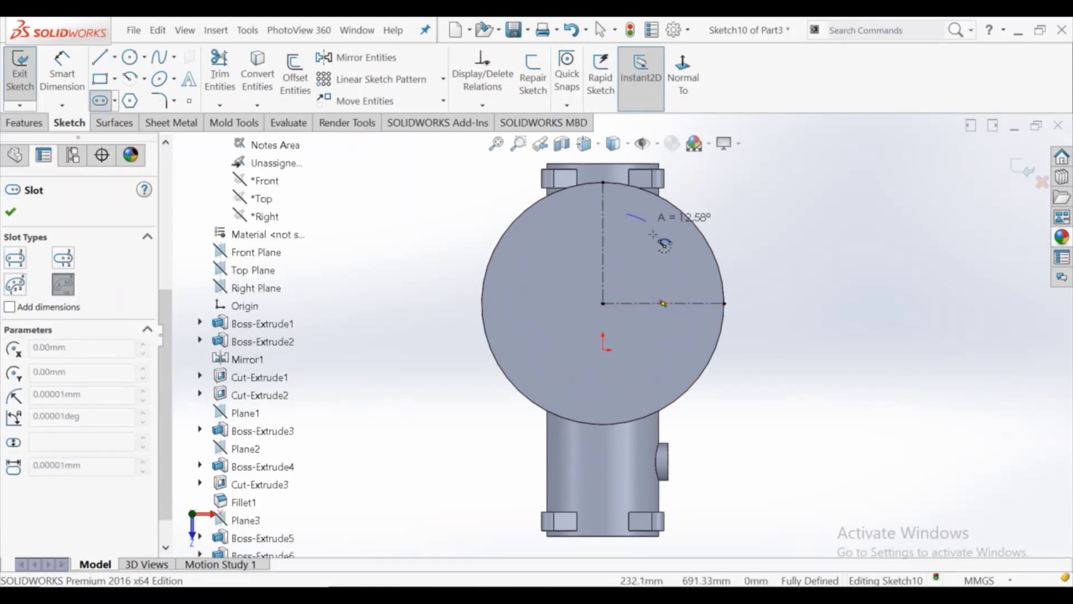
pyautogui.click(673, 284)
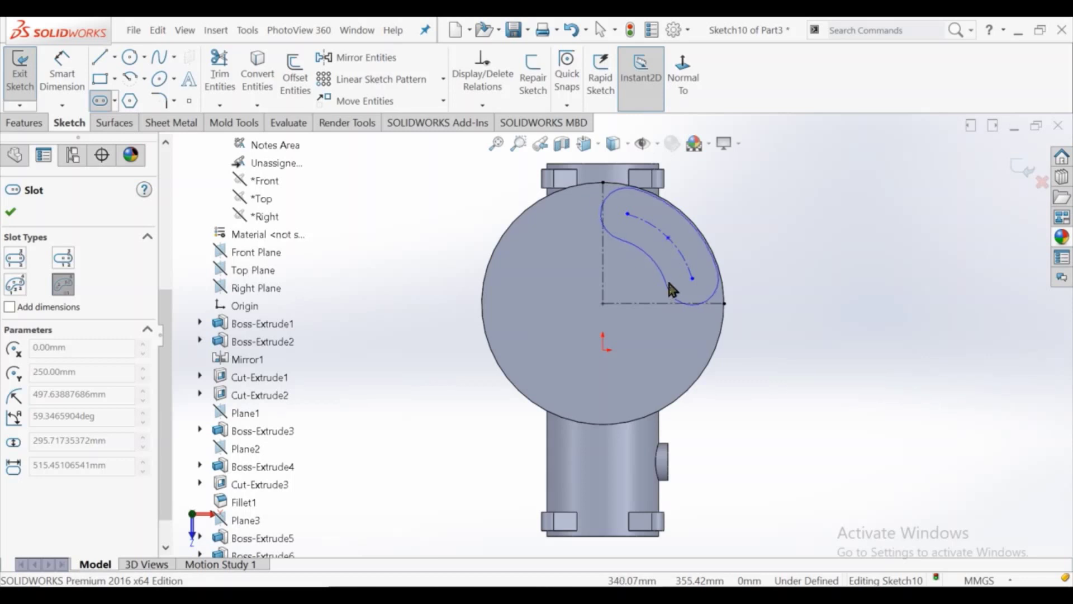
pyautogui.click(674, 274)
pyautogui.press('Escape')
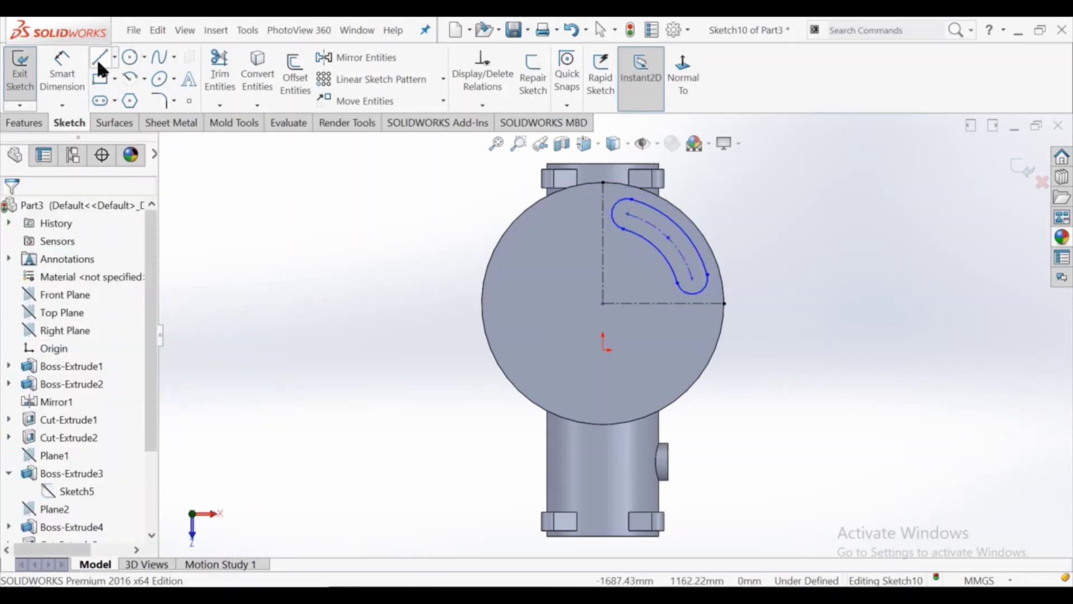
# - Dimension the slot arc to 560 and its end radius to R60
pyautogui.click(679, 226)
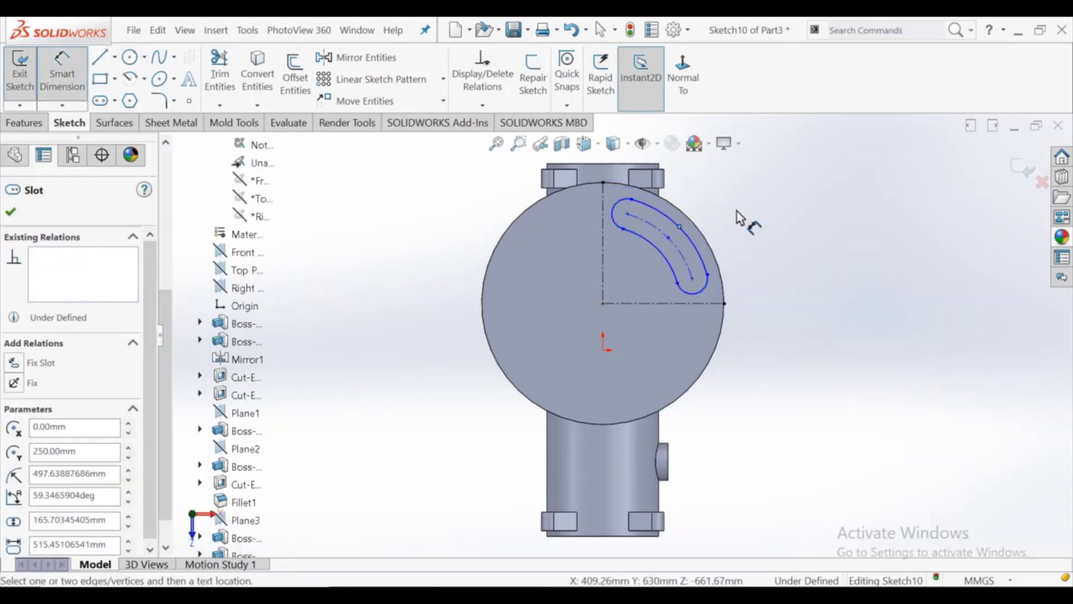
pyautogui.click(697, 256)
pyautogui.click(733, 216)
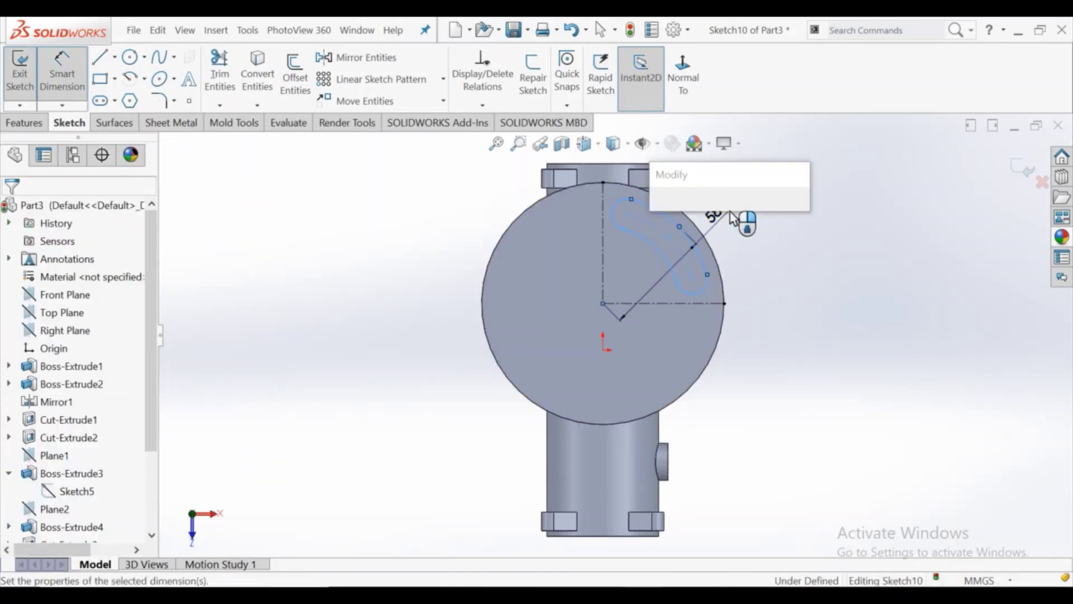
pyautogui.write('560')
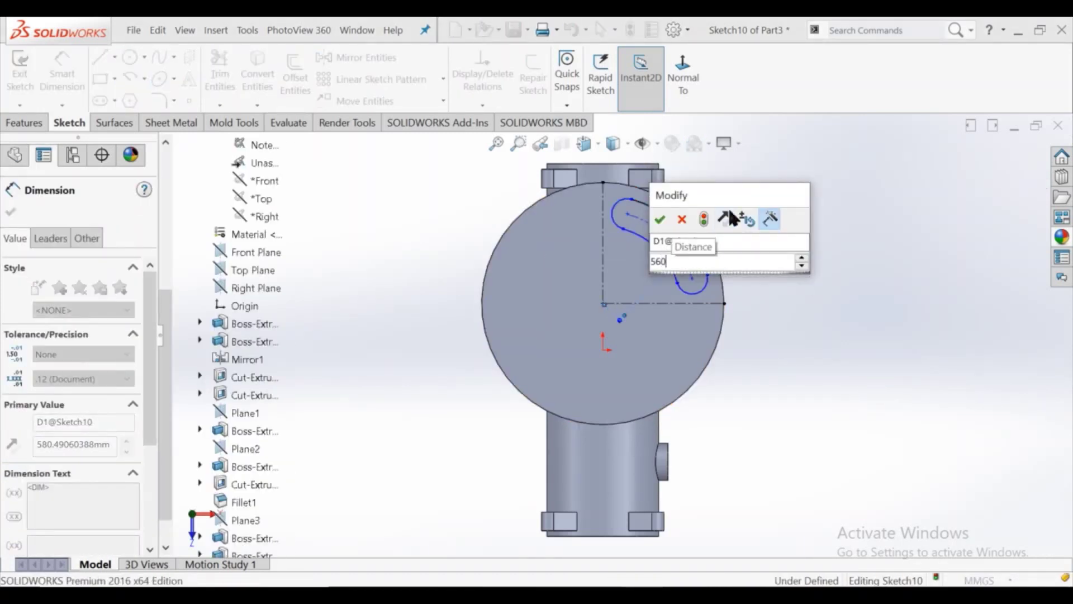
pyautogui.press('Return')
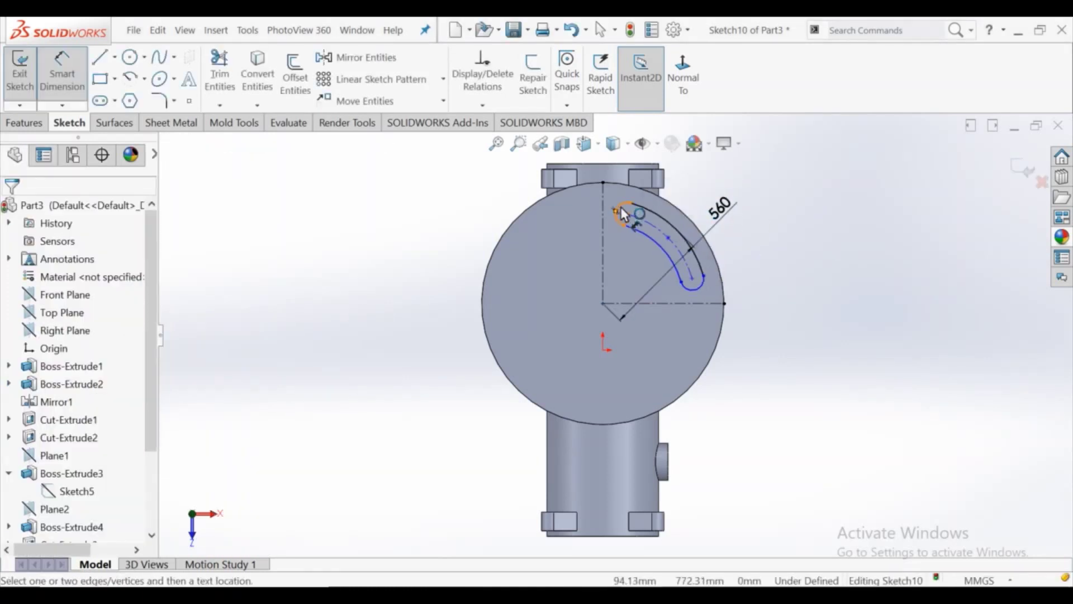
pyautogui.click(621, 210)
pyautogui.click(502, 186)
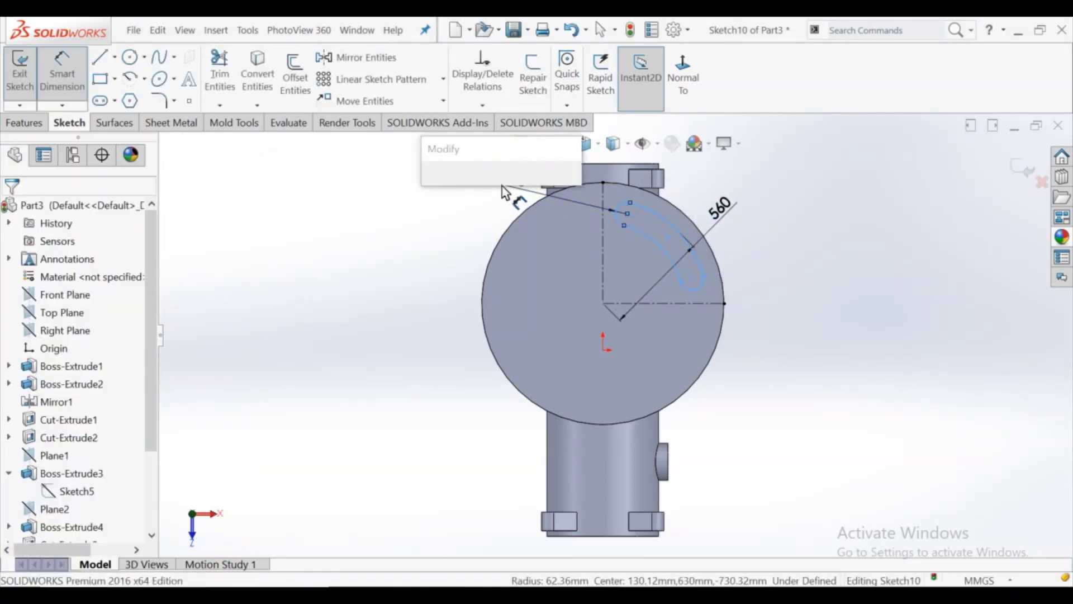
pyautogui.write('60')
pyautogui.press('Return')
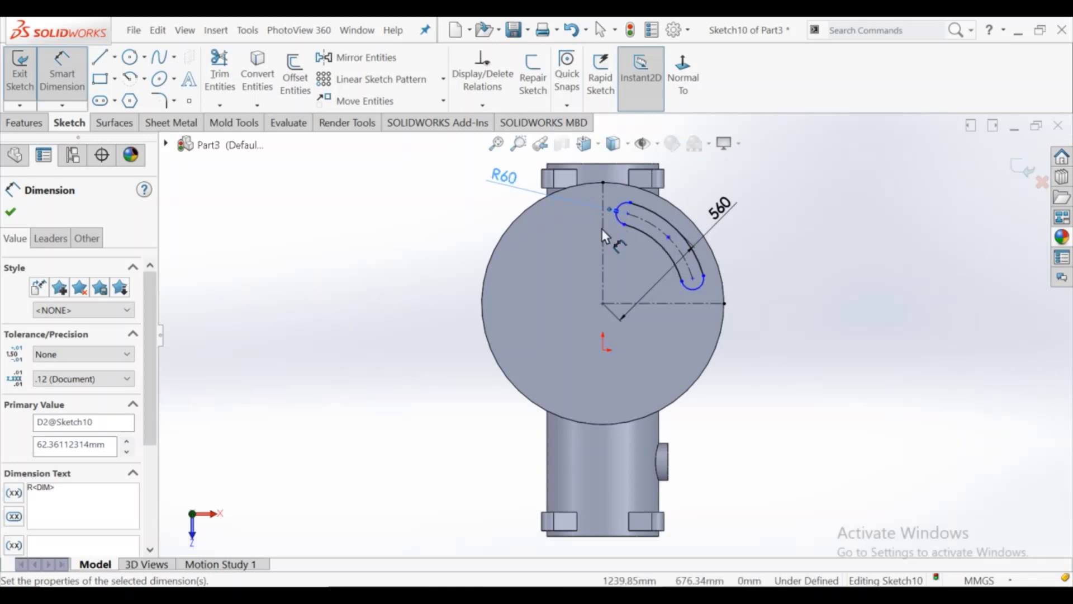
# - Dimension both slot ends 150 from the vertical and horizontal centrelines
pyautogui.click(625, 216)
pyautogui.click(627, 214)
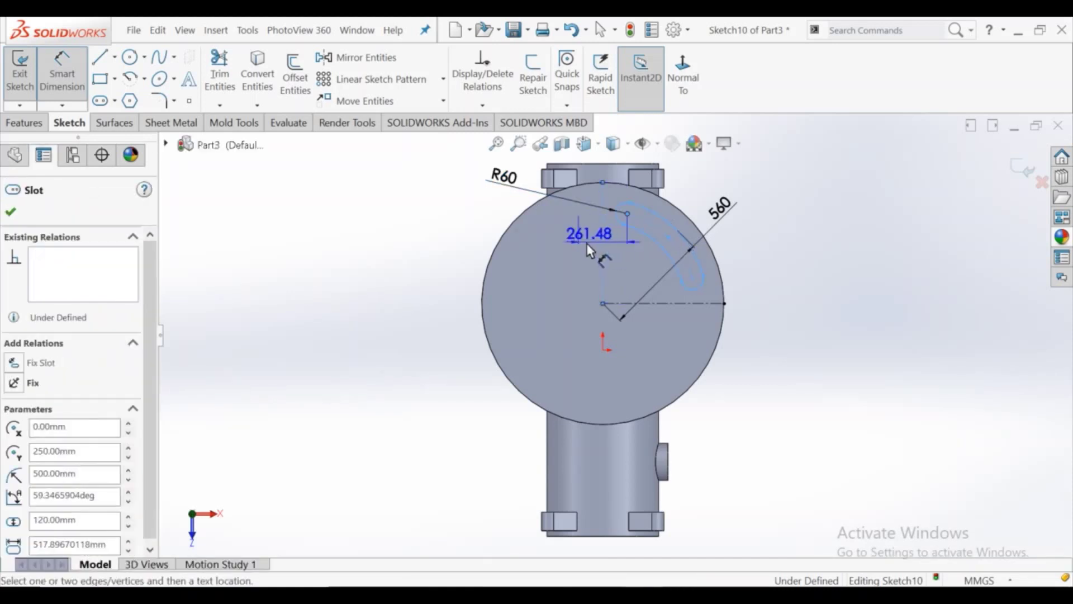
pyautogui.click(624, 265)
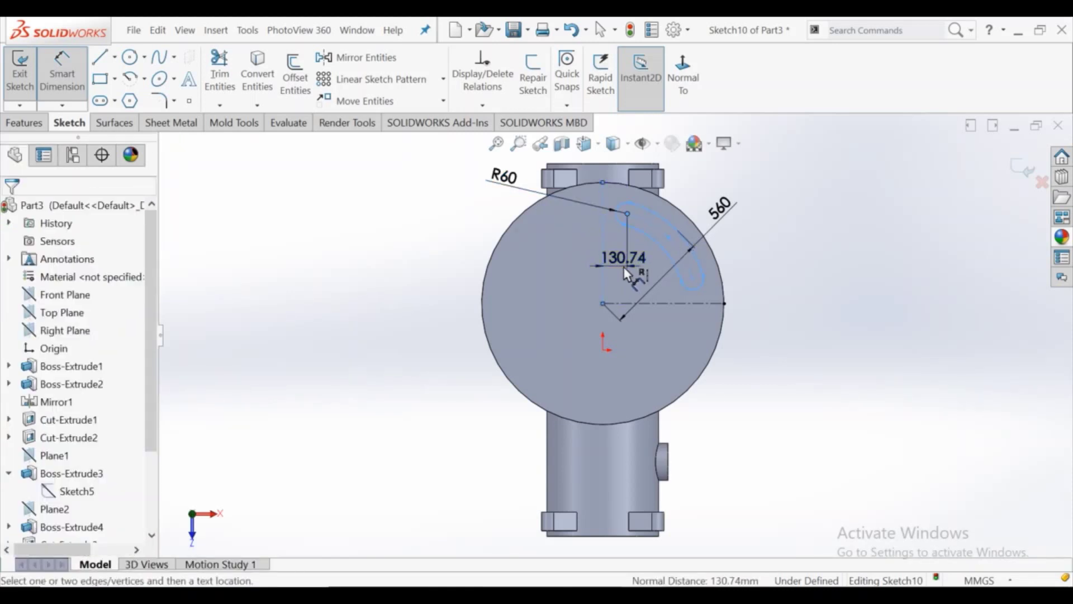
pyautogui.write('150')
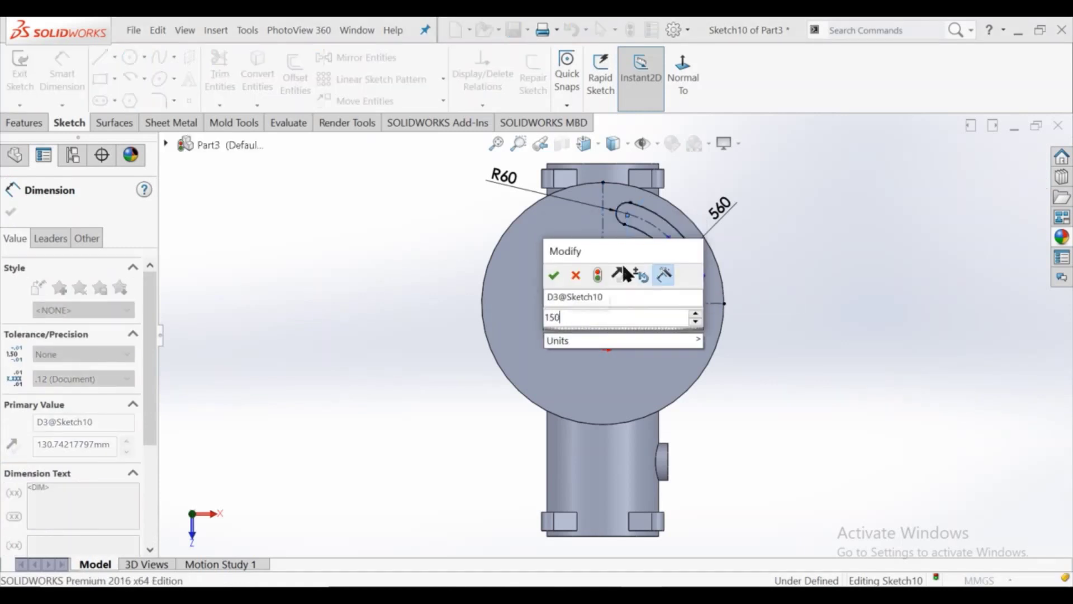
pyautogui.press('Return')
pyautogui.click(795, 302)
pyautogui.scroll(-2, 704, 319)
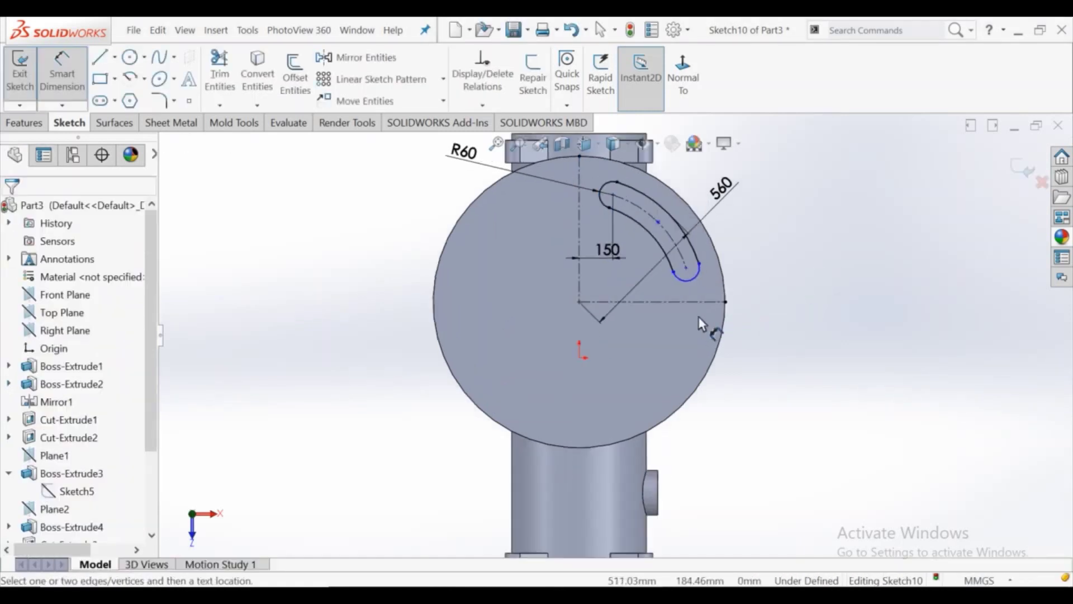
pyautogui.click(685, 276)
pyautogui.click(698, 301)
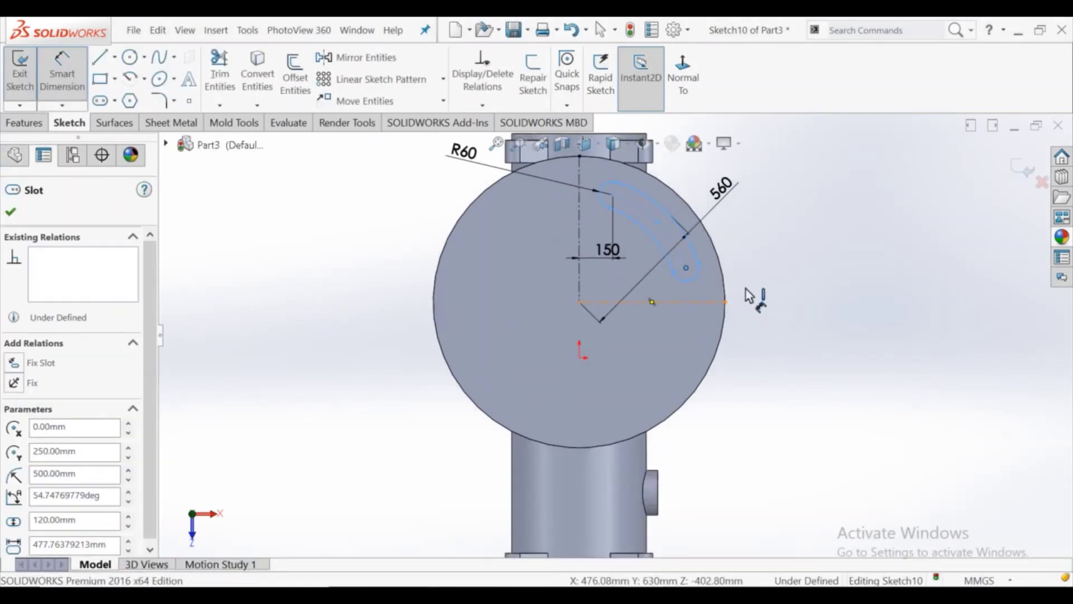
pyautogui.click(773, 249)
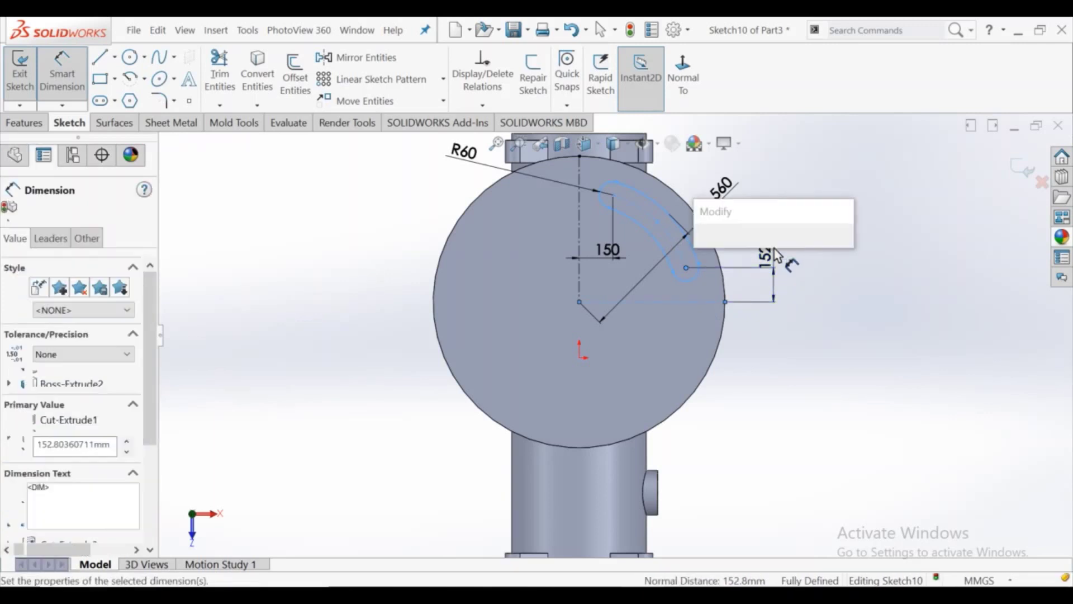
pyautogui.write('1')
pyautogui.press('Return')
# - Draw a circle on the horizontal centreline and dimension it Ø120
pyautogui.press('Escape')
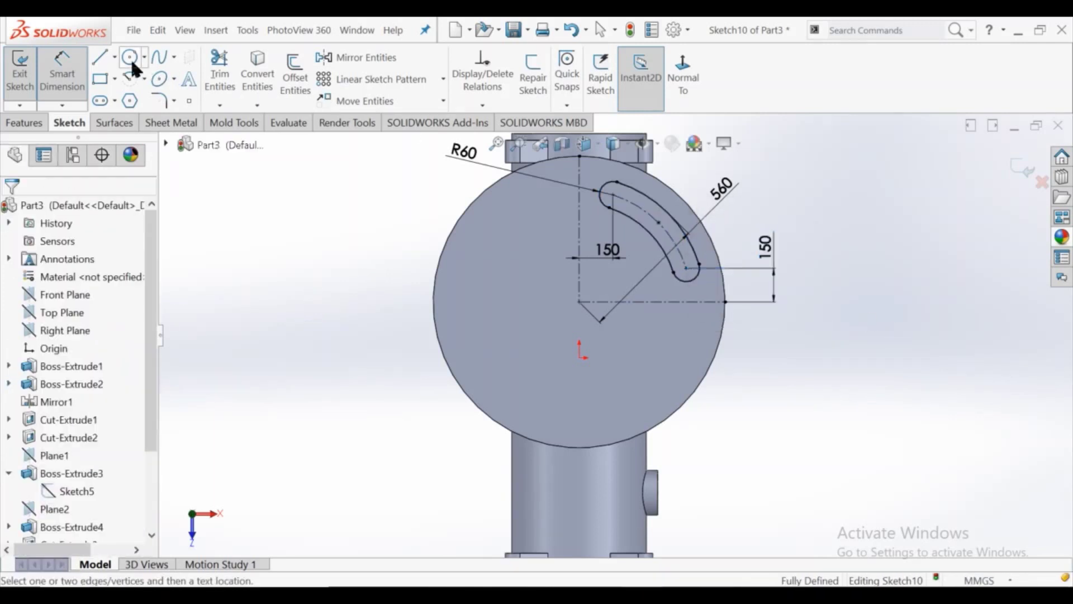
pyautogui.click(130, 57)
pyautogui.click(690, 302)
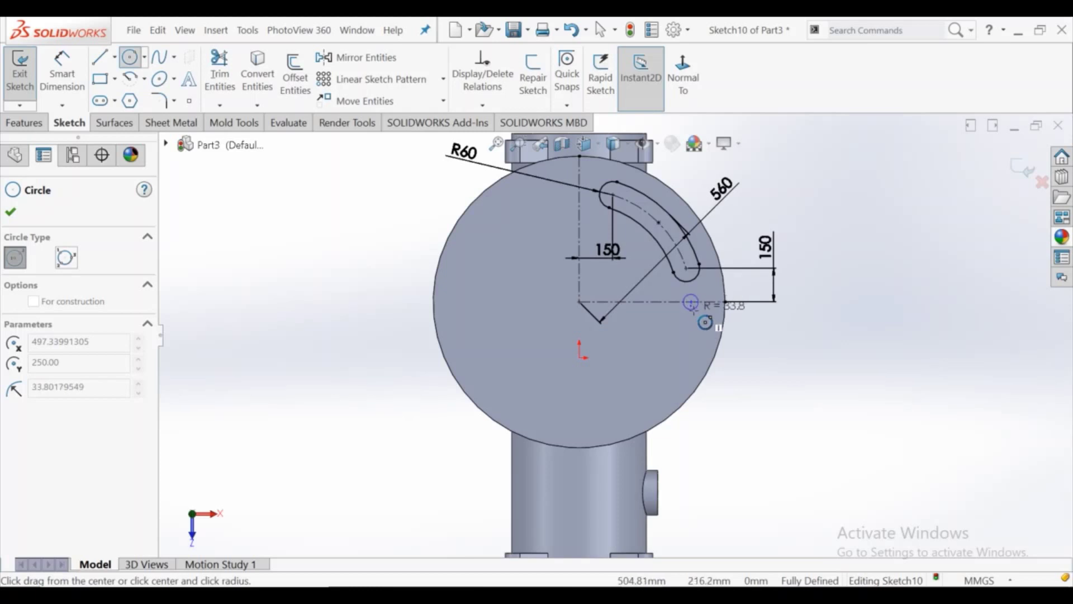
pyautogui.click(703, 318)
pyautogui.click(62, 73)
pyautogui.click(703, 316)
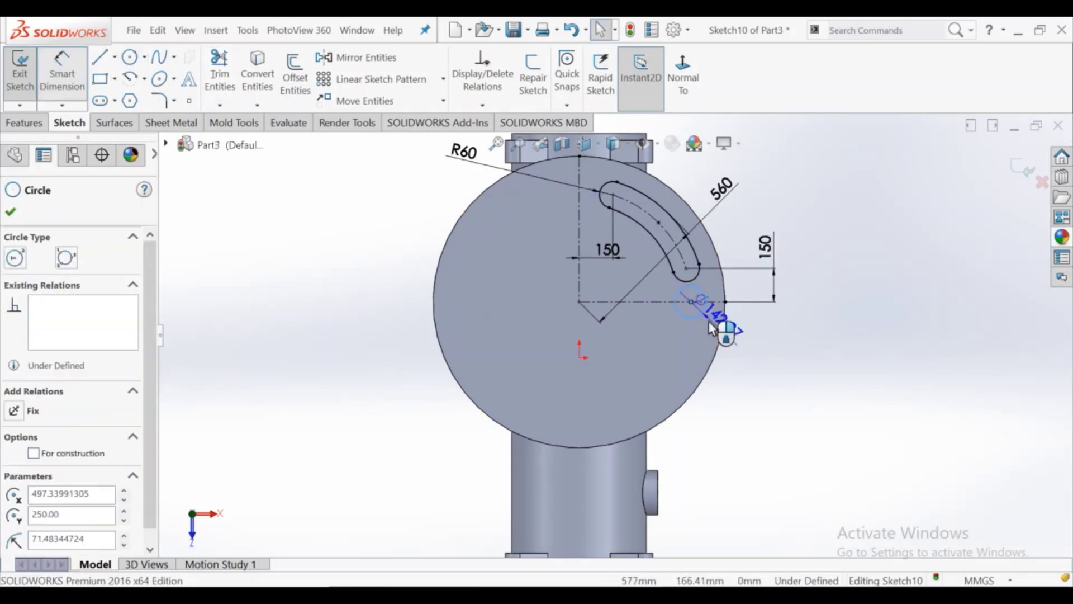
pyautogui.click(761, 224)
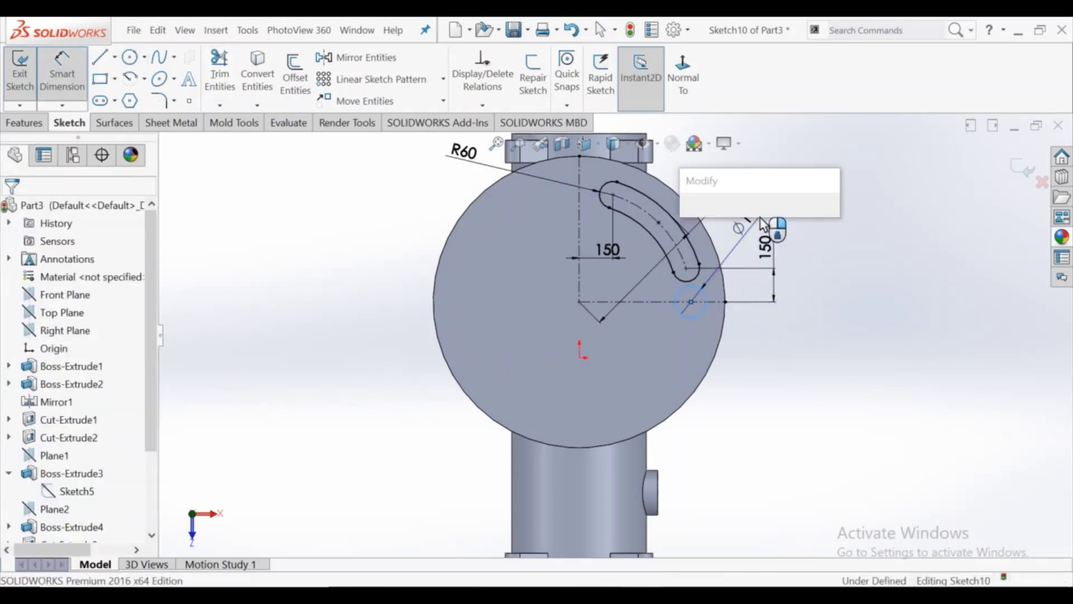
pyautogui.write('120')
pyautogui.press('Return')
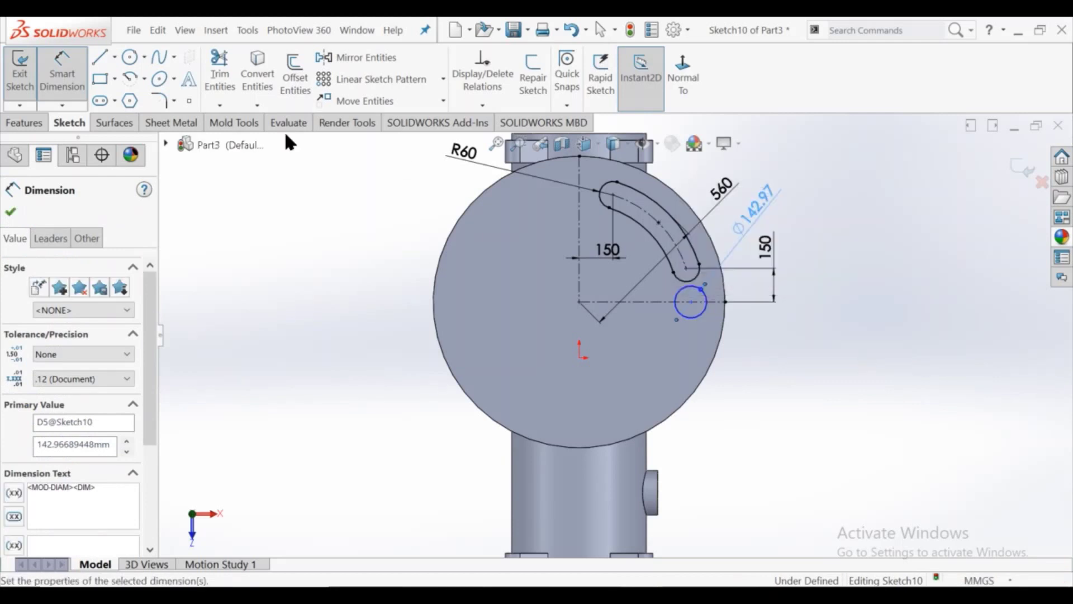
pyautogui.press('Escape')
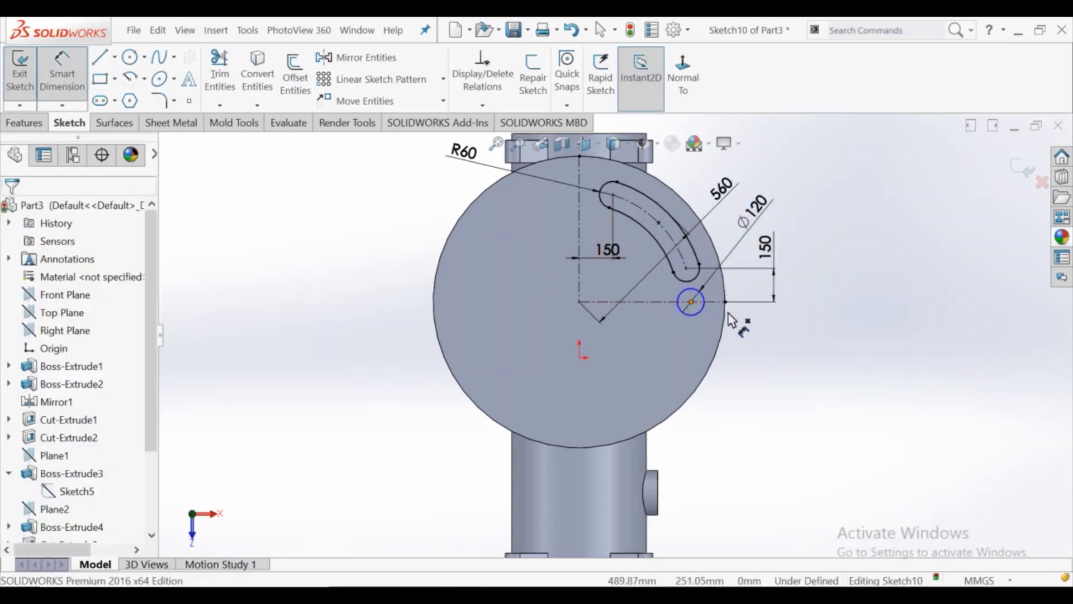
# - Dimension the circle's centre 150 from the disc edge, fully defining Sketch10
pyautogui.click(725, 303)
pyautogui.click(769, 342)
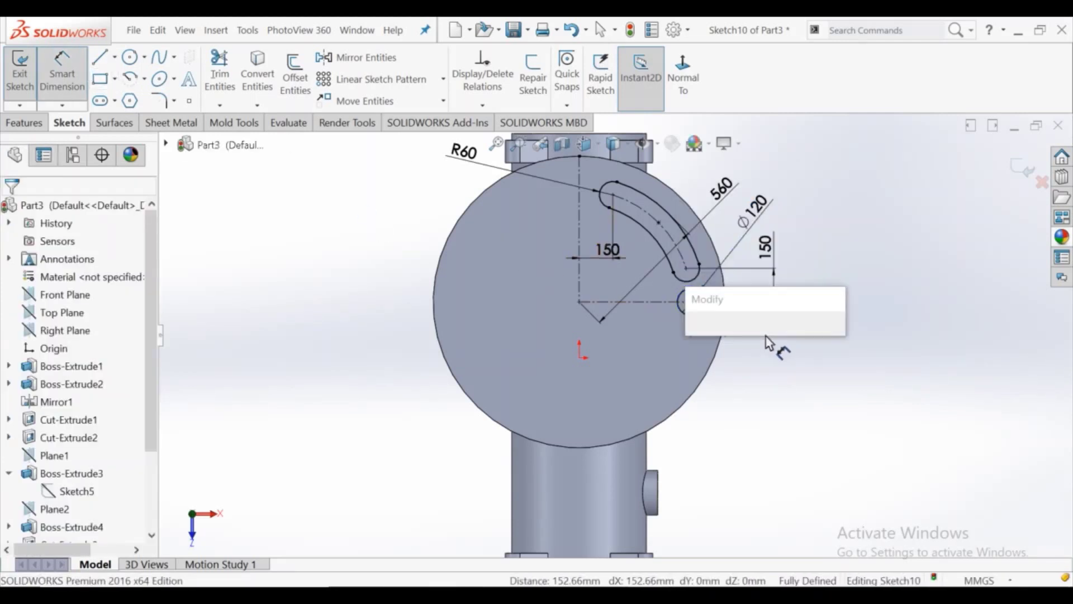
pyautogui.write('1')
pyautogui.press('Return')
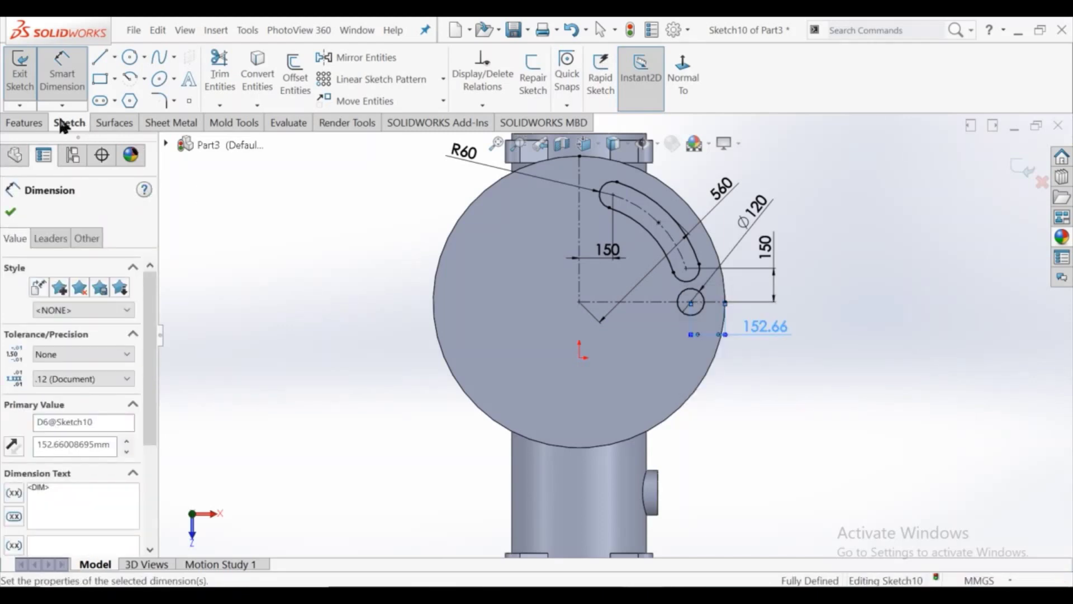
pyautogui.press('Escape')
pyautogui.click(25, 123)
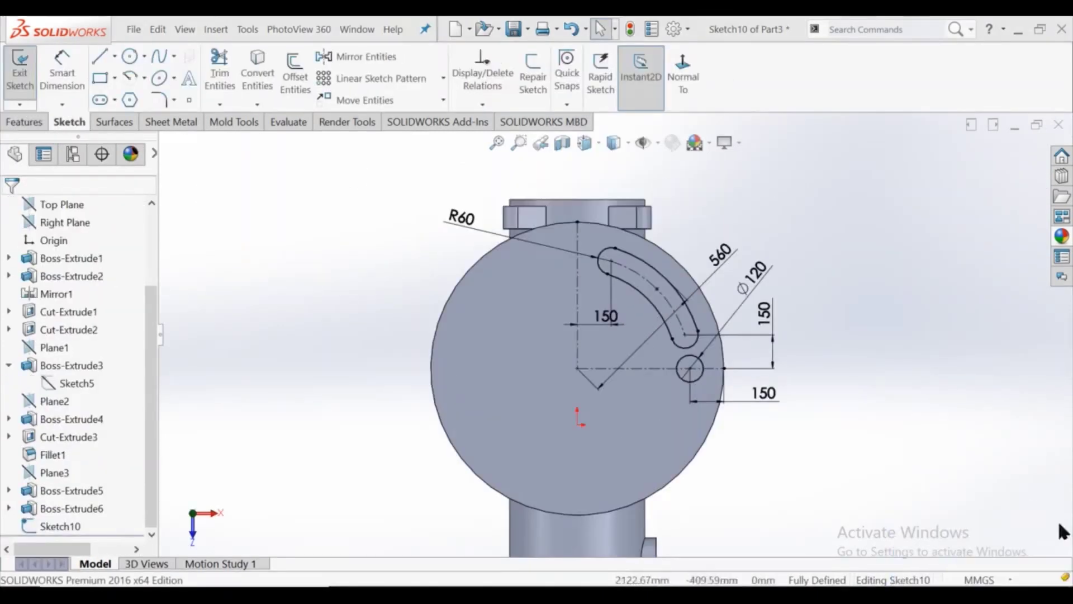
# - Extrude-cut the slot and Ø120 hole into the disc, then view its face head-on
pyautogui.click(37, 122)
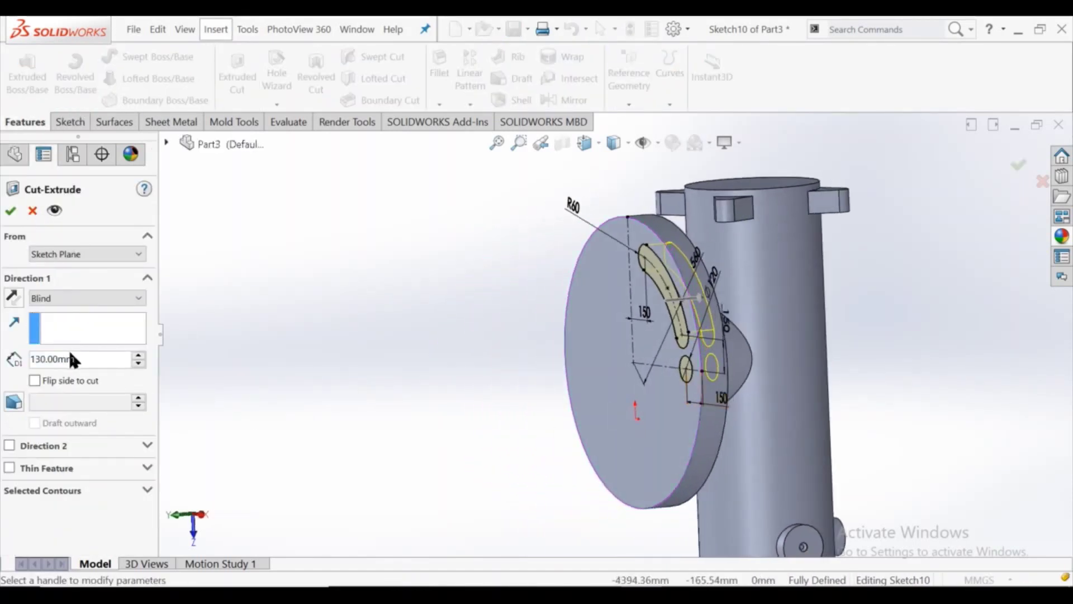
pyautogui.click(10, 211)
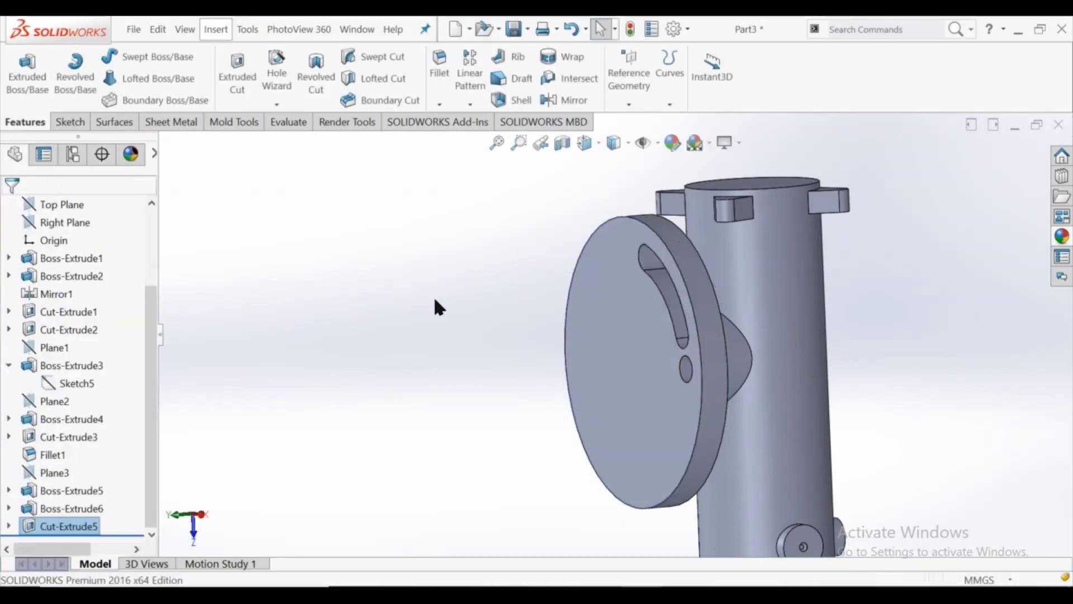
pyautogui.click(609, 341)
pyautogui.hotkey('ctrl', '8')
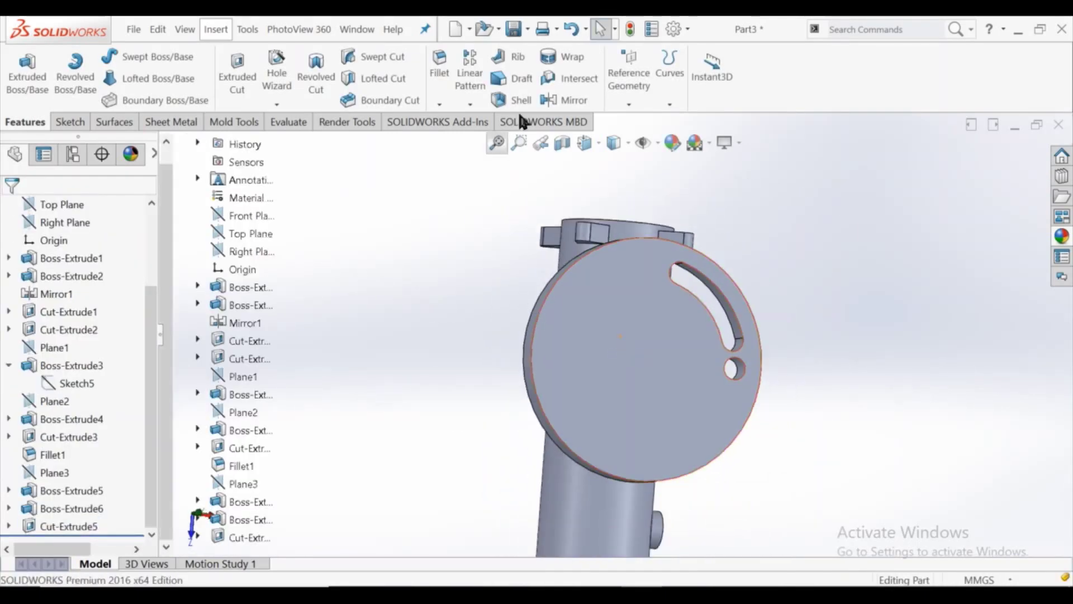
# - Circular-pattern Cut-Extrude5 four times, equally spaced over 360° around the disc edge
pyautogui.click(476, 106)
pyautogui.click(492, 142)
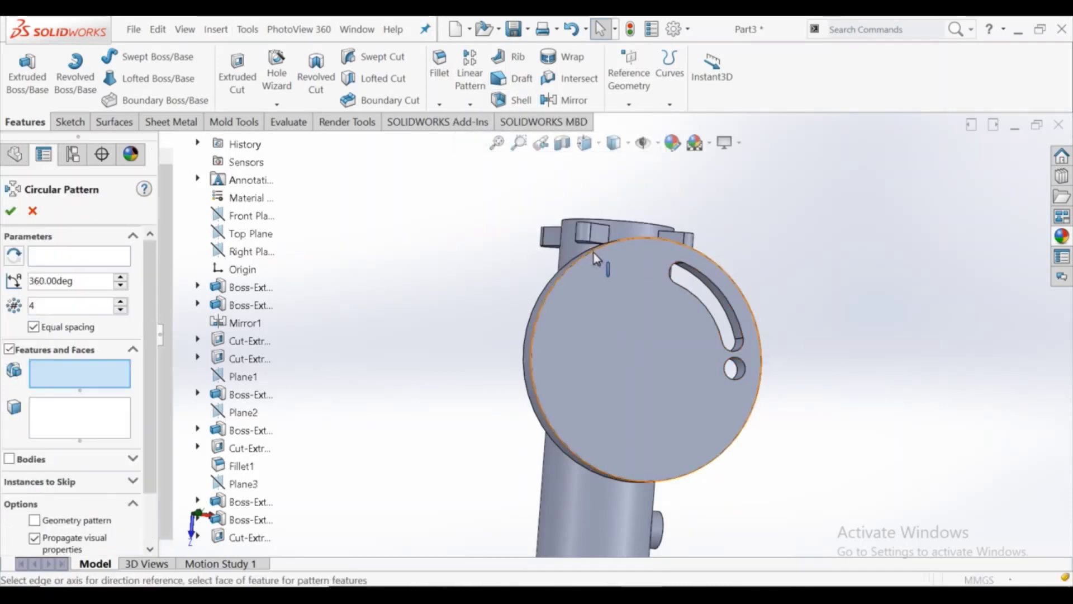
pyautogui.click(112, 254)
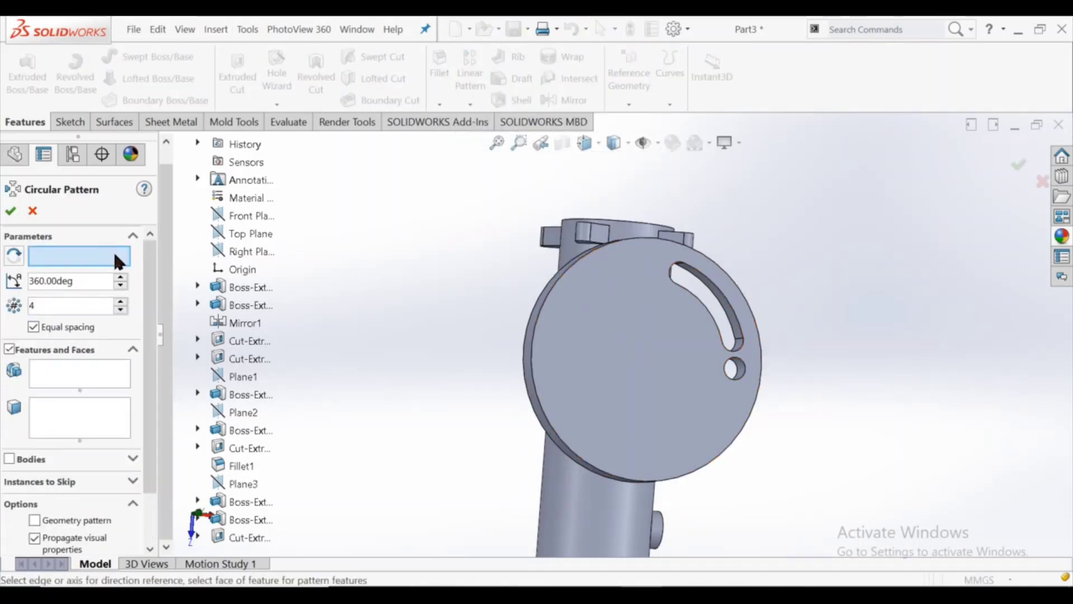
pyautogui.click(536, 340)
pyautogui.click(56, 368)
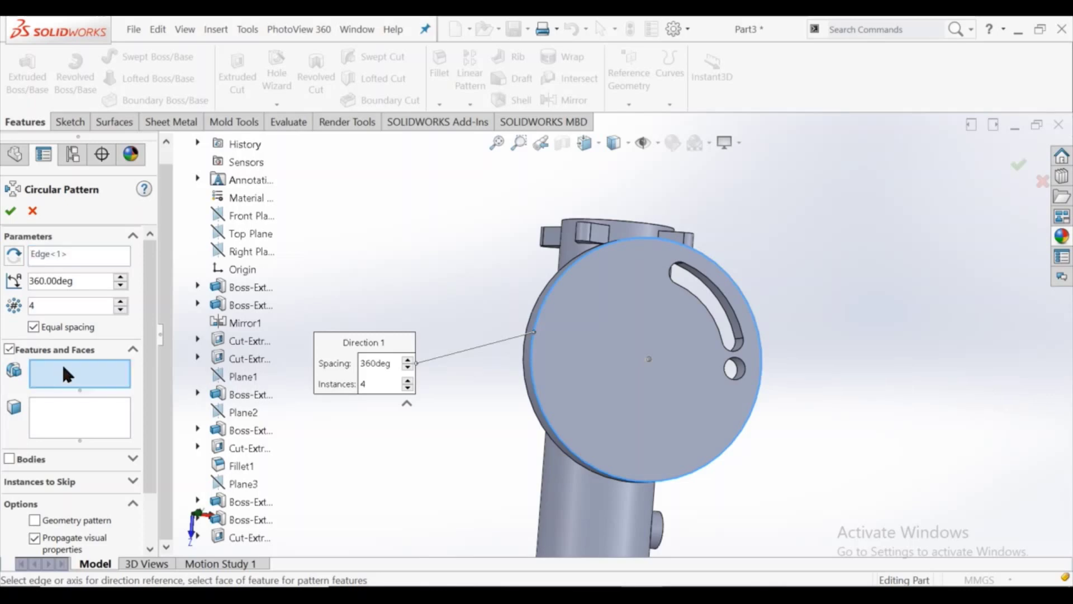
pyautogui.scroll(-2, 263, 534)
pyautogui.click(249, 537)
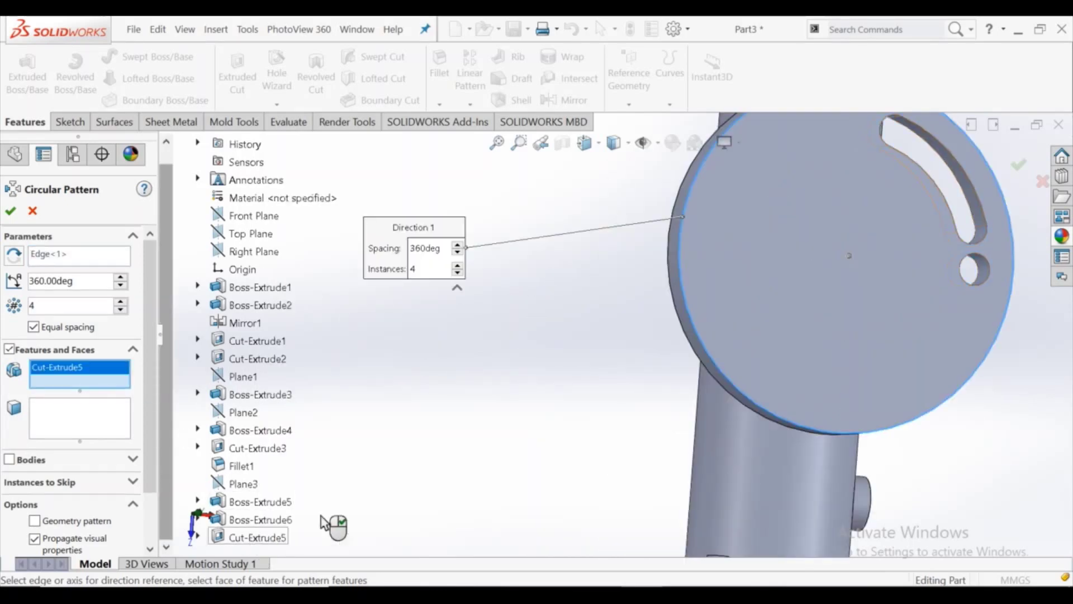
pyautogui.scroll(3, 887, 261)
pyautogui.scroll(2, 917, 251)
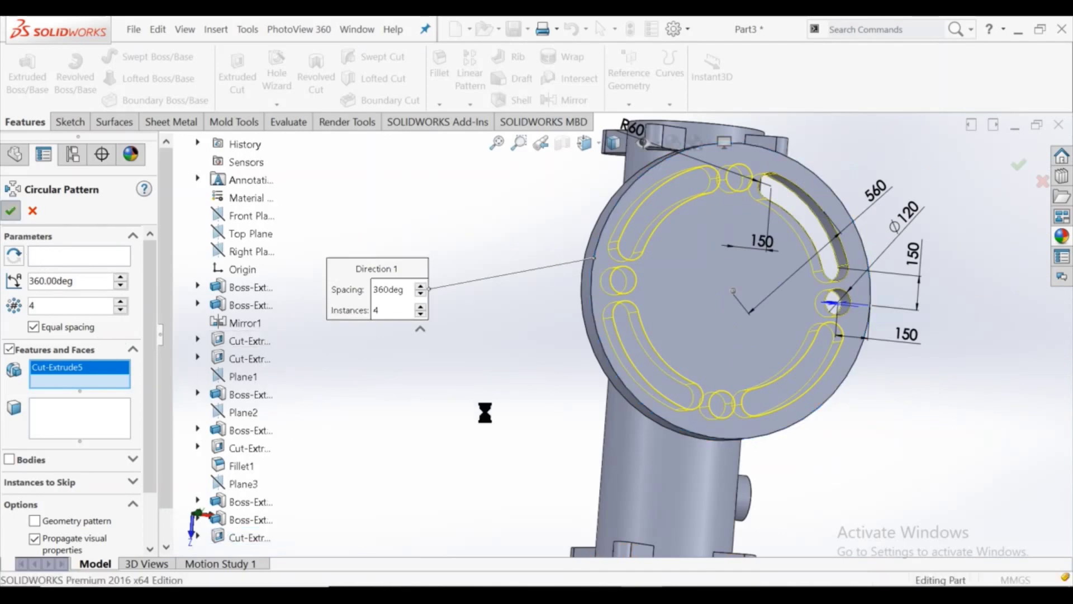
pyautogui.press('Return')
pyautogui.moveTo(485, 407)
pyautogui.mouseDown(button='middle')
pyautogui.moveTo(609, 274)
pyautogui.moveTo(568, 285)
pyautogui.moveTo(694, 258)
pyautogui.mouseUp(button='middle')
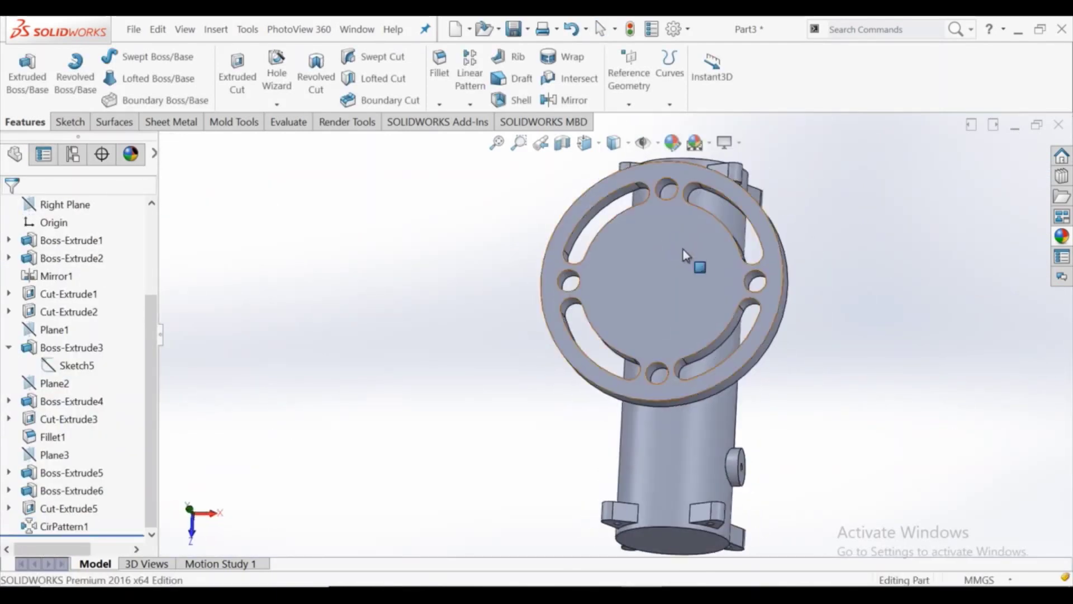
pyautogui.click(693, 258)
# - Start a sketch on the flange face with the Hidden Lines Visible display style
pyautogui.click(721, 237)
pyautogui.click(688, 66)
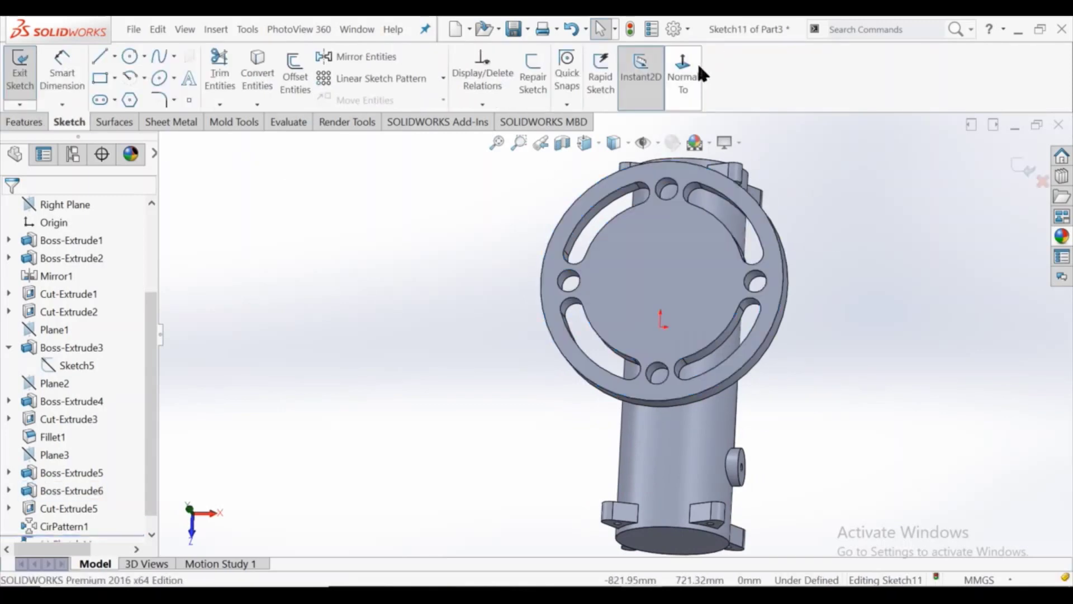
pyautogui.click(615, 143)
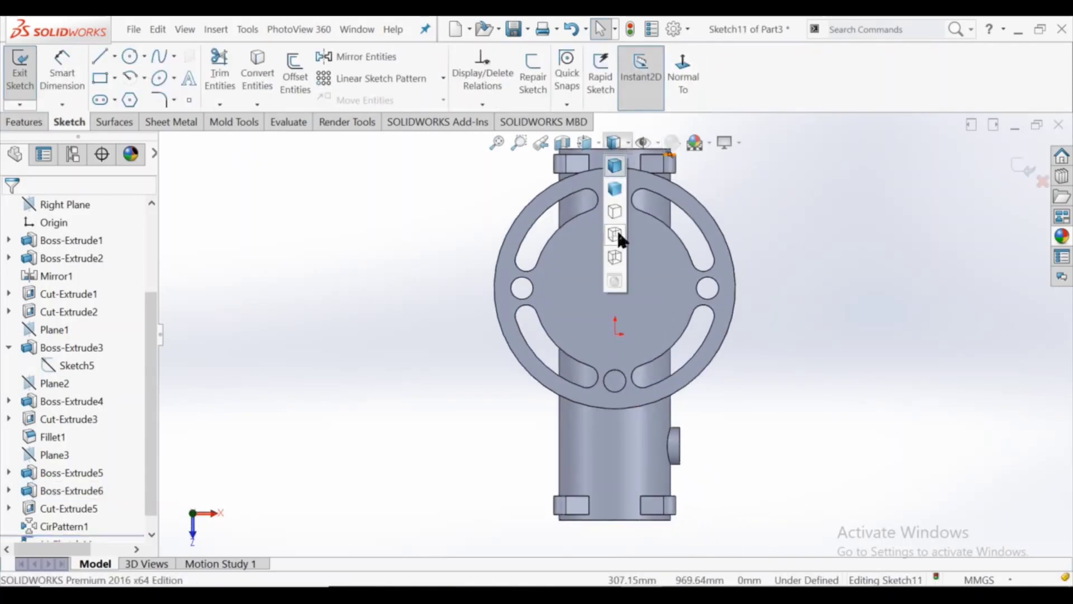
pyautogui.click(617, 234)
# - Draw a circle centred on the flange and dimension its diameter to 700
pyautogui.click(129, 58)
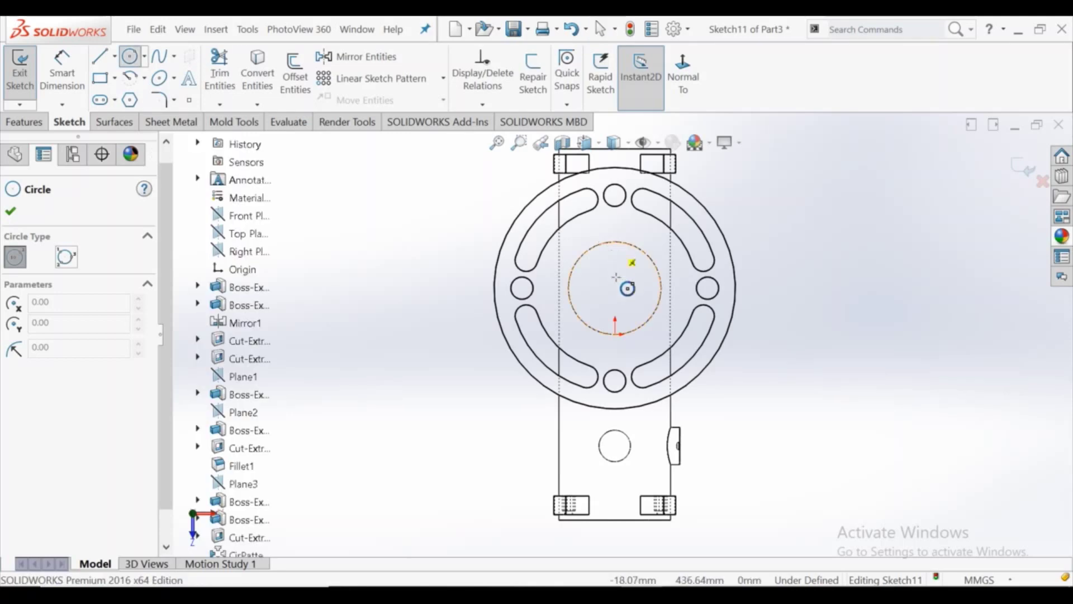
pyautogui.click(626, 225)
pyautogui.press('d')
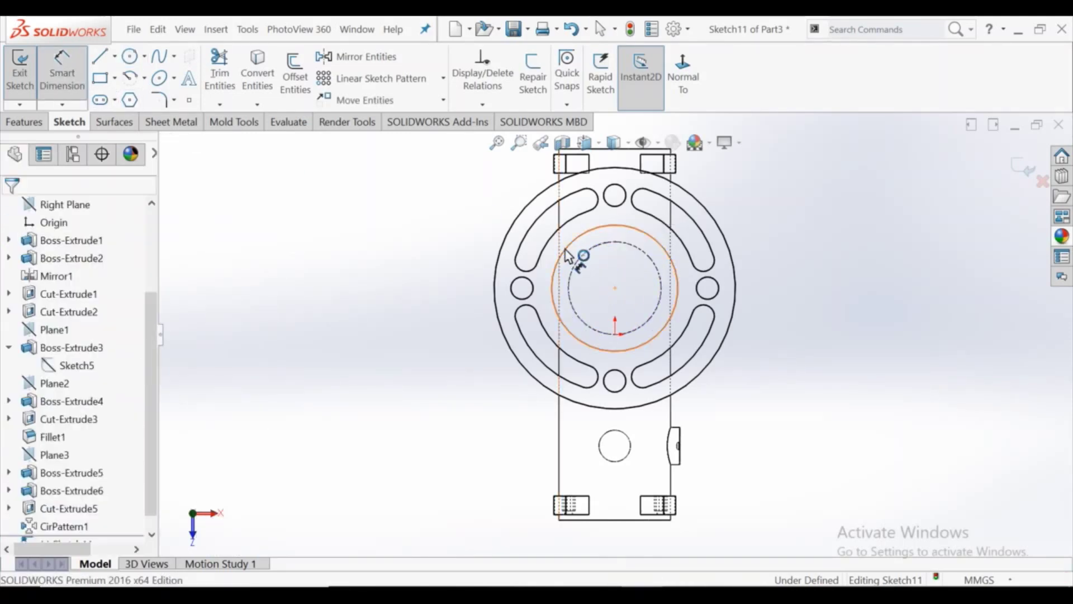
pyautogui.click(559, 255)
pyautogui.click(467, 297)
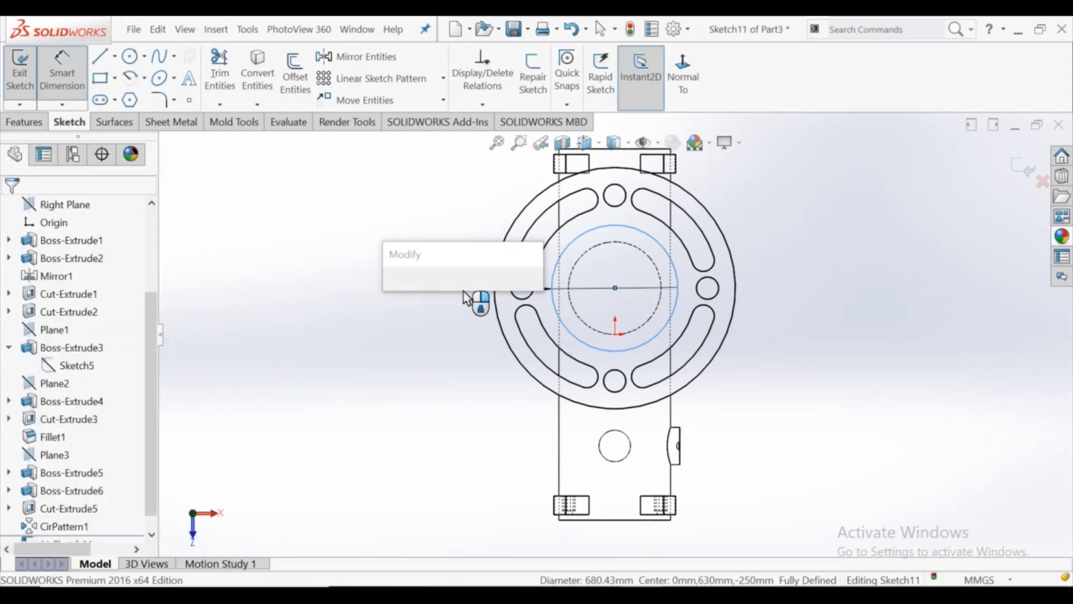
pyautogui.write('700')
pyautogui.press('Return')
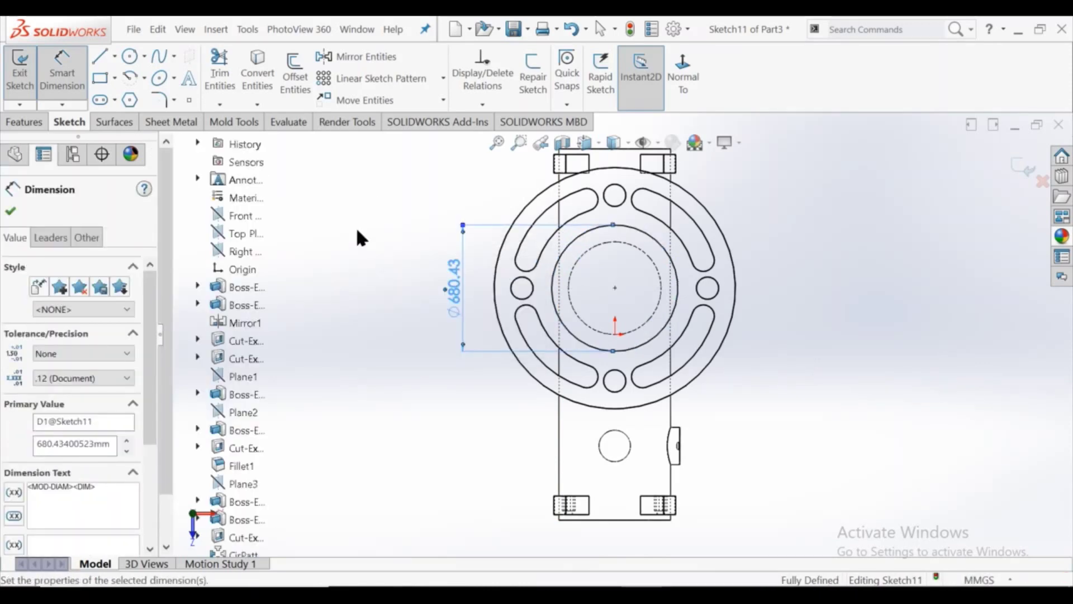
pyautogui.click(40, 119)
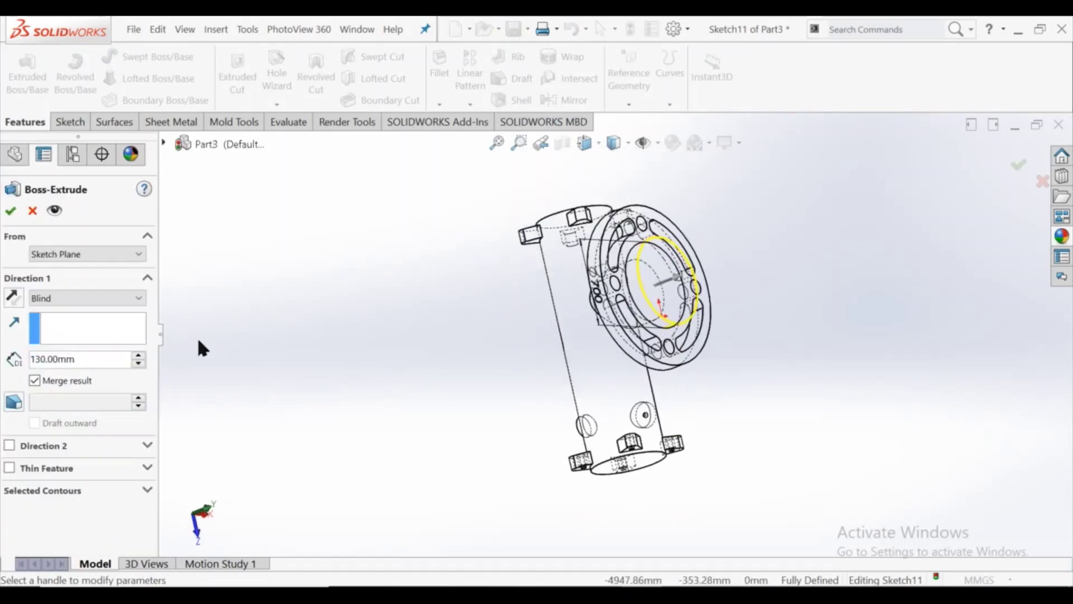
# - Extrude the Ø700 circle 40 mm Blind as a boss merged with the flange
pyautogui.moveTo(85, 359); pyautogui.dragTo(20, 362)
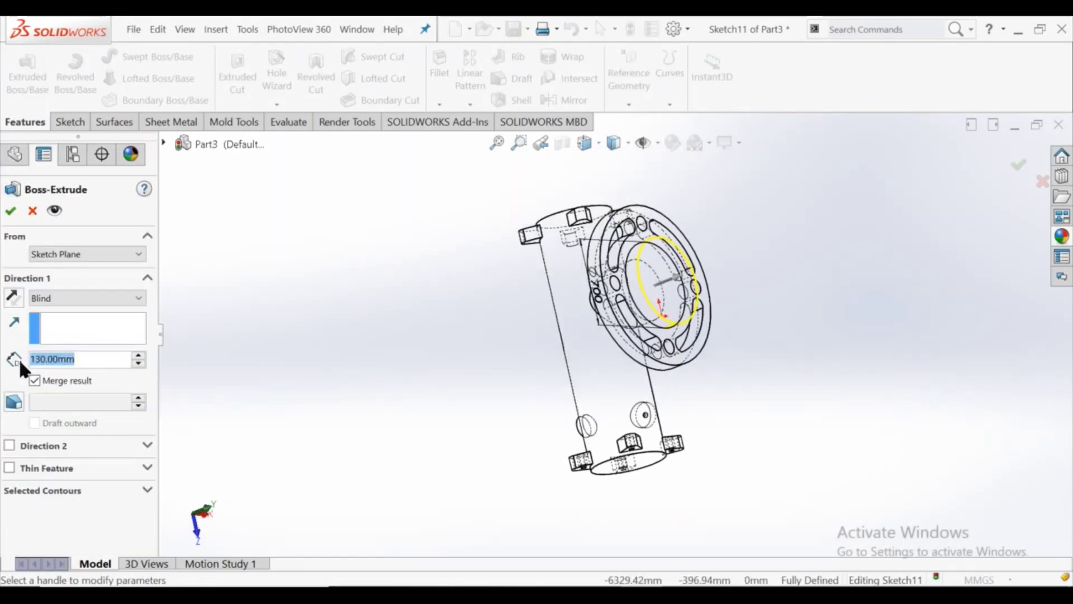
pyautogui.write('40')
pyautogui.press('Return')
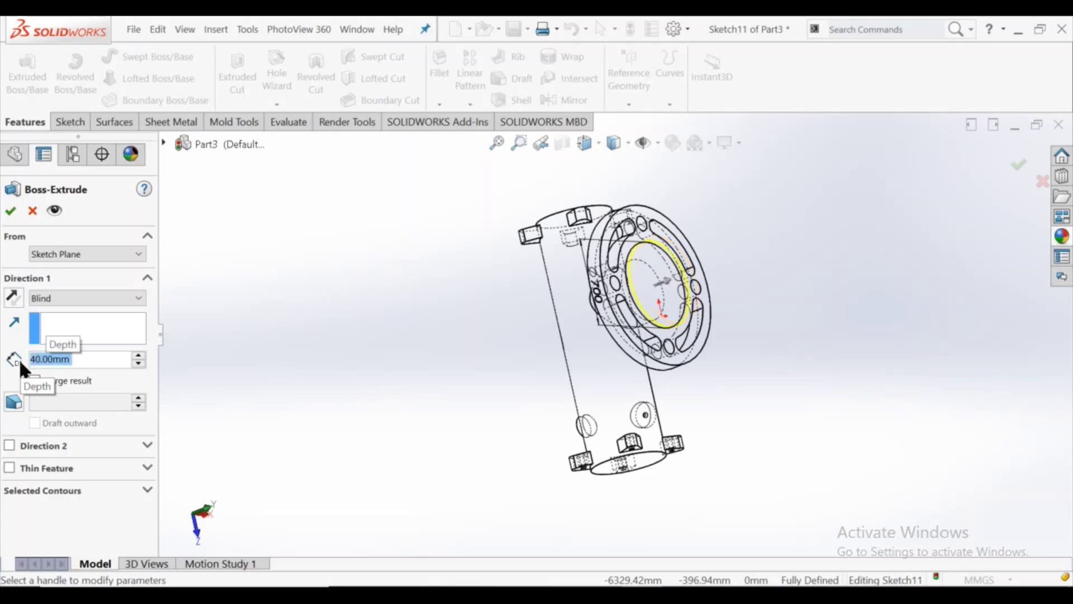
pyautogui.click(12, 211)
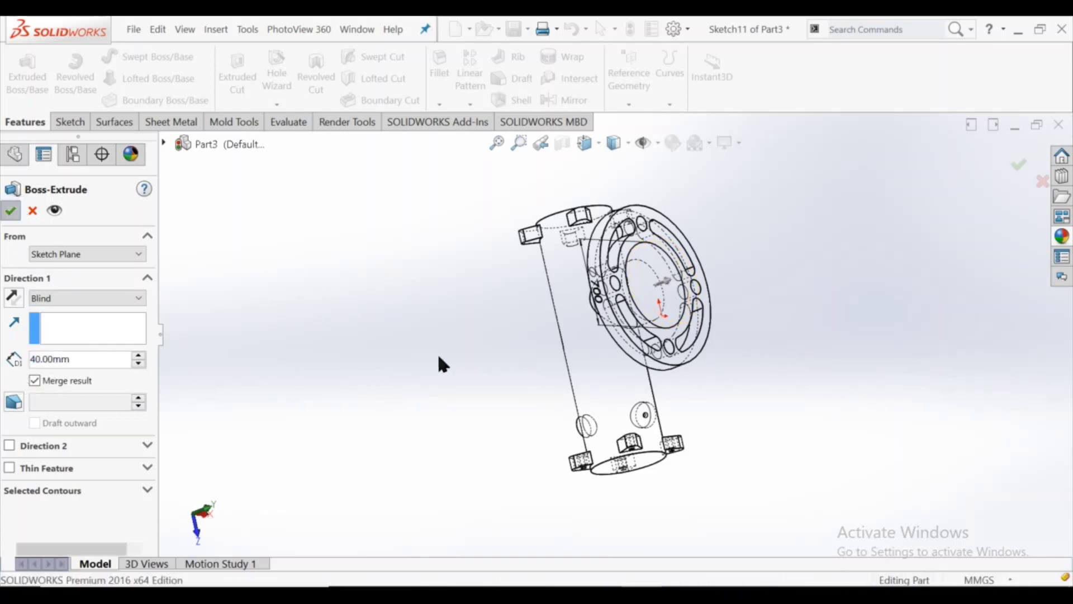
pyautogui.moveTo(438, 359); pyautogui.dragTo(407, 368, button='middle')
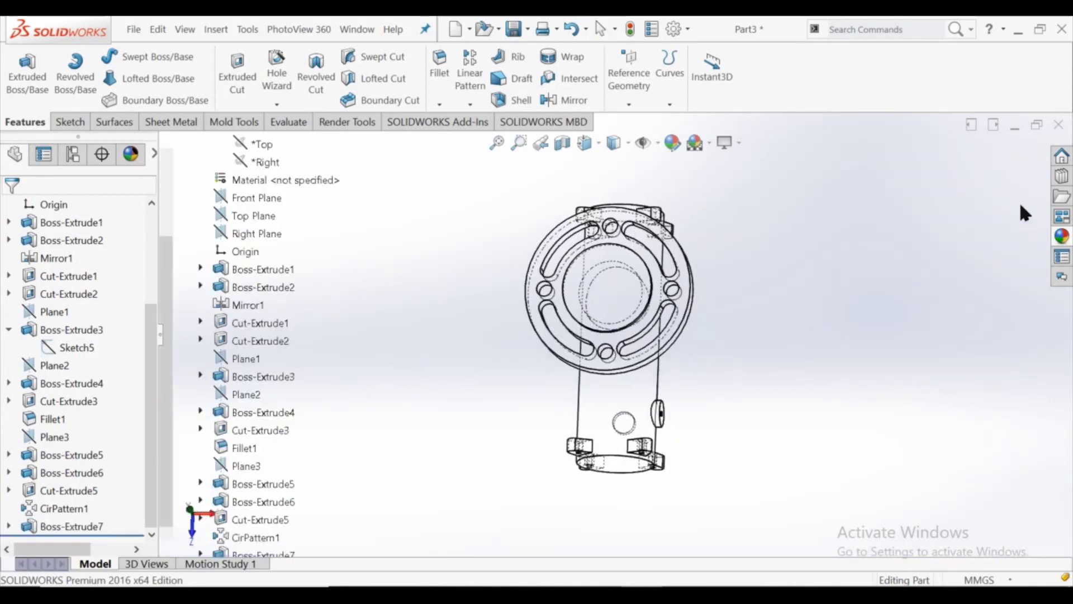
# - Switch the display style back to Shaded With Edges
pyautogui.click(620, 140)
pyautogui.click(615, 191)
pyautogui.moveTo(773, 363)
pyautogui.mouseDown(button='middle')
pyautogui.moveTo(718, 363)
pyautogui.moveTo(599, 186)
pyautogui.mouseUp(button='middle')
# - Chamfer the raised boss's circular outer edge 40 mm at 45°
pyautogui.click(439, 105)
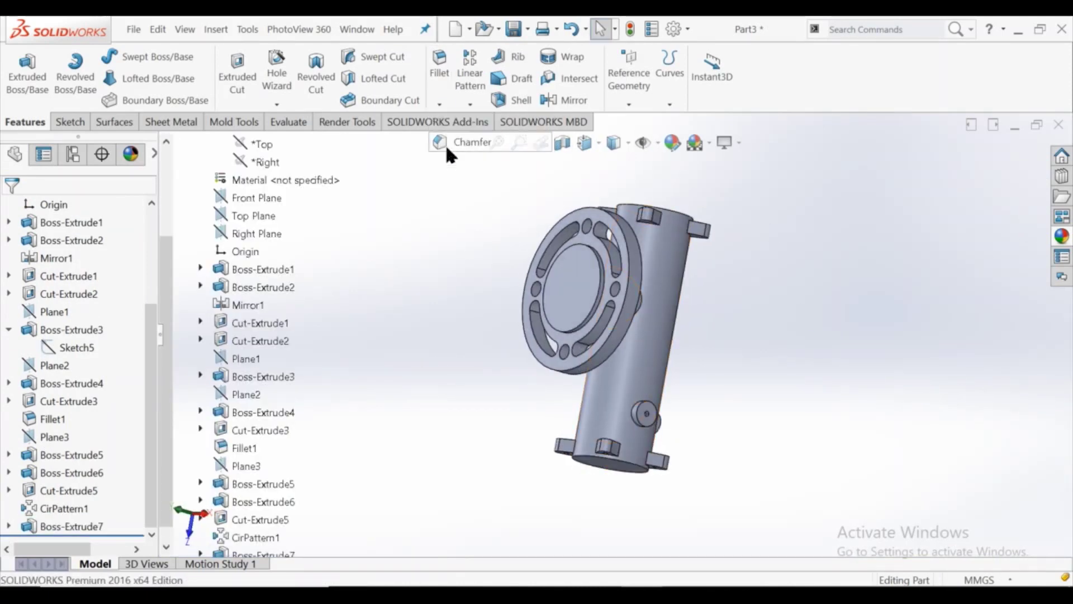
pyautogui.click(445, 142)
pyautogui.scroll(-3, 622, 323)
pyautogui.scroll(-3, 622, 323)
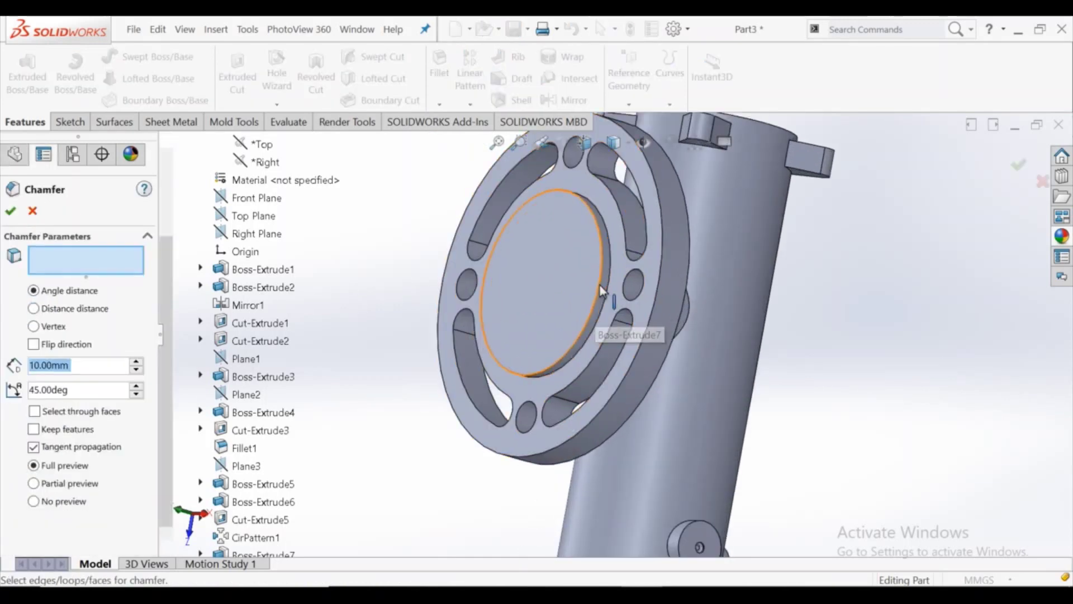
pyautogui.click(601, 321)
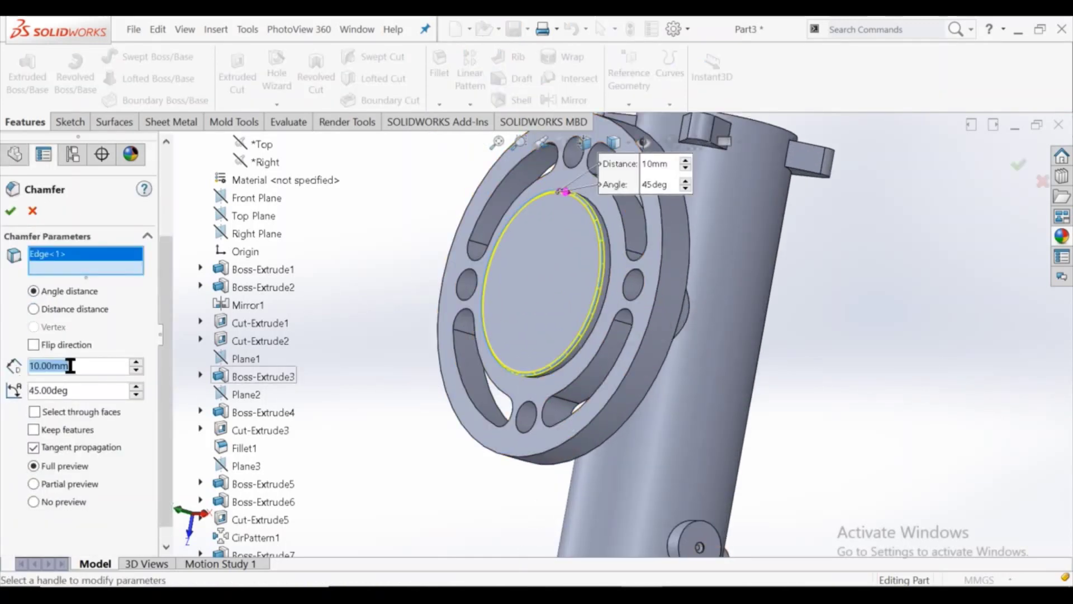
pyautogui.write('40')
pyautogui.press('Return')
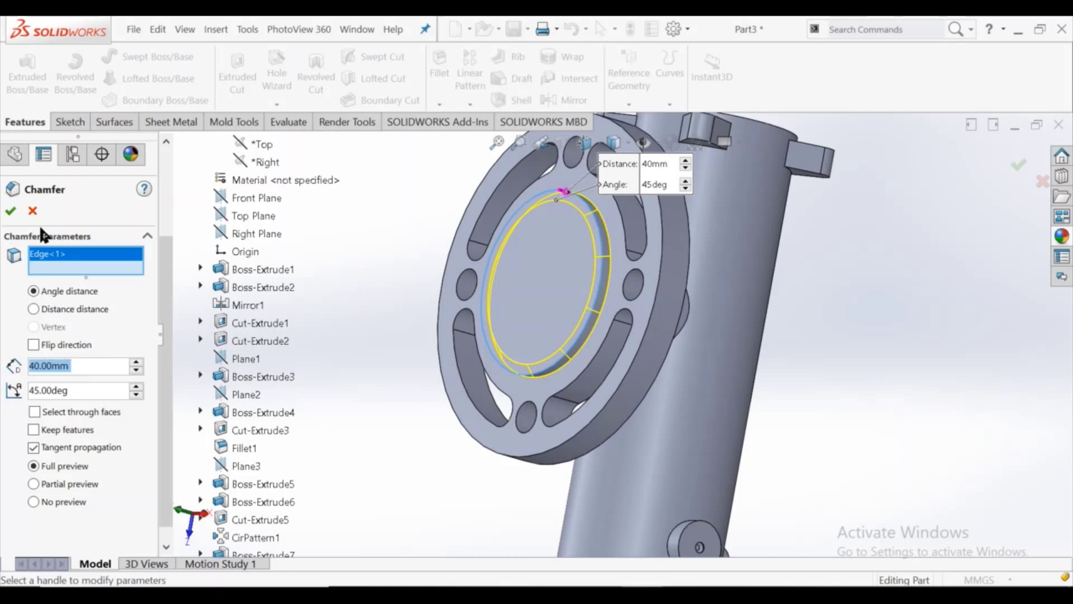
pyautogui.press('Return')
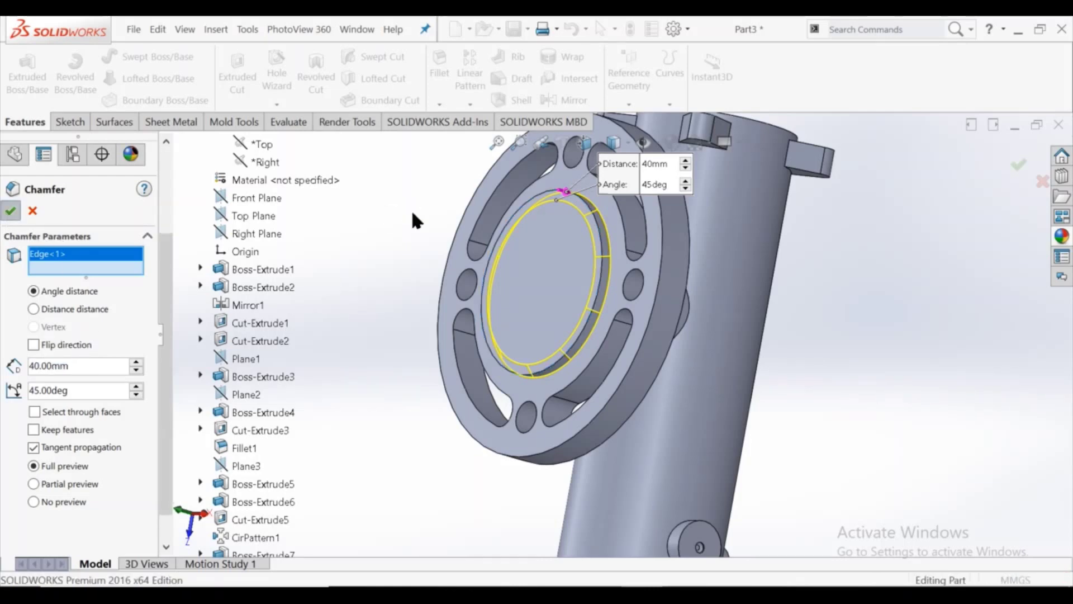
pyautogui.scroll(5, 410, 207)
pyautogui.moveTo(556, 363)
pyautogui.mouseDown(button='middle')
pyautogui.moveTo(557, 313)
pyautogui.moveTo(683, 330)
pyautogui.mouseUp(button='middle')
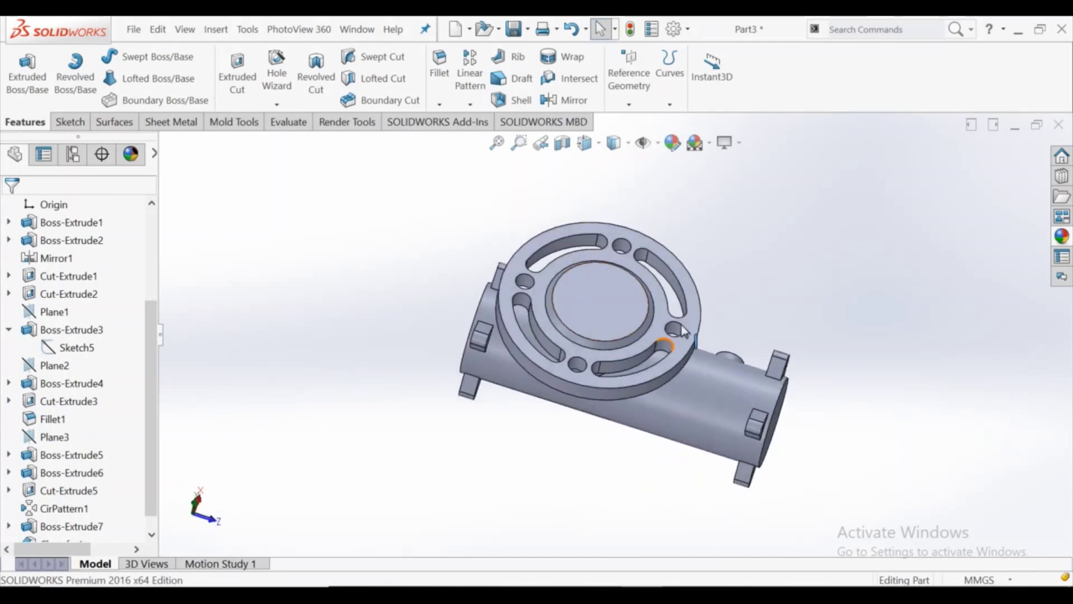
# - Fillet the flange face's 43 slot and hole edges with a 3 mm radius
pyautogui.click(446, 105)
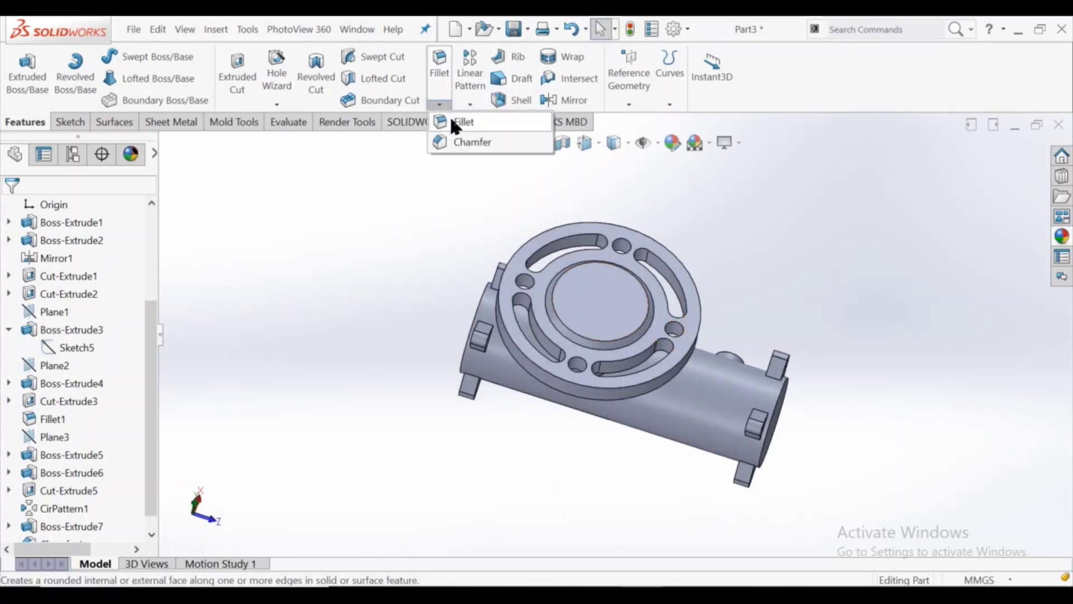
pyautogui.click(557, 380)
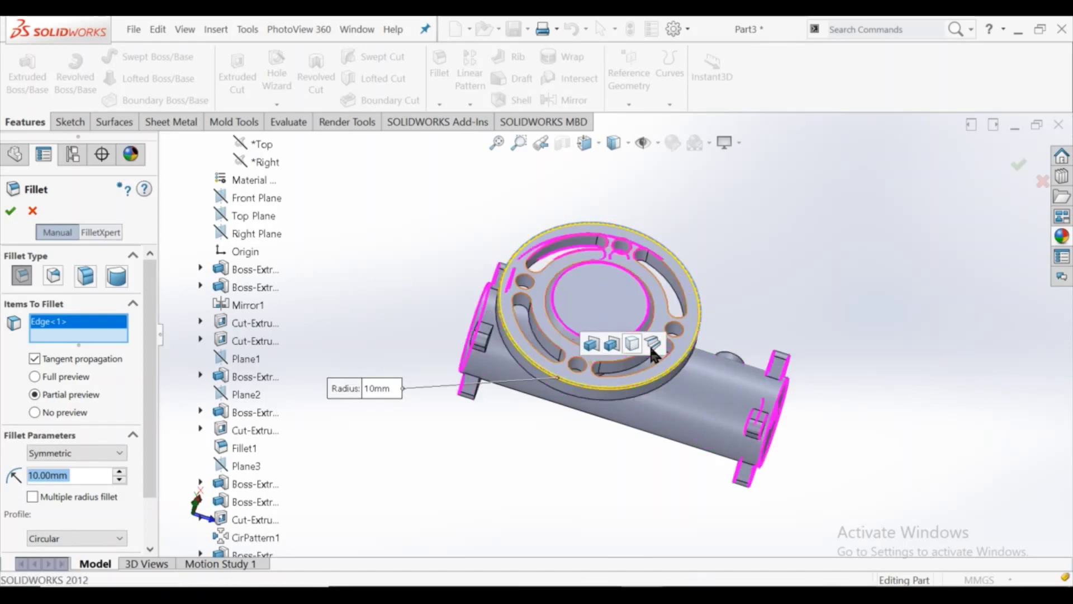
pyautogui.click(609, 351)
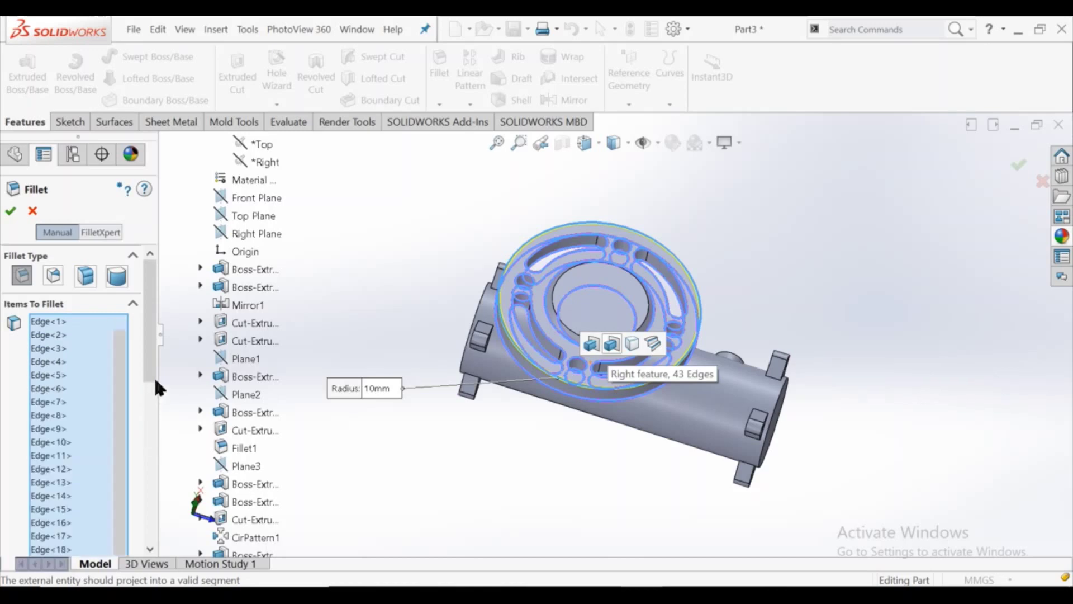
pyautogui.moveTo(151, 327); pyautogui.dragTo(148, 497)
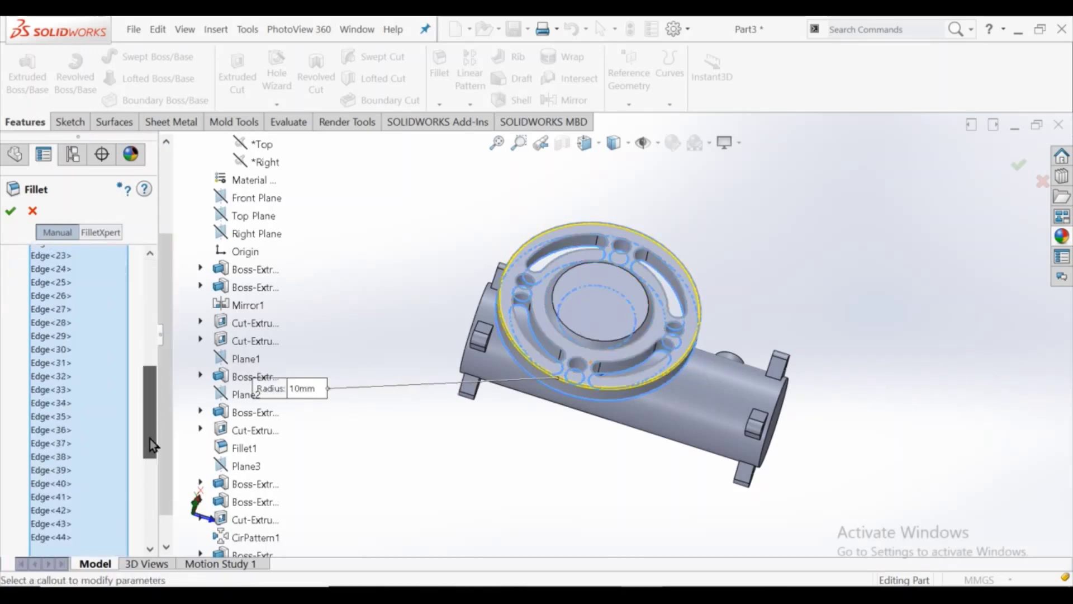
pyautogui.doubleClick(83, 490)
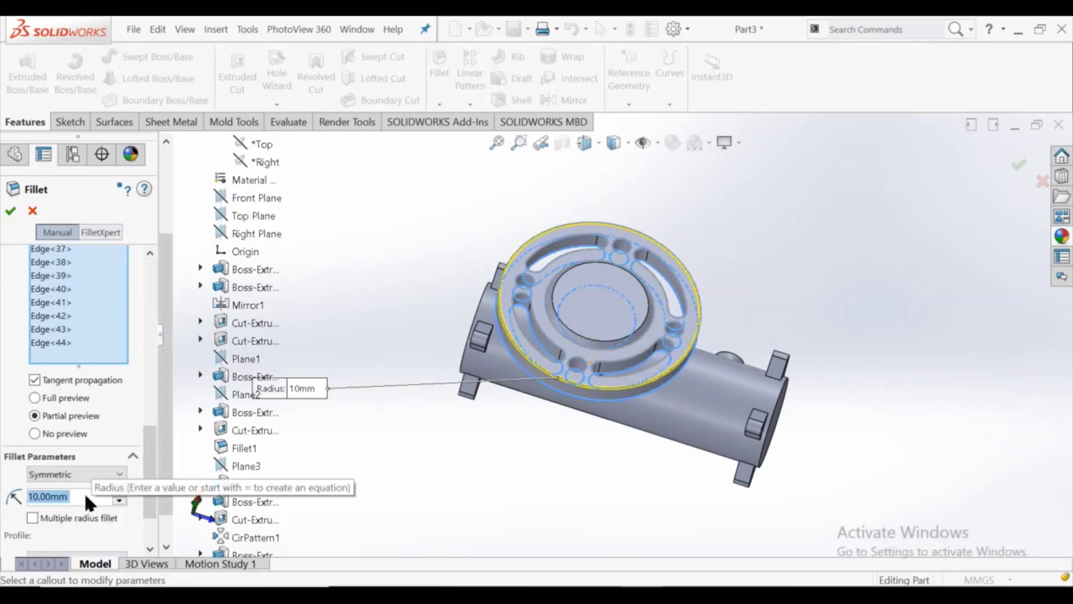
pyautogui.write('3')
pyautogui.press('Return')
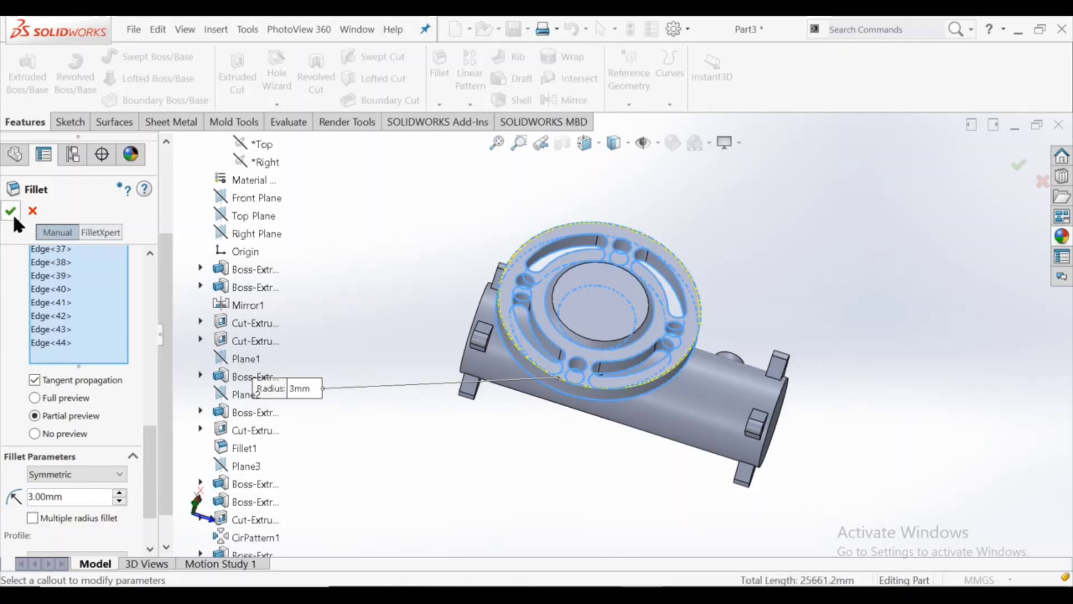
pyautogui.click(11, 211)
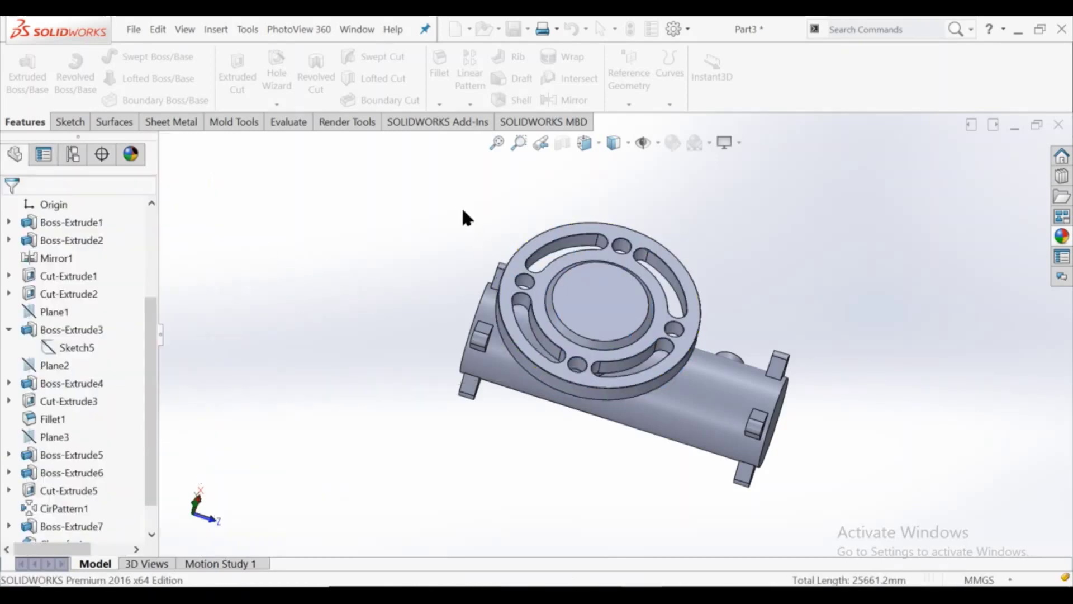
# - Start a sketch on the pipe end face, viewed normal to it
pyautogui.scroll(-2, 576, 382)
pyautogui.moveTo(577, 382); pyautogui.dragTo(751, 402, button='middle')
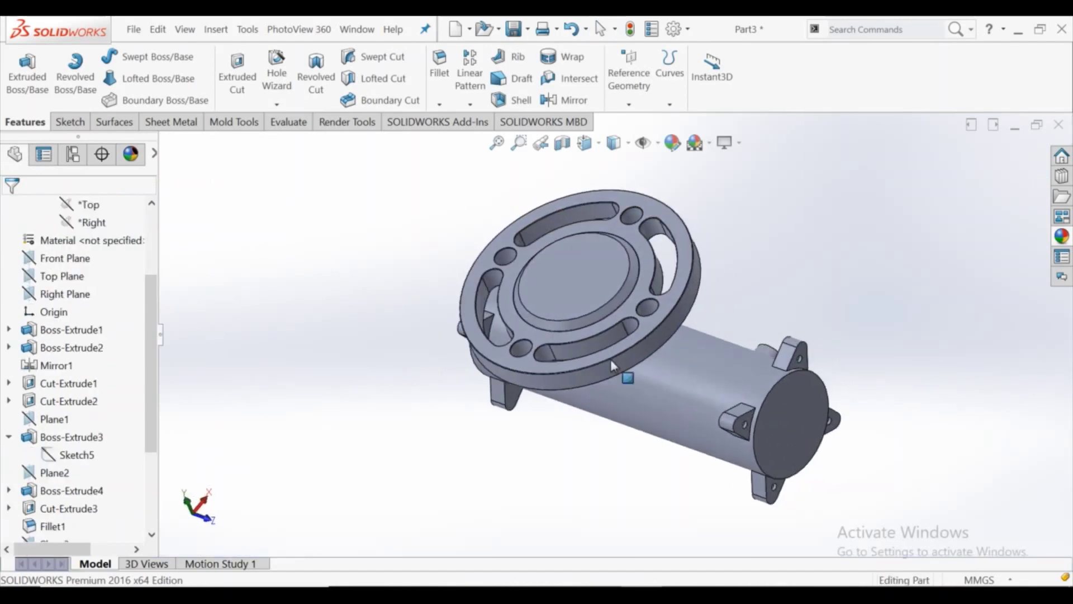
pyautogui.moveTo(861, 290)
pyautogui.mouseDown(button='middle')
pyautogui.moveTo(733, 311)
pyautogui.moveTo(650, 391)
pyautogui.mouseUp(button='middle')
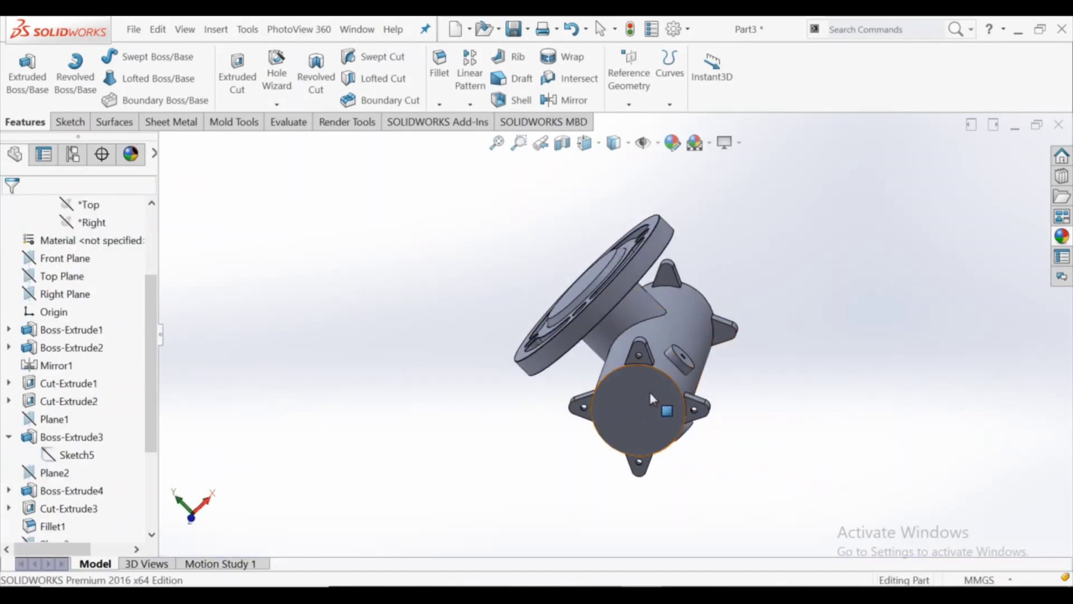
pyautogui.click(650, 391)
pyautogui.click(701, 358)
pyautogui.click(683, 70)
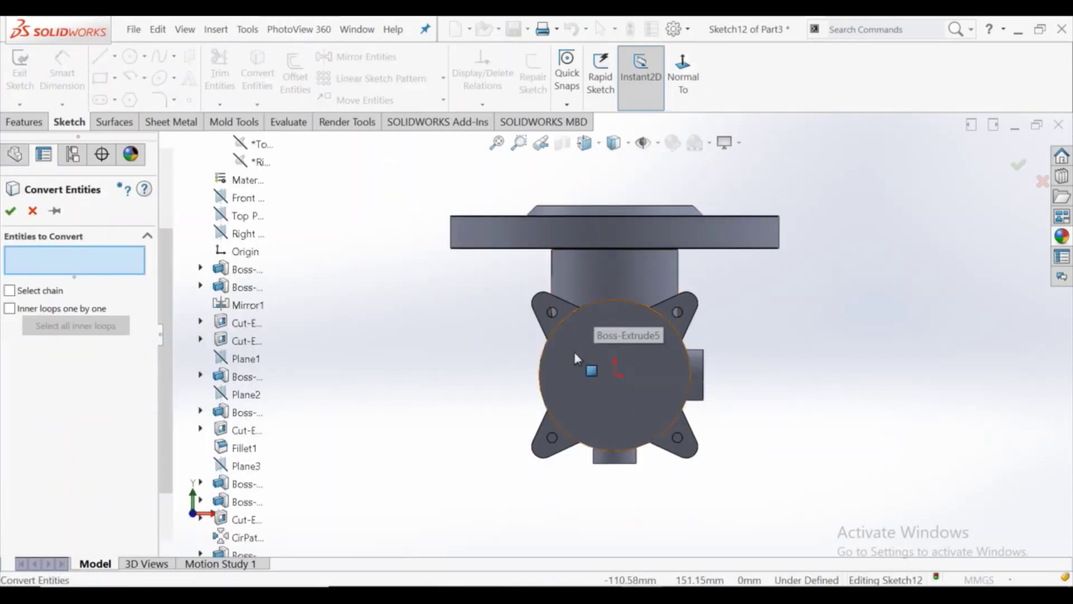
# - Convert the end face's circular edge and offset it 10 mm inward
pyautogui.click(542, 374)
pyautogui.click(10, 211)
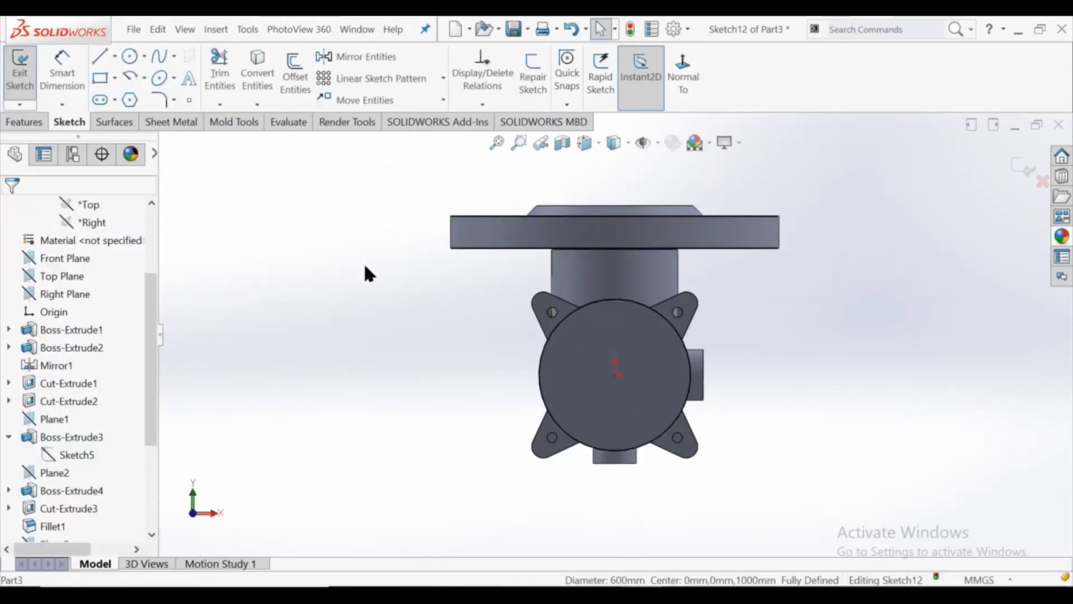
pyautogui.click(283, 85)
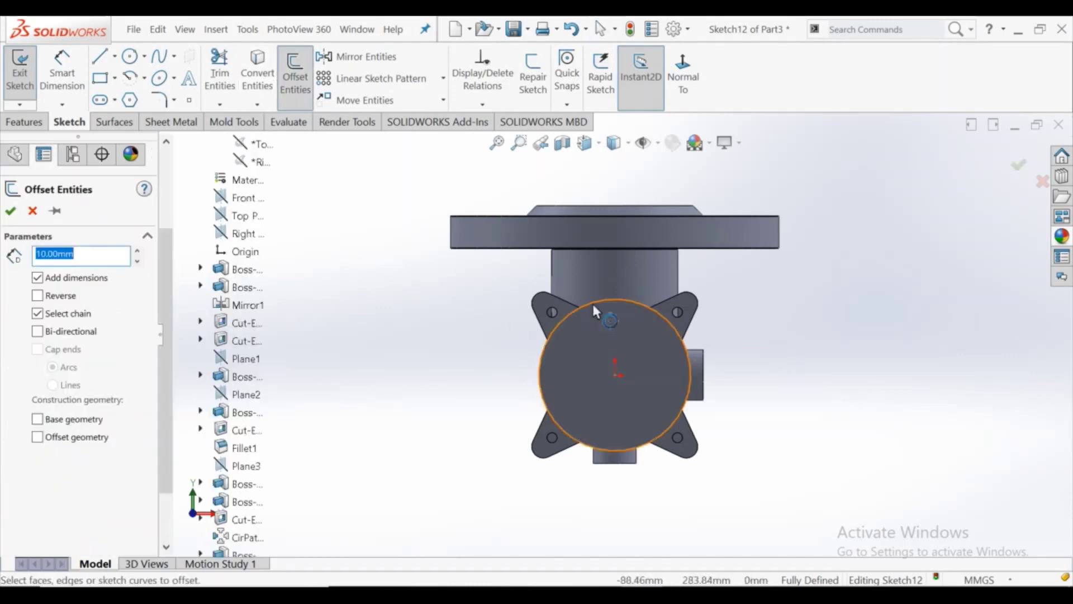
pyautogui.click(591, 301)
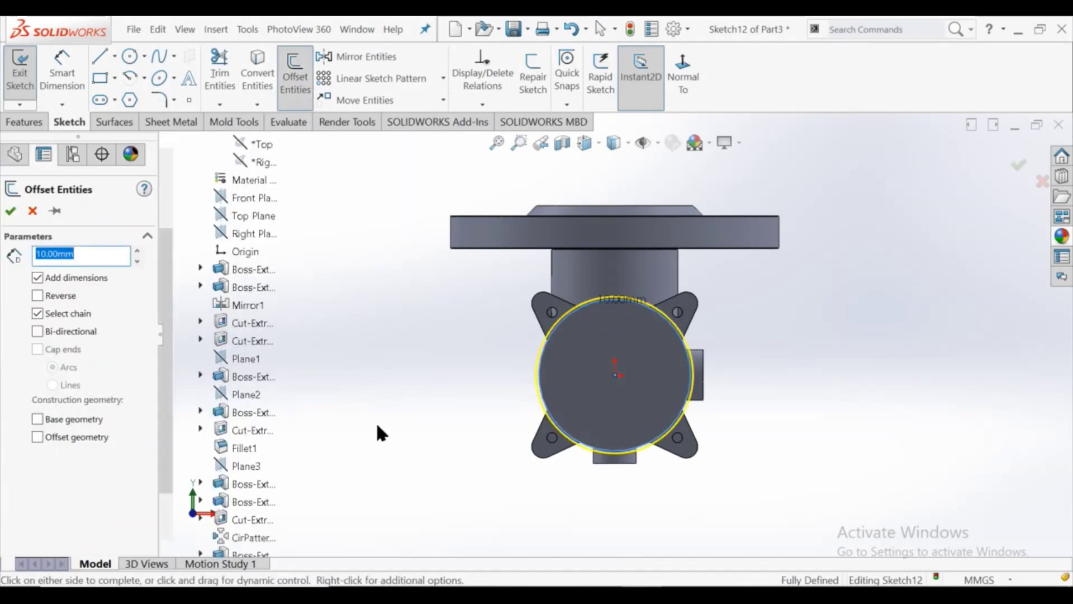
pyautogui.click(37, 295)
pyautogui.click(11, 211)
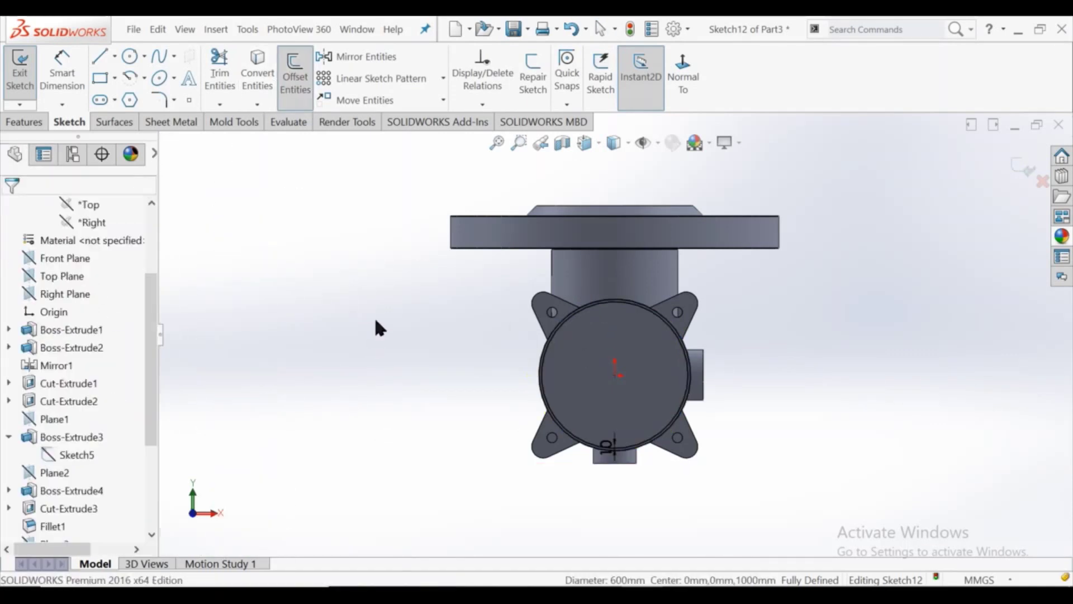
# - Extrude-cut the ring Up To Surface, stopping at the lug's face
pyautogui.click(37, 123)
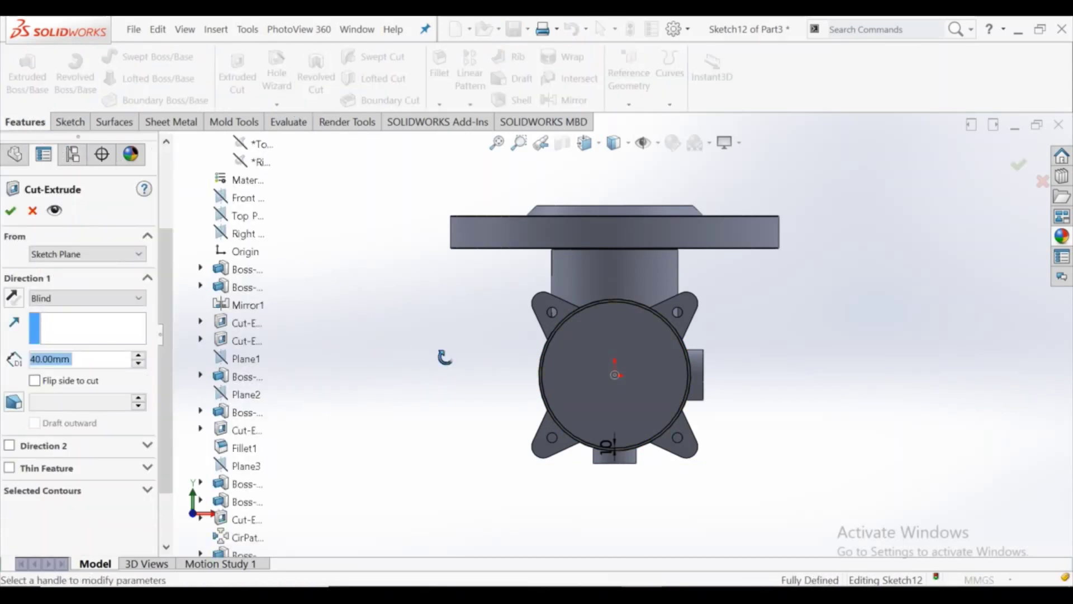
pyautogui.click(73, 298)
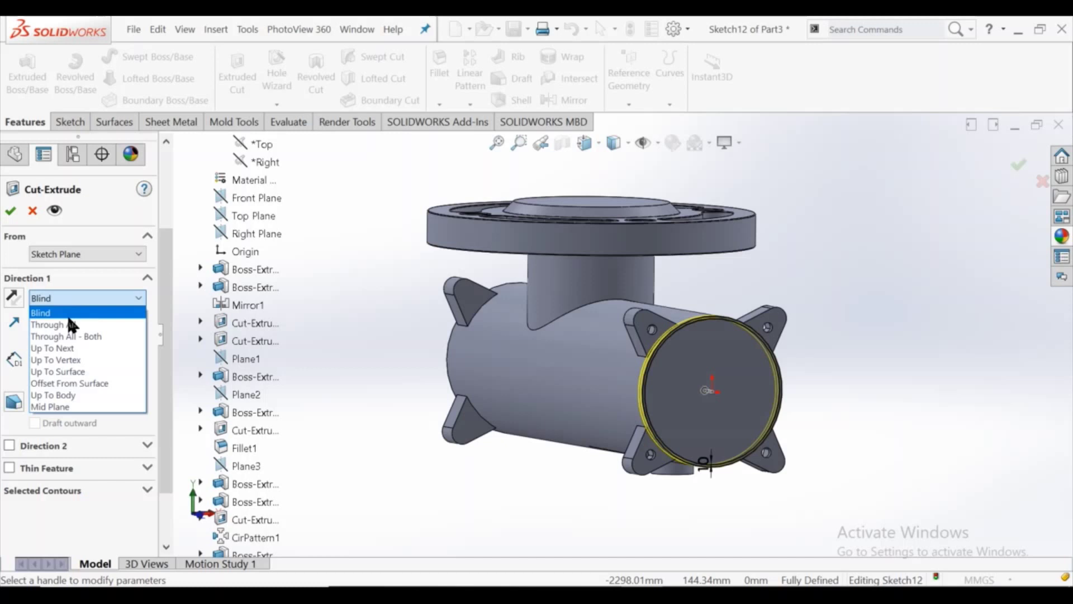
pyautogui.click(89, 368)
pyautogui.click(645, 343)
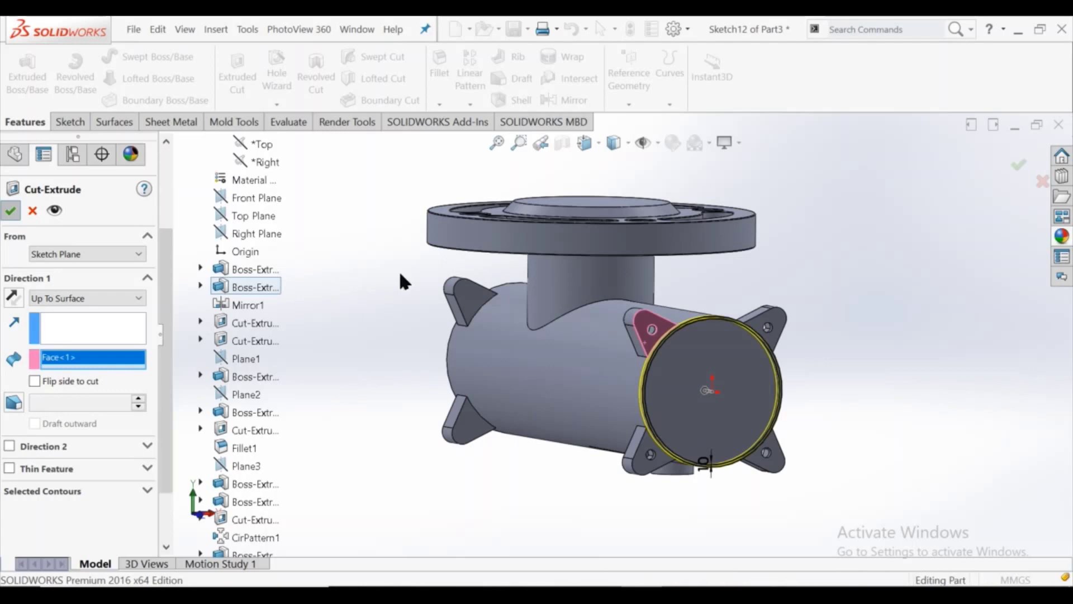
pyautogui.press('Return')
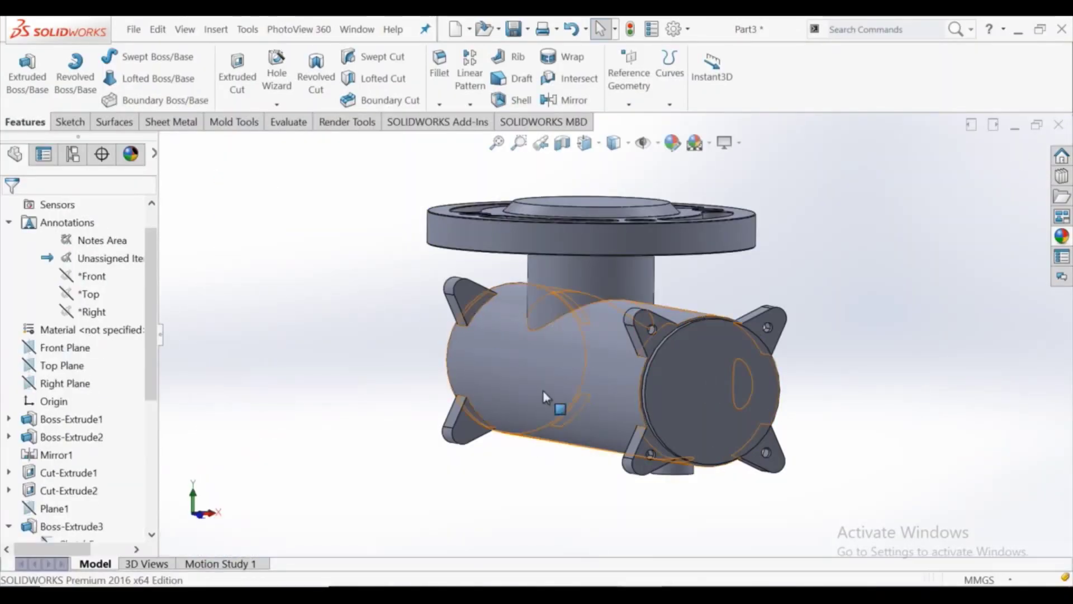
# - Sketch a 3 mm offset ring from the converted edges of the opposite pipe end face
pyautogui.moveTo(505, 365); pyautogui.dragTo(651, 362, button='middle')
pyautogui.click(650, 366)
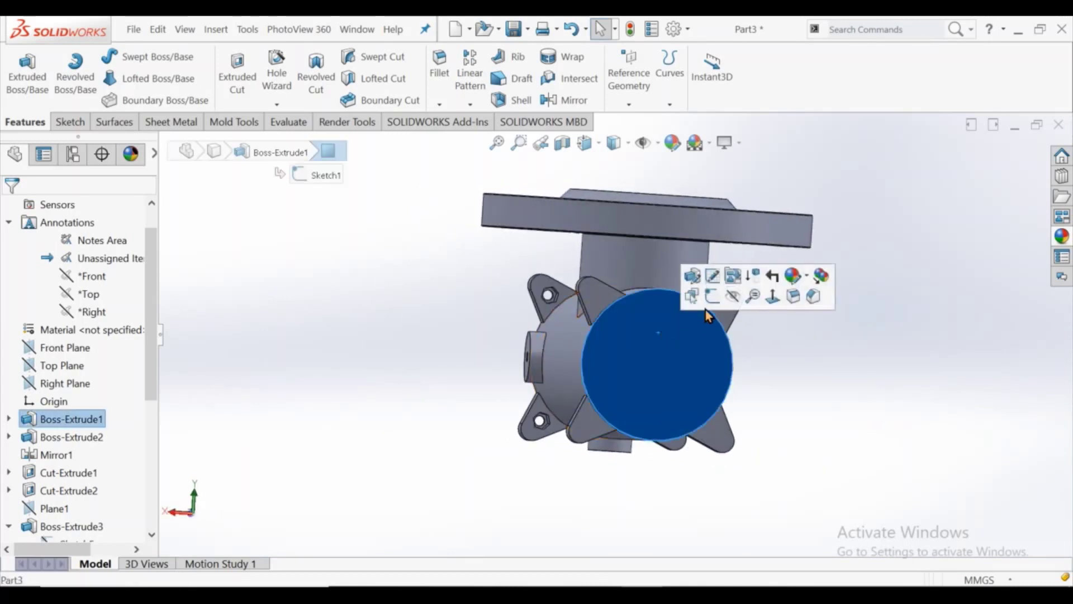
pyautogui.click(705, 305)
pyautogui.click(683, 75)
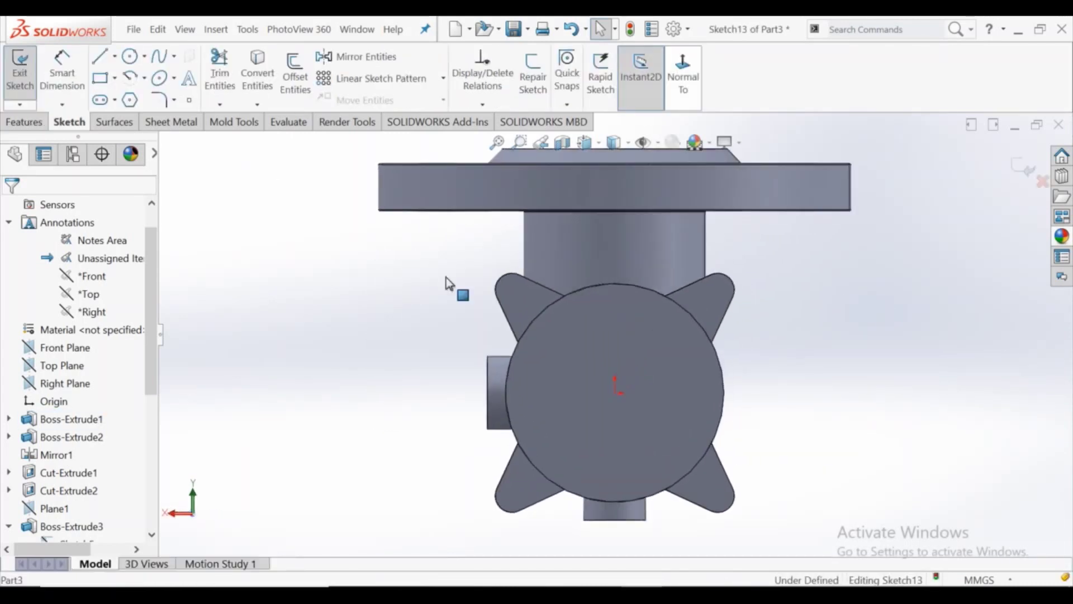
pyautogui.click(269, 71)
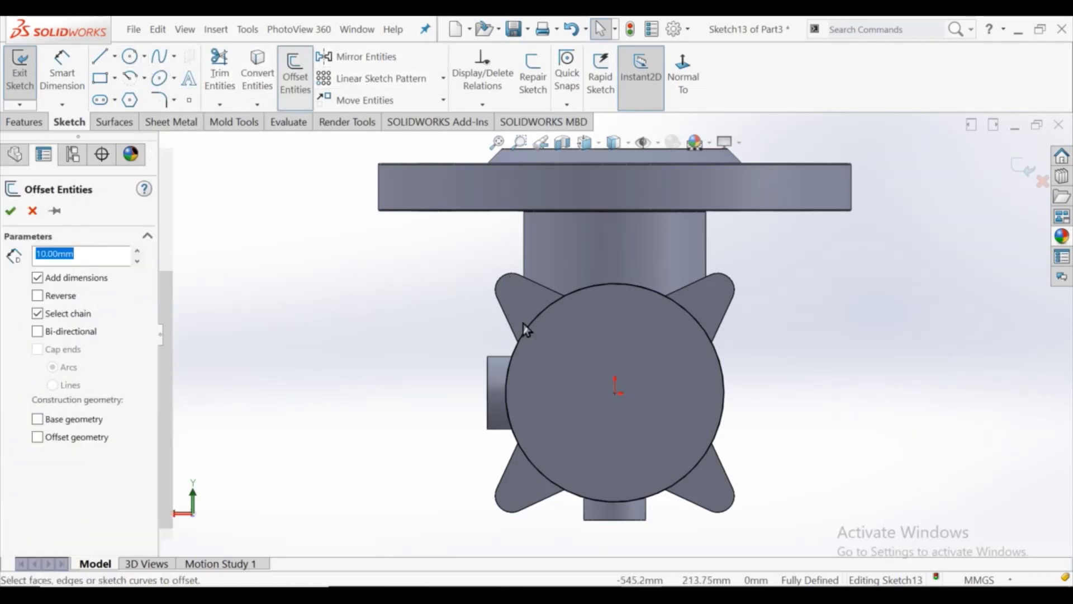
pyautogui.click(574, 291)
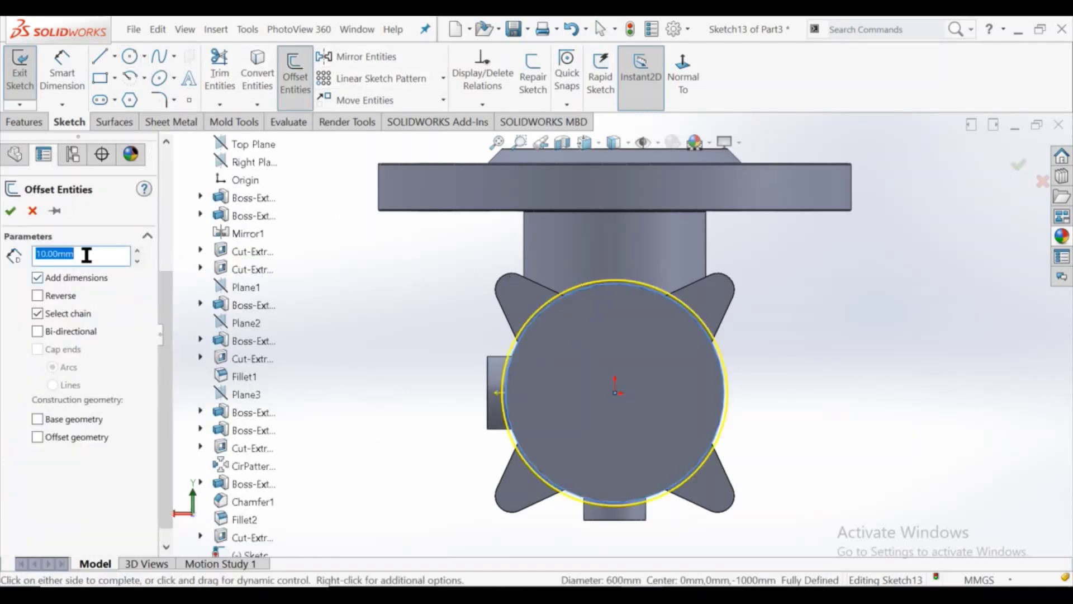
pyautogui.write('3')
pyautogui.press('Return')
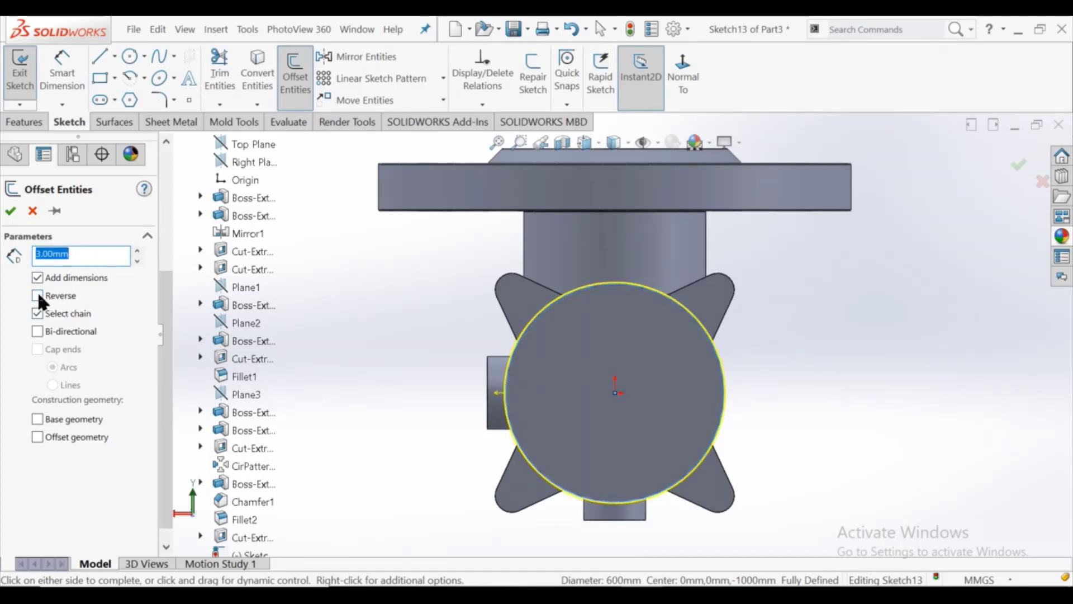
pyautogui.click(10, 211)
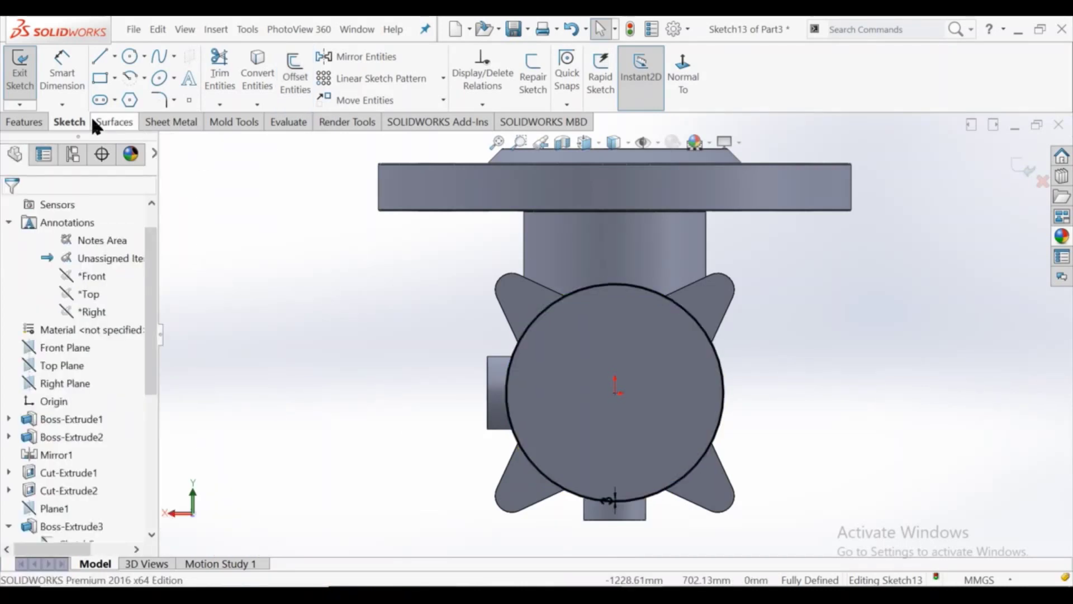
# - Extrude-cut the ring Up To Surface, ending at the lug's face
pyautogui.click(24, 122)
pyautogui.click(237, 75)
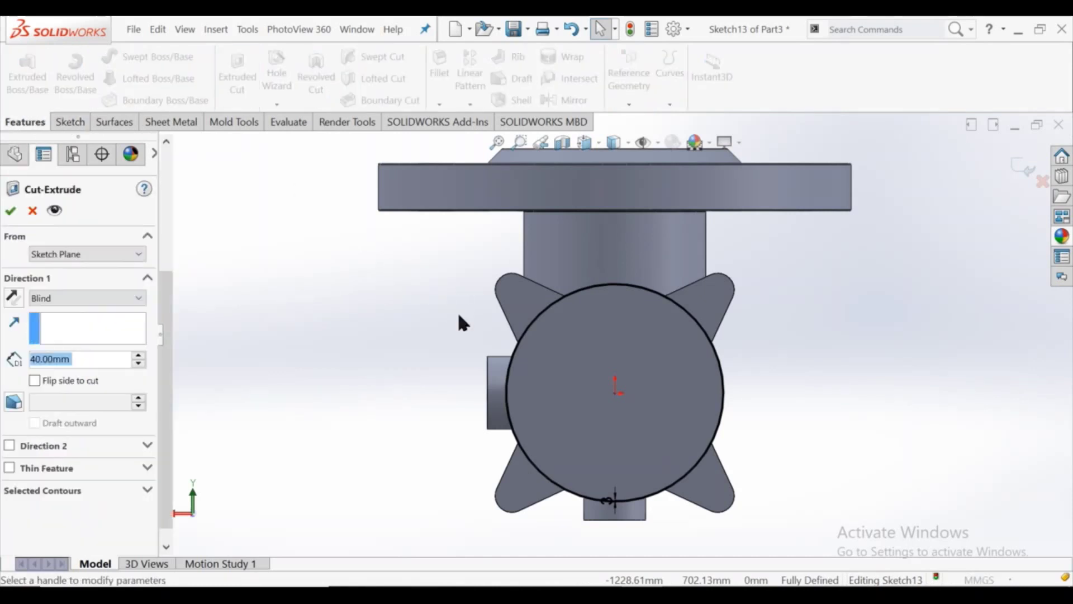
pyautogui.click(139, 298)
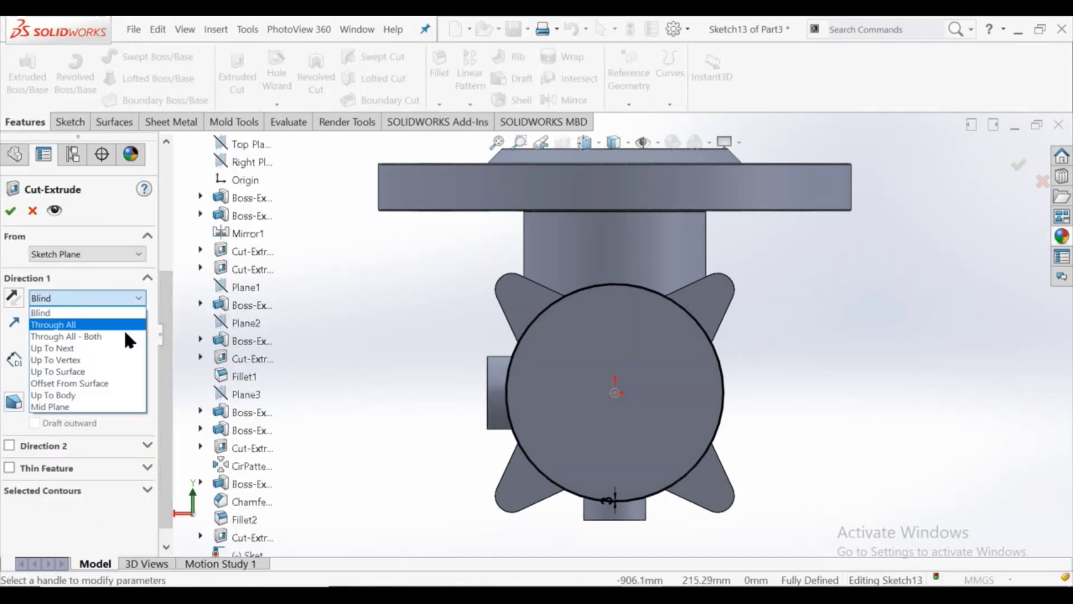
pyautogui.click(123, 362)
pyautogui.click(112, 295)
pyautogui.click(116, 371)
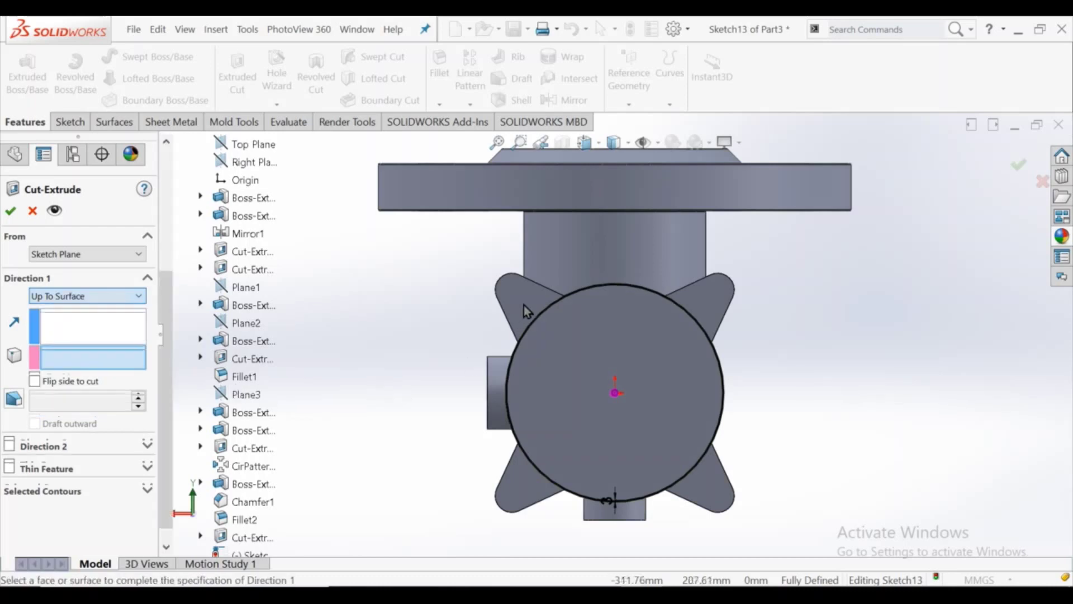
pyautogui.click(522, 309)
pyautogui.moveTo(390, 323); pyautogui.dragTo(422, 320, button='middle')
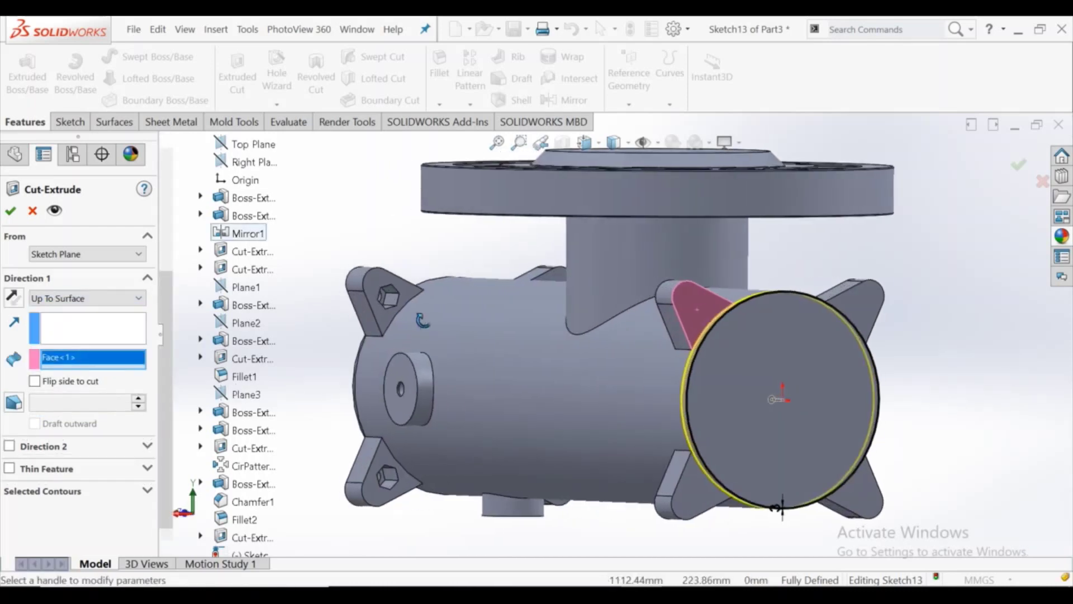
pyautogui.click(10, 211)
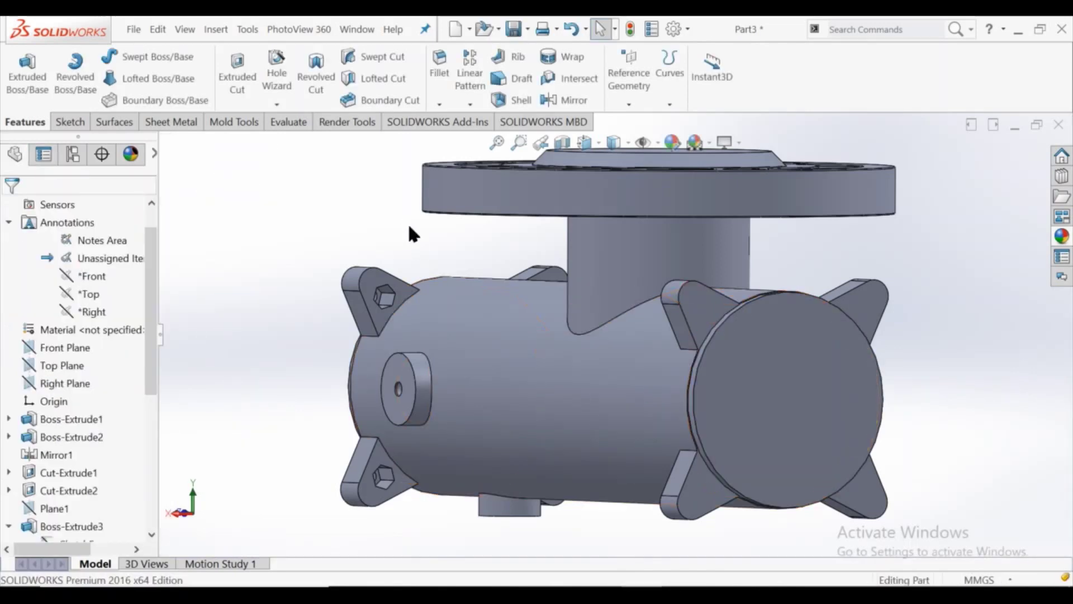
pyautogui.moveTo(406, 225)
pyautogui.mouseDown(button='middle')
pyautogui.moveTo(550, 248)
pyautogui.moveTo(659, 352)
pyautogui.mouseUp(button='middle')
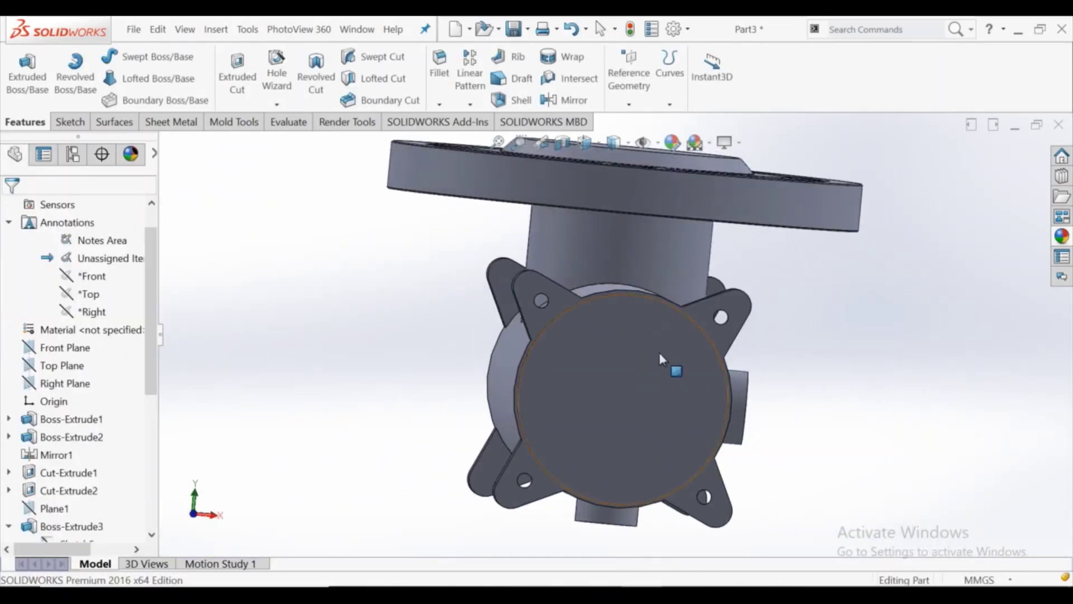
# - Sketch a circle centred on the origin on the pipe end face
pyautogui.click(659, 353)
pyautogui.click(711, 307)
pyautogui.click(682, 96)
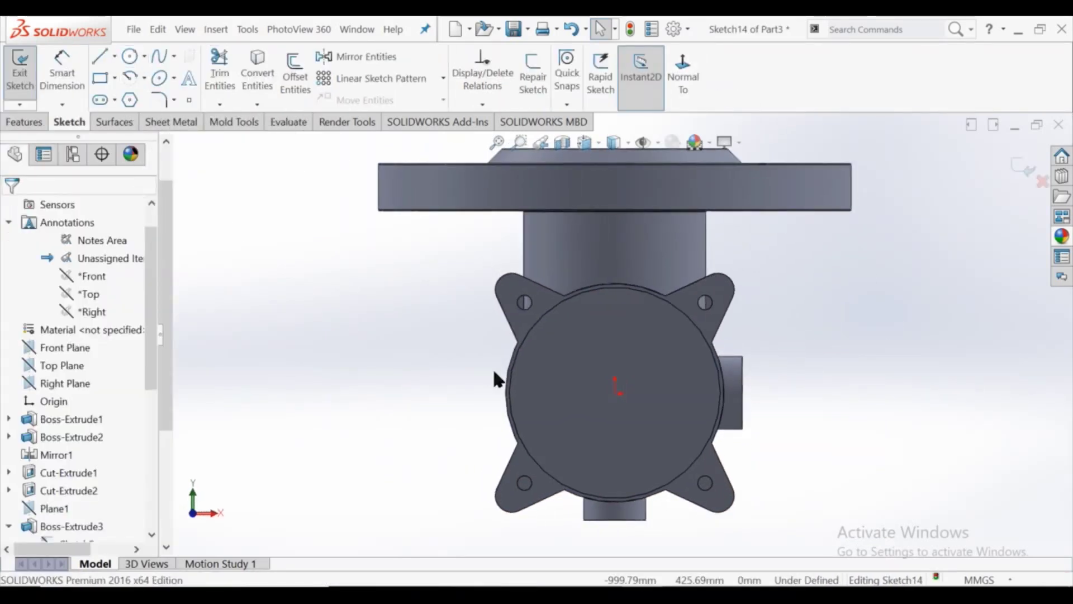
pyautogui.click(134, 62)
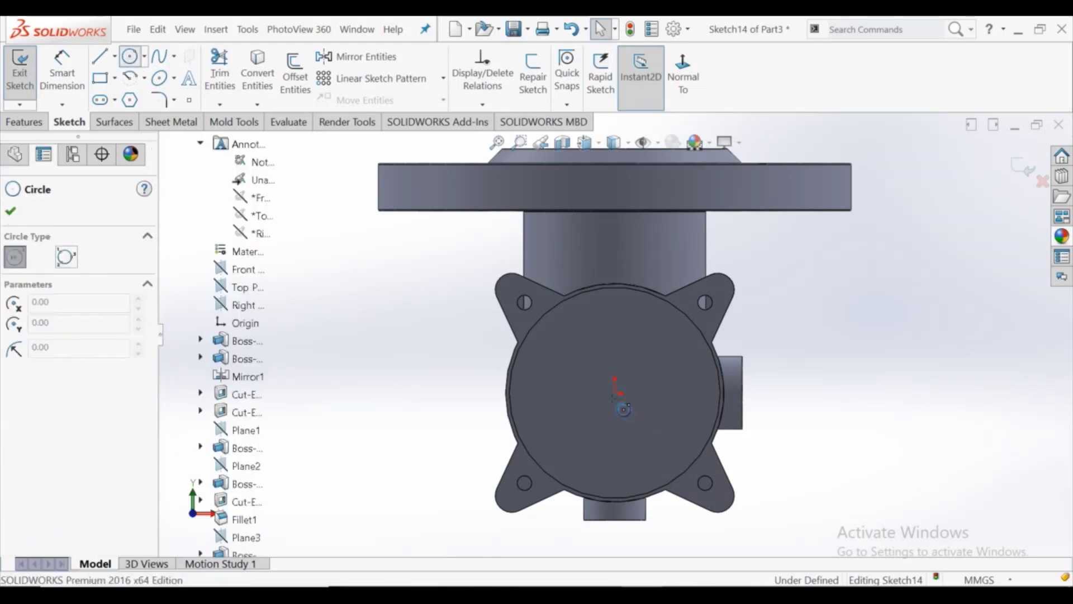
pyautogui.click(616, 391)
pyautogui.click(627, 346)
pyautogui.rightClick(627, 346)
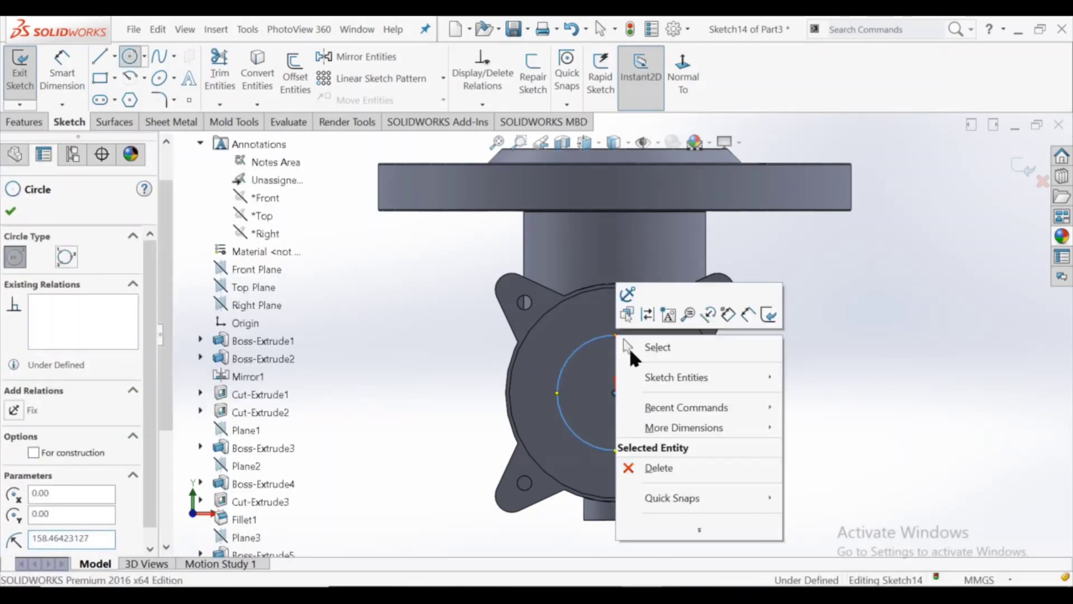
pyautogui.click(643, 348)
# - Dimension the circle's diameter to 650 mm, then change it to 550 mm
pyautogui.click(78, 78)
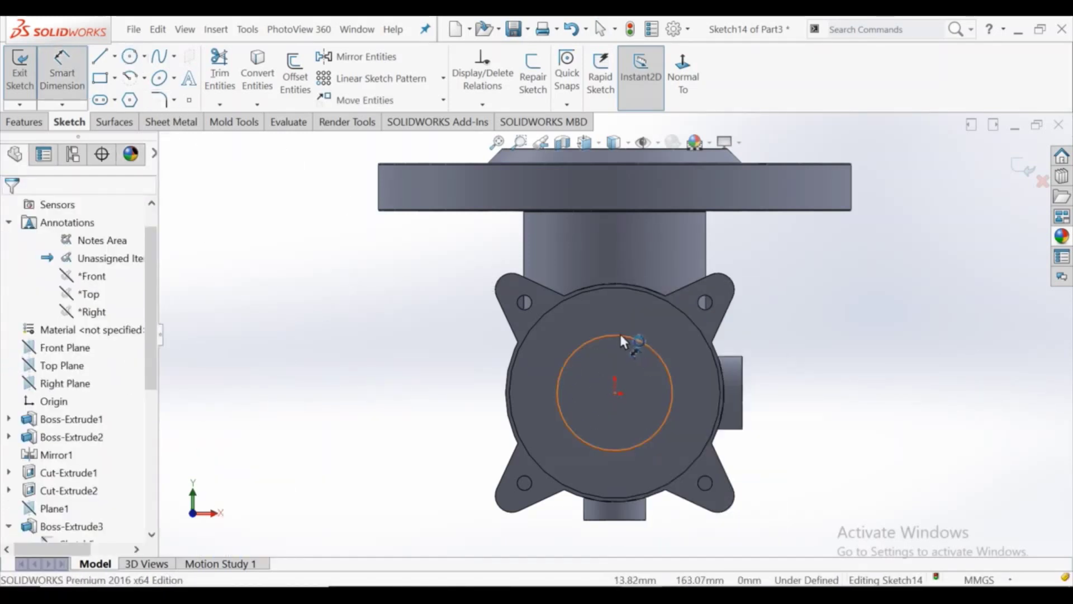
pyautogui.click(620, 333)
pyautogui.click(464, 381)
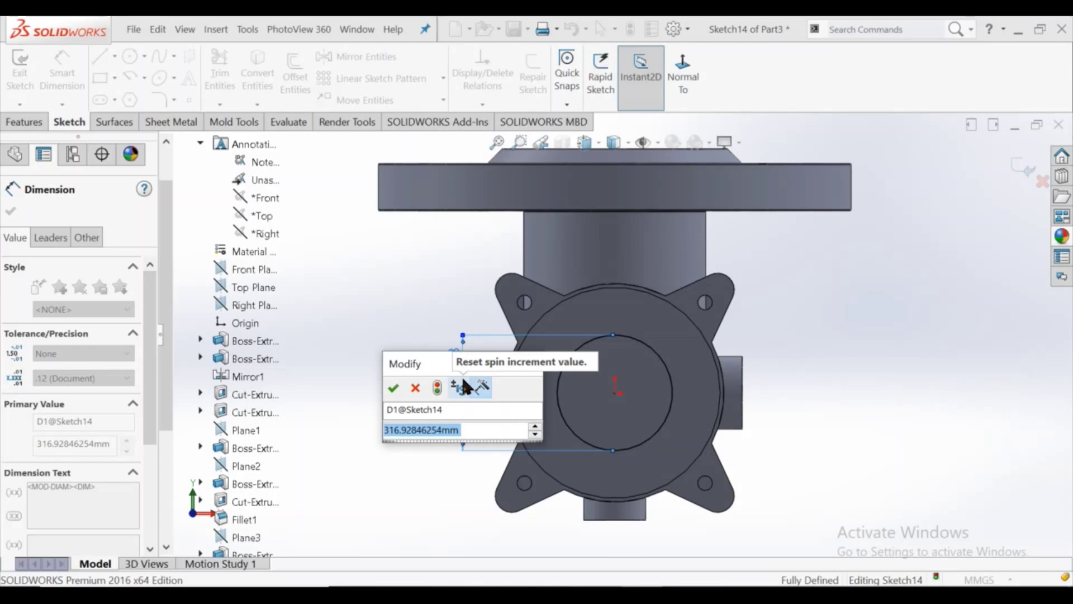
pyautogui.write('65')
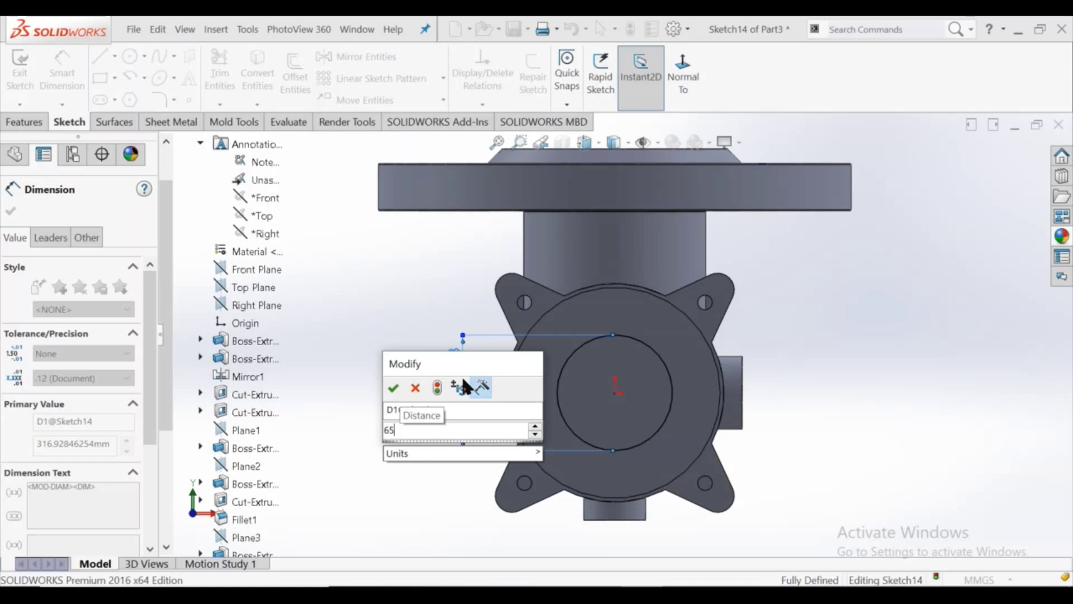
pyautogui.write('0')
pyautogui.press('Escape')
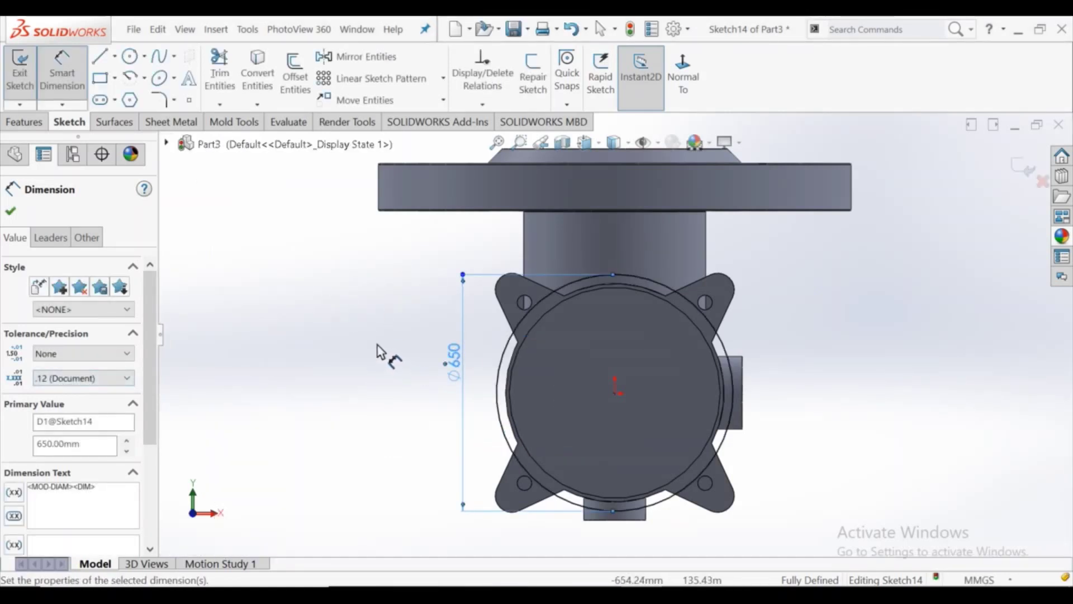
pyautogui.doubleClick(455, 374)
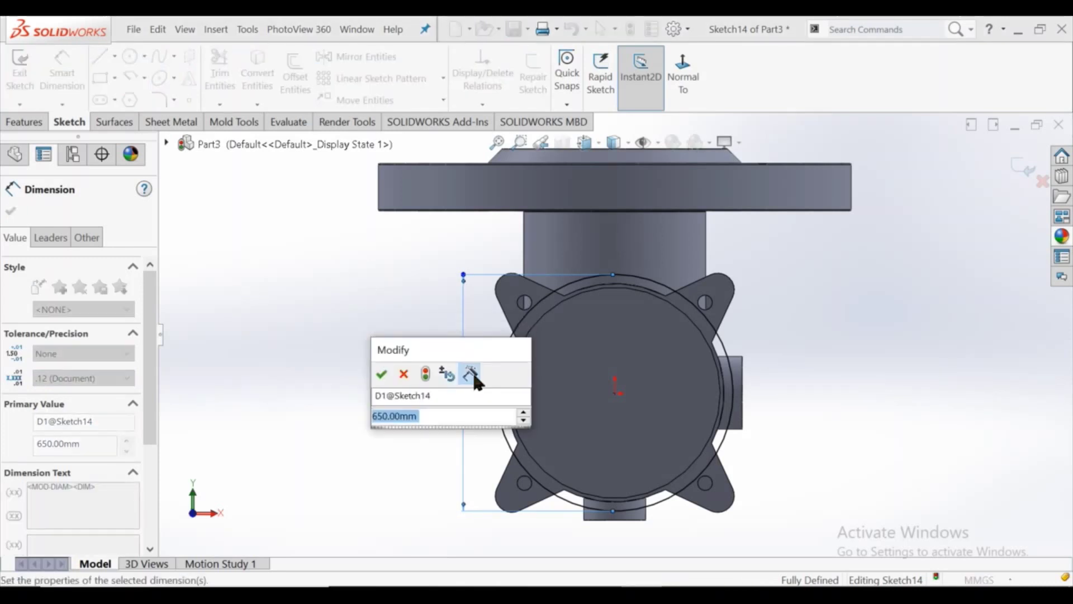
pyautogui.write('550')
pyautogui.press('Return')
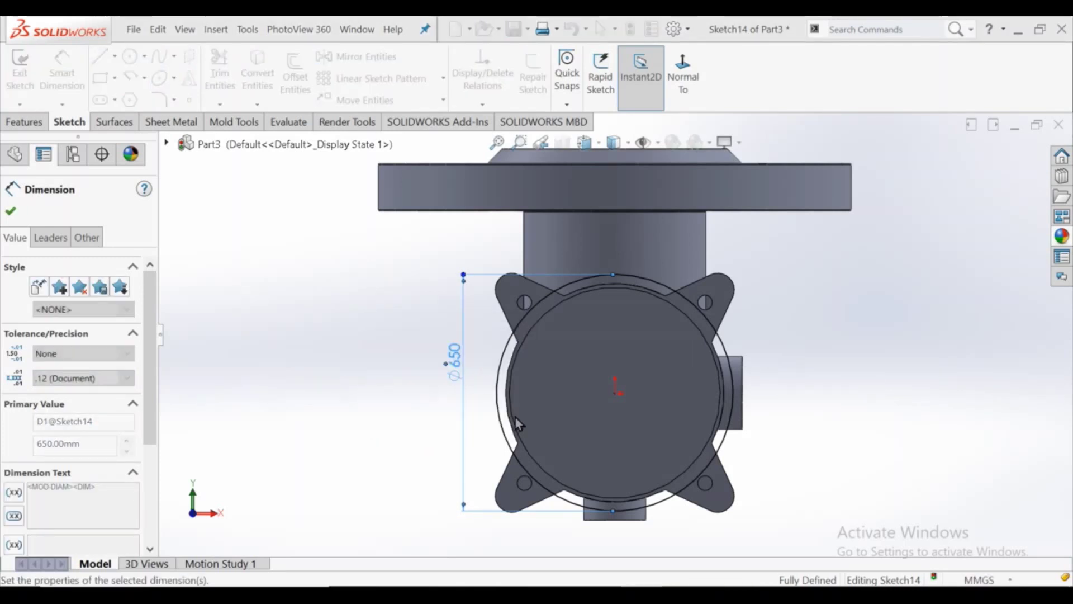
pyautogui.click(301, 274)
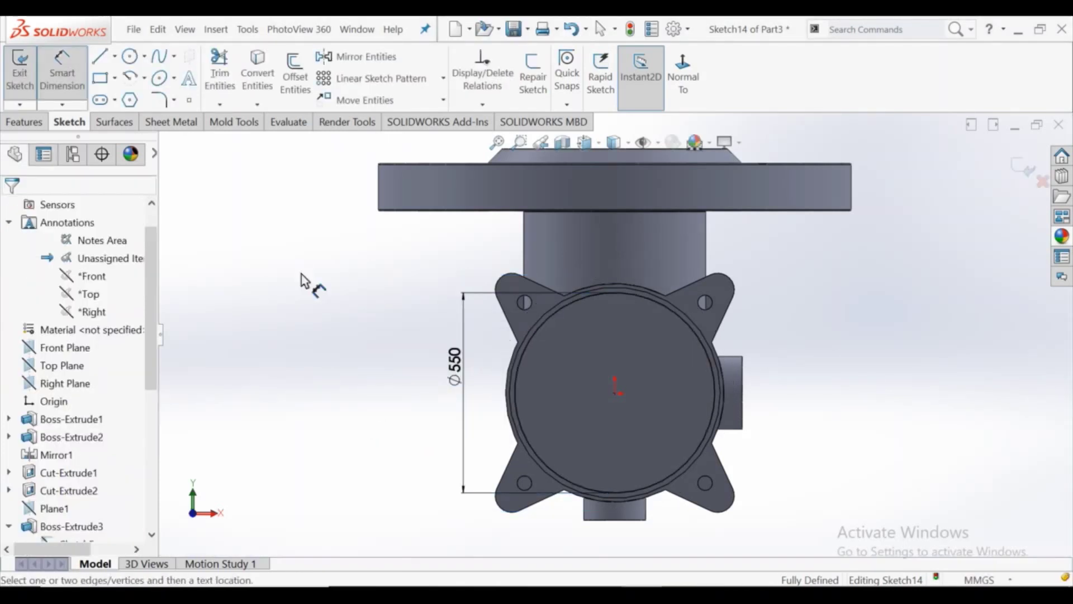
# - Switch the display to Hidden Lines Visible and return to the Normal To view
pyautogui.scroll(-2, 555, 370)
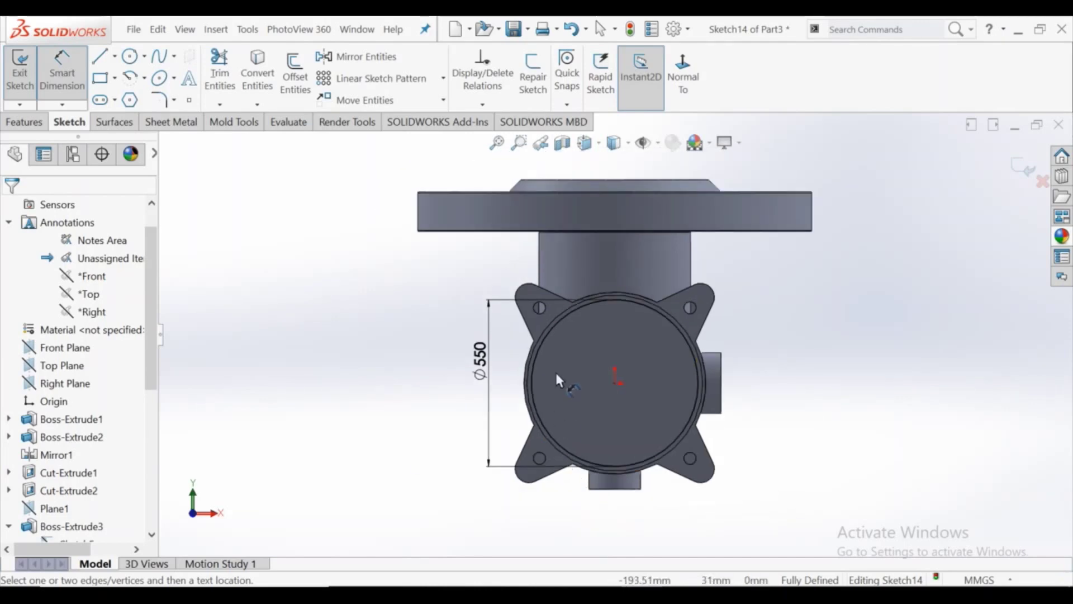
pyautogui.scroll(2, 475, 349)
pyautogui.scroll(-1, 492, 341)
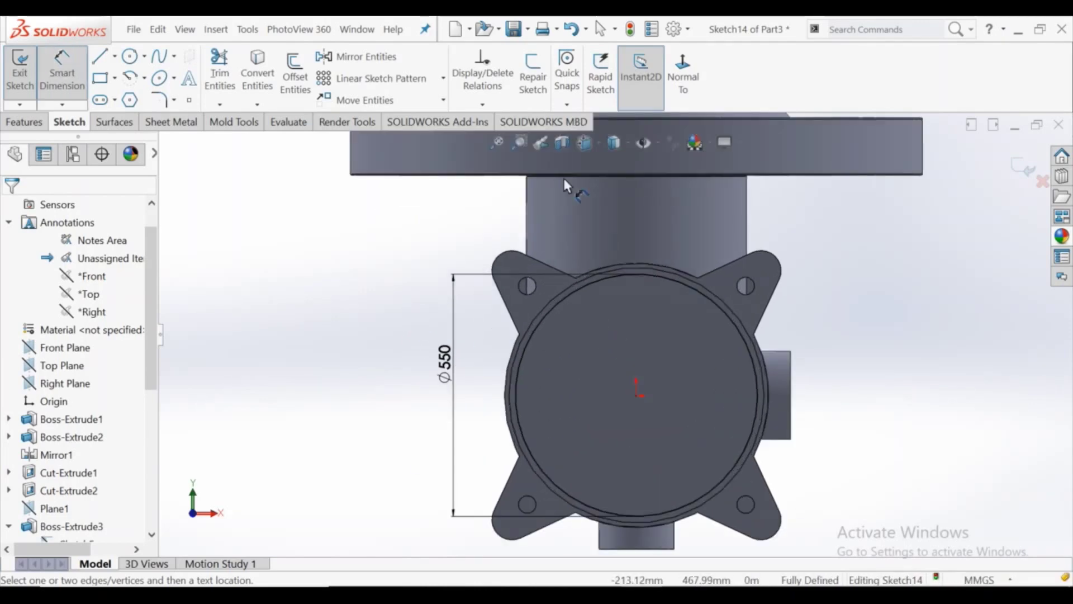
pyautogui.click(615, 143)
pyautogui.click(601, 245)
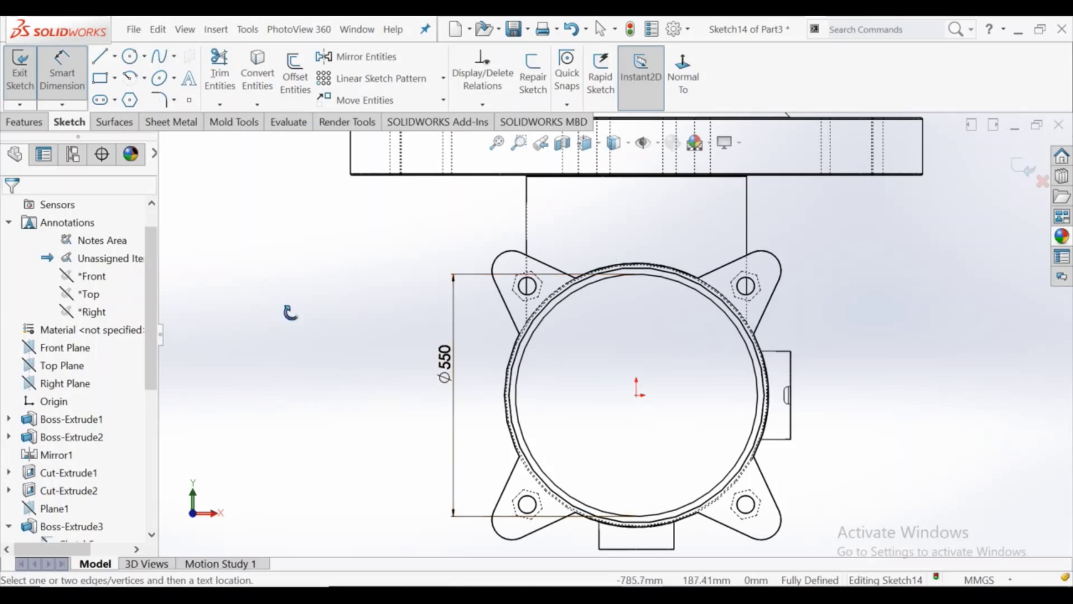
pyautogui.moveTo(287, 306); pyautogui.dragTo(289, 313, button='middle')
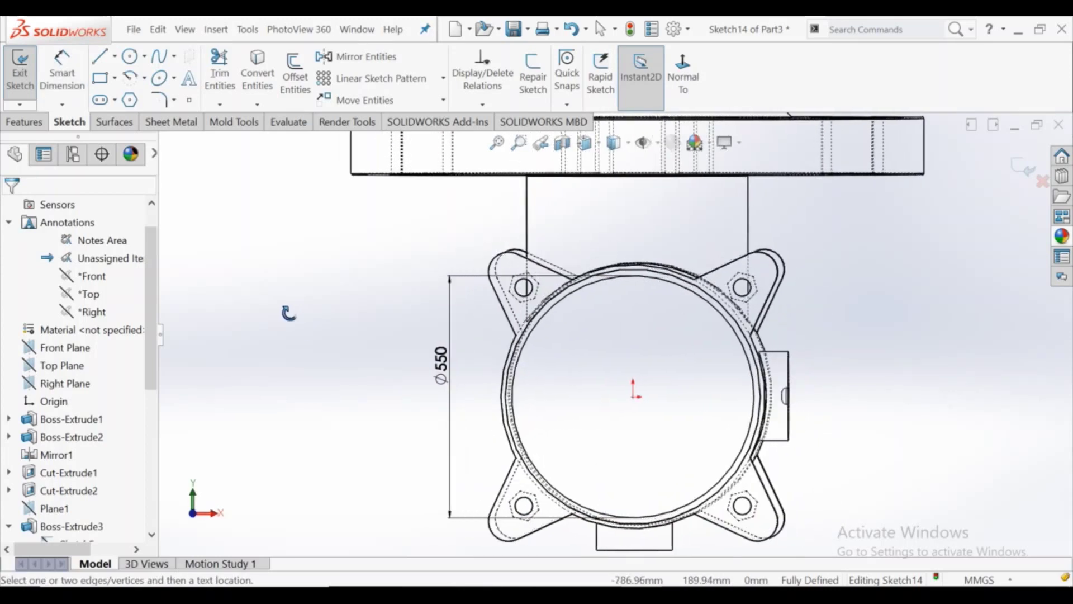
pyautogui.click(678, 63)
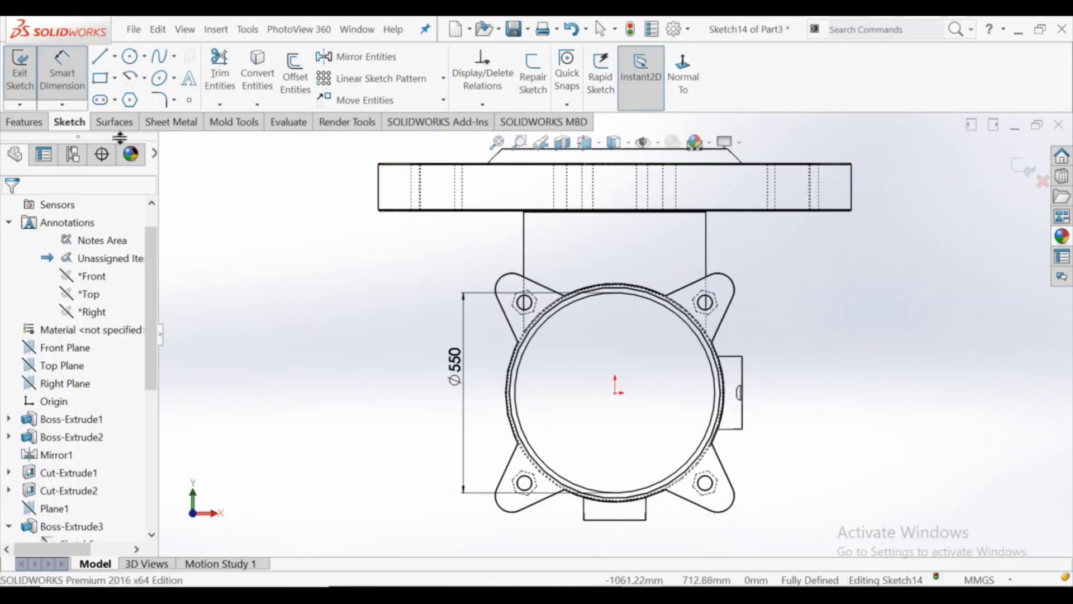
# - Extrude-cut the Ø550 circle 1850 mm blind into the pipe body
pyautogui.click(45, 125)
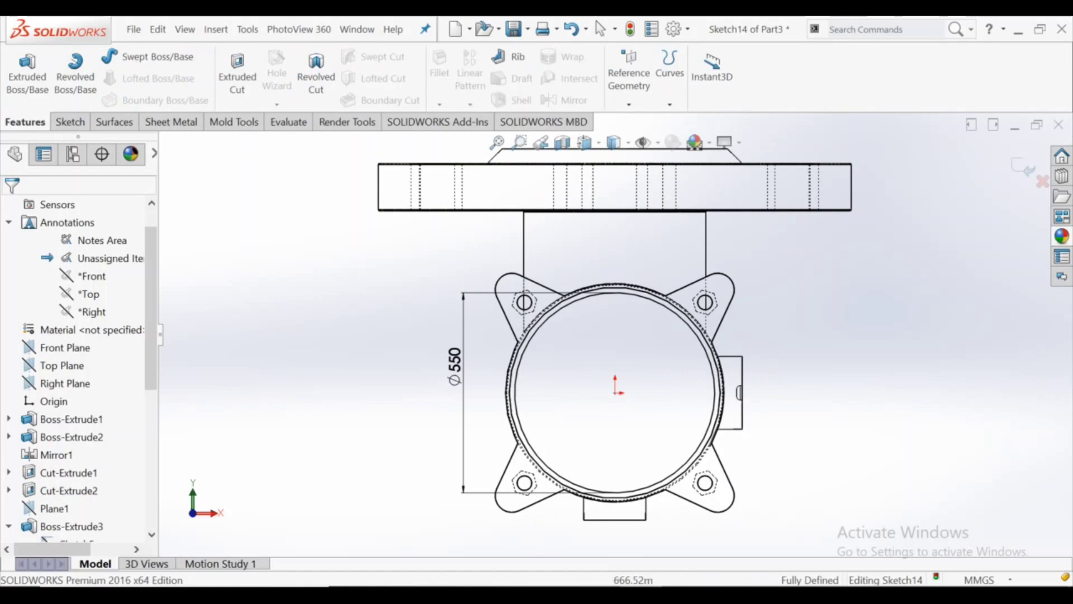
pyautogui.click(239, 79)
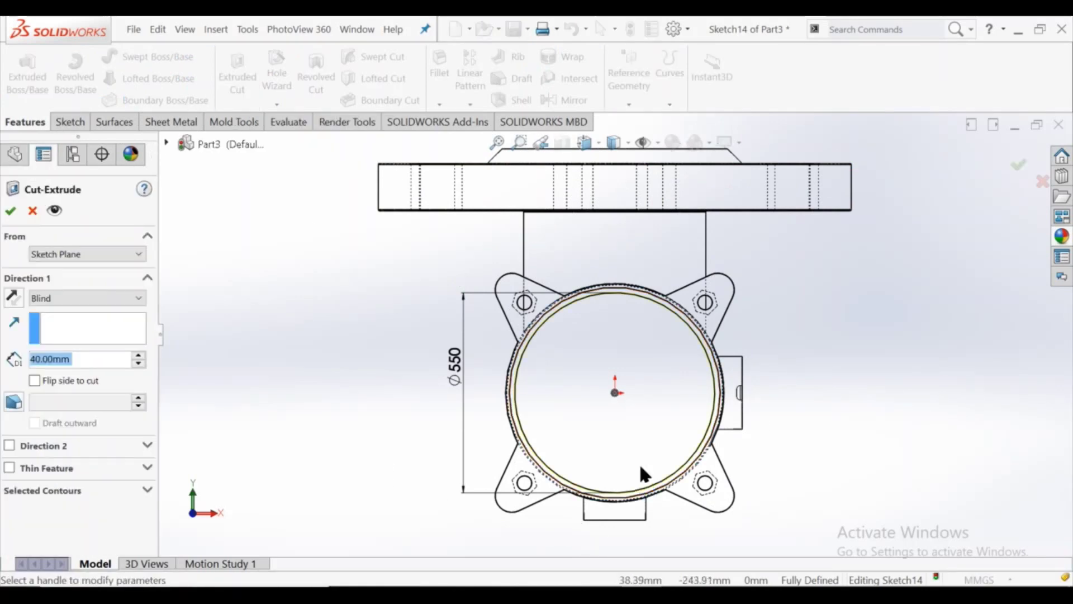
pyautogui.moveTo(347, 398); pyautogui.dragTo(393, 370, button='middle')
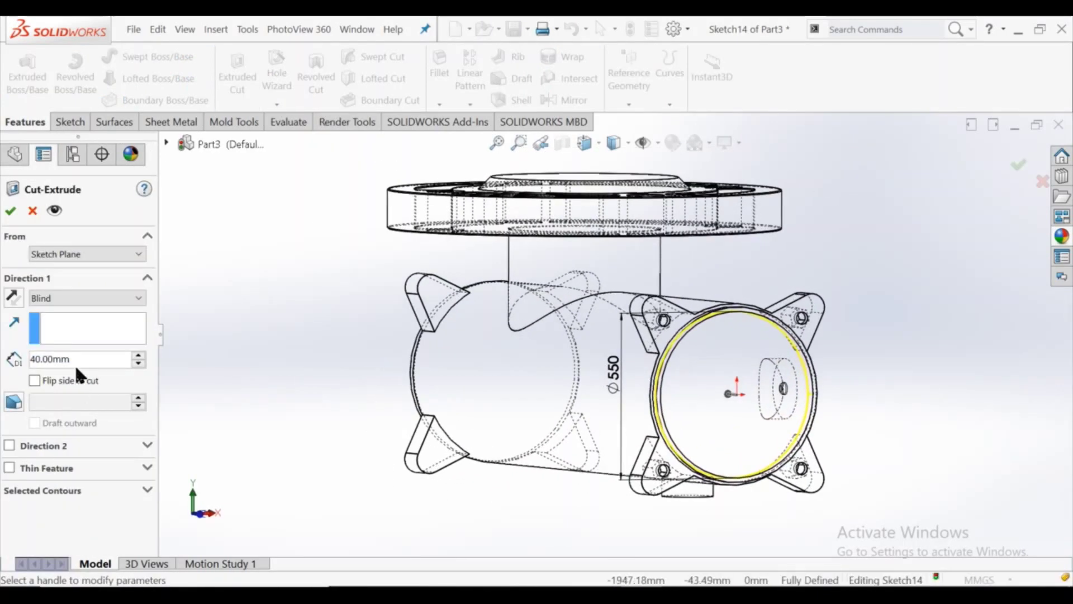
pyautogui.moveTo(70, 361); pyautogui.dragTo(55, 362)
pyautogui.write('1')
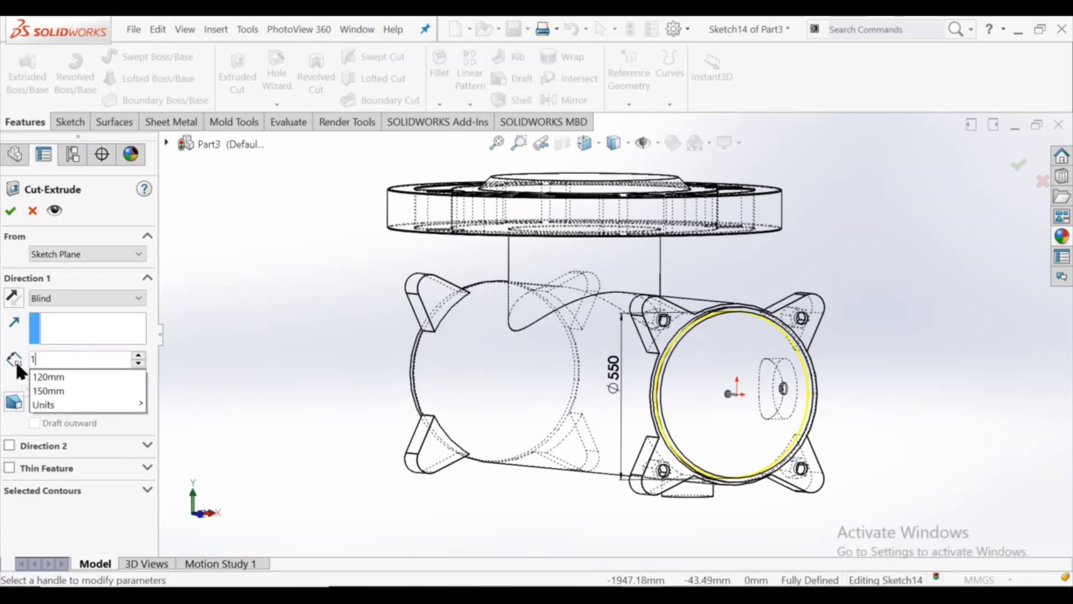
pyautogui.write('850')
pyautogui.press('Return')
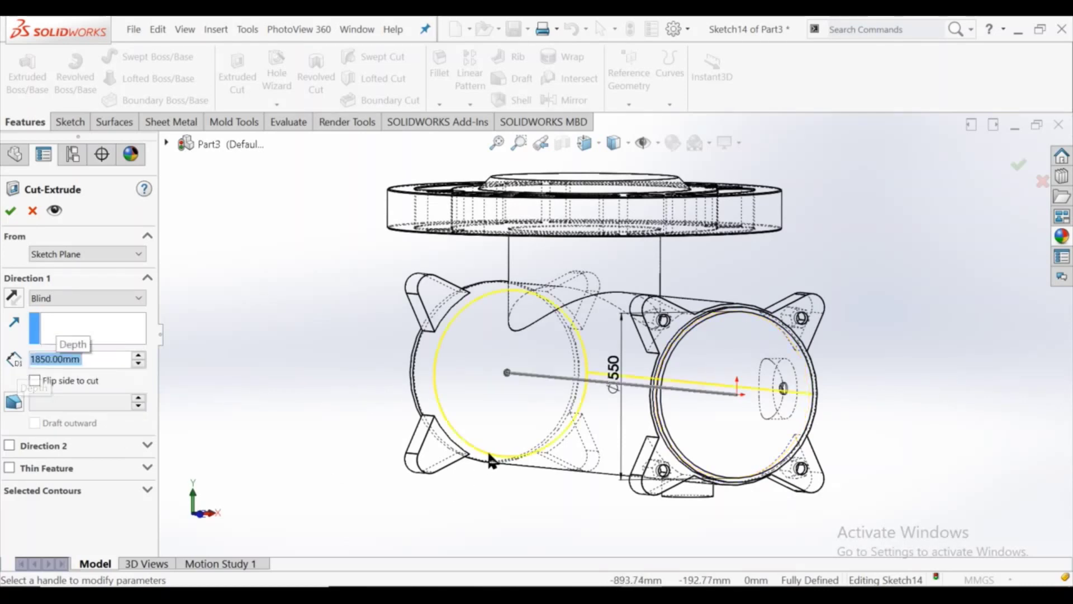
pyautogui.click(10, 212)
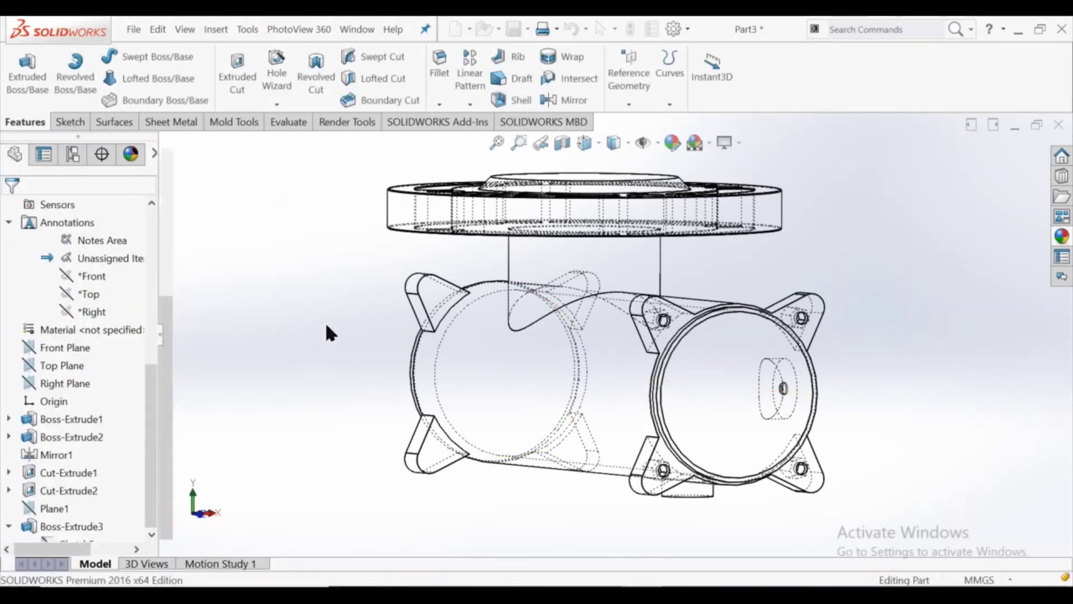
# - Switch the display back to Shaded With Edges and orbit toward the pipe end
pyautogui.moveTo(372, 323); pyautogui.dragTo(526, 344, button='middle')
pyautogui.scroll(2, 526, 344)
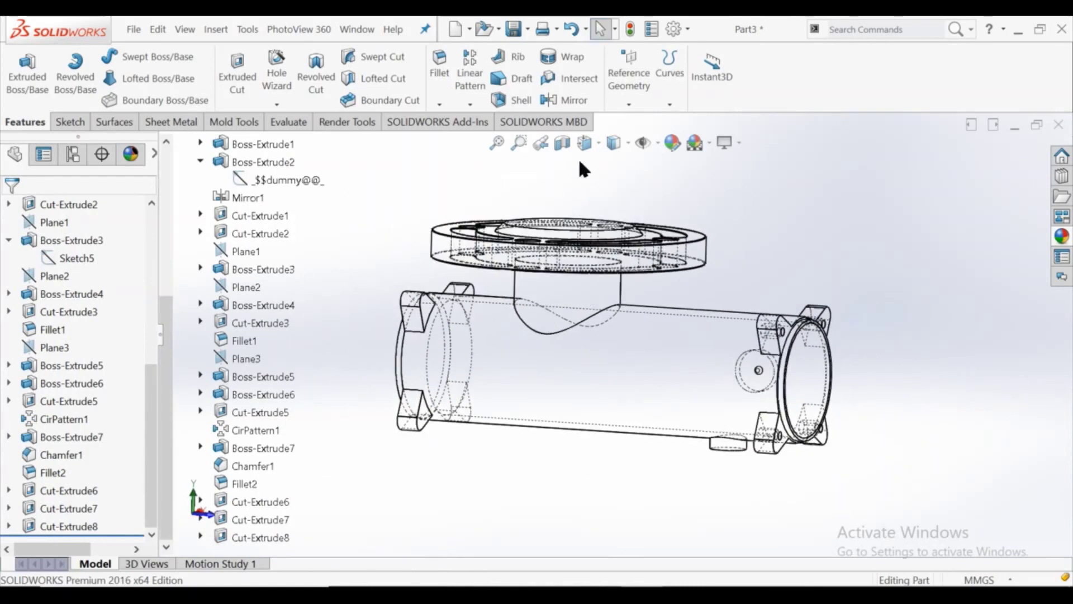
pyautogui.click(618, 141)
pyautogui.click(618, 166)
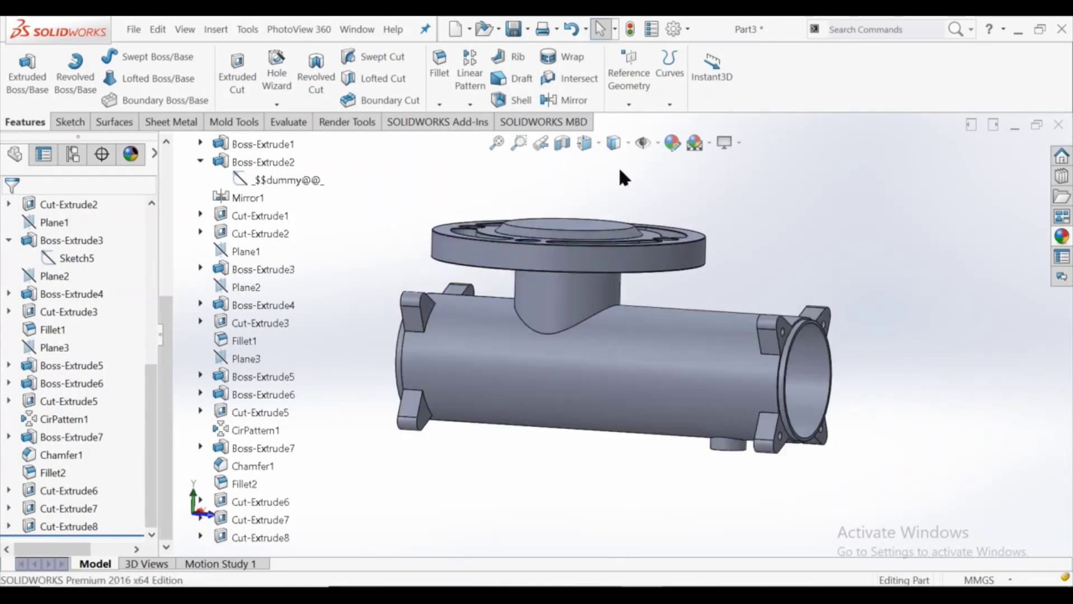
pyautogui.moveTo(535, 371)
pyautogui.mouseDown(button='middle')
pyautogui.moveTo(503, 347)
pyautogui.moveTo(593, 350)
pyautogui.mouseUp(button='middle')
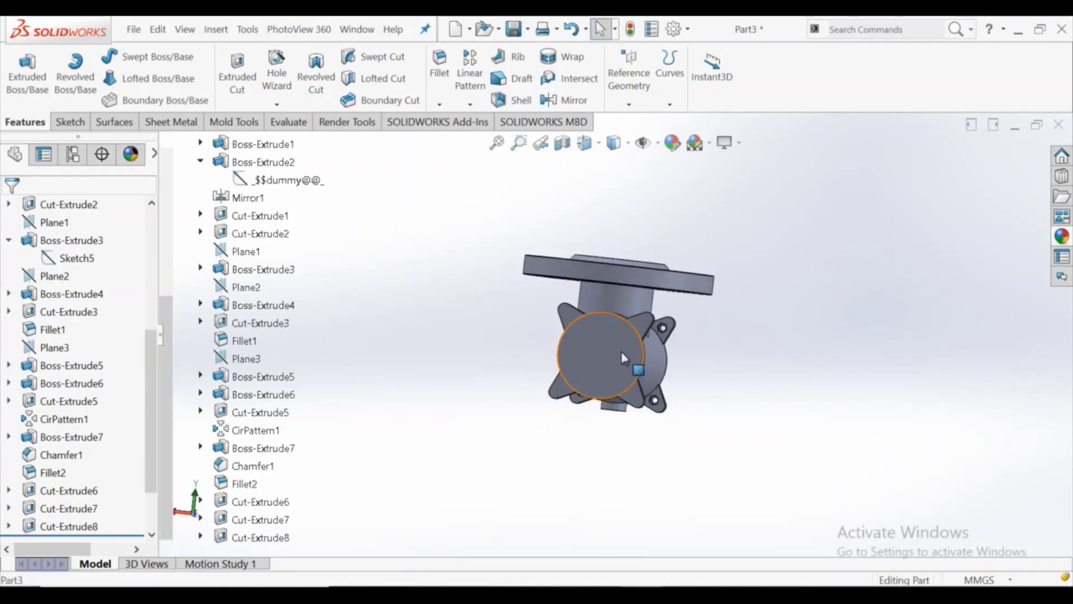
# - Sketch a circle offset 30 mm inward from the edge on the pipe's other end face
pyautogui.click(622, 351)
pyautogui.click(673, 317)
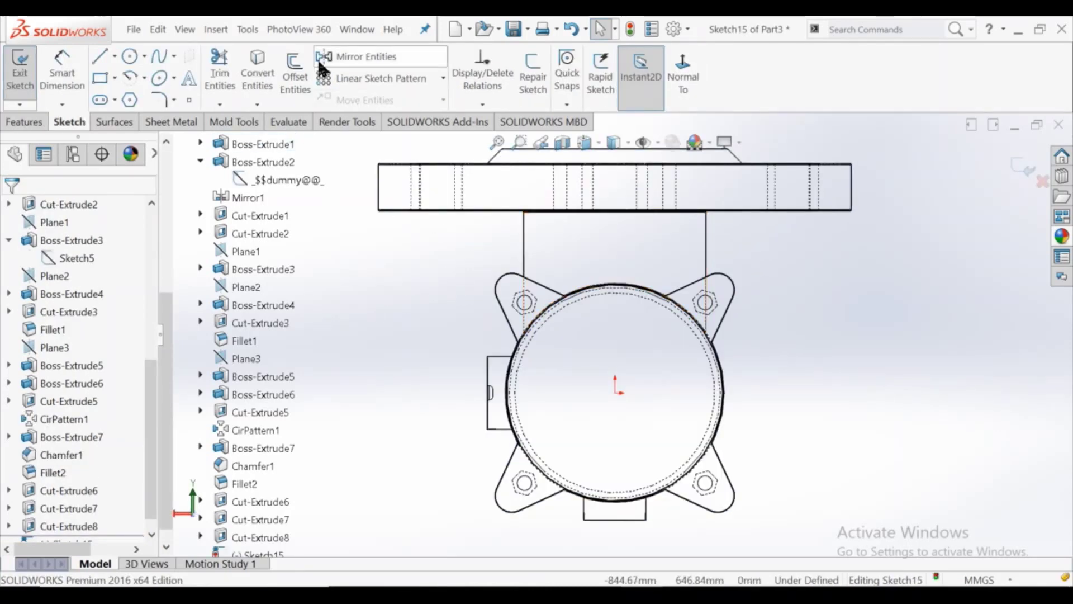
pyautogui.click(288, 90)
pyautogui.click(564, 304)
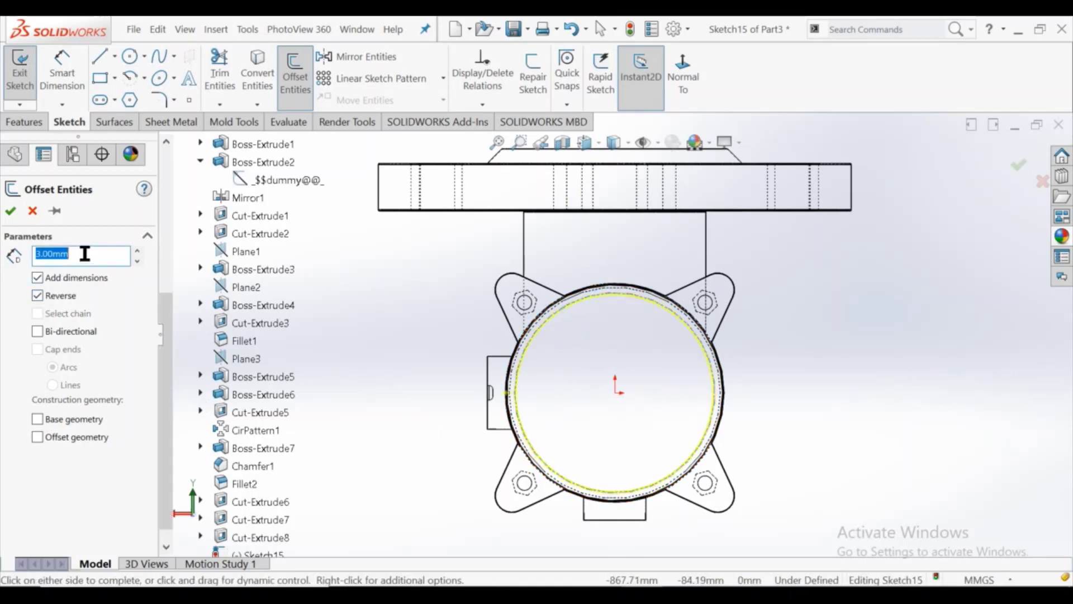
pyautogui.write('30')
pyautogui.press('Return')
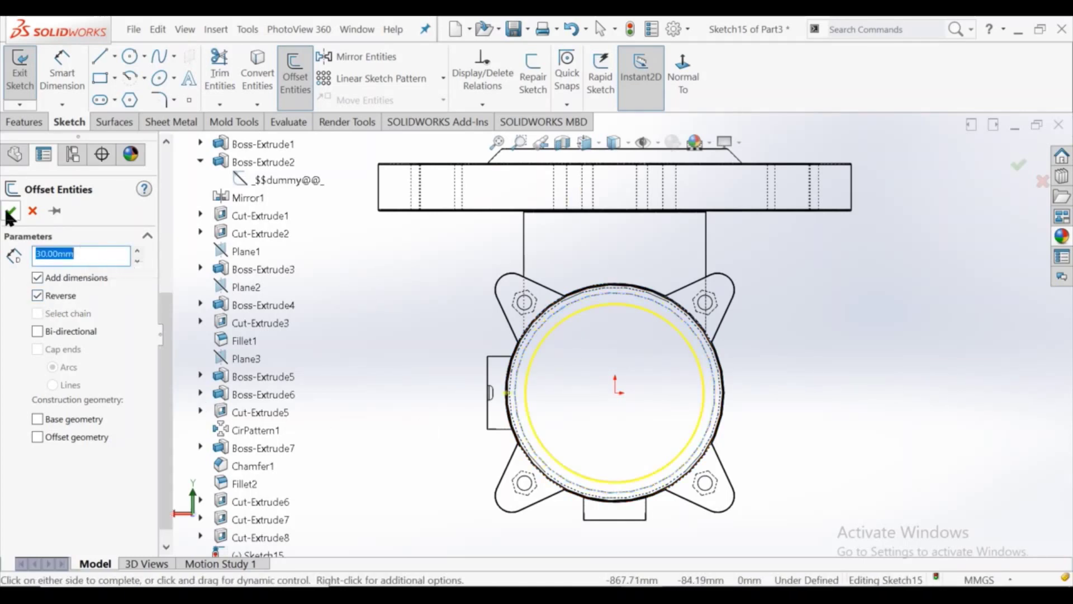
pyautogui.click(10, 212)
# - Cut the offset circle 200 mm blind into that pipe end
pyautogui.click(23, 122)
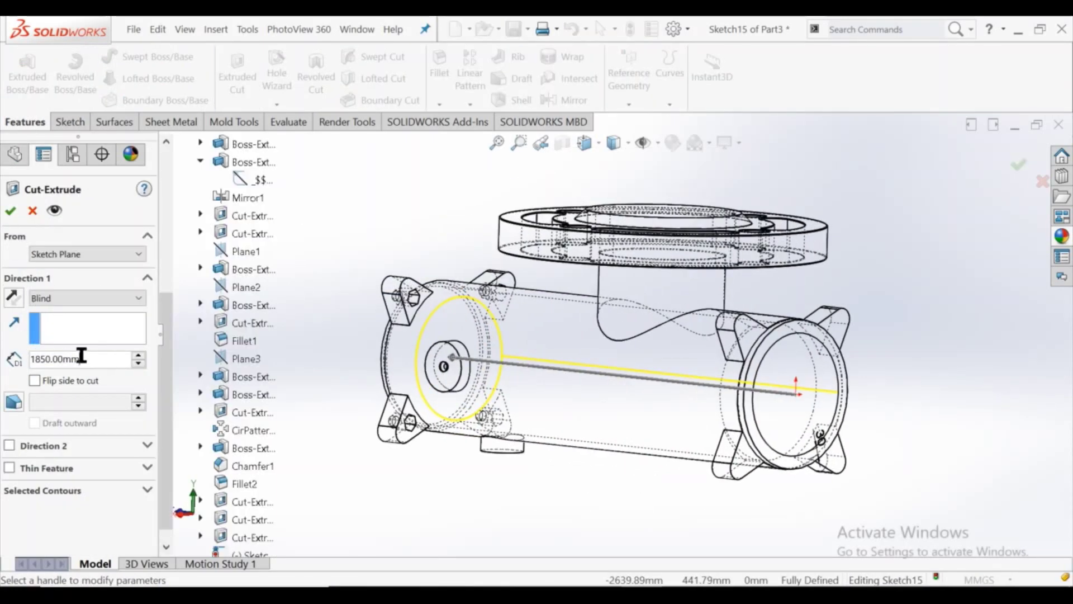
pyautogui.doubleClick(105, 358)
pyautogui.write('200')
pyautogui.press('Return')
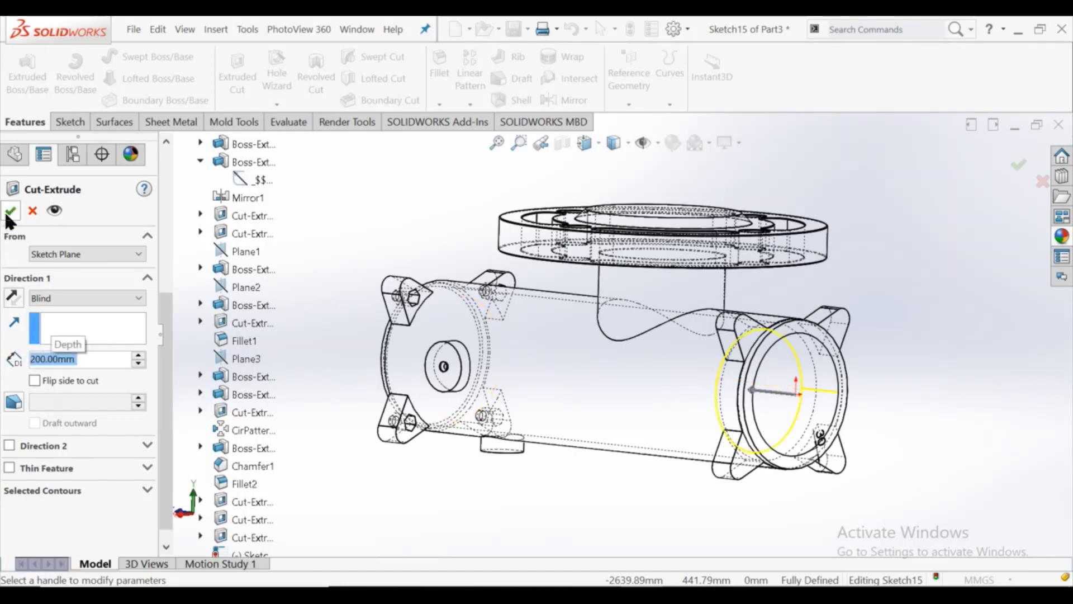
pyautogui.click(10, 212)
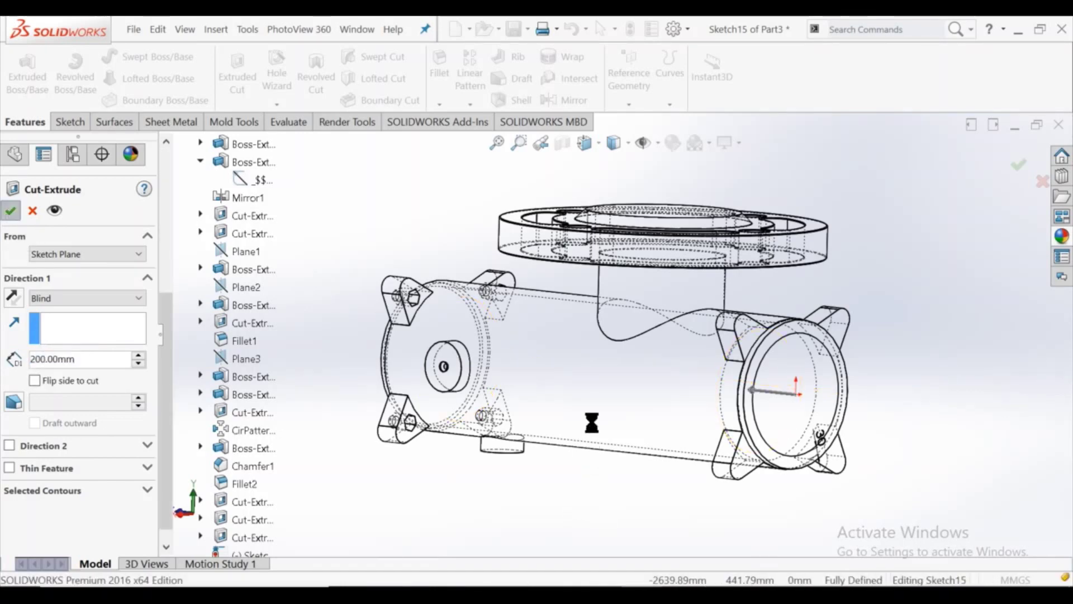
pyautogui.click(10, 210)
pyautogui.moveTo(546, 456); pyautogui.dragTo(639, 412, button='middle')
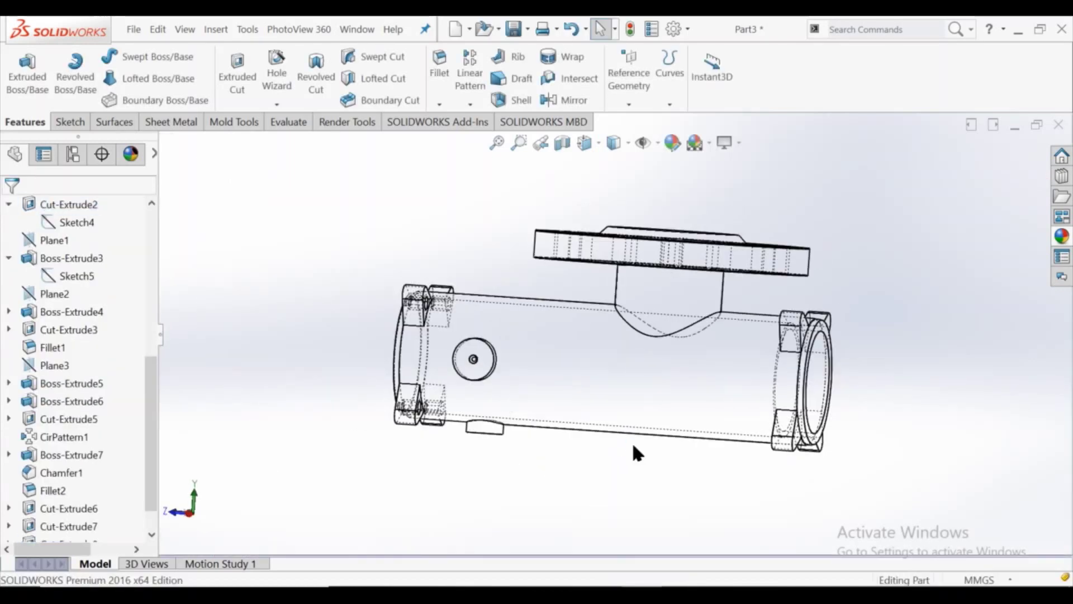
# - Shade the part and section it along the Right Plane to inspect the bore
pyautogui.click(614, 143)
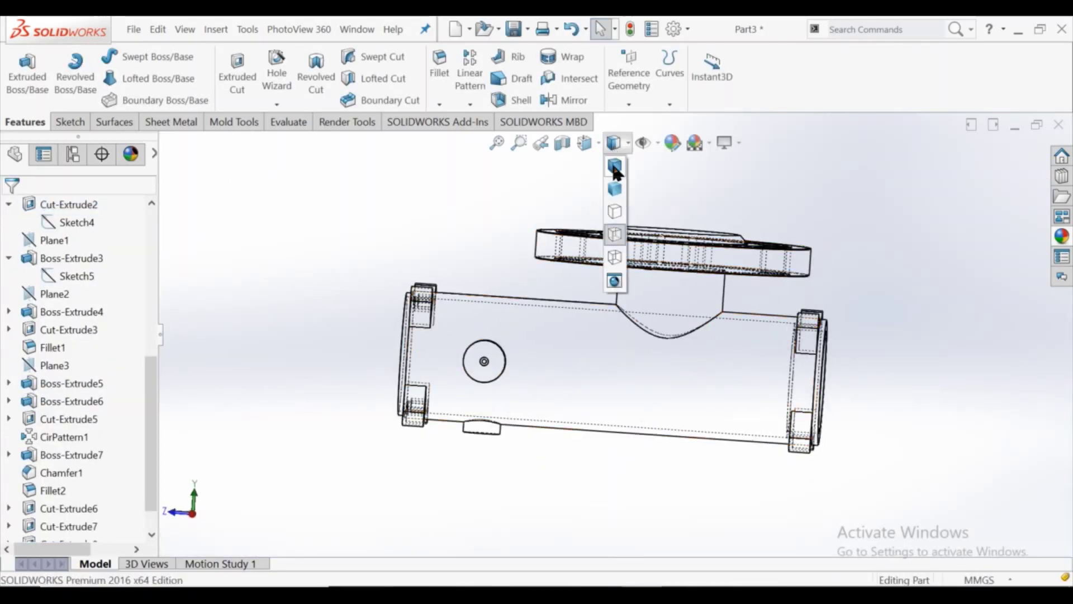
pyautogui.click(615, 166)
pyautogui.click(562, 143)
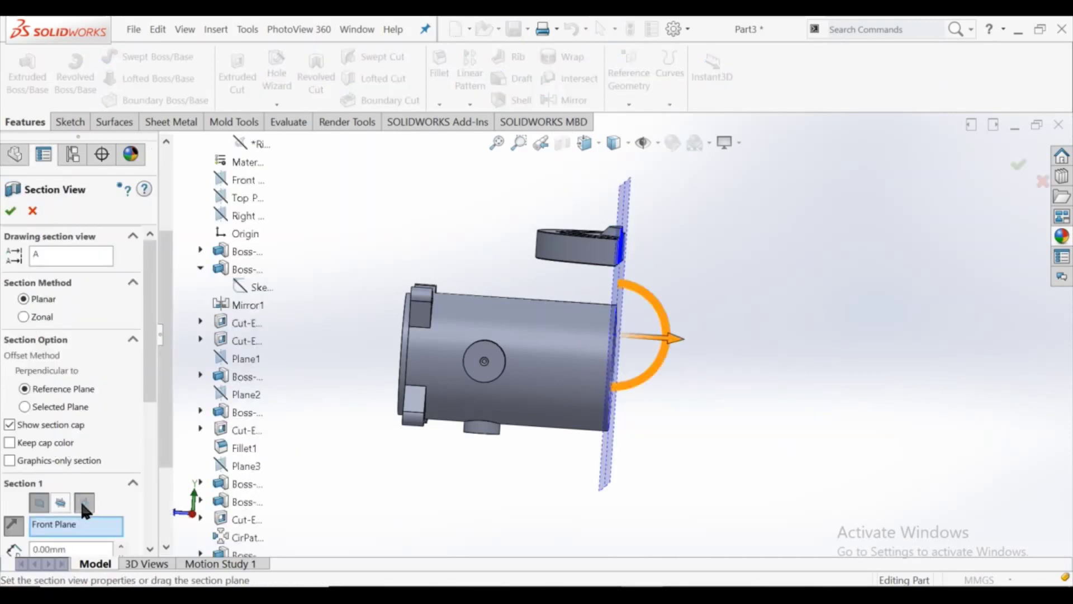
pyautogui.click(81, 499)
pyautogui.click(10, 216)
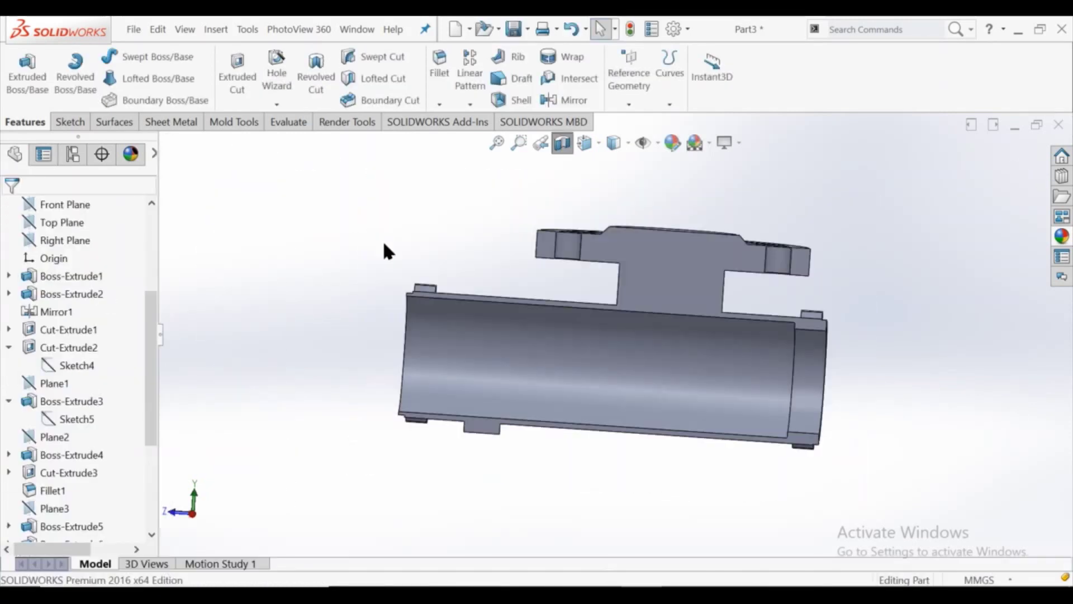
pyautogui.moveTo(381, 238)
pyautogui.mouseDown(button='middle')
pyautogui.moveTo(471, 278)
pyautogui.moveTo(400, 278)
pyautogui.mouseUp(button='middle')
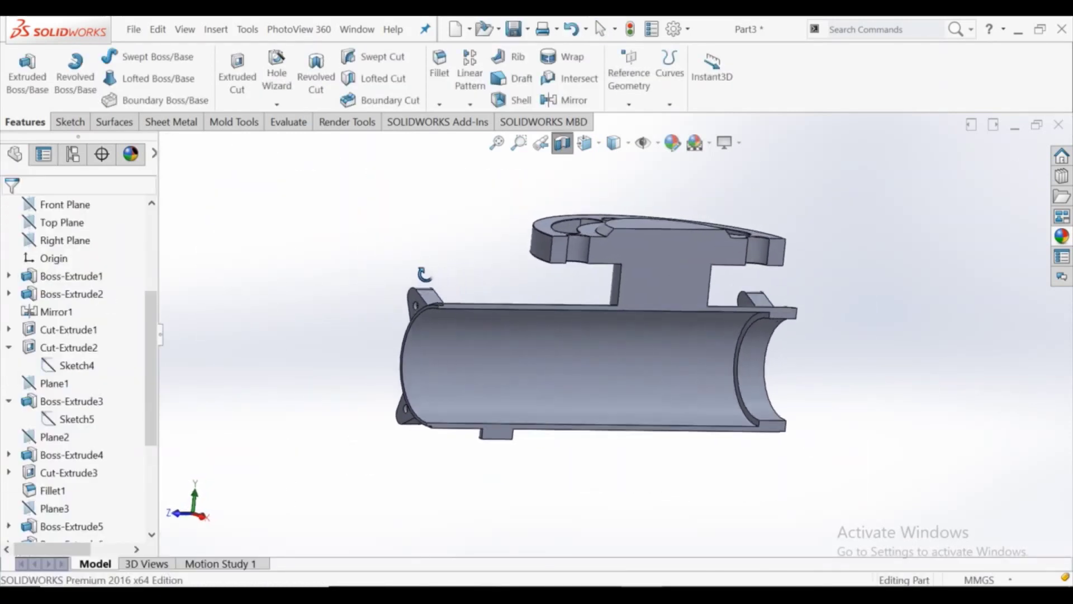
# - Turn the section view off and start a chamfer
pyautogui.click(563, 143)
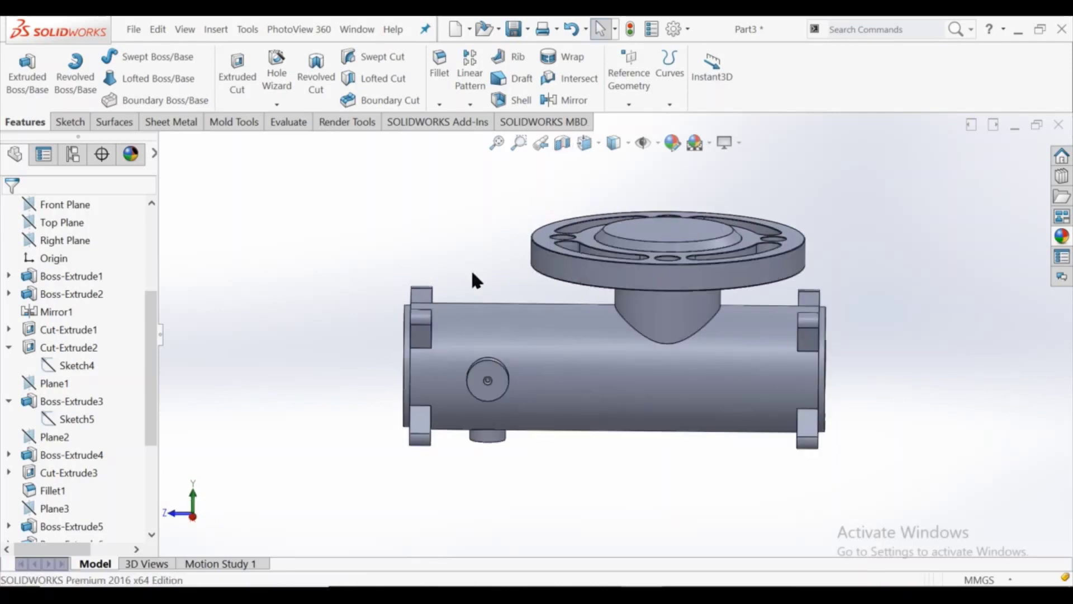
pyautogui.moveTo(471, 267); pyautogui.dragTo(635, 359, button='middle')
pyautogui.moveTo(674, 480); pyautogui.dragTo(651, 419, button='middle')
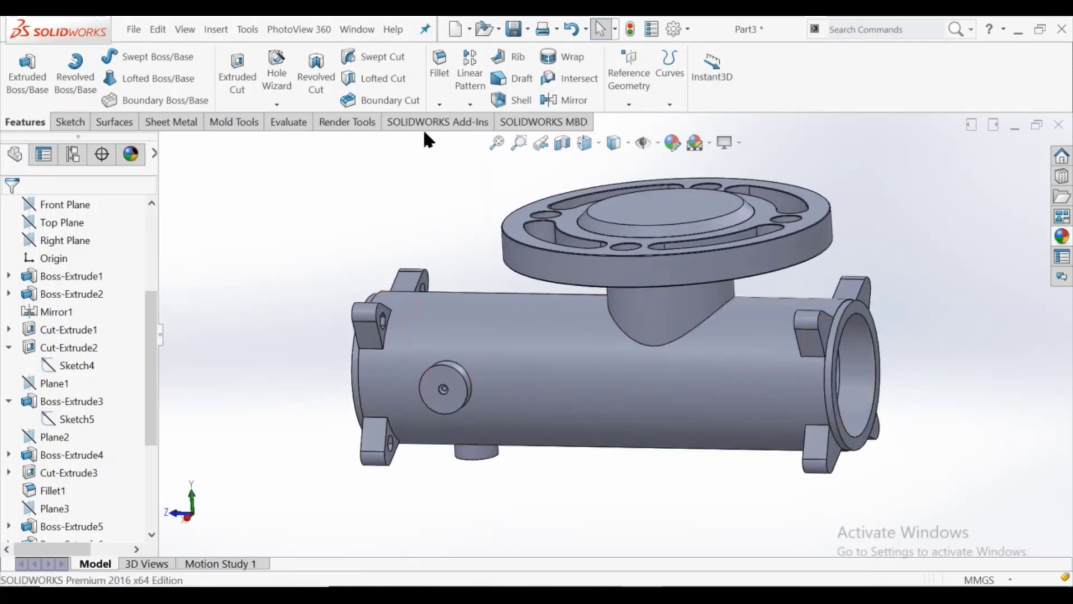
pyautogui.click(440, 104)
pyautogui.click(473, 142)
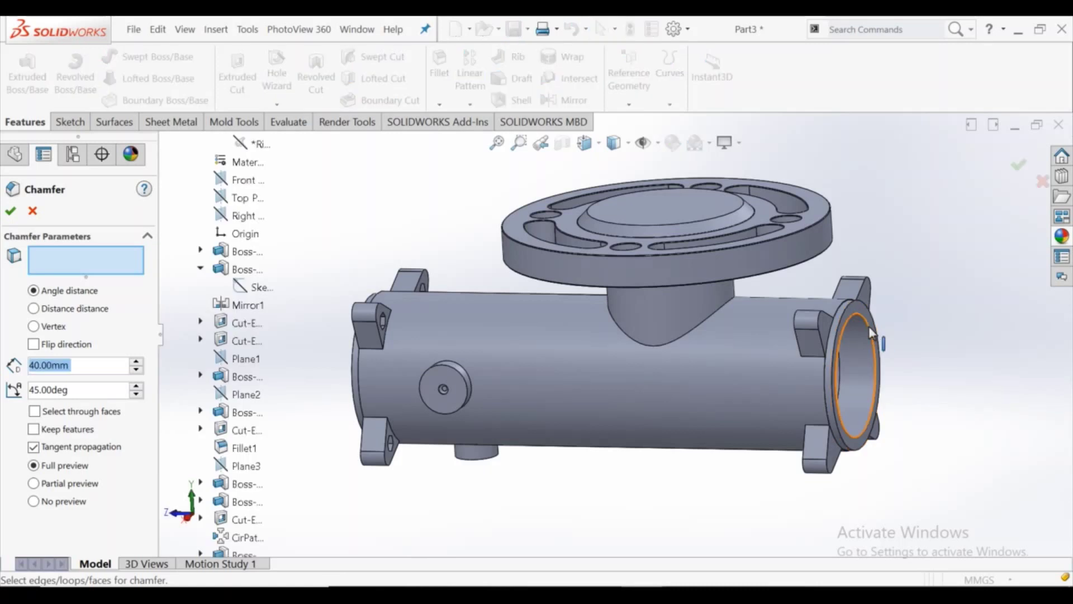
# - Chamfer the right and left pipe-end bore edges 10 mm at 45°
pyautogui.click(833, 346)
pyautogui.moveTo(783, 358); pyautogui.dragTo(472, 313, button='middle')
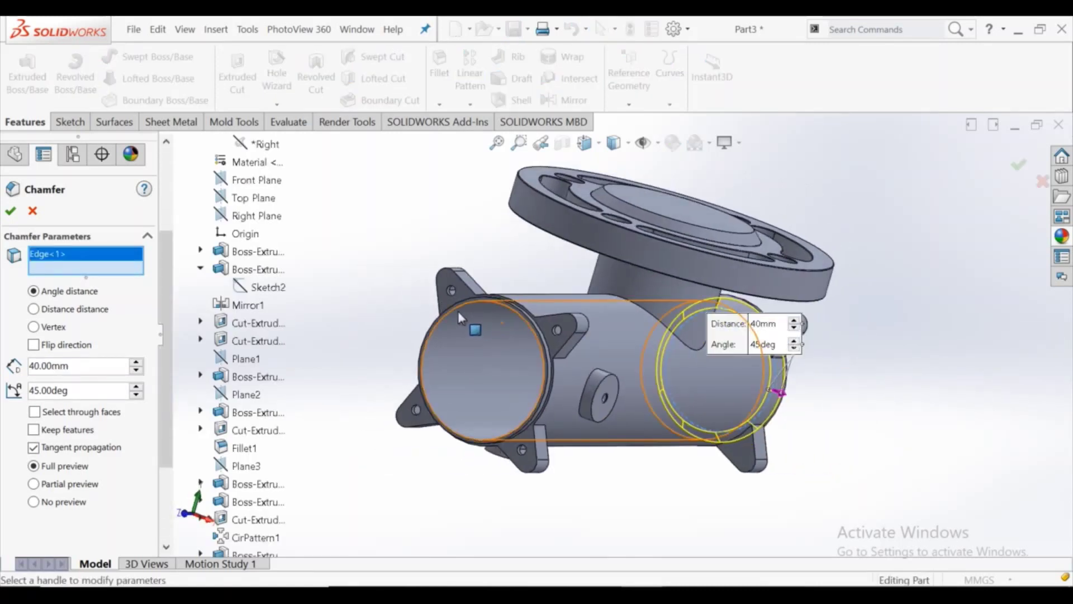
pyautogui.click(456, 314)
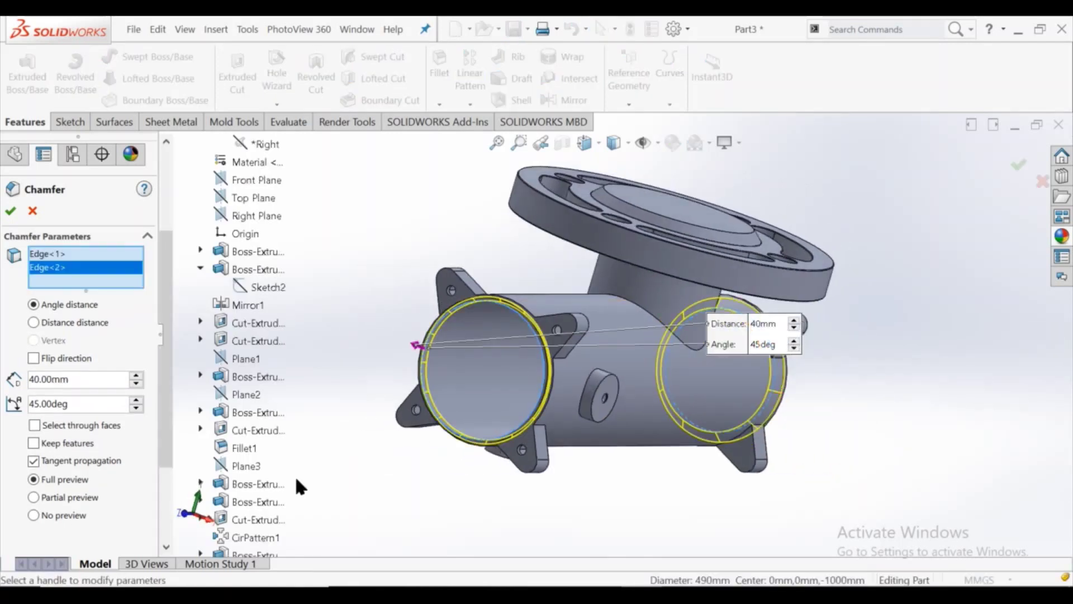
pyautogui.click(50, 379)
pyautogui.write('10')
pyautogui.press('Return')
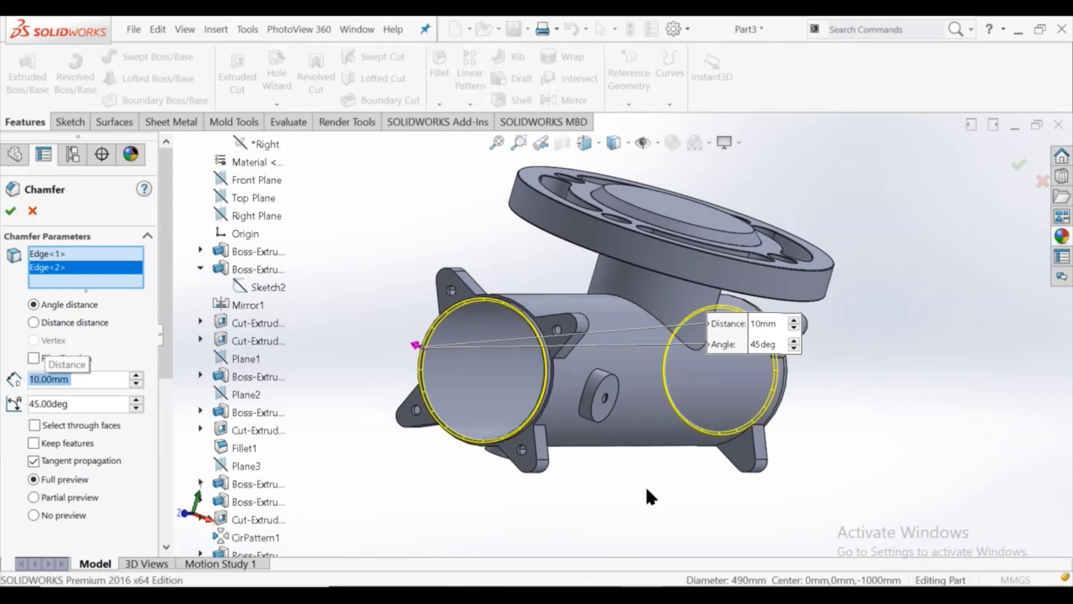
pyautogui.press('Return')
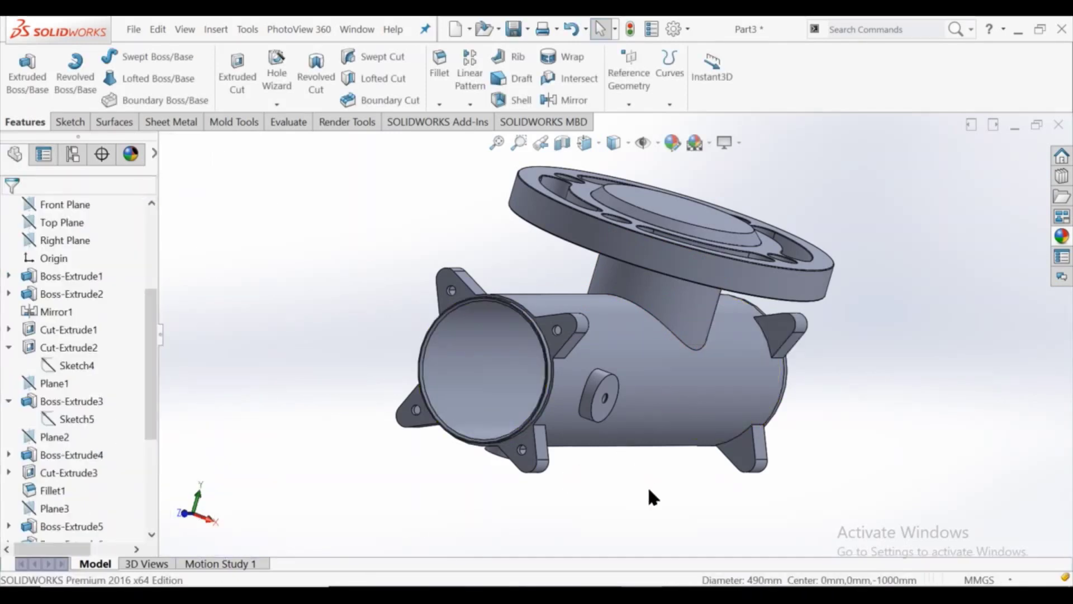
pyautogui.moveTo(653, 484)
pyautogui.mouseDown(button='middle')
pyautogui.moveTo(561, 471)
pyautogui.moveTo(547, 390)
pyautogui.mouseUp(button='middle')
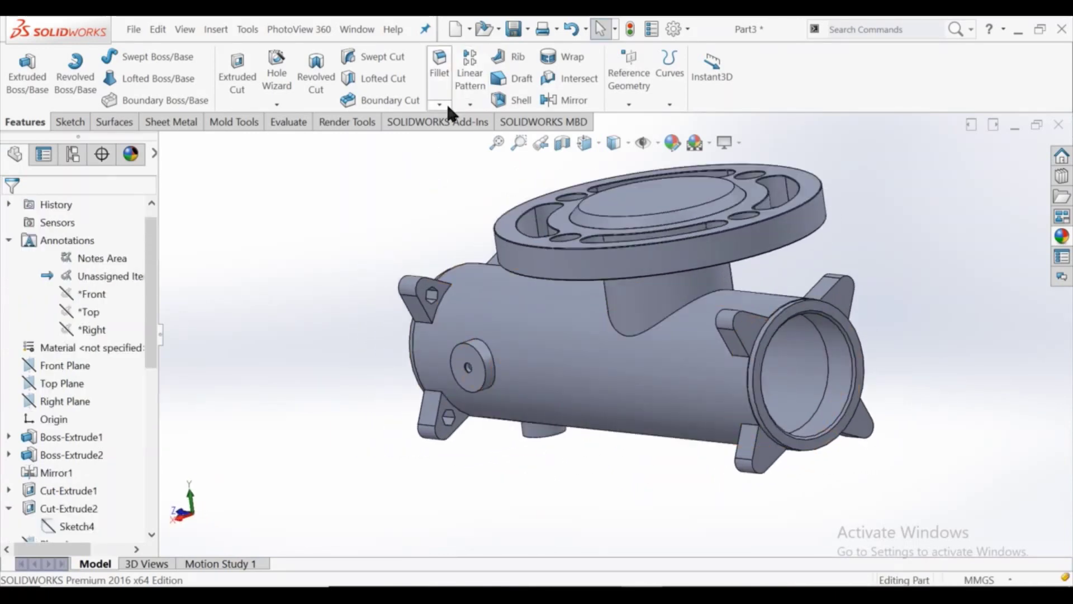
# - Fillet the flange-neck-to-pipe intersection edge with a 20 mm radius
pyautogui.click(447, 108)
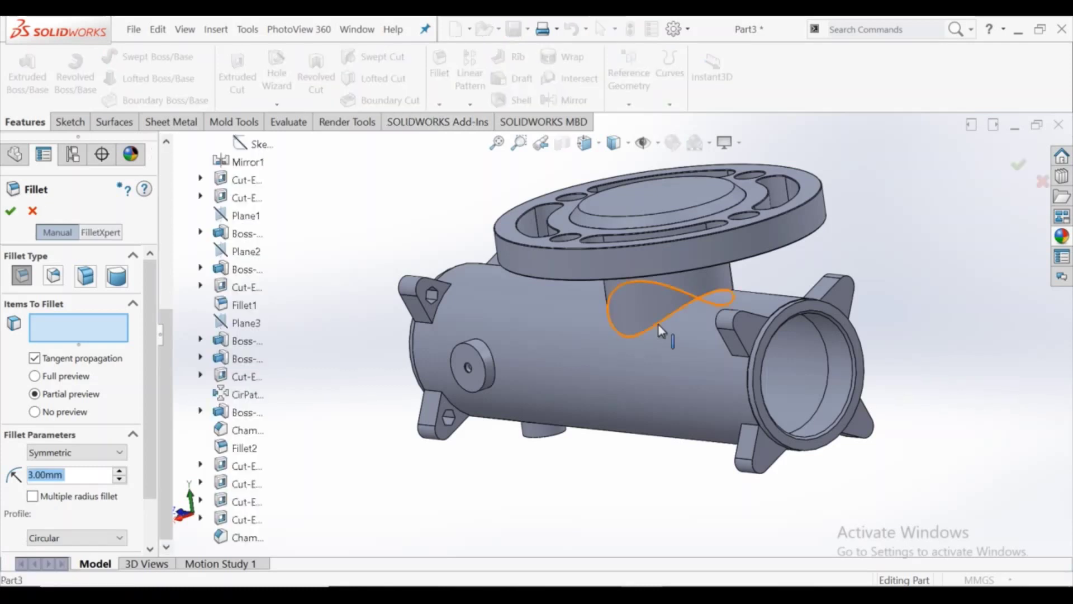
pyautogui.click(661, 331)
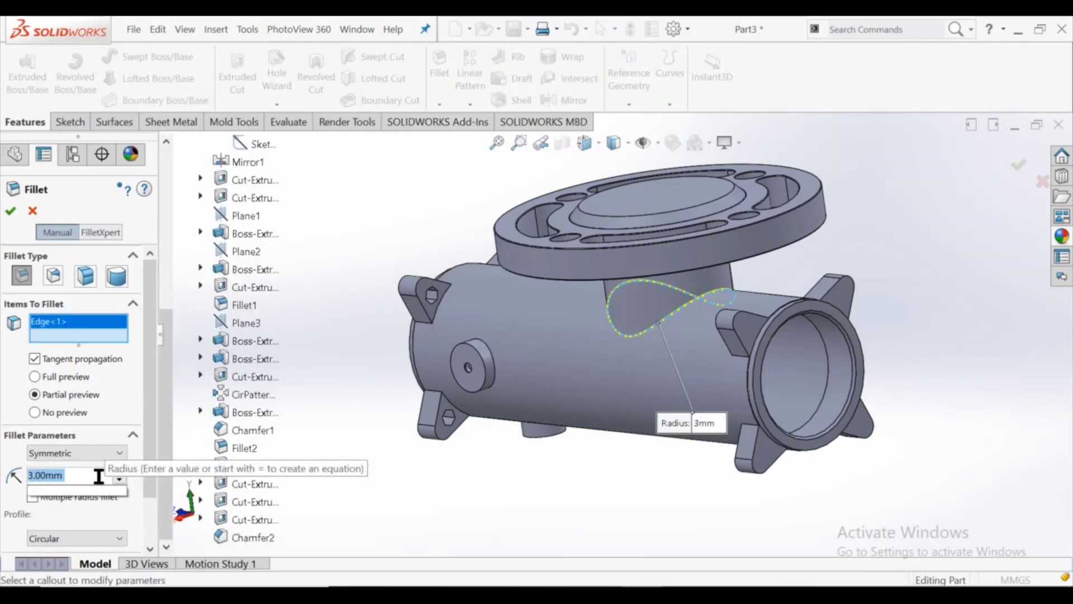
pyautogui.write('20')
pyautogui.press('Return')
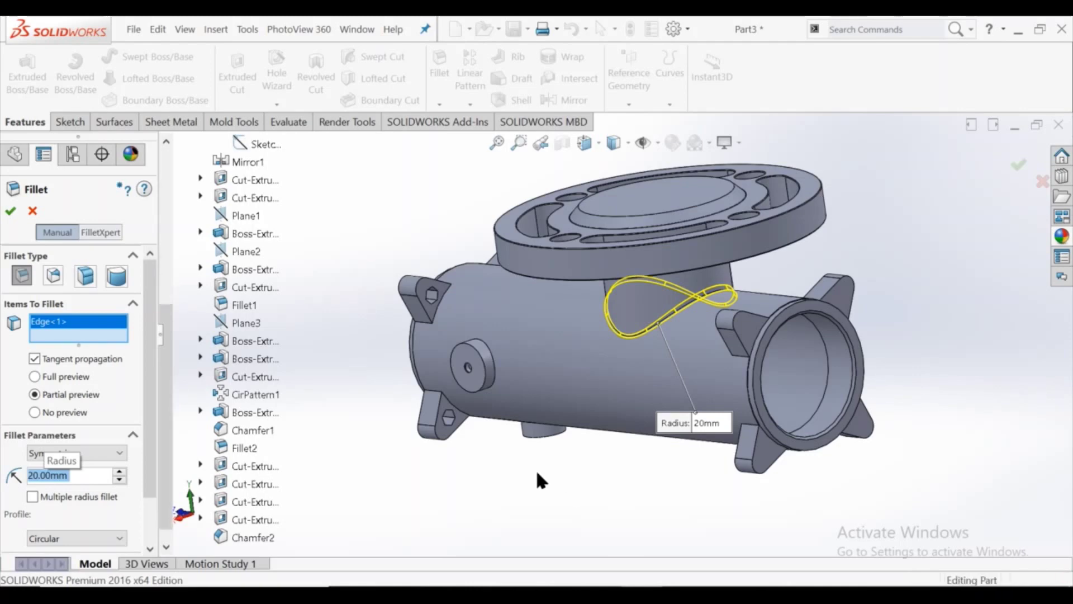
pyautogui.press('Return')
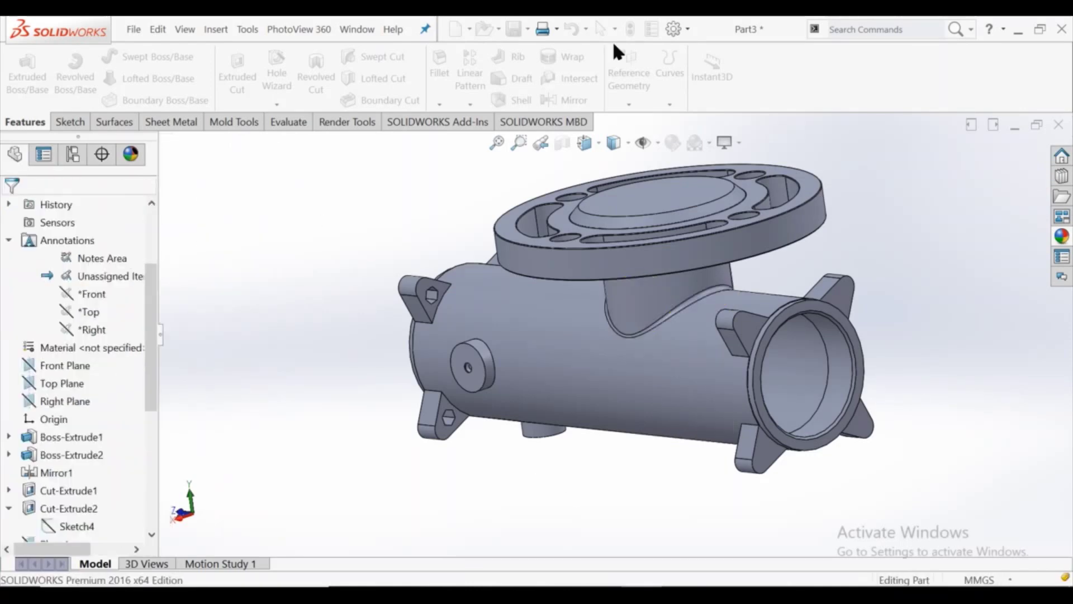
# - Fillet all connected lug edges at the right pipe end with a 2 mm radius
pyautogui.click(439, 103)
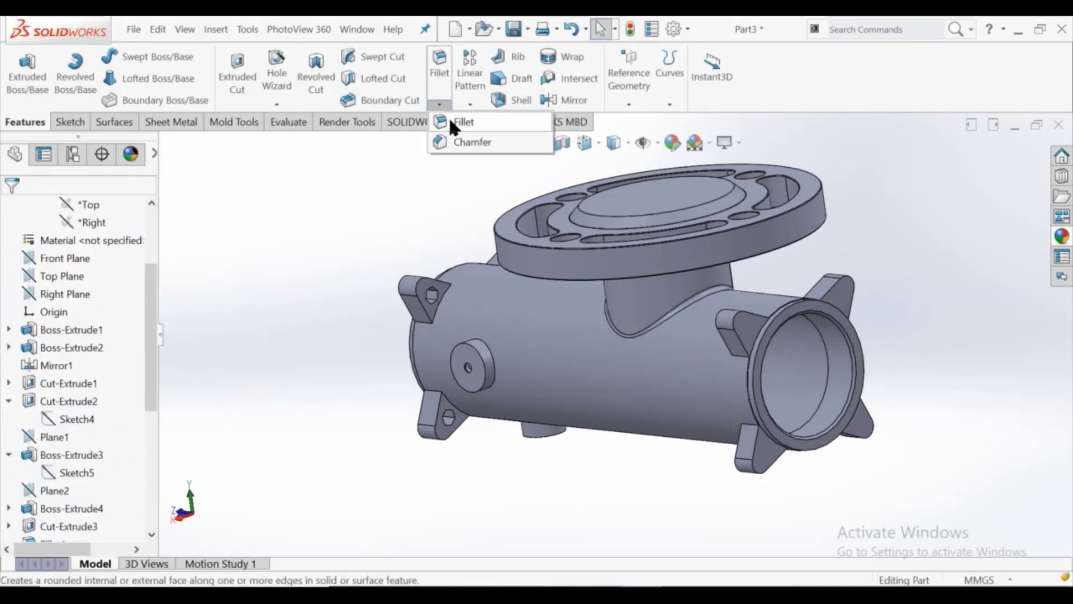
pyautogui.click(752, 317)
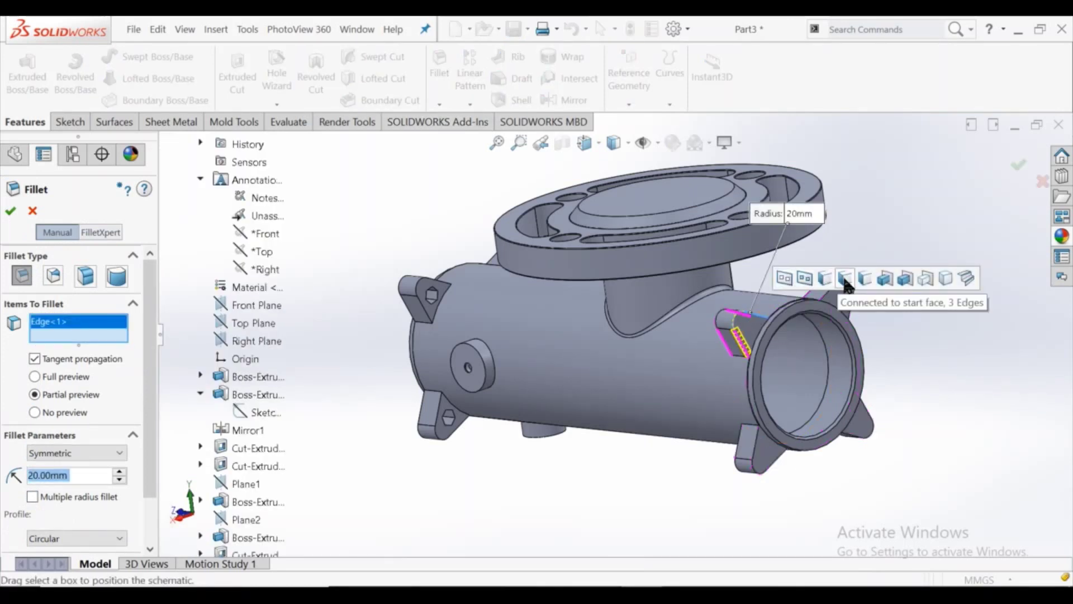
pyautogui.click(888, 285)
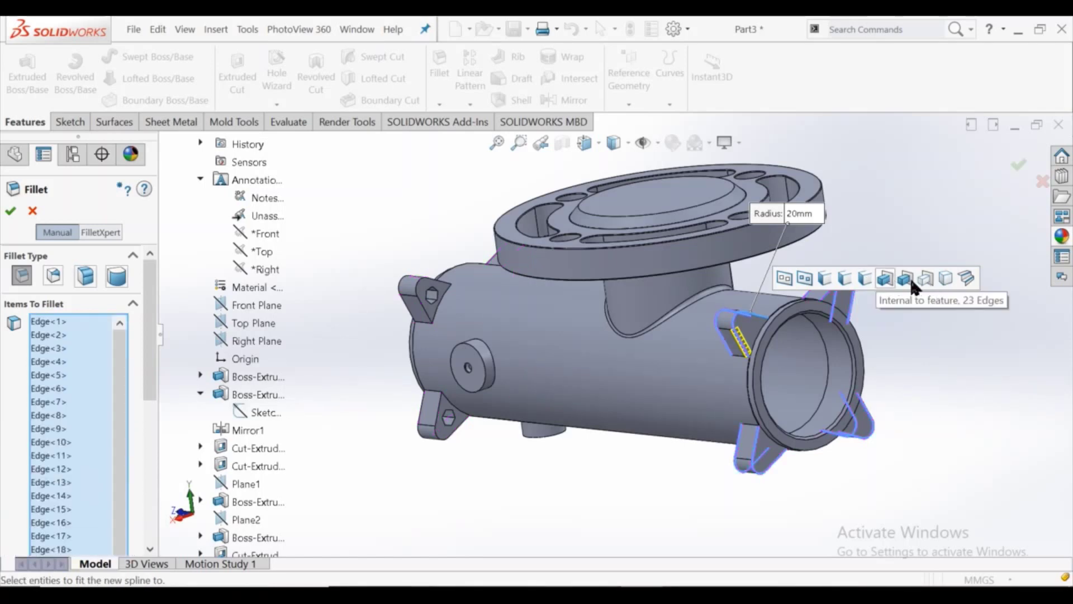
pyautogui.scroll(-5, 148, 462)
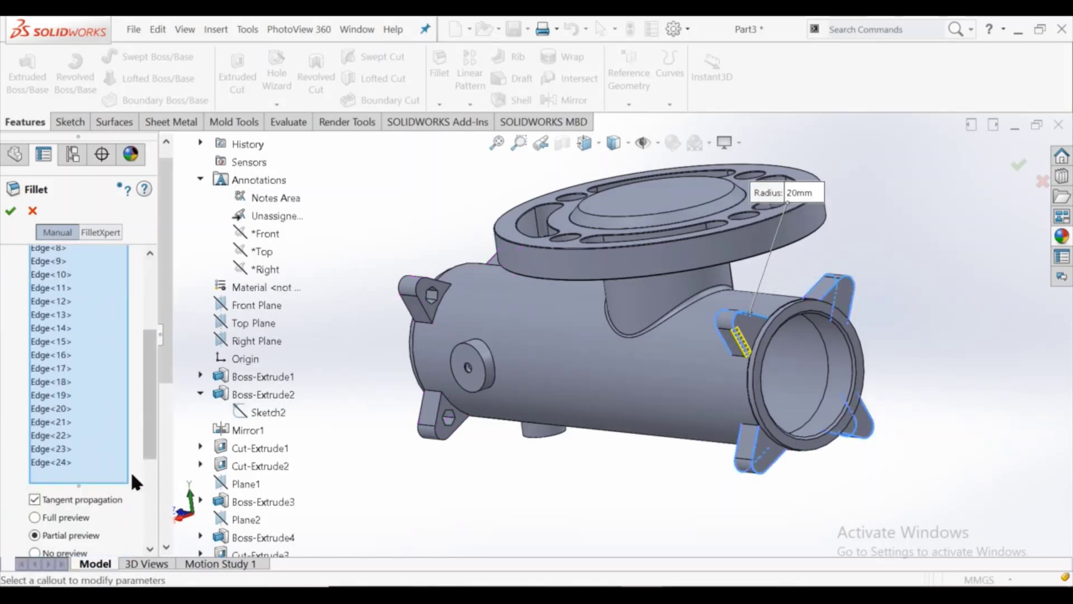
pyautogui.scroll(-2, 130, 468)
pyautogui.write('20.00mm')
pyautogui.press('Return')
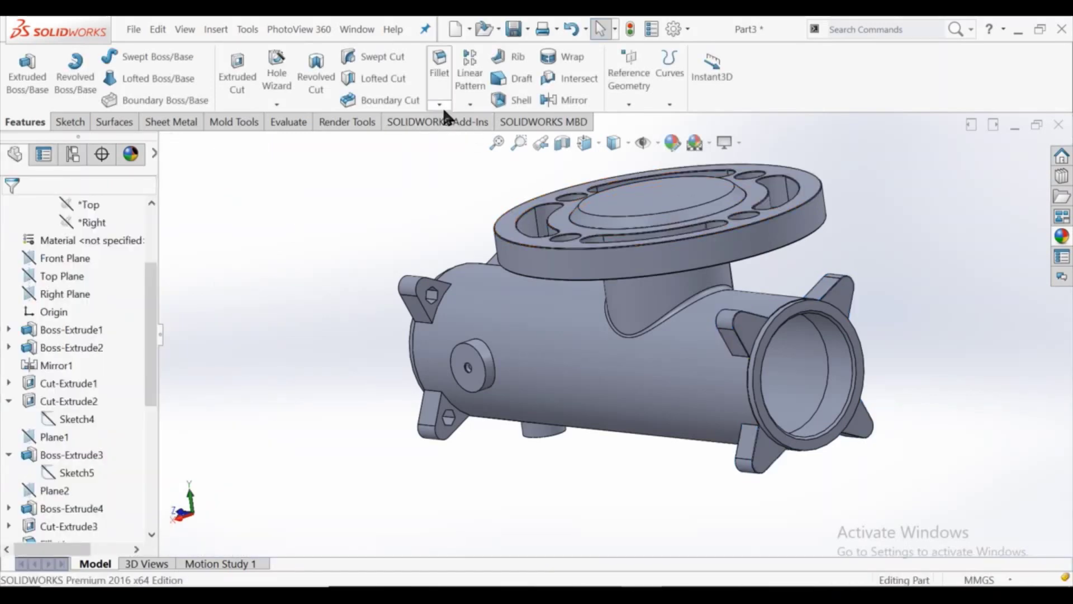
pyautogui.click(440, 104)
# - Fillet all 23 connected lug edges at the left pipe end with 2 mm
pyautogui.click(448, 123)
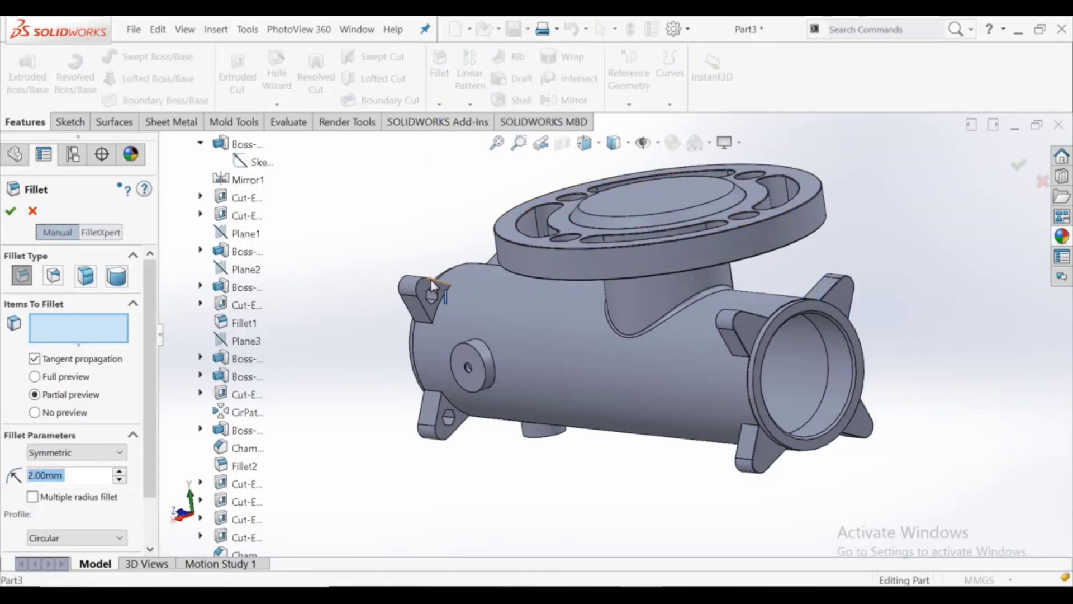
pyautogui.click(431, 279)
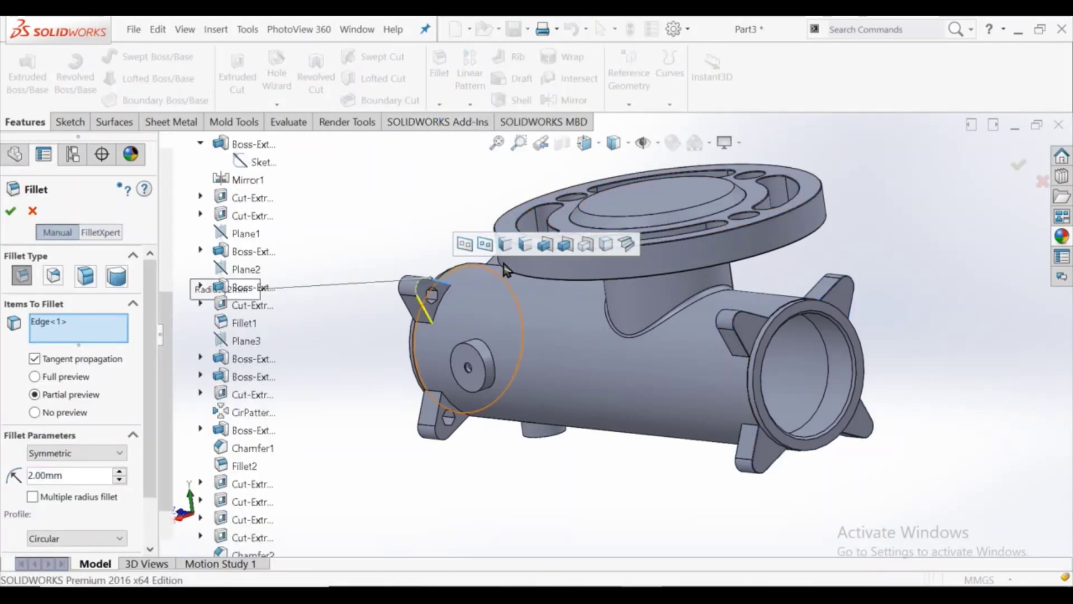
pyautogui.click(547, 250)
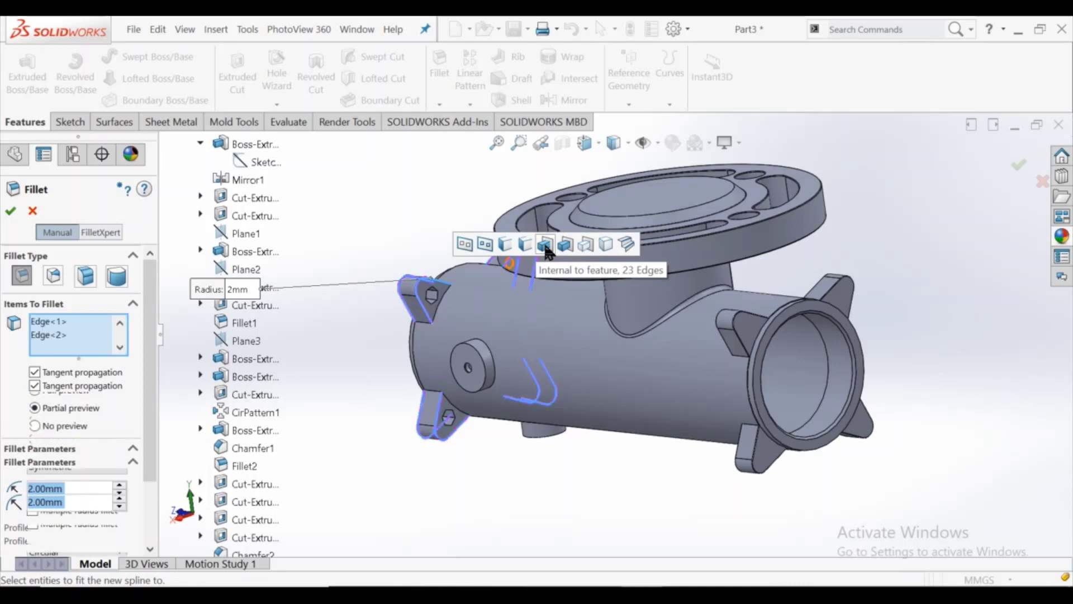
pyautogui.click(12, 213)
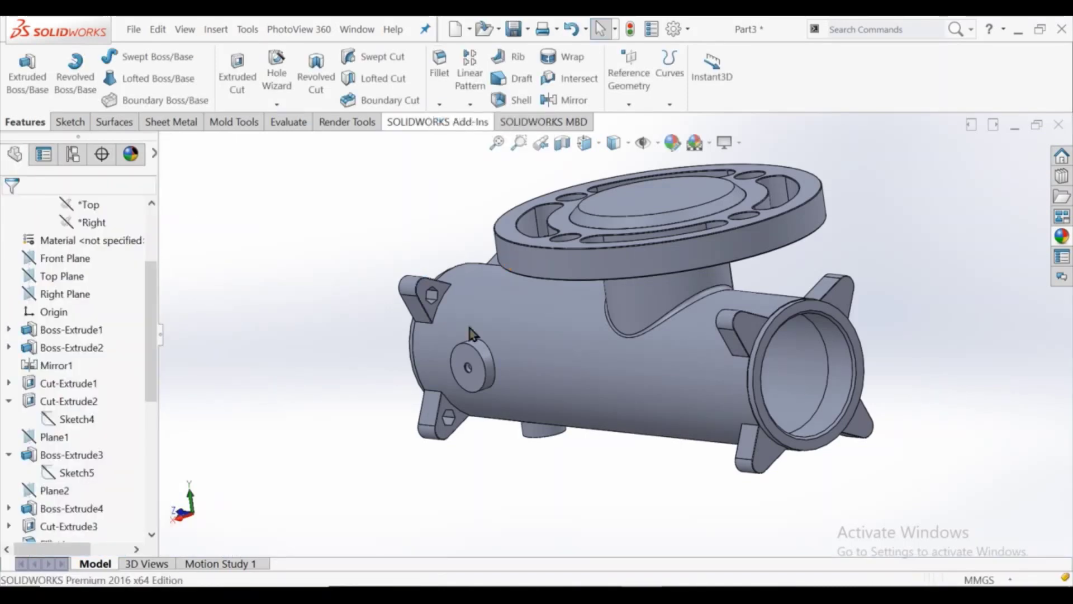
# - Apply a 4 mm fillet to the circular top edges of the side boss and lower boss
pyautogui.press('Return')
pyautogui.click(488, 346)
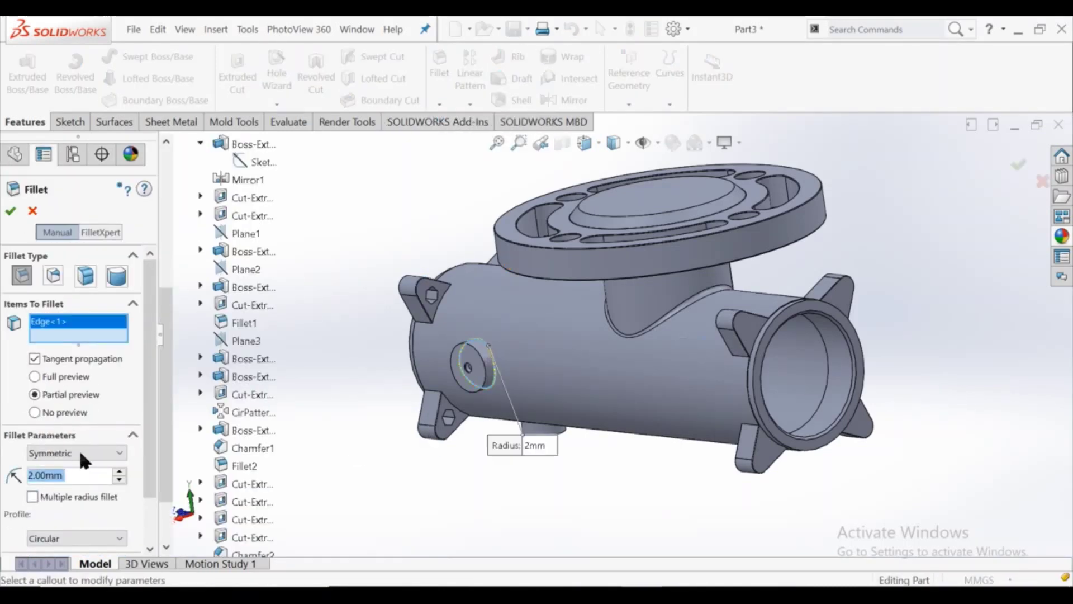
pyautogui.write('4')
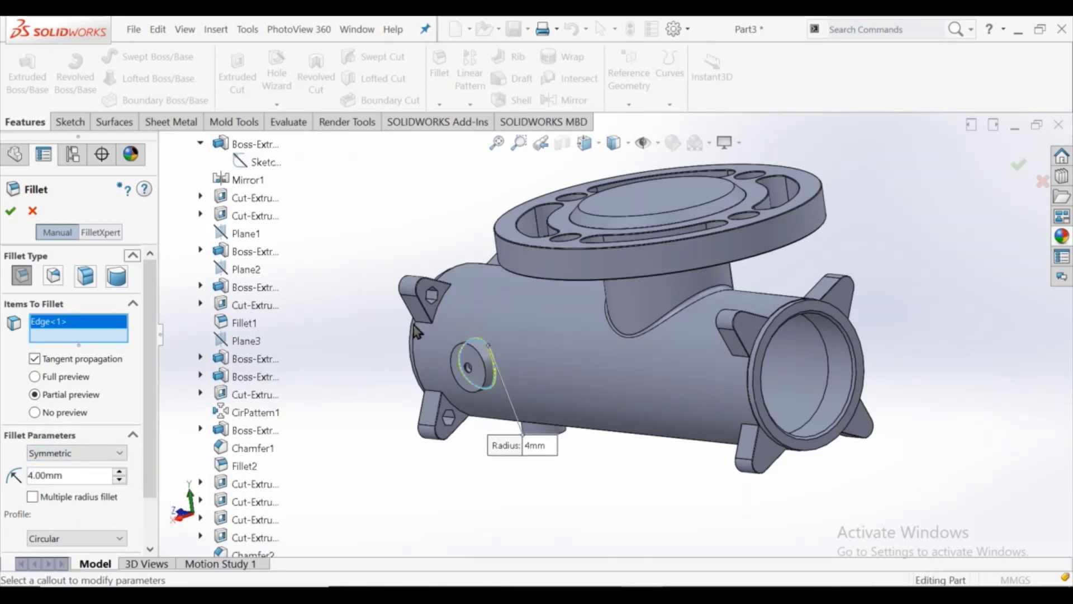
pyautogui.moveTo(557, 460); pyautogui.dragTo(541, 385, button='middle')
pyautogui.scroll(-5, 591, 401)
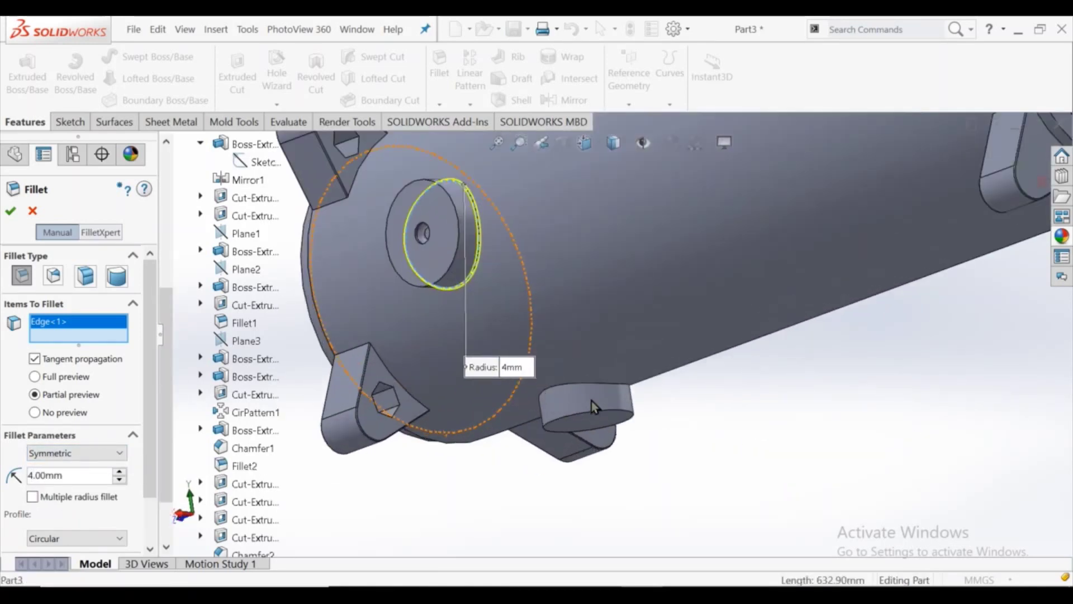
pyautogui.click(594, 383)
pyautogui.click(12, 207)
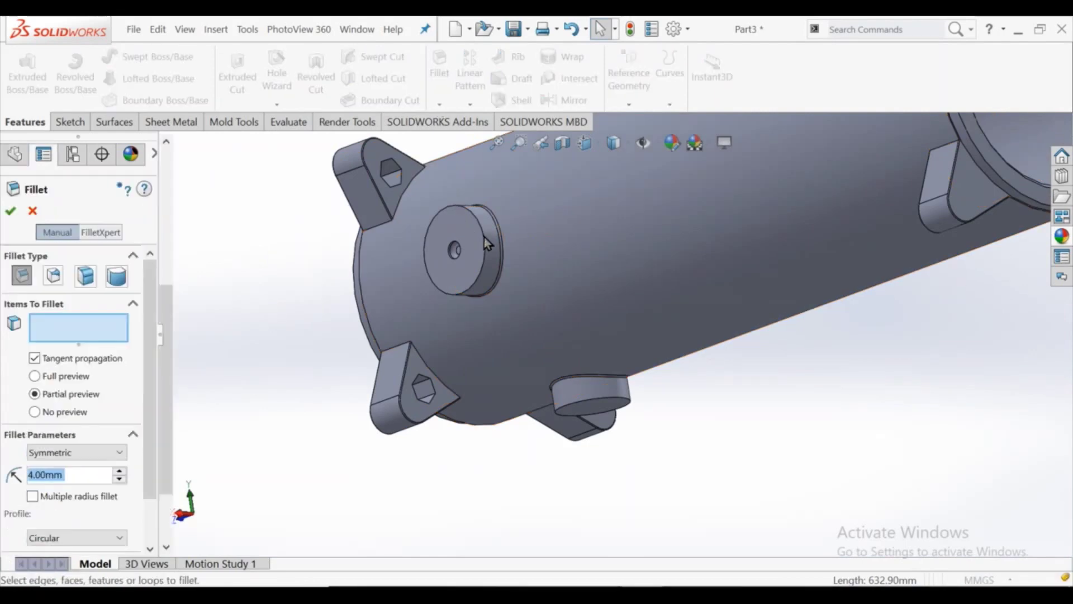
pyautogui.click(484, 237)
pyautogui.click(599, 398)
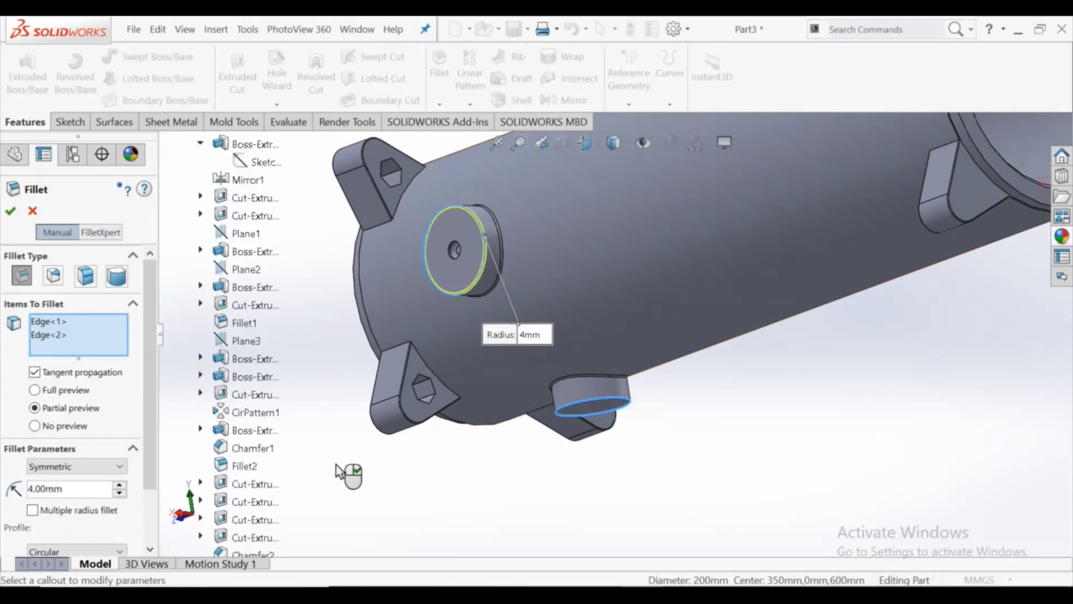
pyautogui.click(11, 212)
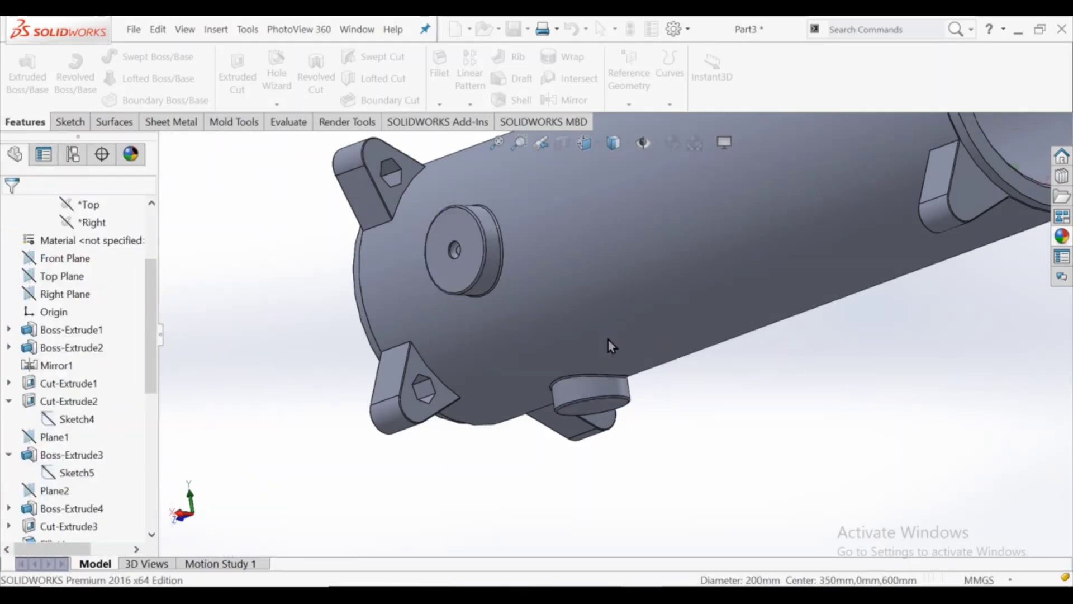
# - Orbit, zoom and use the Spacebar view selector to inspect the finished pipe isometrically
pyautogui.scroll(3, 610, 332)
pyautogui.scroll(3, 612, 325)
pyautogui.moveTo(612, 325); pyautogui.dragTo(644, 262, button='middle')
pyautogui.moveTo(578, 331); pyautogui.dragTo(467, 324, button='middle')
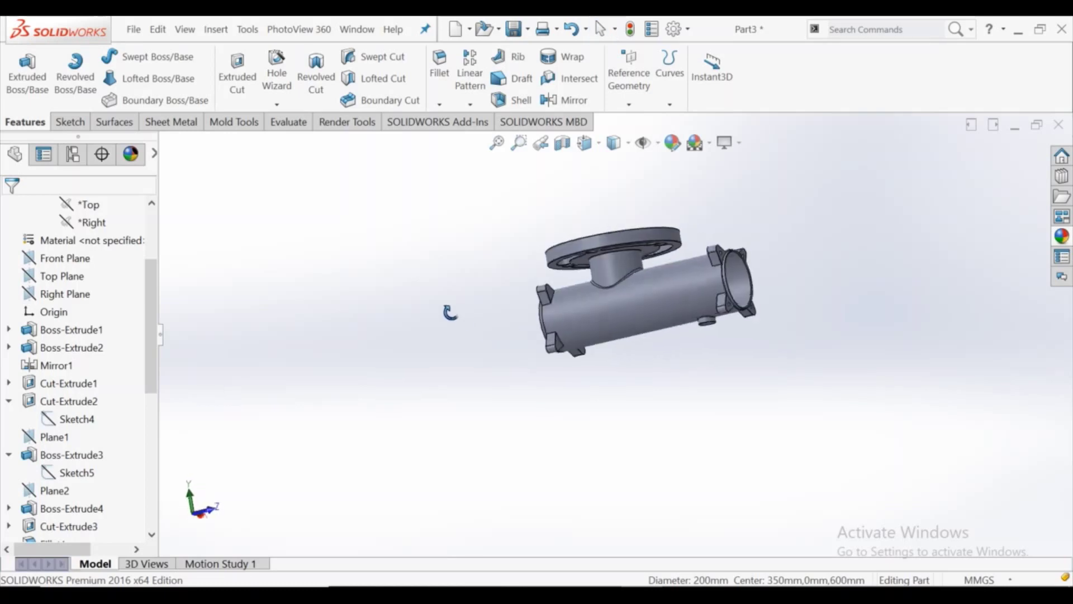
pyautogui.scroll(-3, 624, 274)
pyautogui.scroll(-3, 623, 321)
pyautogui.scroll(3, 623, 322)
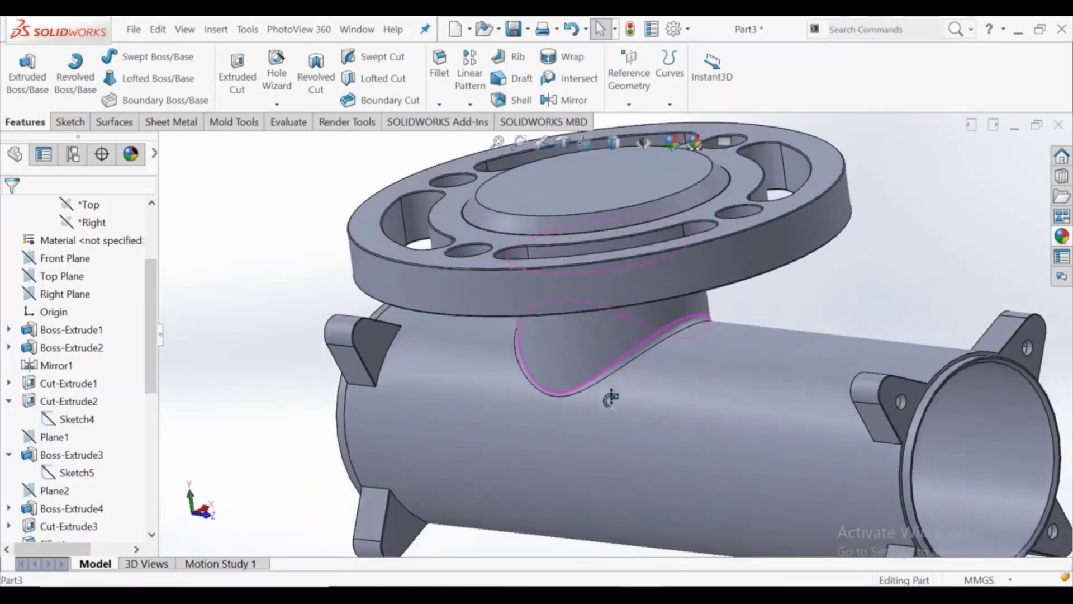
pyautogui.moveTo(624, 322)
pyautogui.mouseDown(button='middle')
pyautogui.moveTo(597, 402)
pyautogui.moveTo(602, 454)
pyautogui.mouseUp(button='middle')
pyautogui.scroll(2, 597, 402)
pyautogui.press('space')
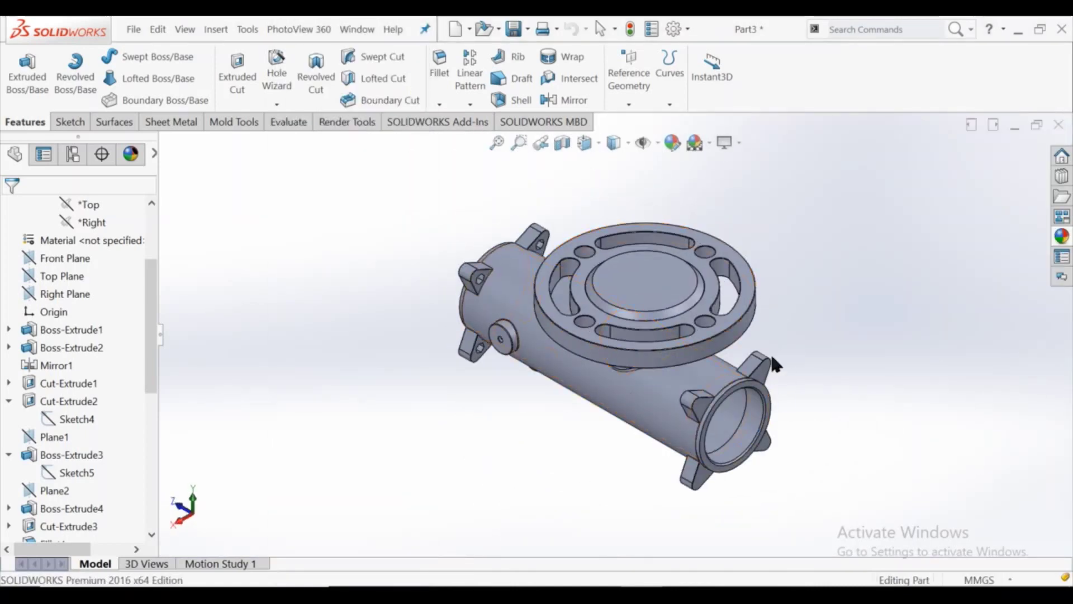
pyautogui.scroll(-2, 772, 355)
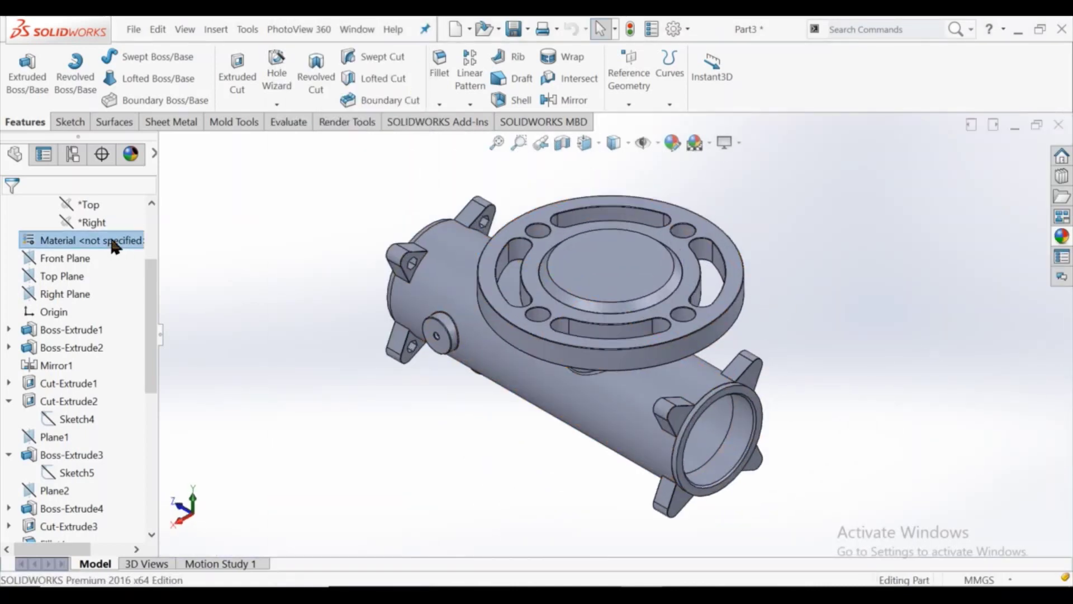
# - Assign Gray Cast Iron as the part's material and change its appearance to a light white-grey
pyautogui.rightClick(125, 241)
pyautogui.click(330, 189)
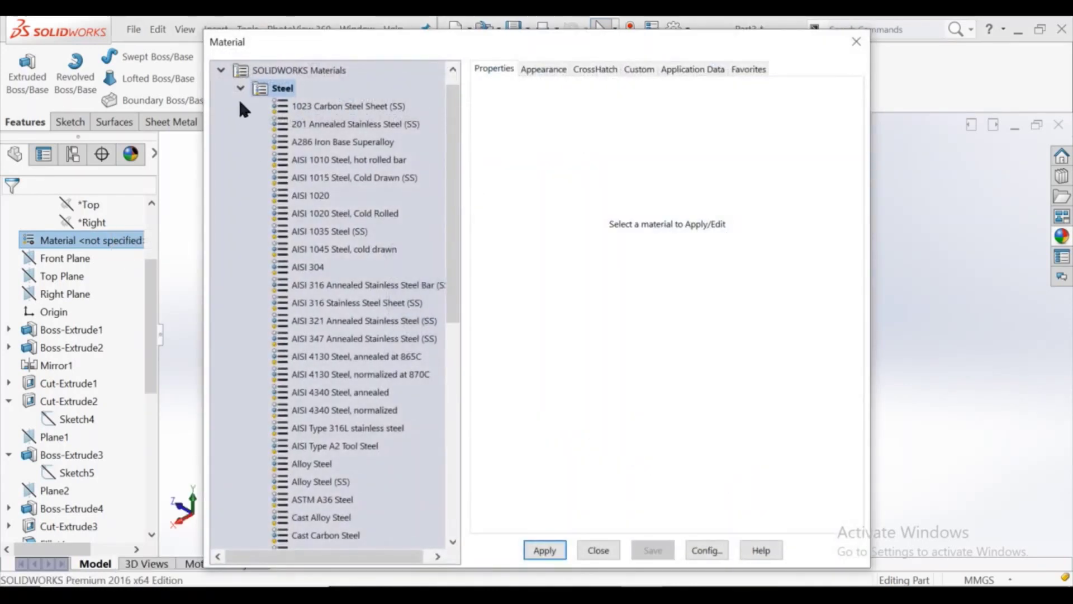
pyautogui.doubleClick(262, 107)
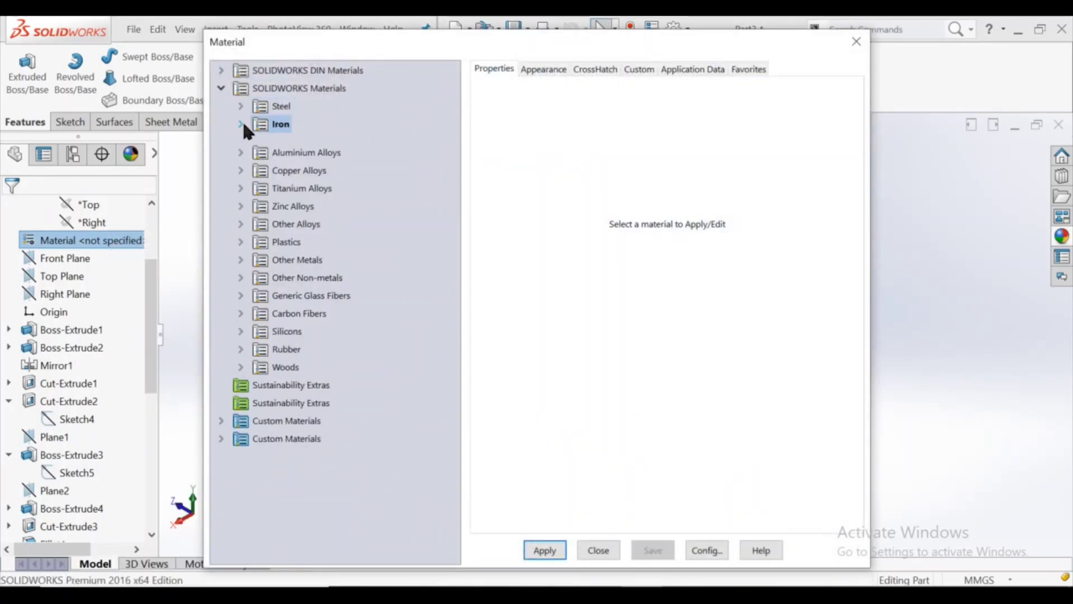
pyautogui.click(241, 124)
pyautogui.click(313, 177)
pyautogui.click(551, 548)
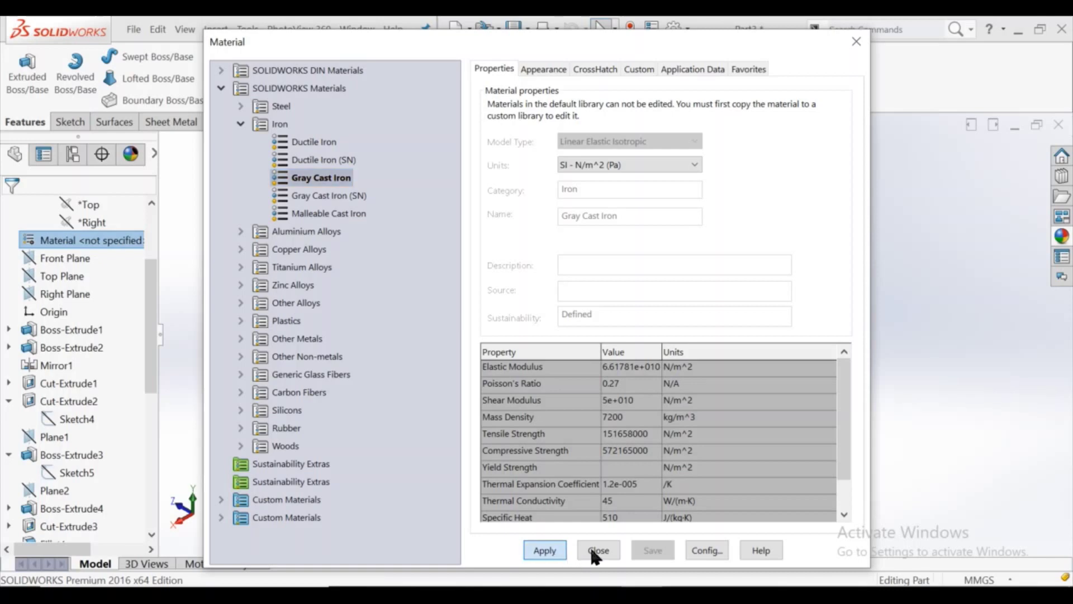
pyautogui.click(595, 550)
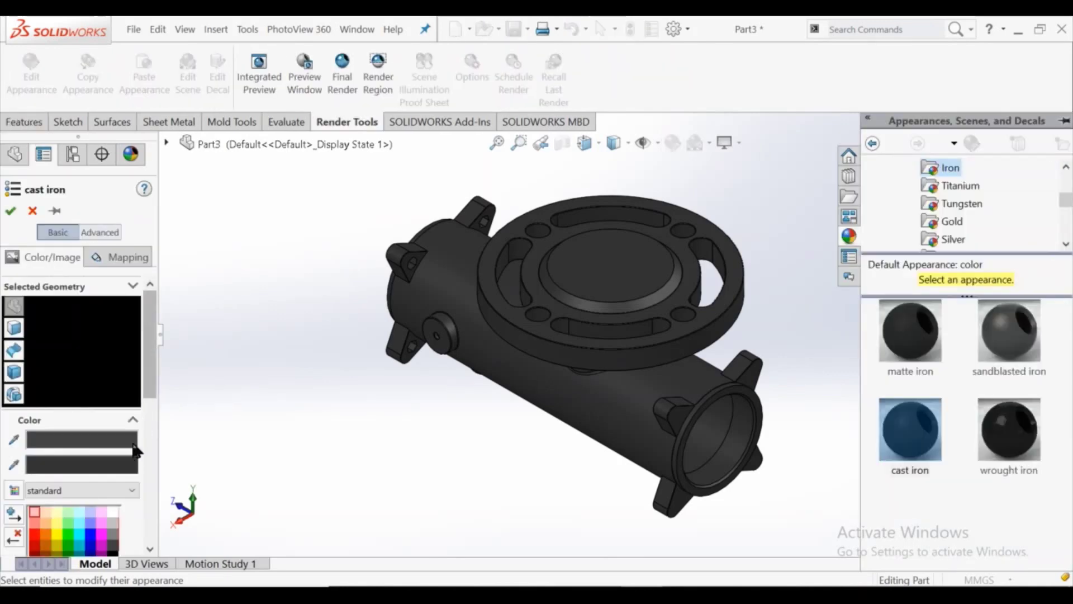
pyautogui.click(113, 511)
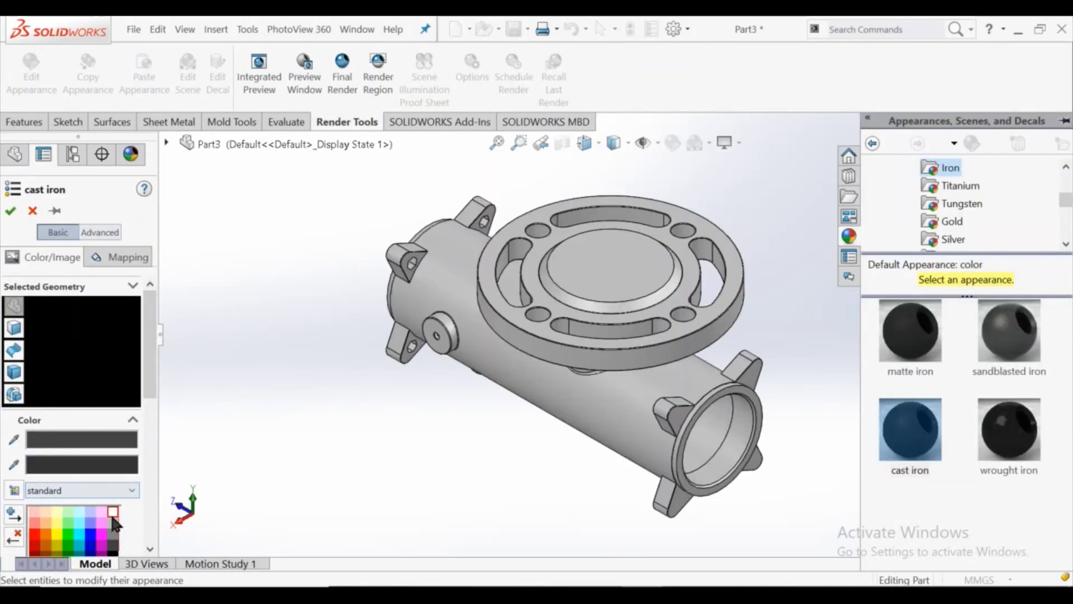
pyautogui.click(11, 210)
# - Check the mass properties: mass 2174151.43 grams and volume 301965476.85 cubic millimetres
pyautogui.scroll(-2, 545, 313)
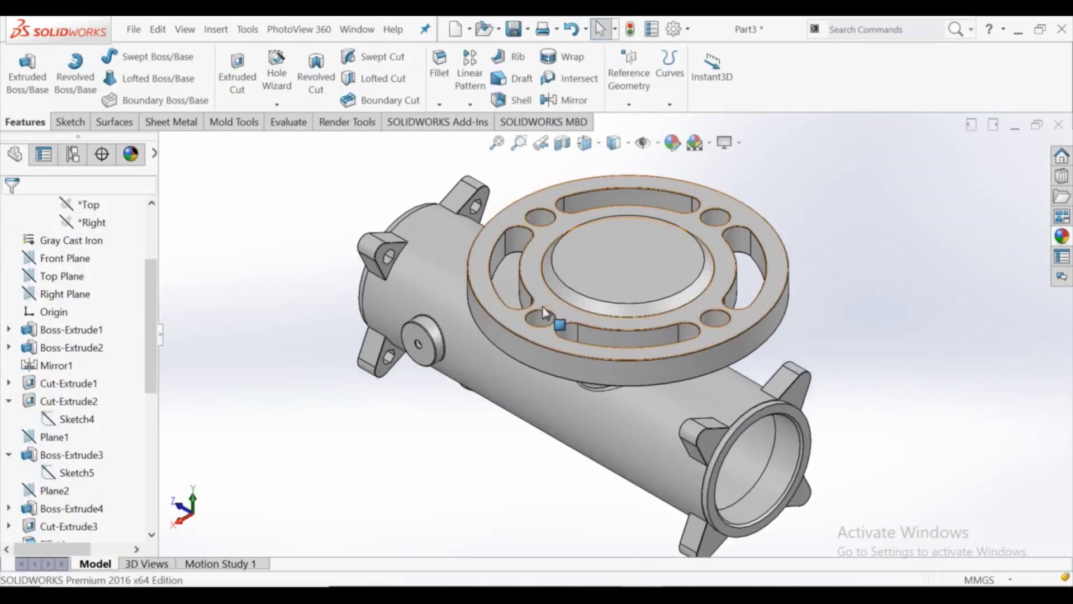
pyautogui.scroll(2, 545, 313)
pyautogui.moveTo(528, 349)
pyautogui.mouseDown(button='middle')
pyautogui.moveTo(430, 343)
pyautogui.moveTo(275, 371)
pyautogui.moveTo(257, 393)
pyautogui.moveTo(283, 436)
pyautogui.moveTo(267, 445)
pyautogui.moveTo(611, 453)
pyautogui.moveTo(570, 462)
pyautogui.moveTo(550, 513)
pyautogui.moveTo(466, 245)
pyautogui.mouseUp(button='middle')
pyautogui.scroll(2, 550, 513)
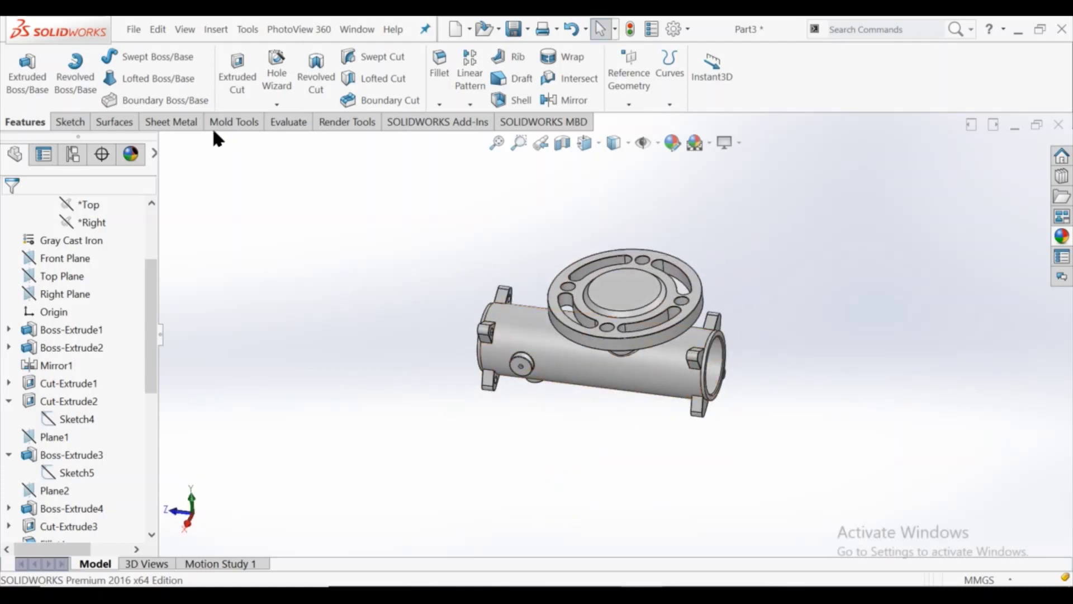
pyautogui.click(286, 123)
pyautogui.click(111, 71)
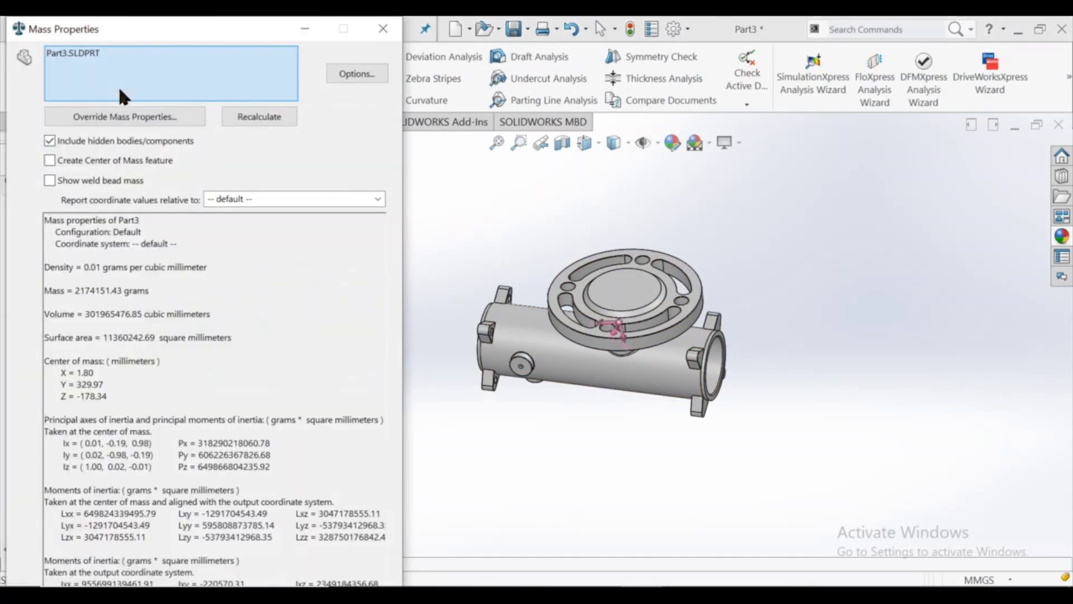
pyautogui.moveTo(80, 290); pyautogui.dragTo(217, 331)
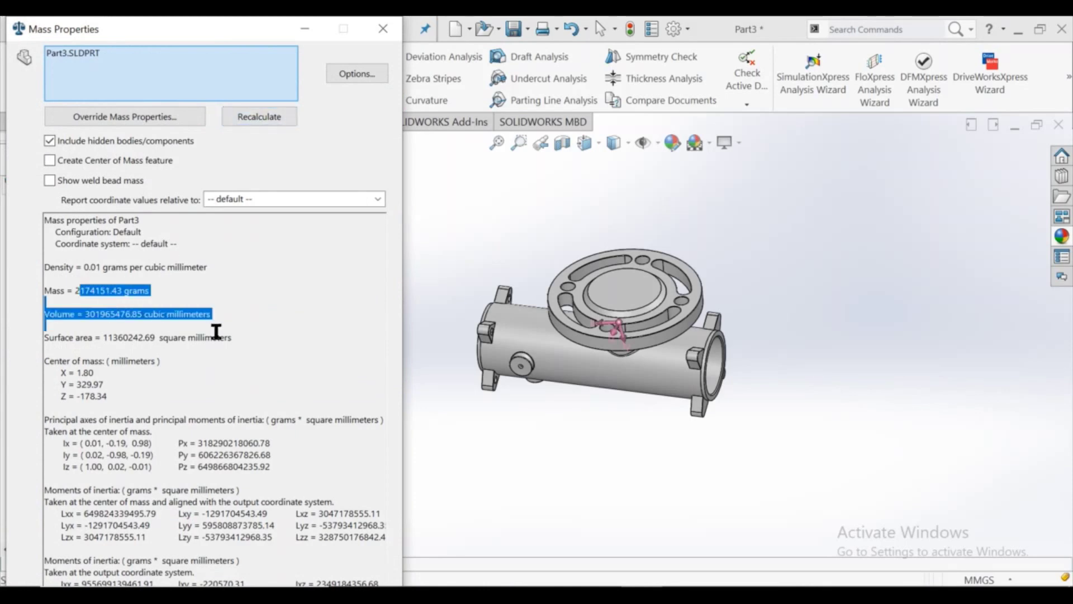
pyautogui.click(382, 28)
pyautogui.scroll(-1, 625, 330)
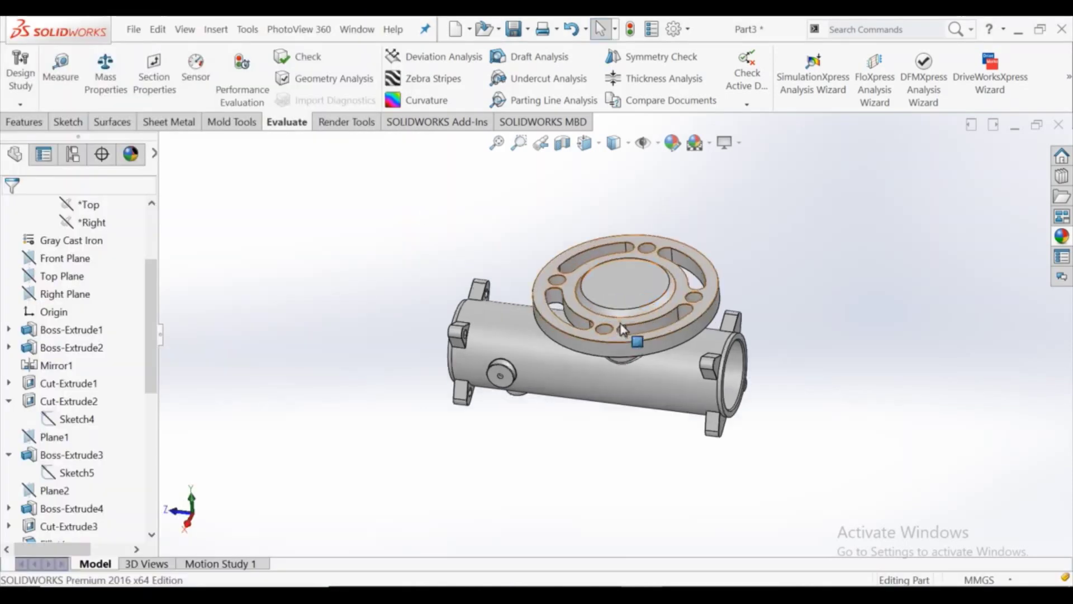
# - Show the part as a Hidden Lines Visible wireframe in isometric view
pyautogui.moveTo(615, 374); pyautogui.dragTo(601, 268, button='middle')
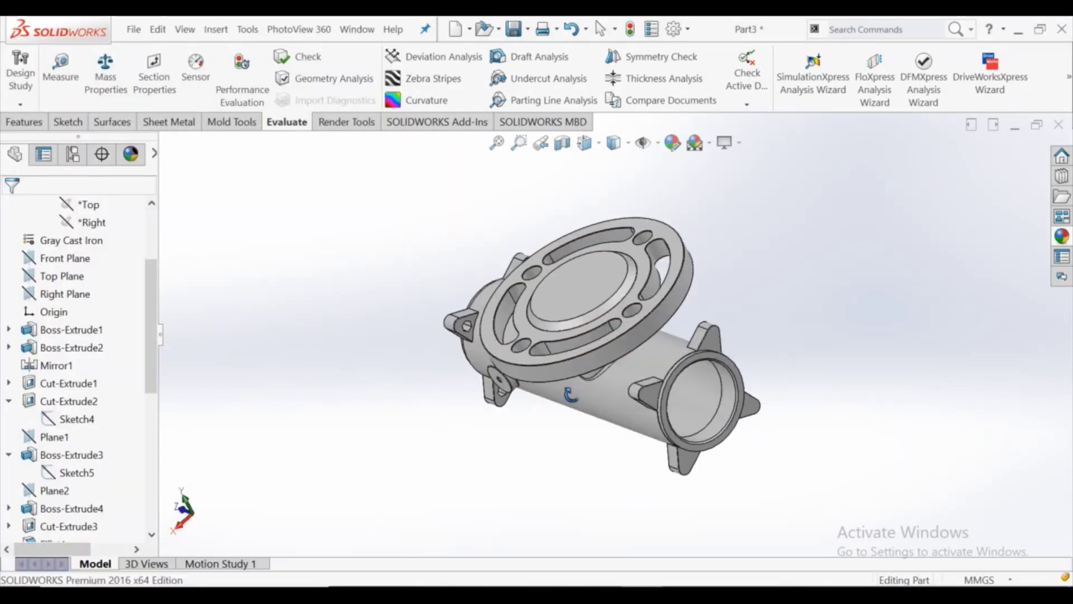
pyautogui.click(614, 146)
pyautogui.click(615, 236)
pyautogui.moveTo(559, 240)
pyautogui.mouseDown(button='middle')
pyautogui.moveTo(409, 229)
pyautogui.moveTo(738, 338)
pyautogui.moveTo(773, 367)
pyautogui.moveTo(781, 319)
pyautogui.mouseUp(button='middle')
pyautogui.press('space')
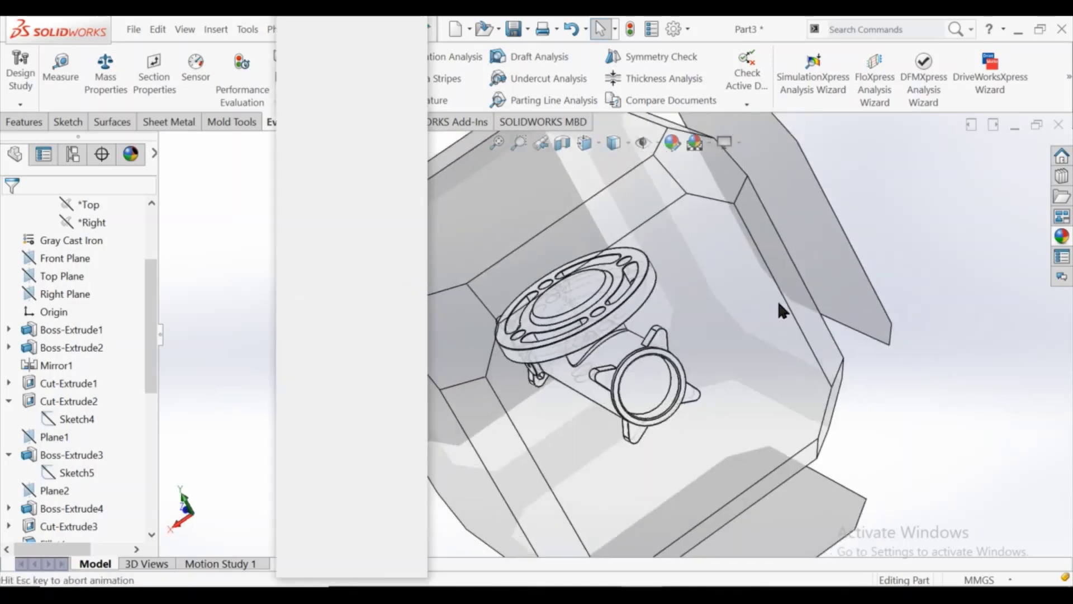
pyautogui.click(542, 324)
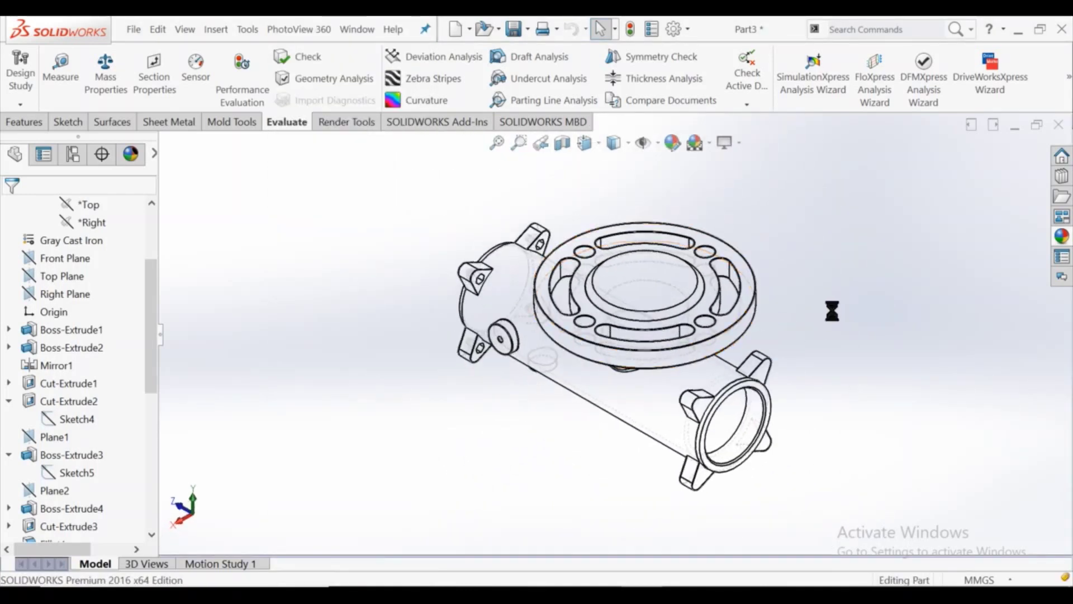
# - Turn the part to view it from the opposite side, displayed Shaded With Edges
pyautogui.press('space')
pyautogui.press('Escape')
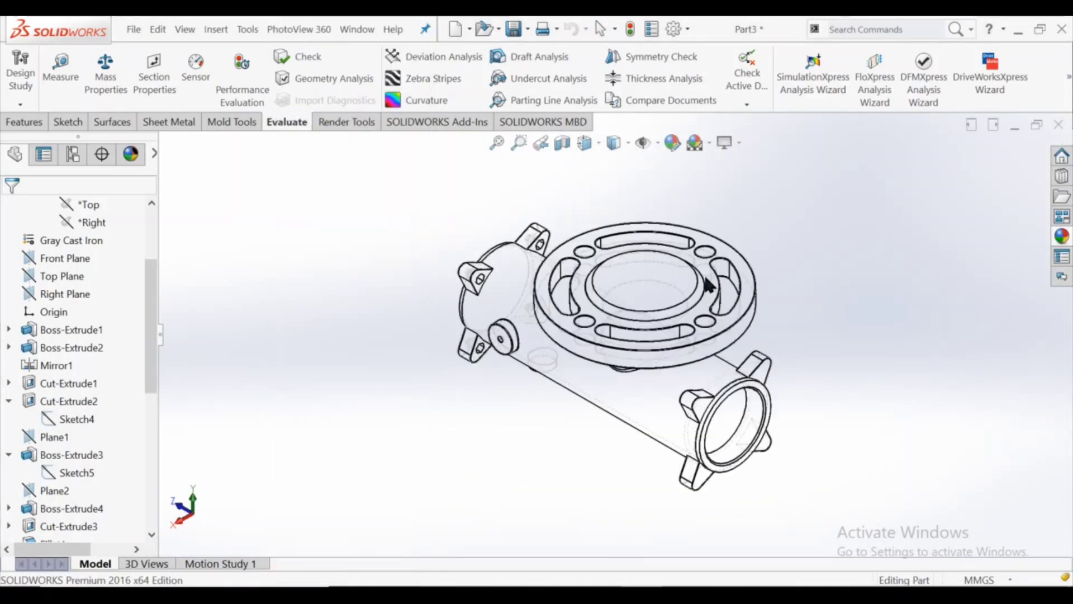
pyautogui.hotkey('shift', 'Left')
pyautogui.hotkey('shift', 'Left')
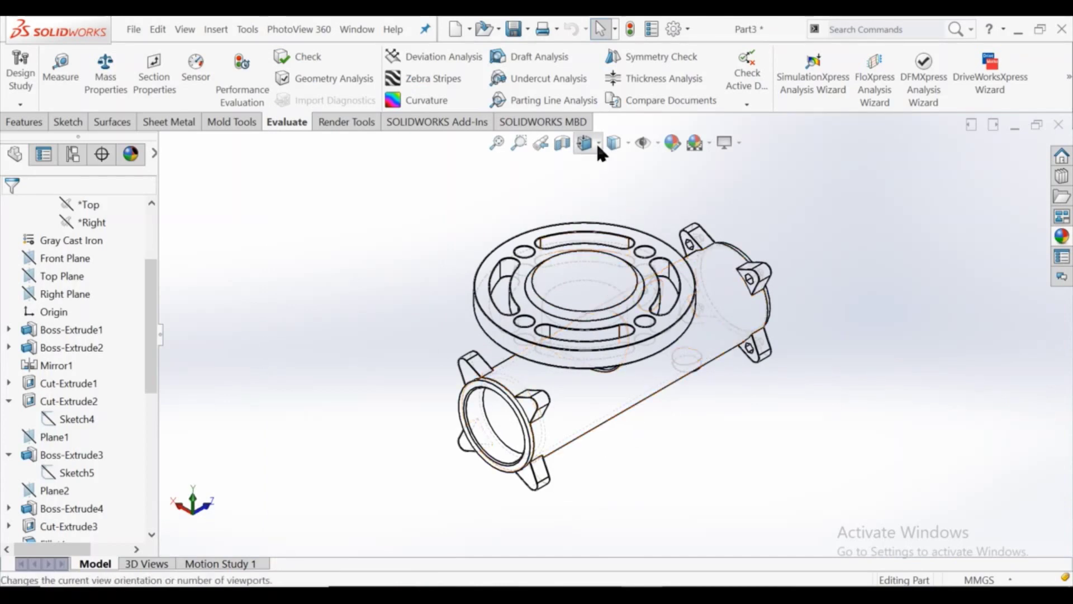
pyautogui.click(585, 142)
pyautogui.press('Escape')
pyautogui.click(614, 142)
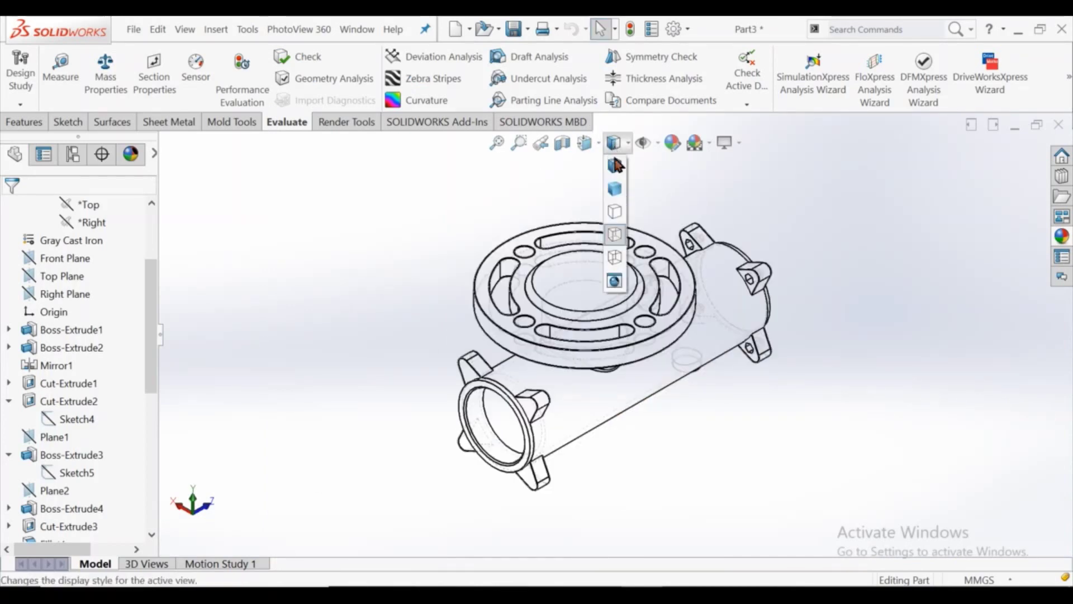
pyautogui.click(614, 190)
pyautogui.scroll(-2, 720, 401)
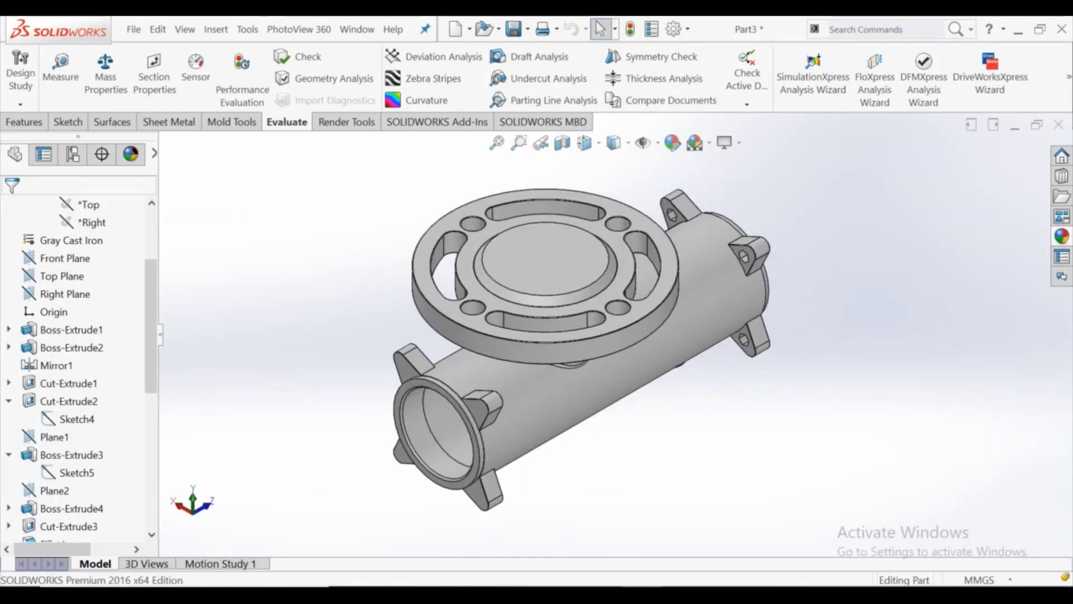